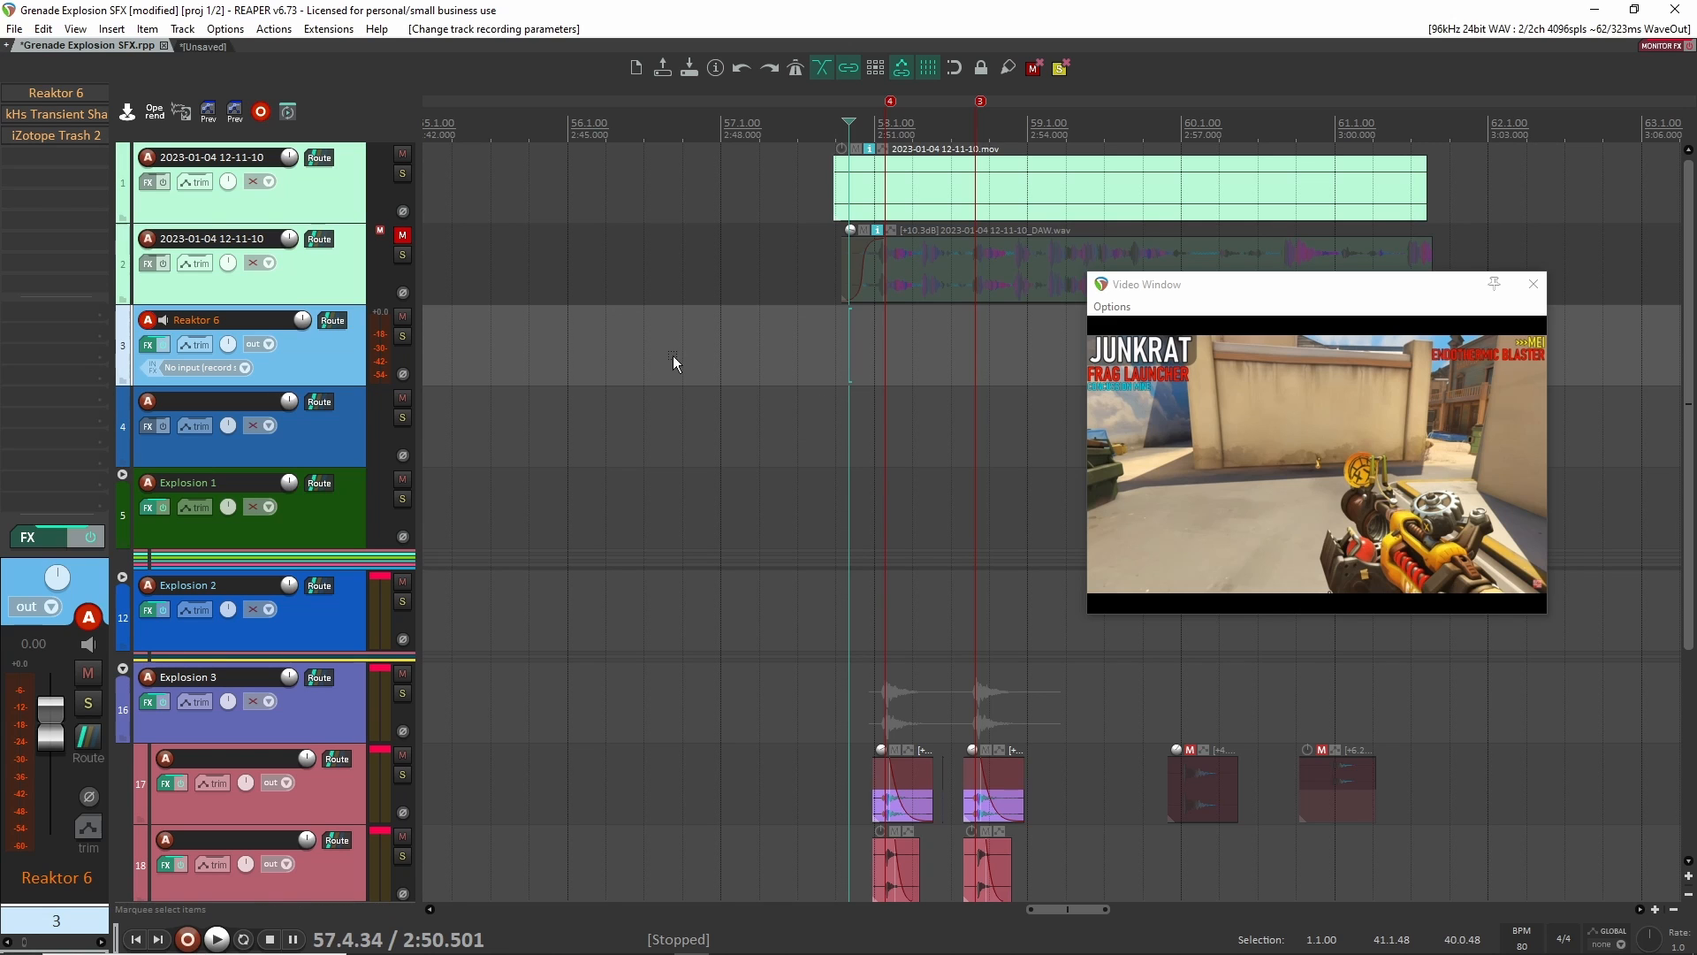
Solo the gameplay audio track, play its original explosions against the video, and unsolo it.
click(403, 254)
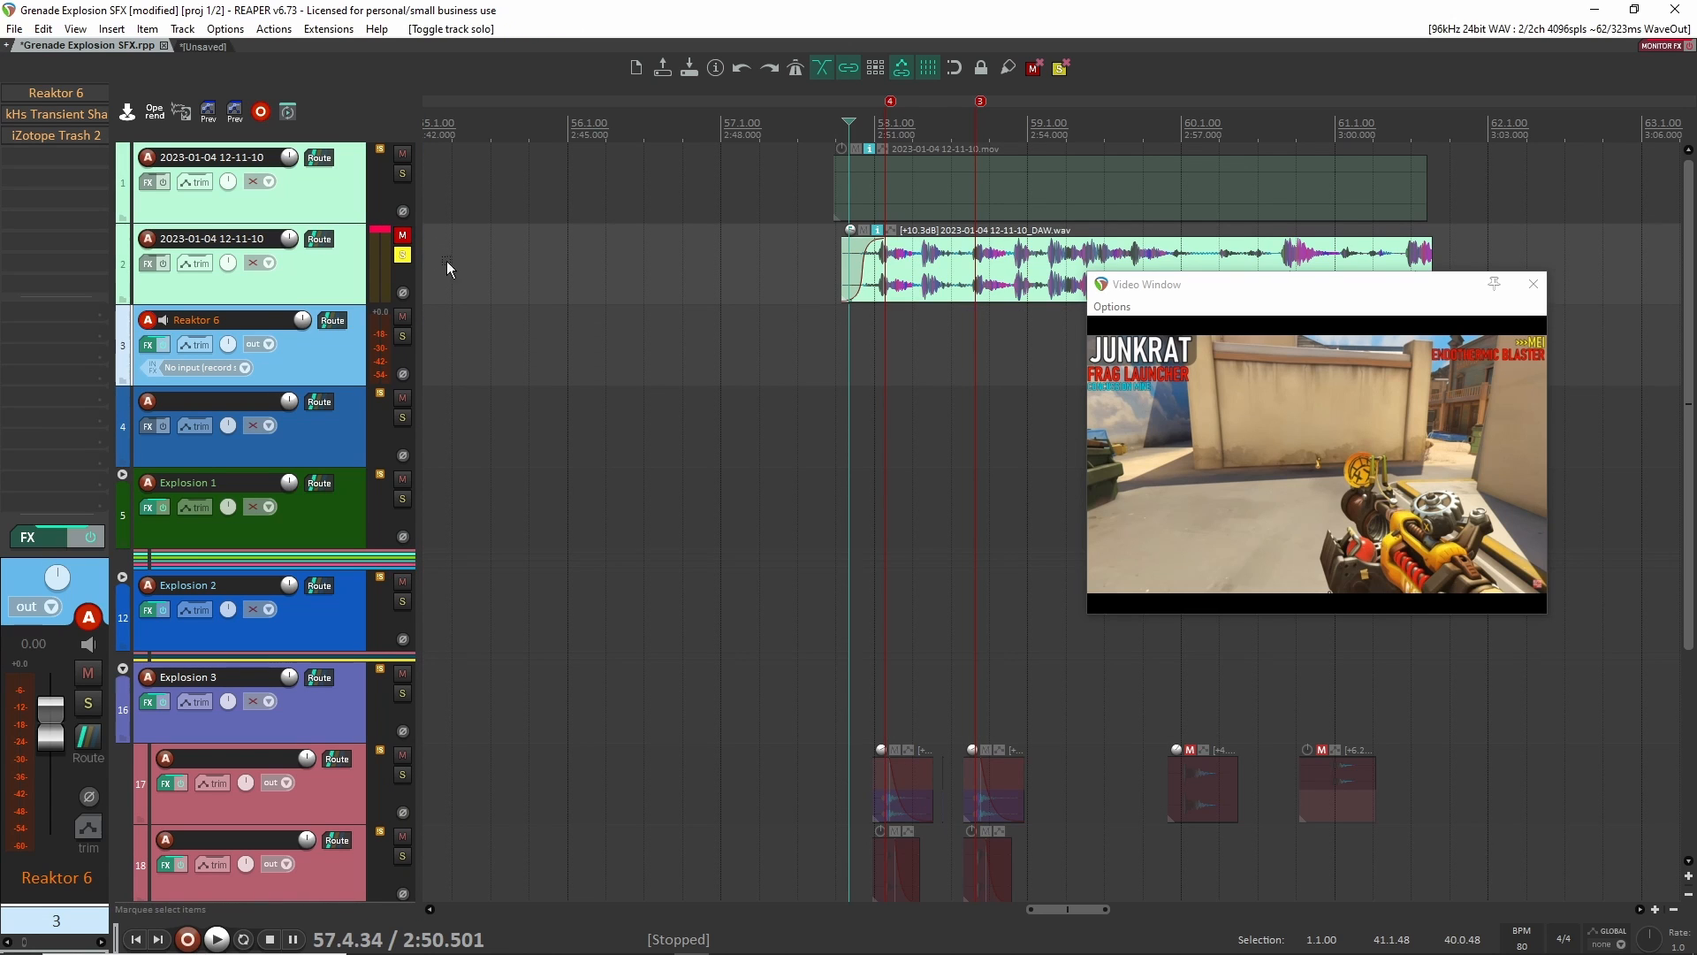
click(853, 327)
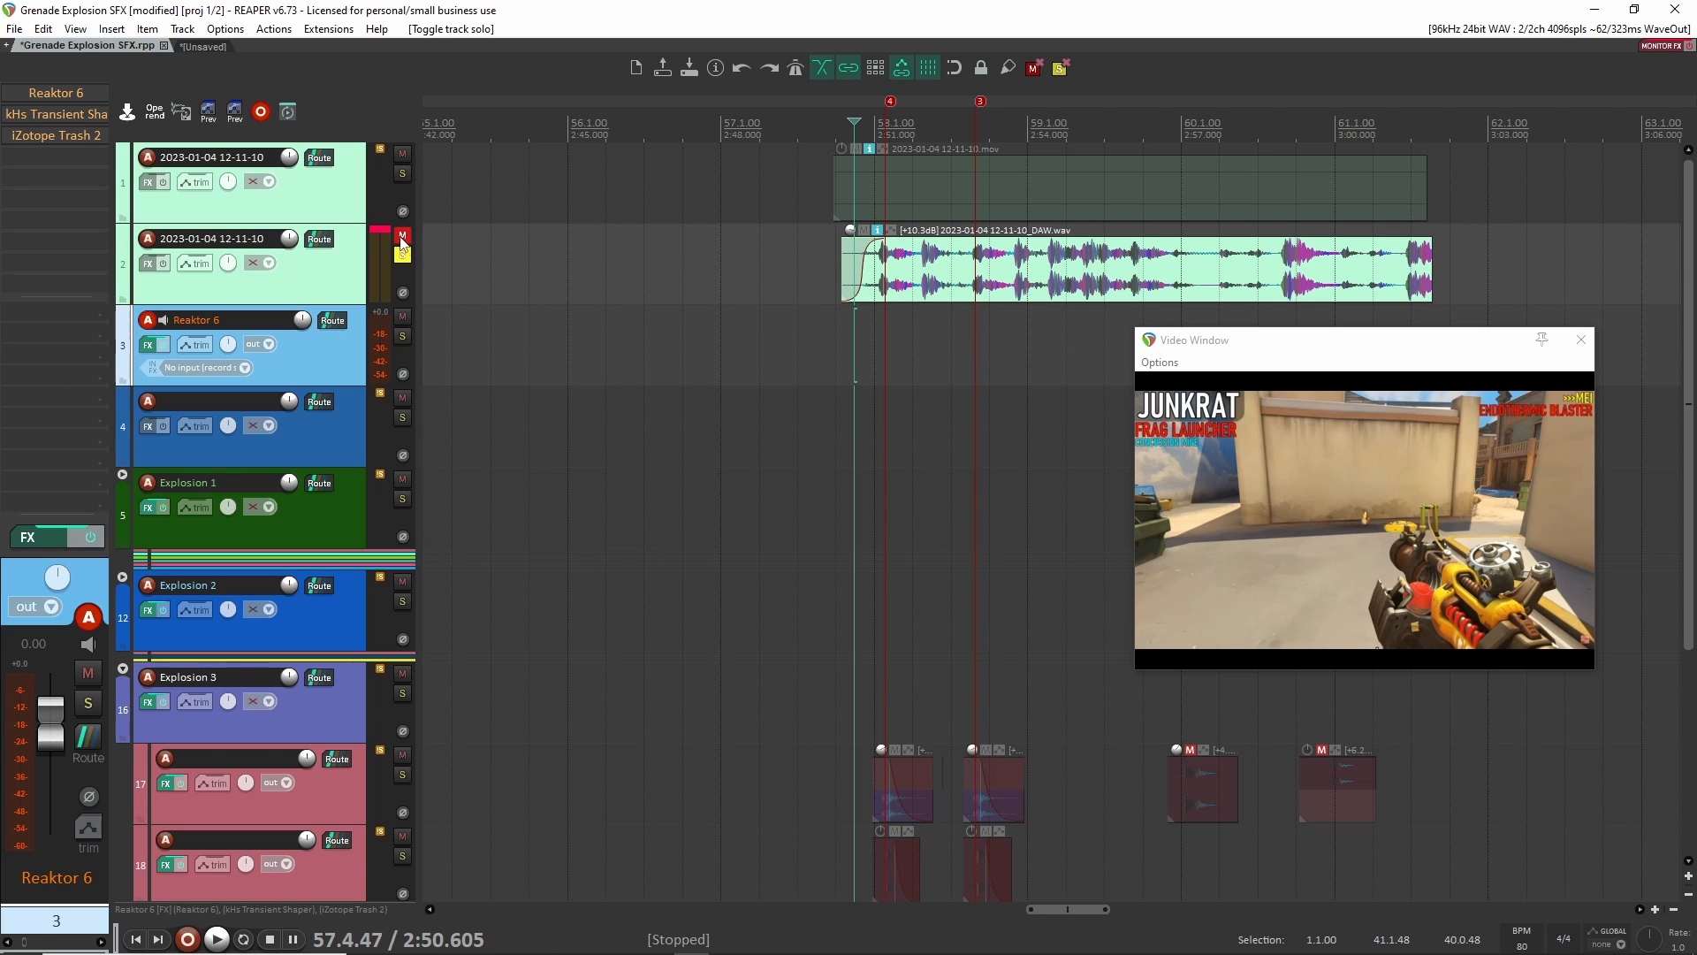
key(space)
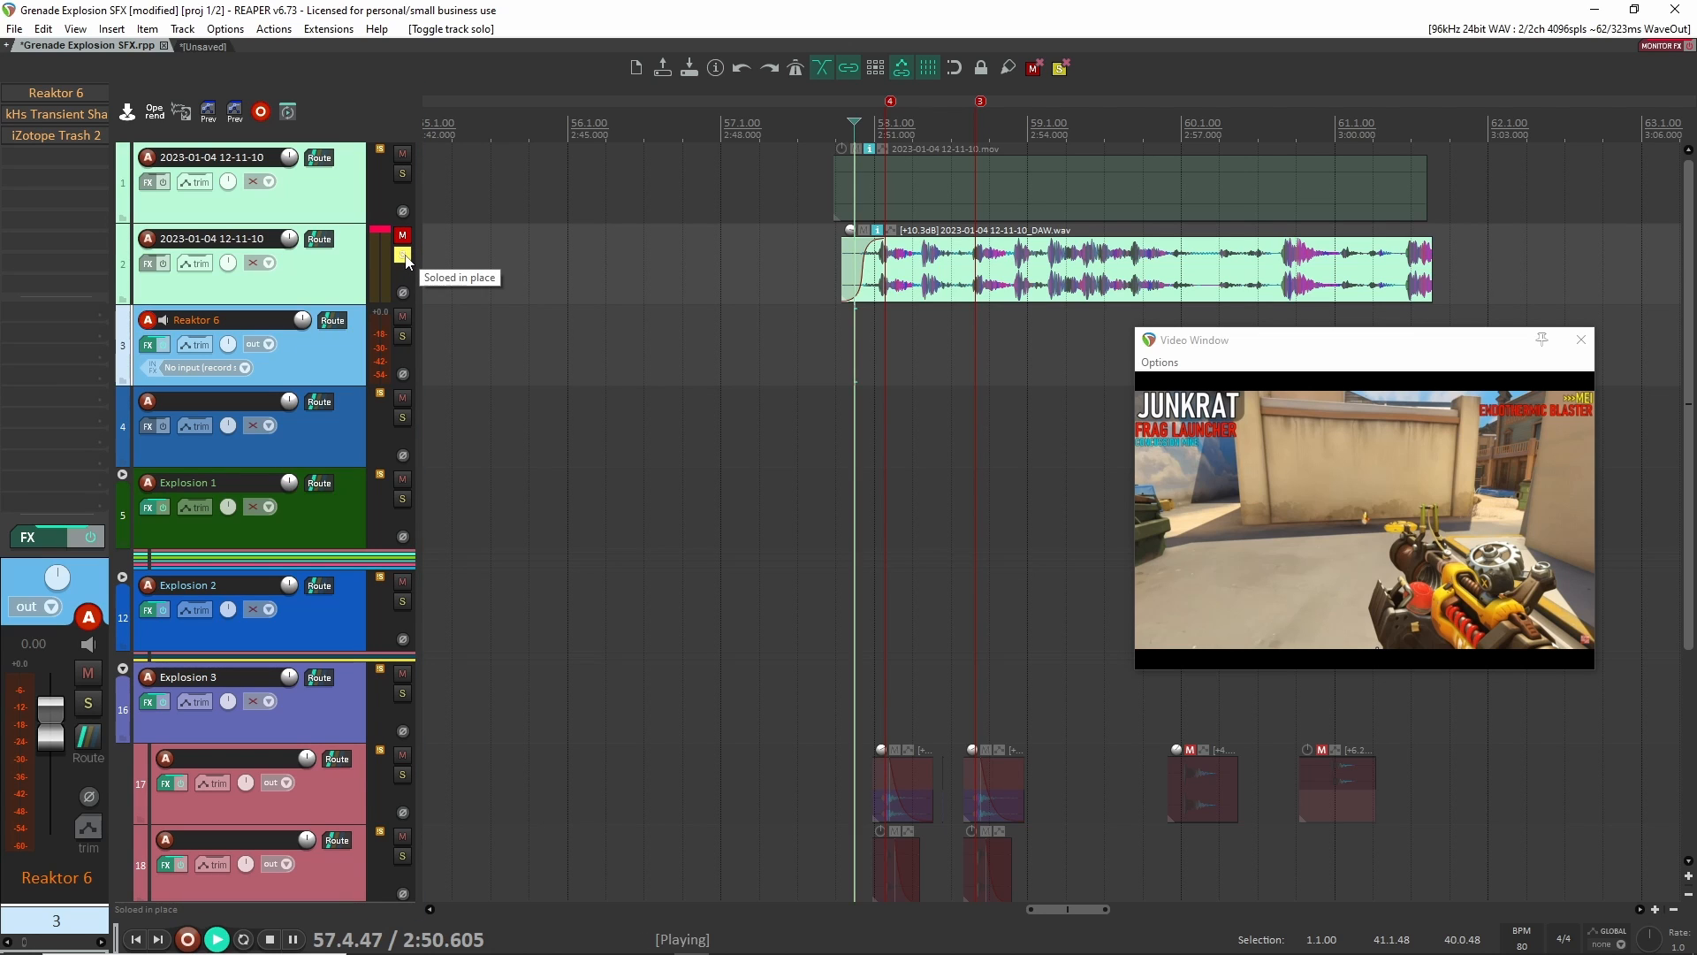
click(404, 256)
click(404, 255)
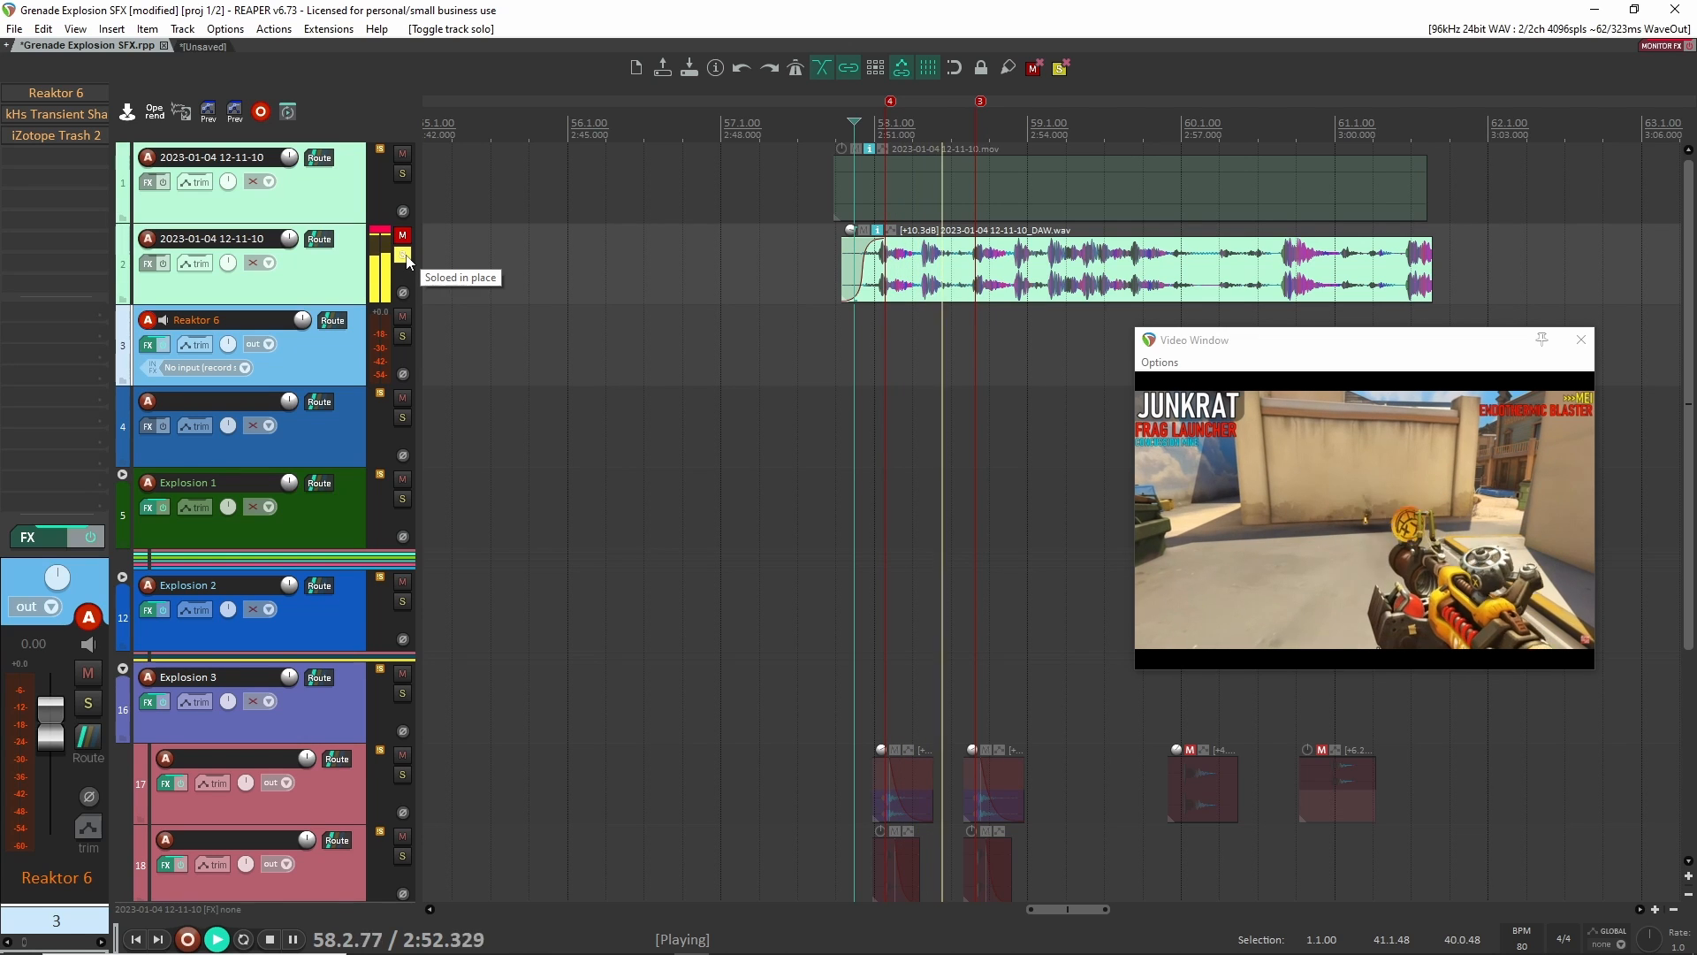
key(space)
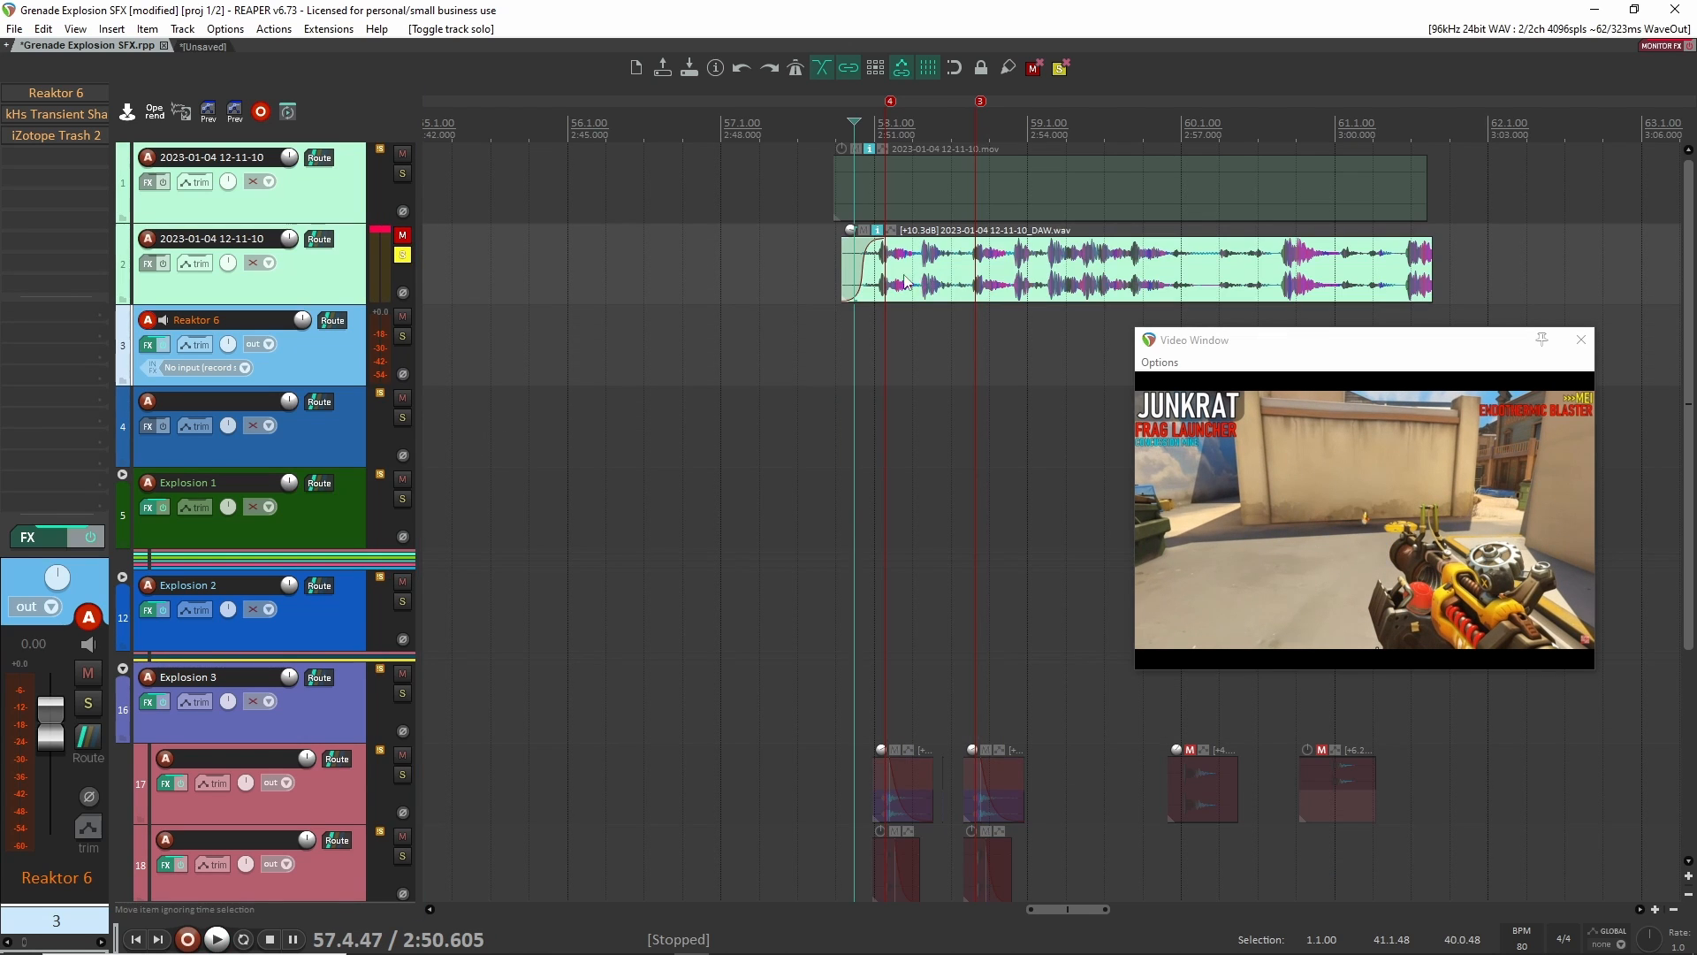
click(872, 275)
key(space)
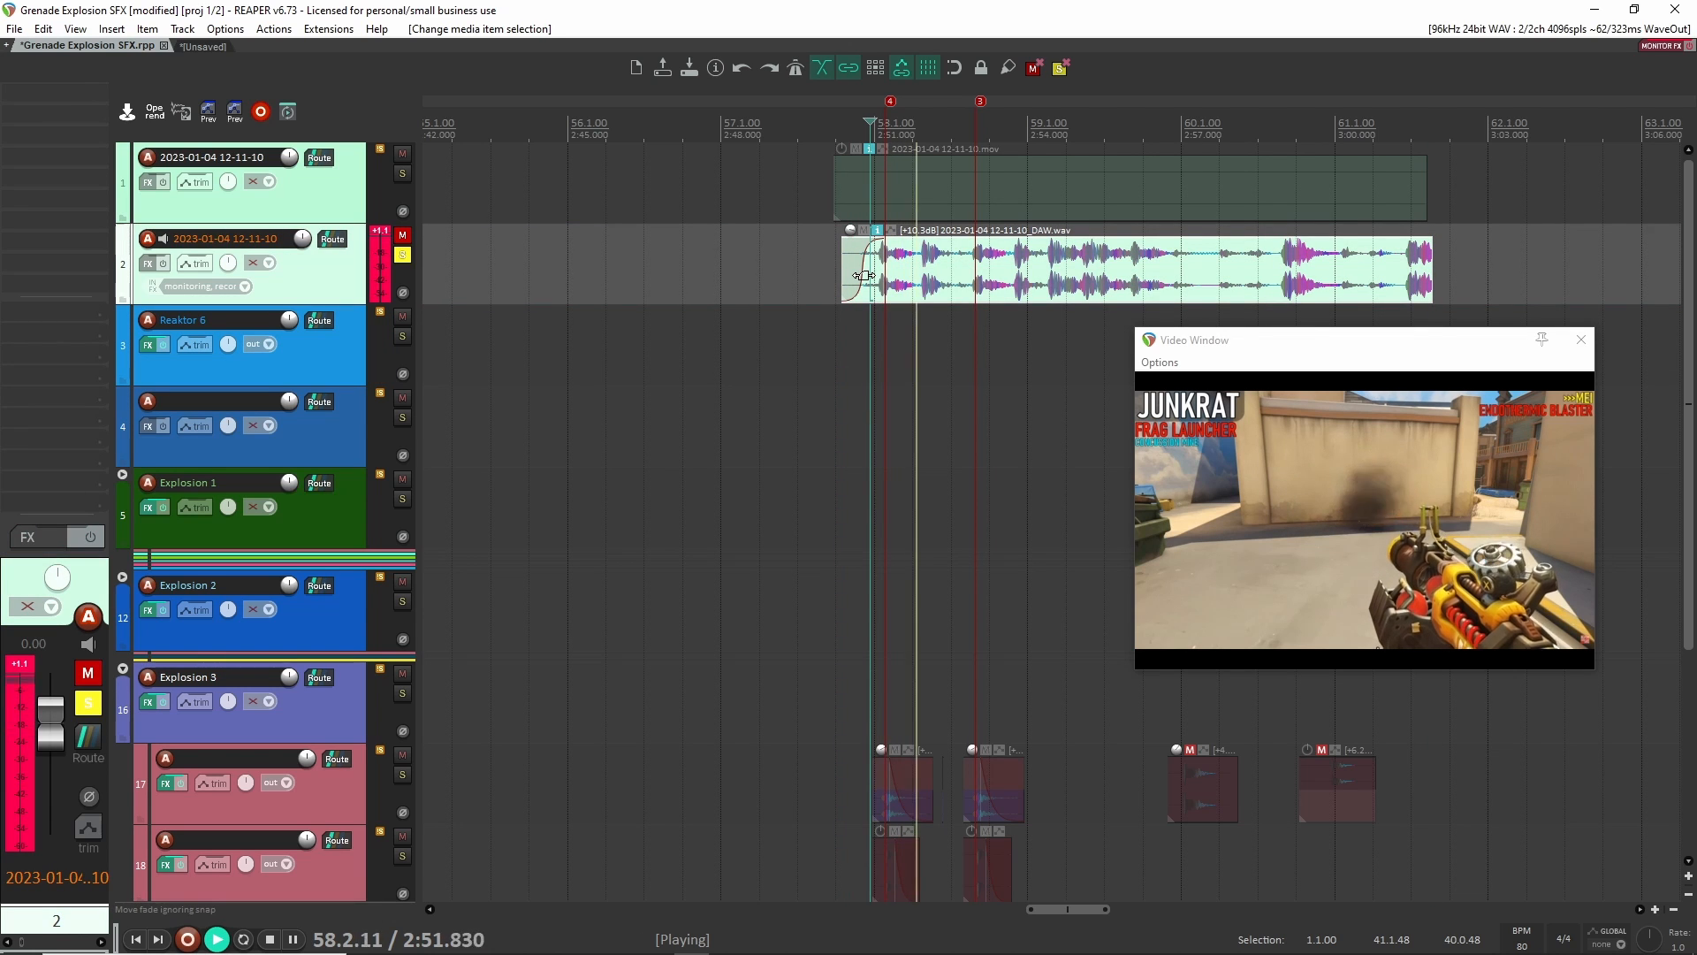
key(space)
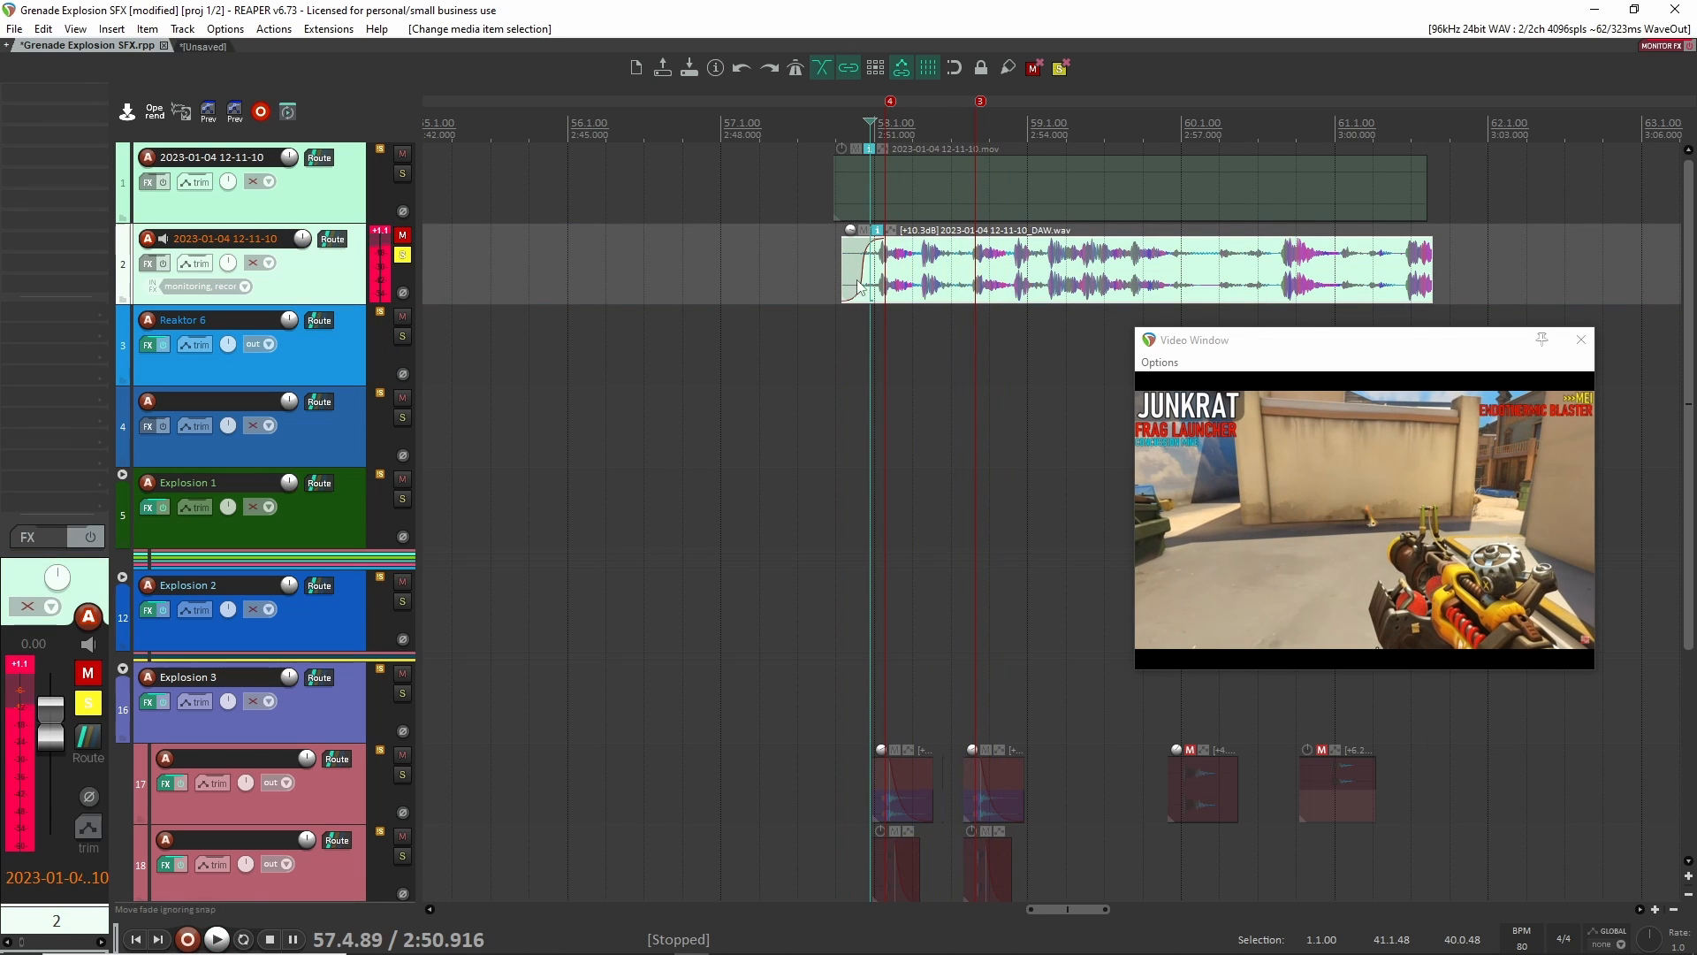
click(402, 255)
Play the Explosion 3 layers against the video from just before the first blast.
scroll(847, 526, down, 2)
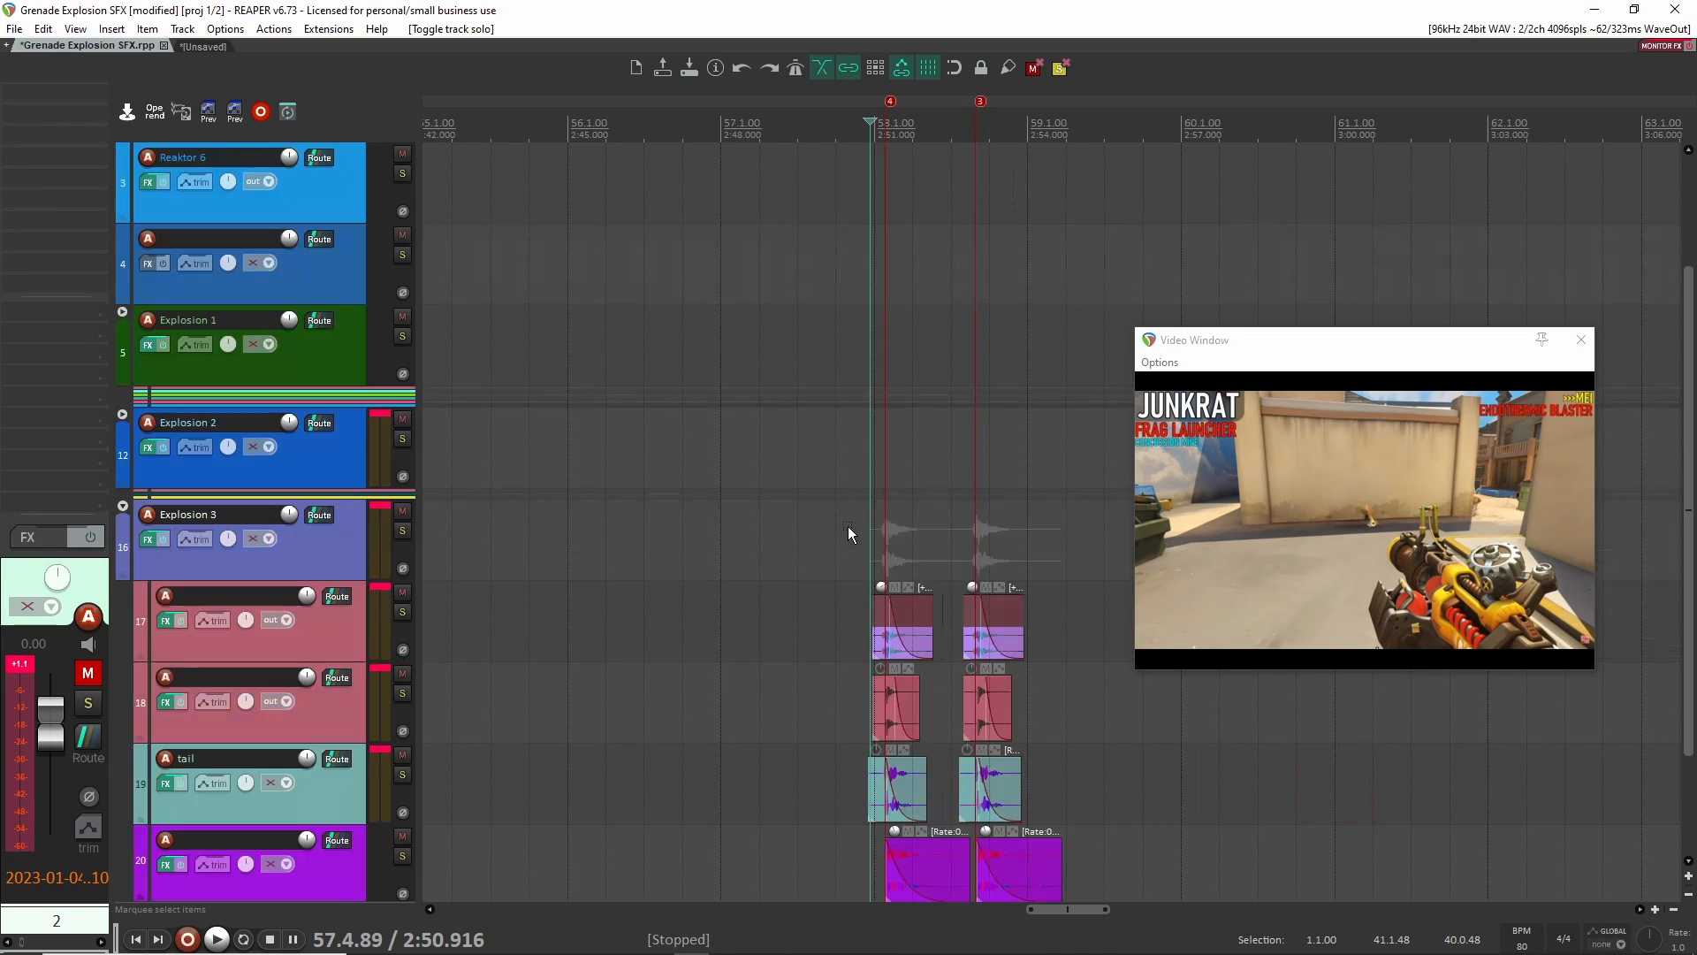
click(850, 549)
key(space)
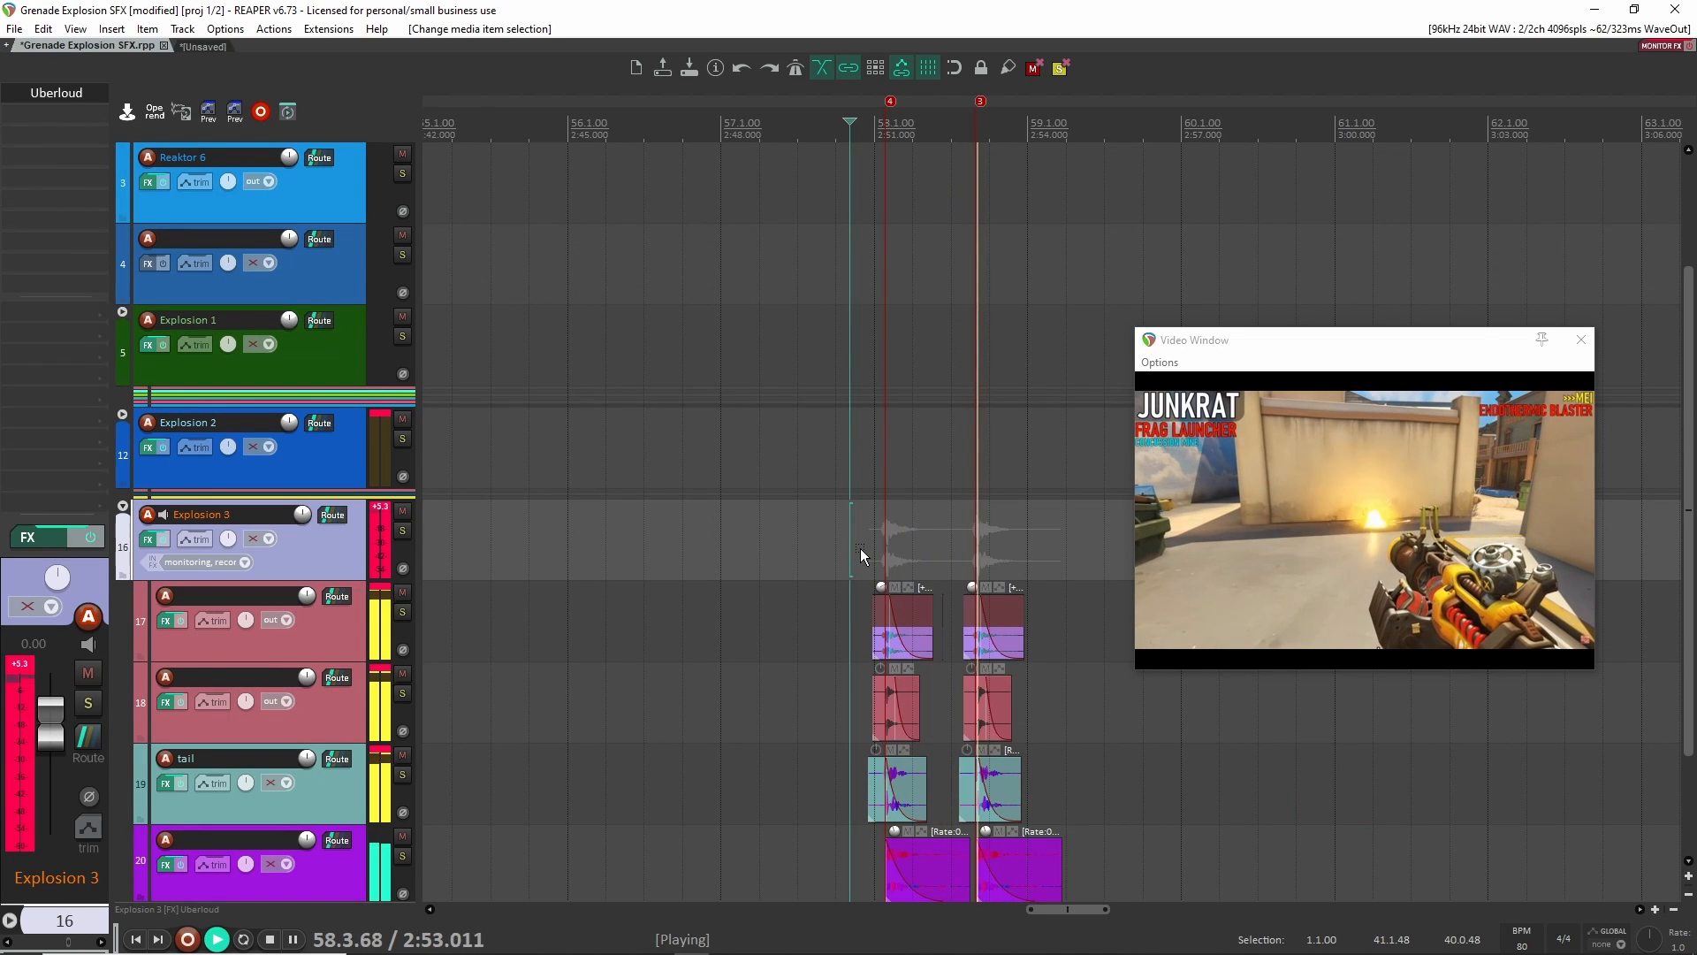
key(space)
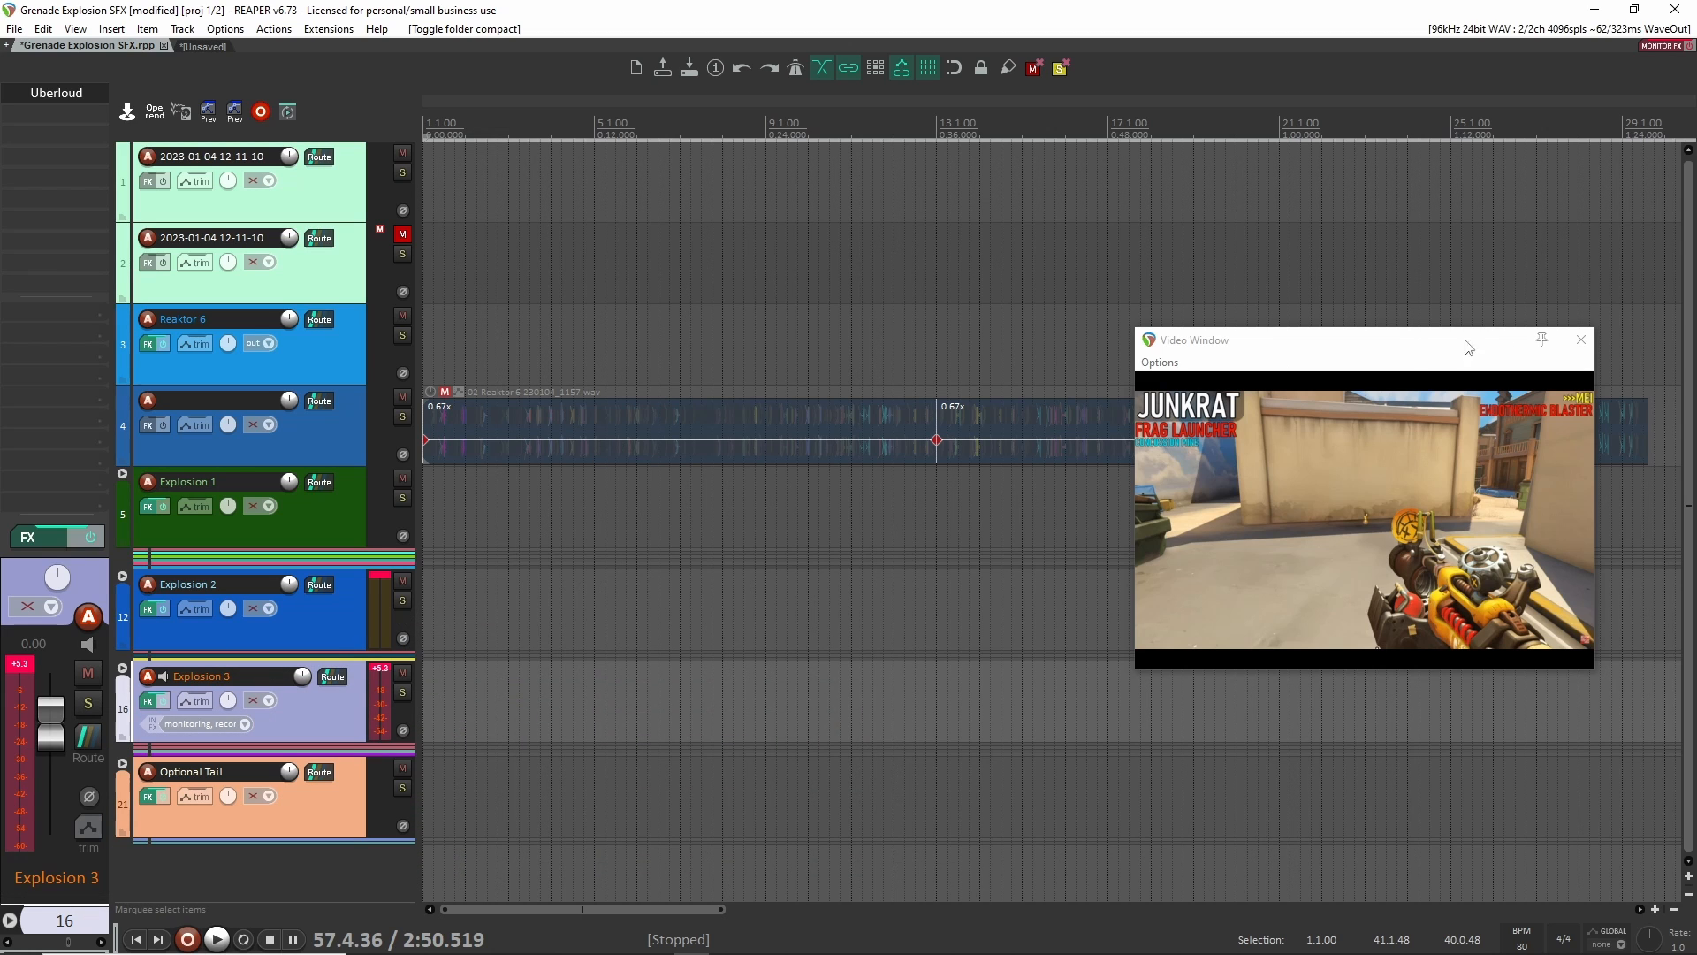
Close the video window and examine the Ultraloop sequencer in the Reaktor 6 track's instrument.
click(1581, 345)
click(322, 352)
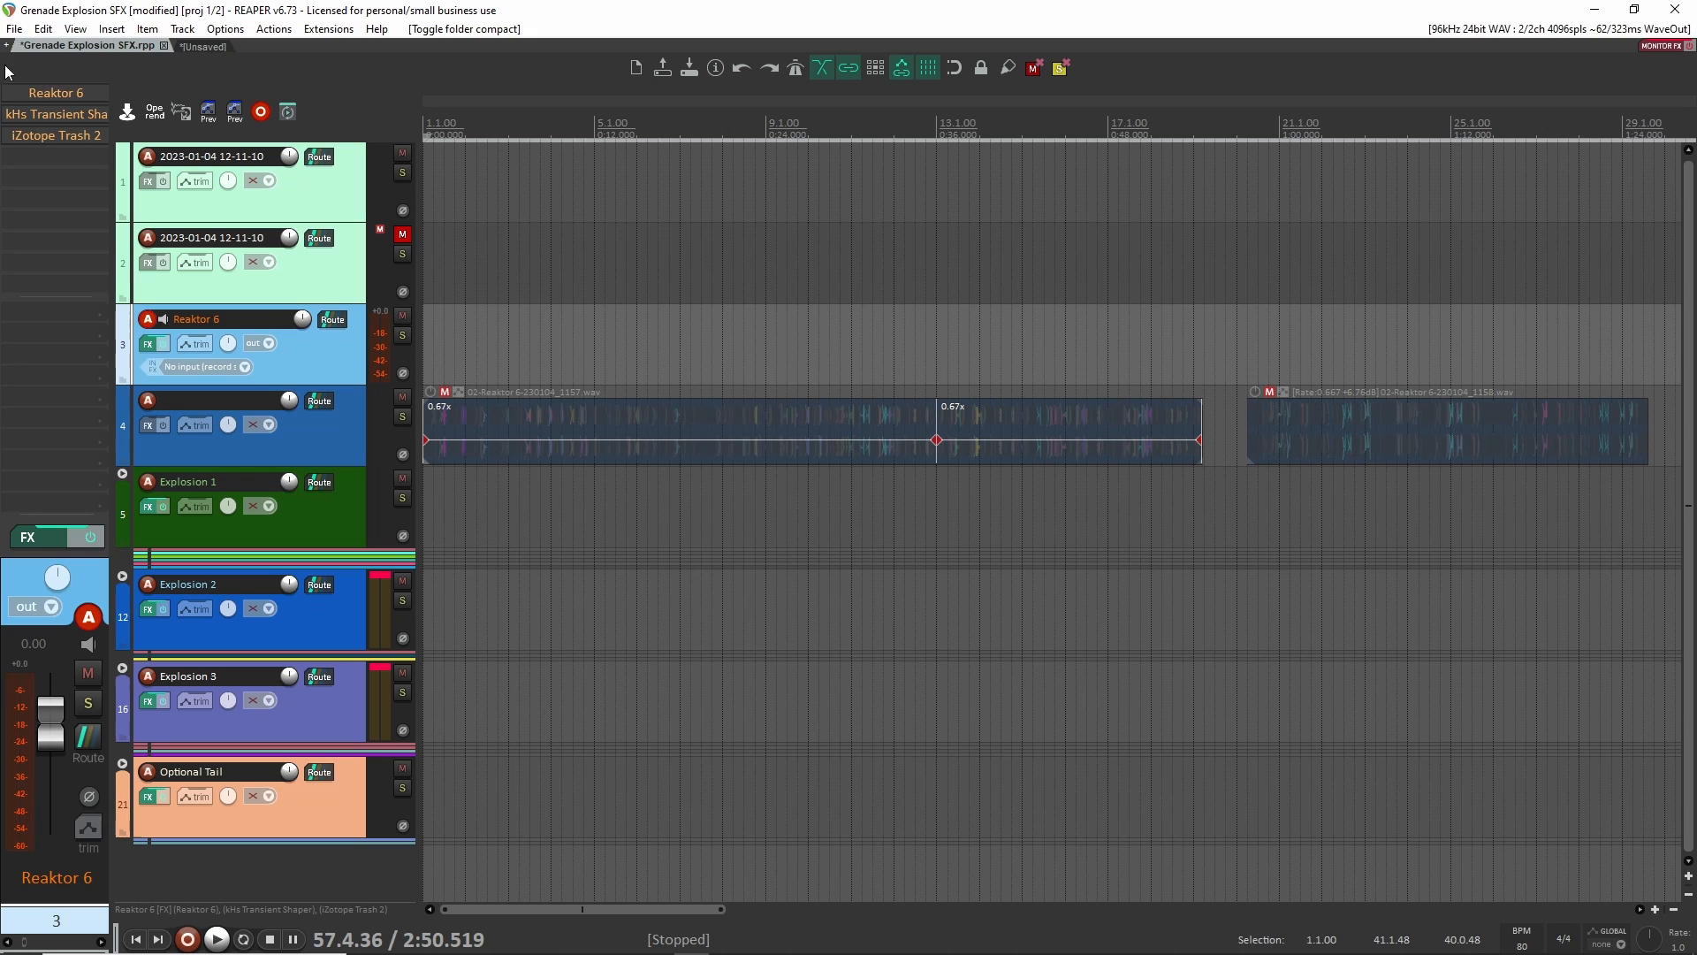
double_click(46, 95)
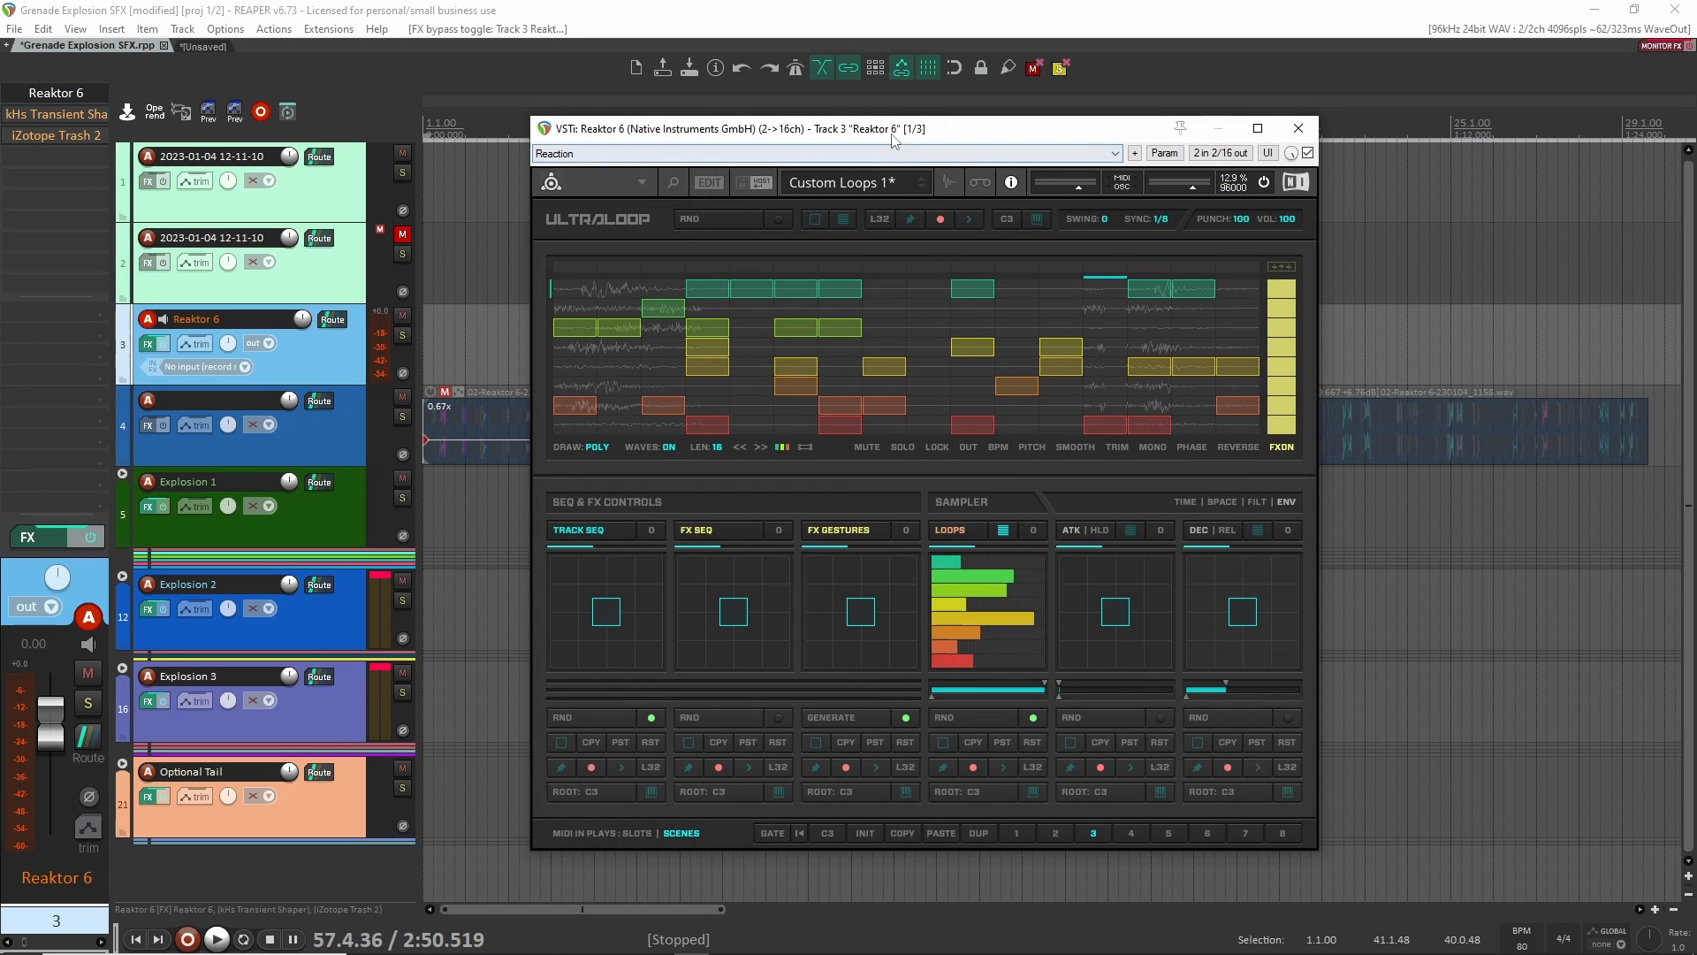
drag(895, 141, 964, 120)
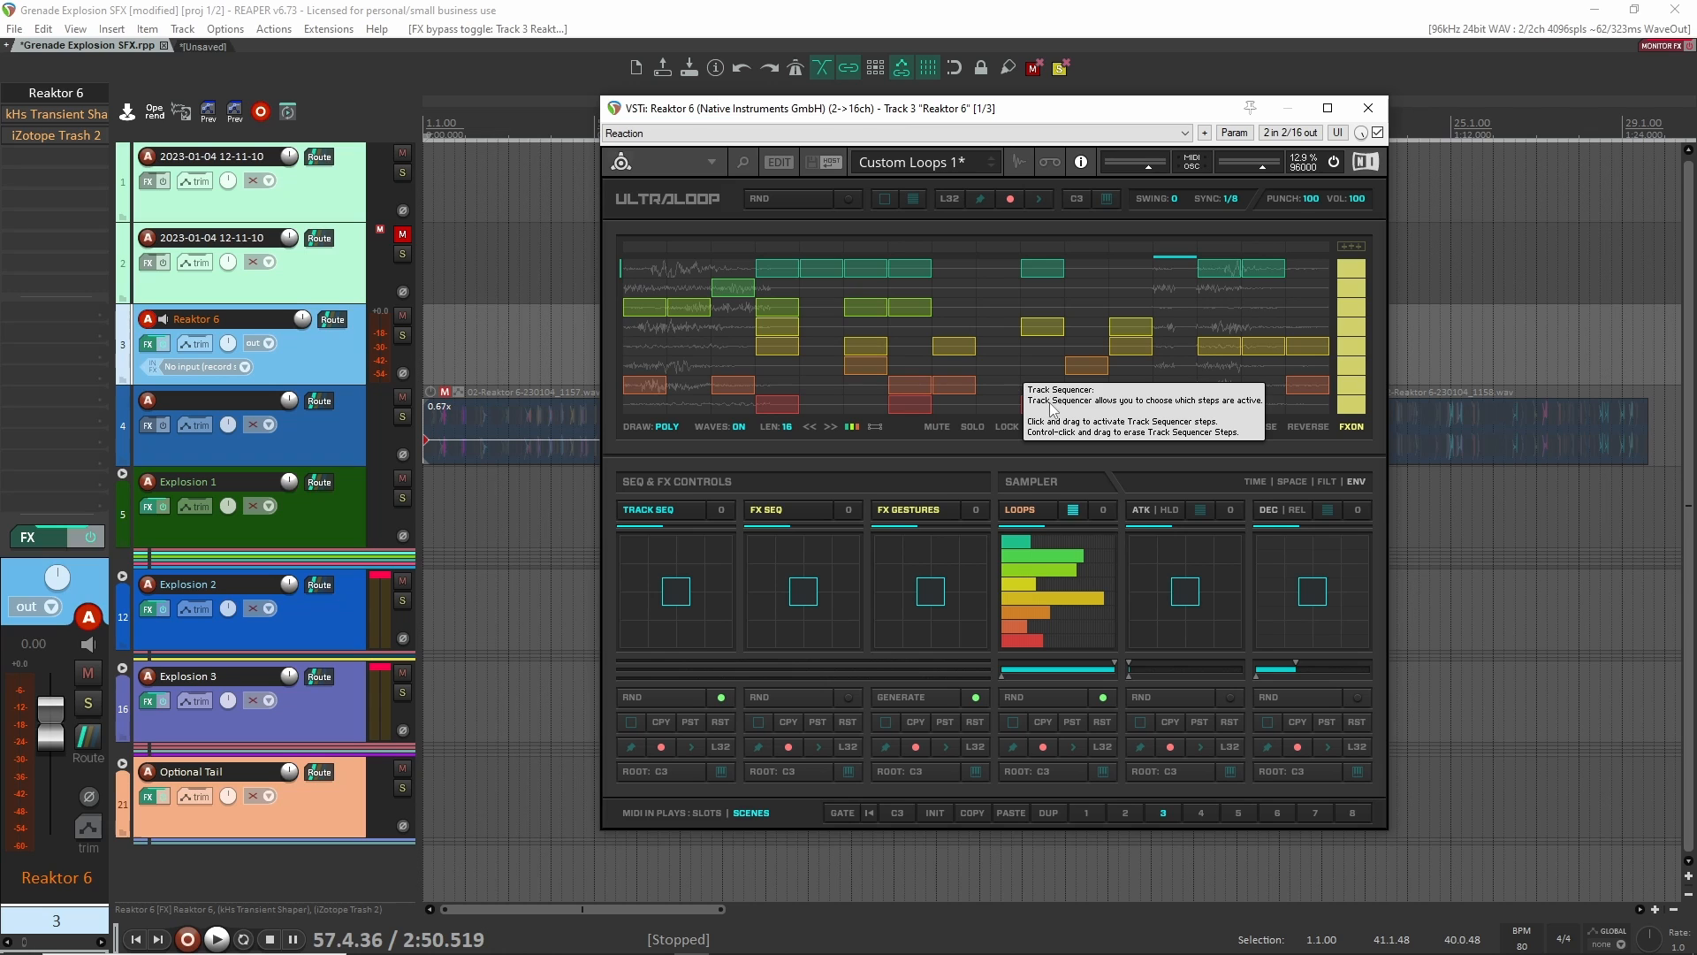
click(1019, 162)
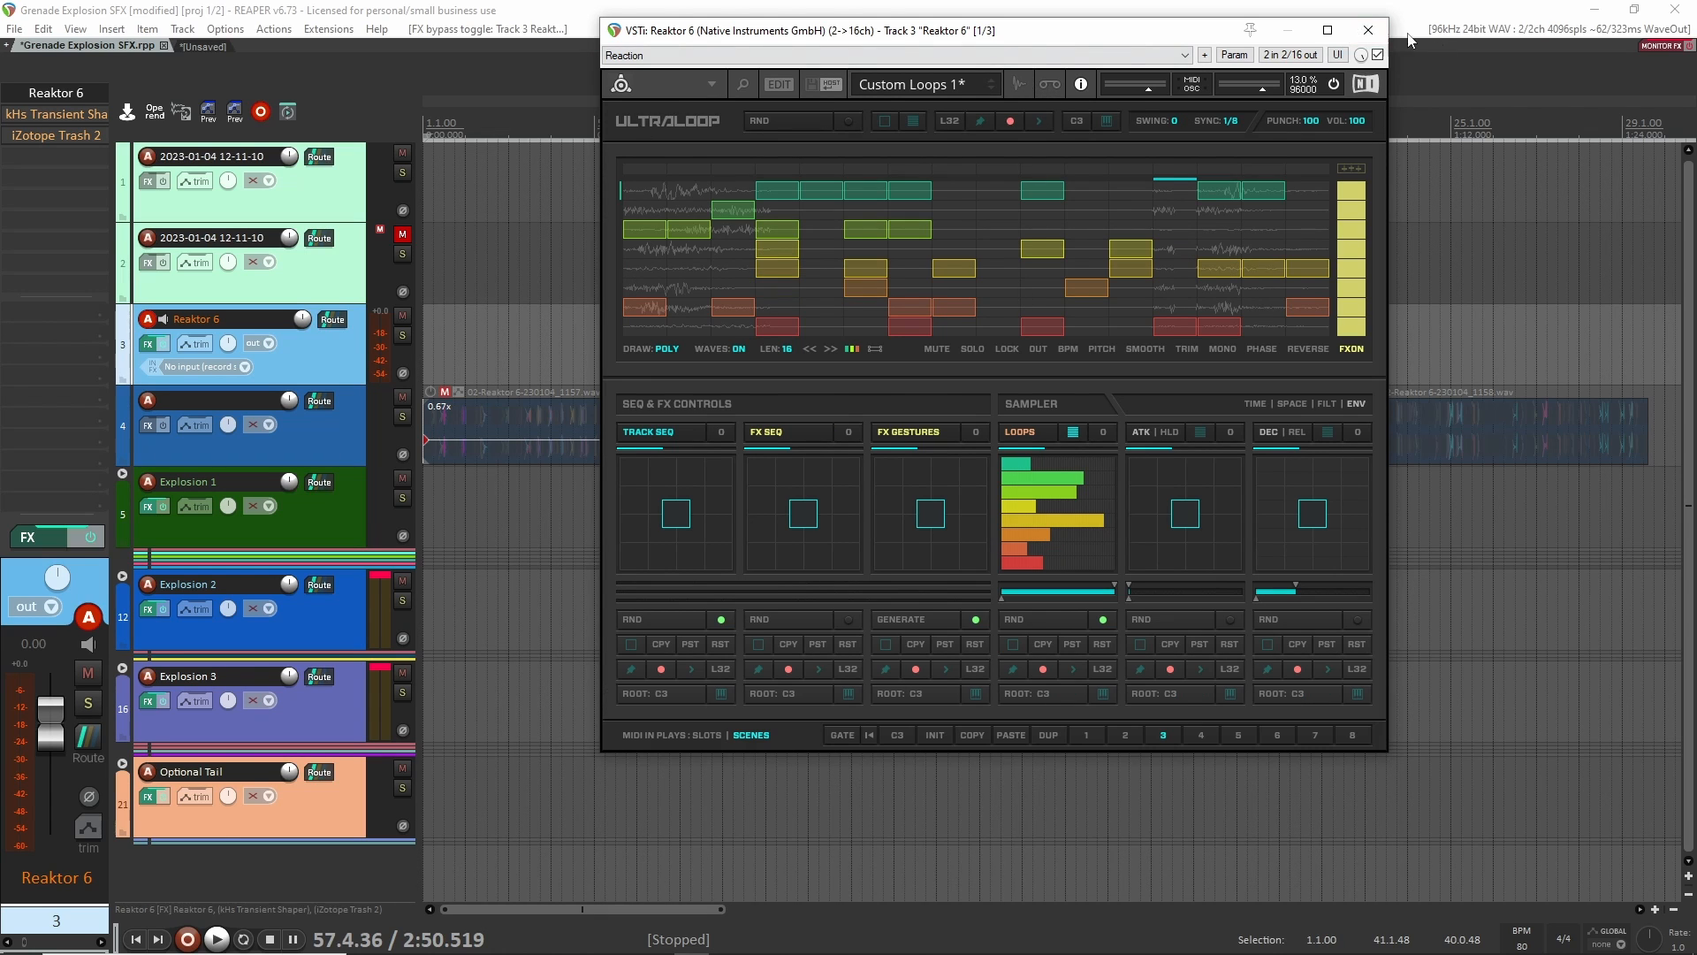
click(1367, 30)
Examine the settings of the Transient Shaper and iZotope Trash 2 effects on the Reaktor 6 track.
click(66, 114)
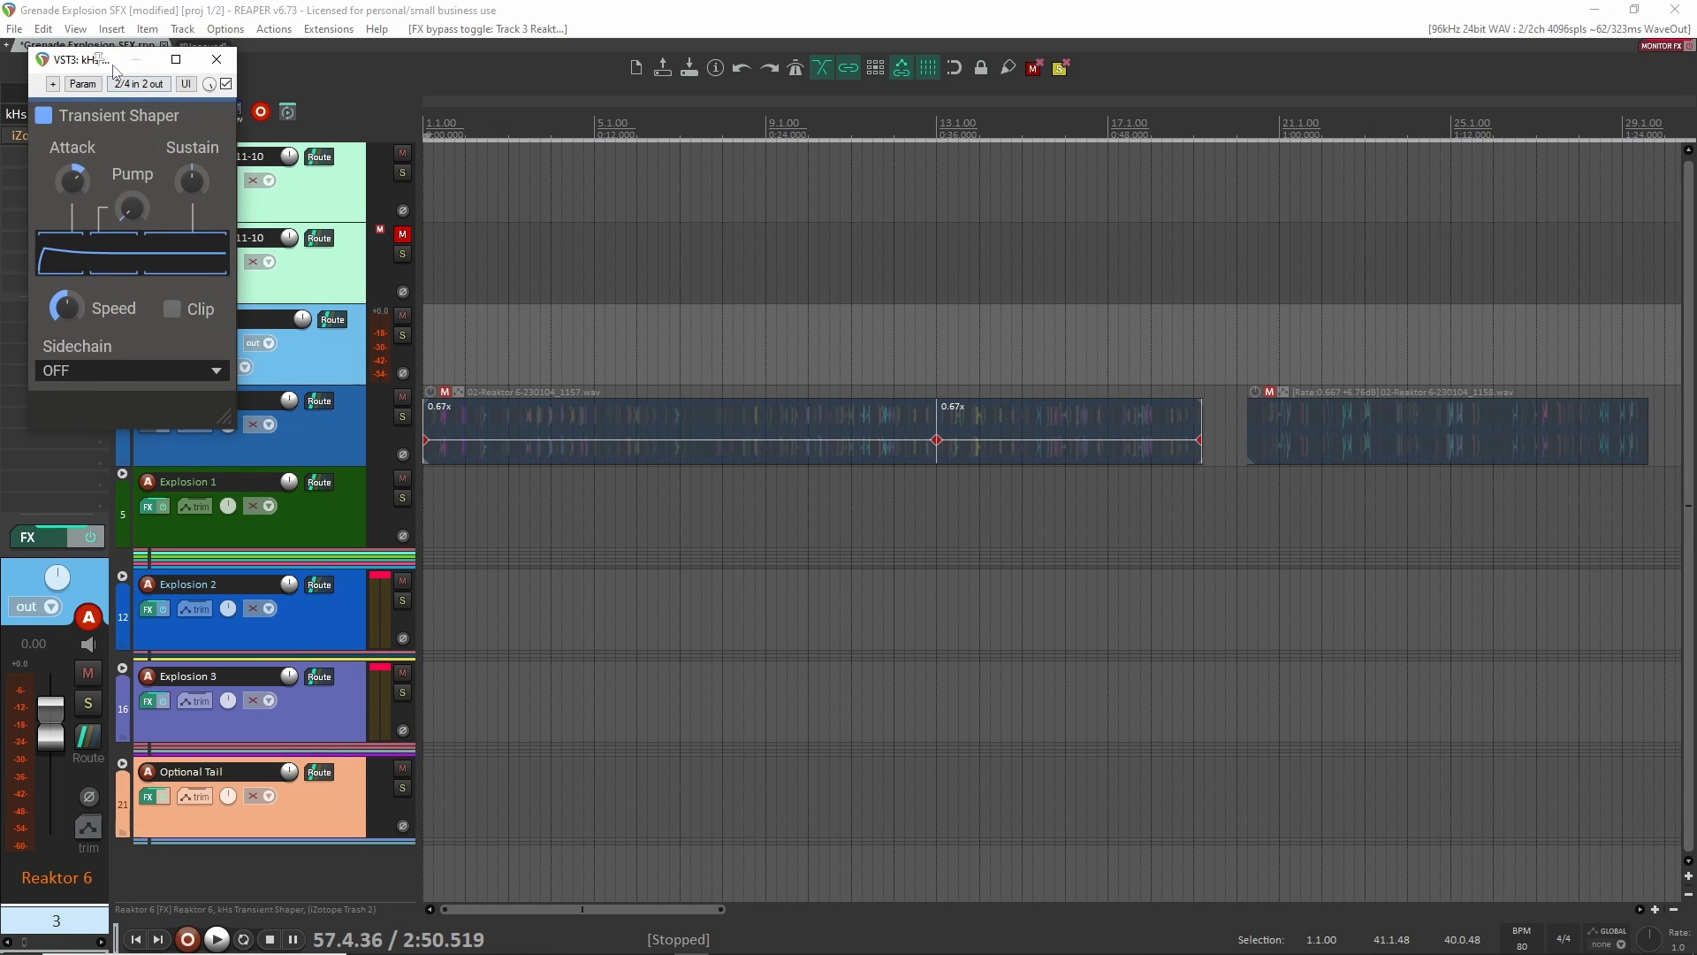
click(217, 59)
click(50, 135)
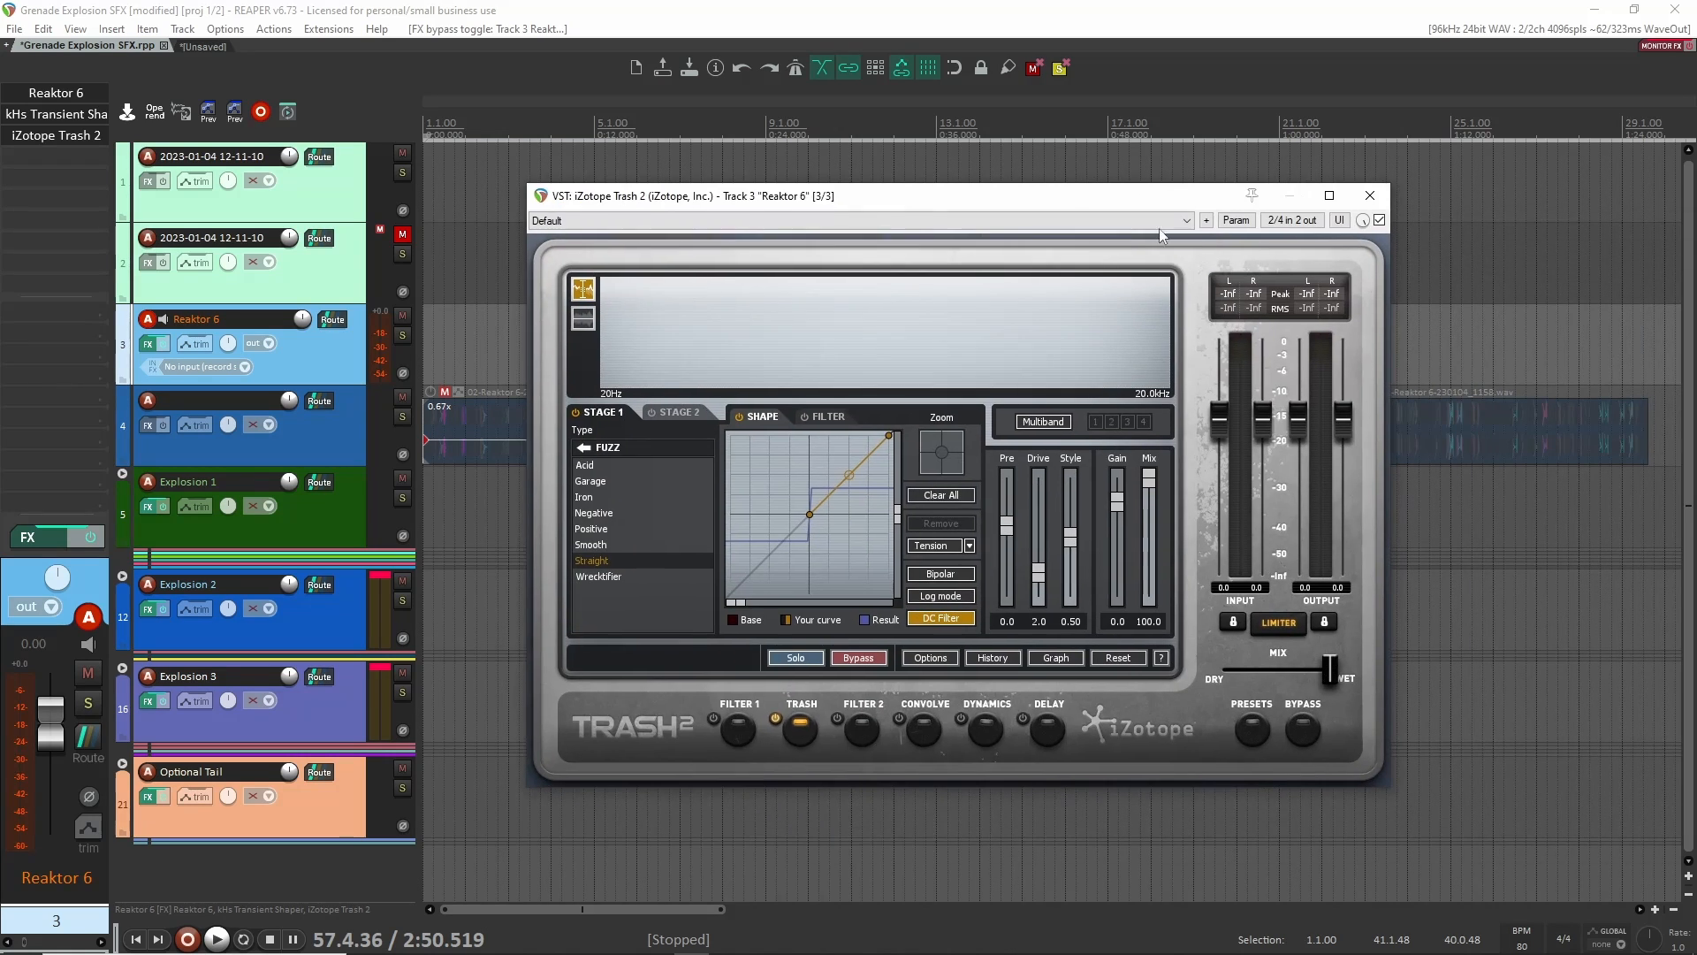
click(1370, 195)
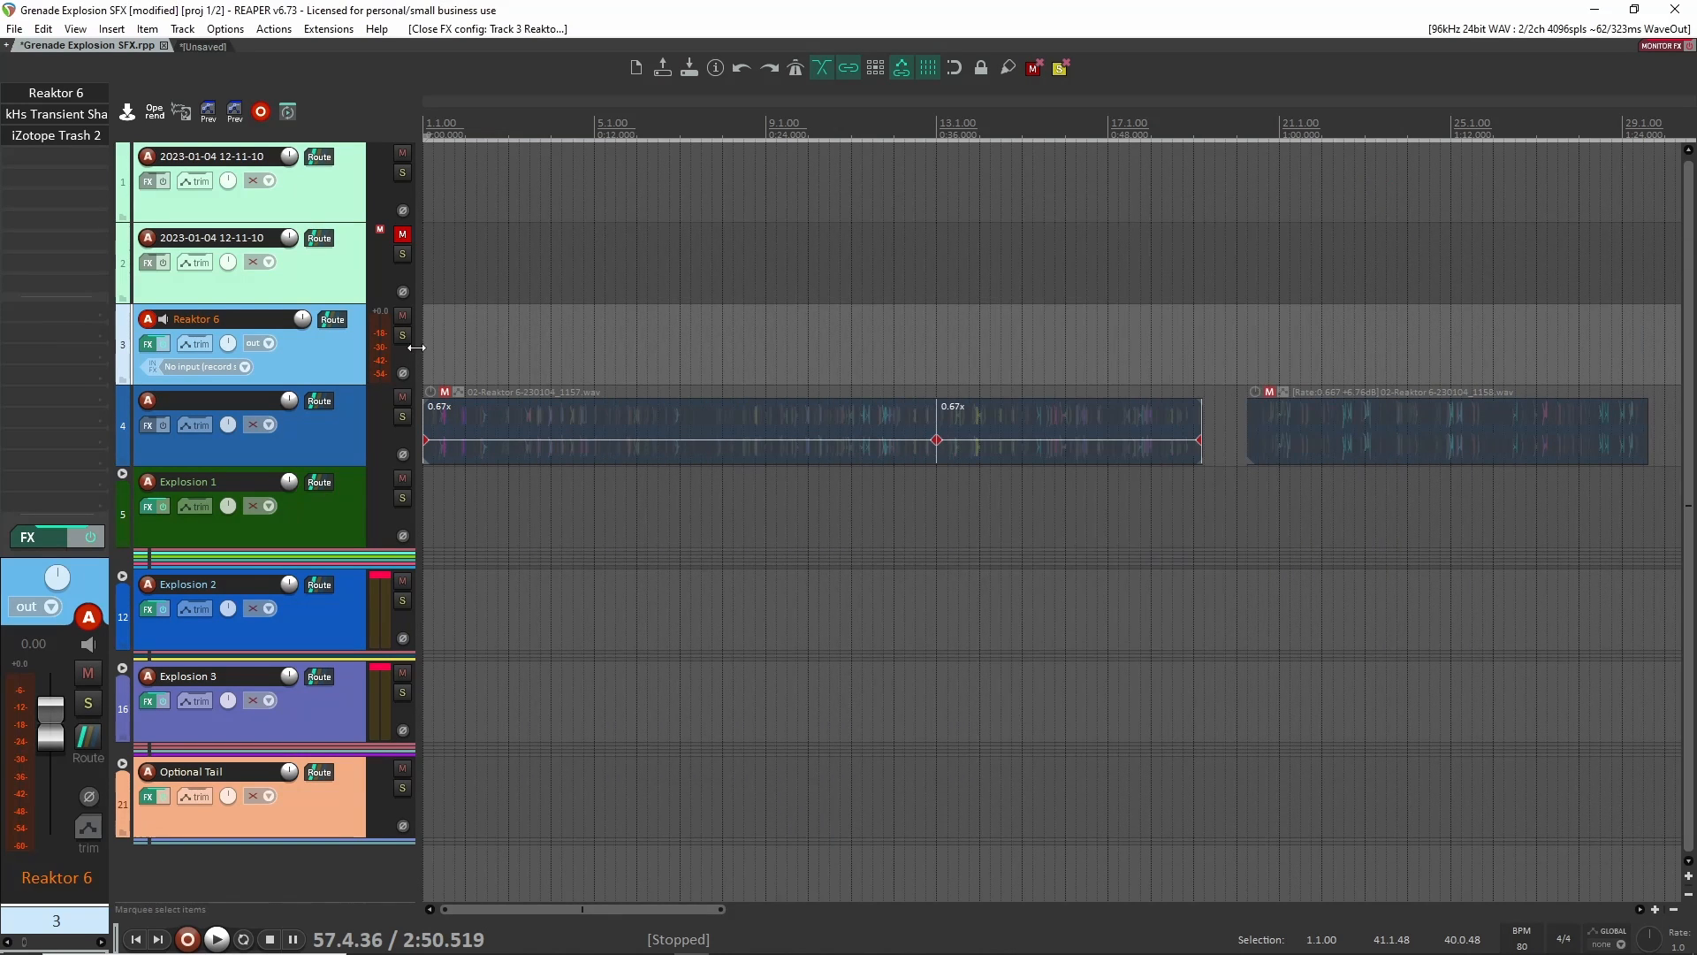
Play the Ultraloop scene in Reaktor 6, and bypass iZotope Trash 2 on its track.
click(53, 92)
key(space)
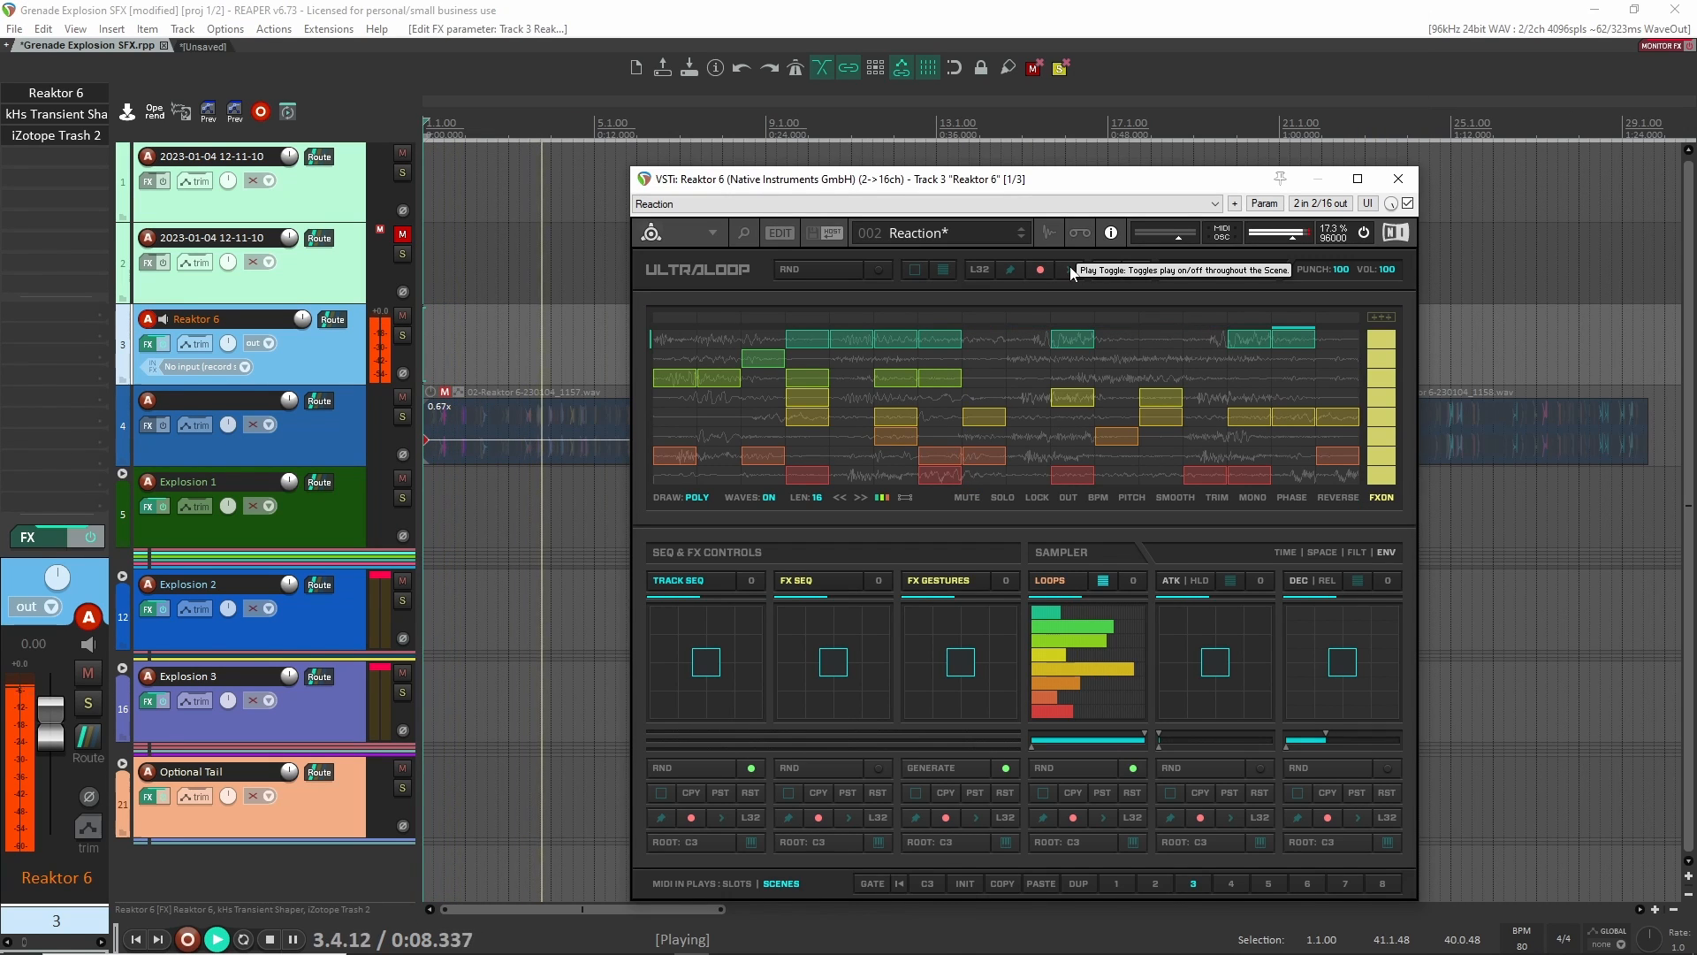
click(1070, 269)
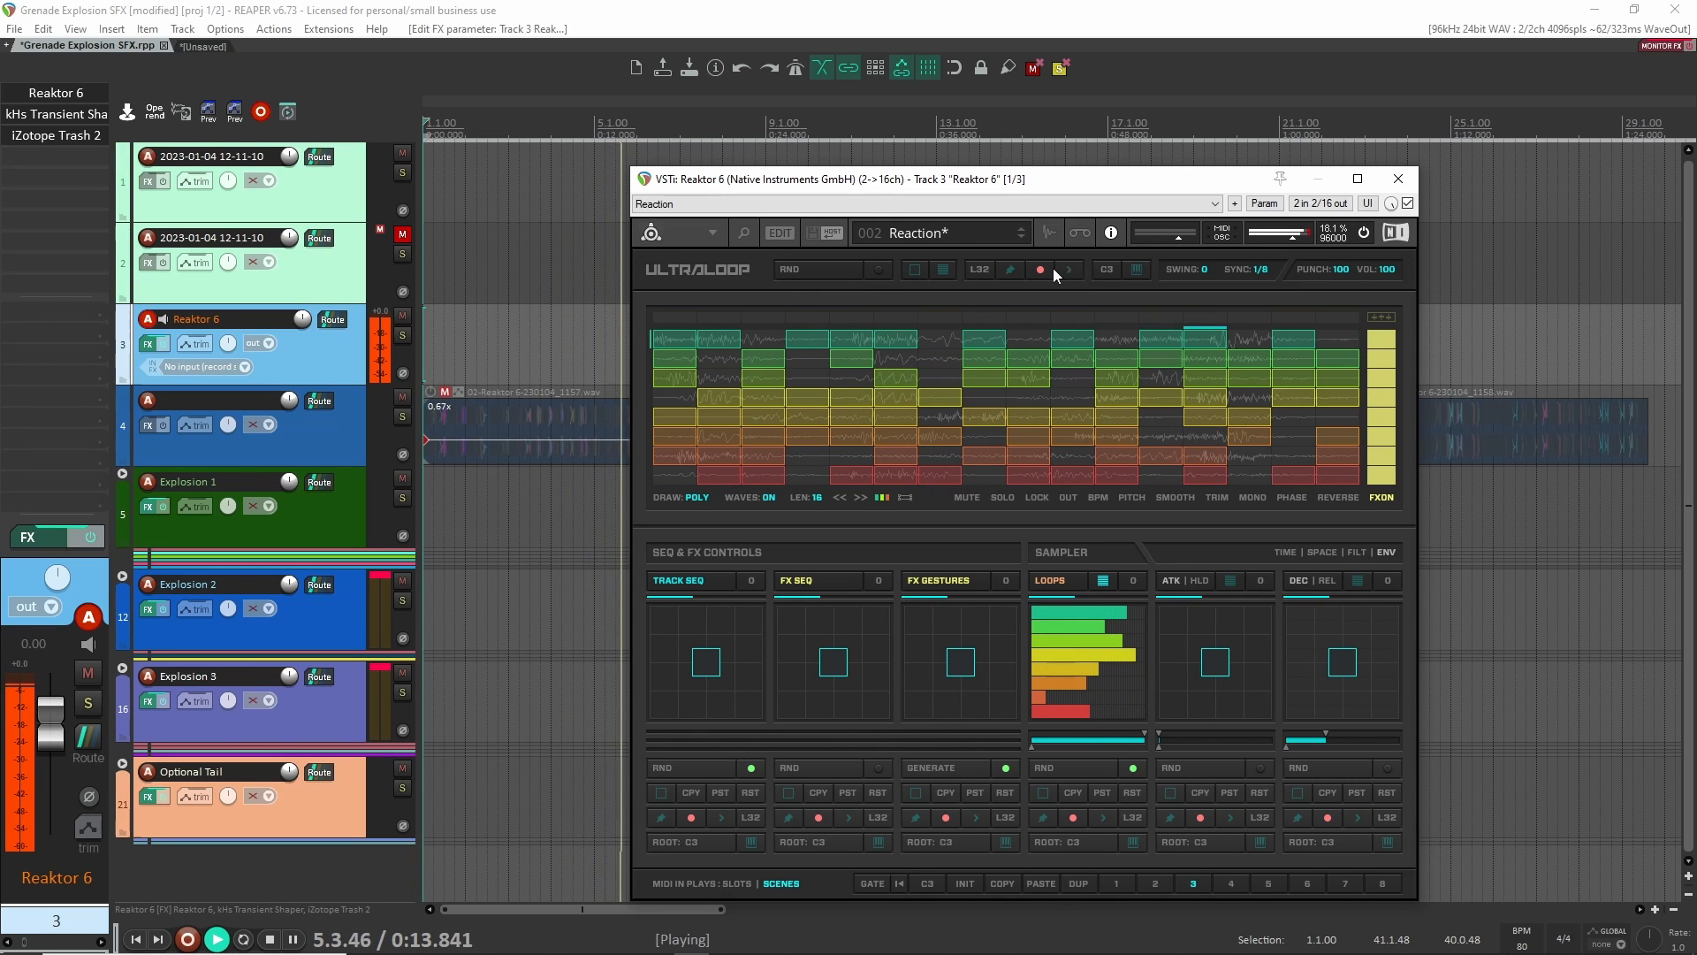
shift+click(55, 135)
key(space)
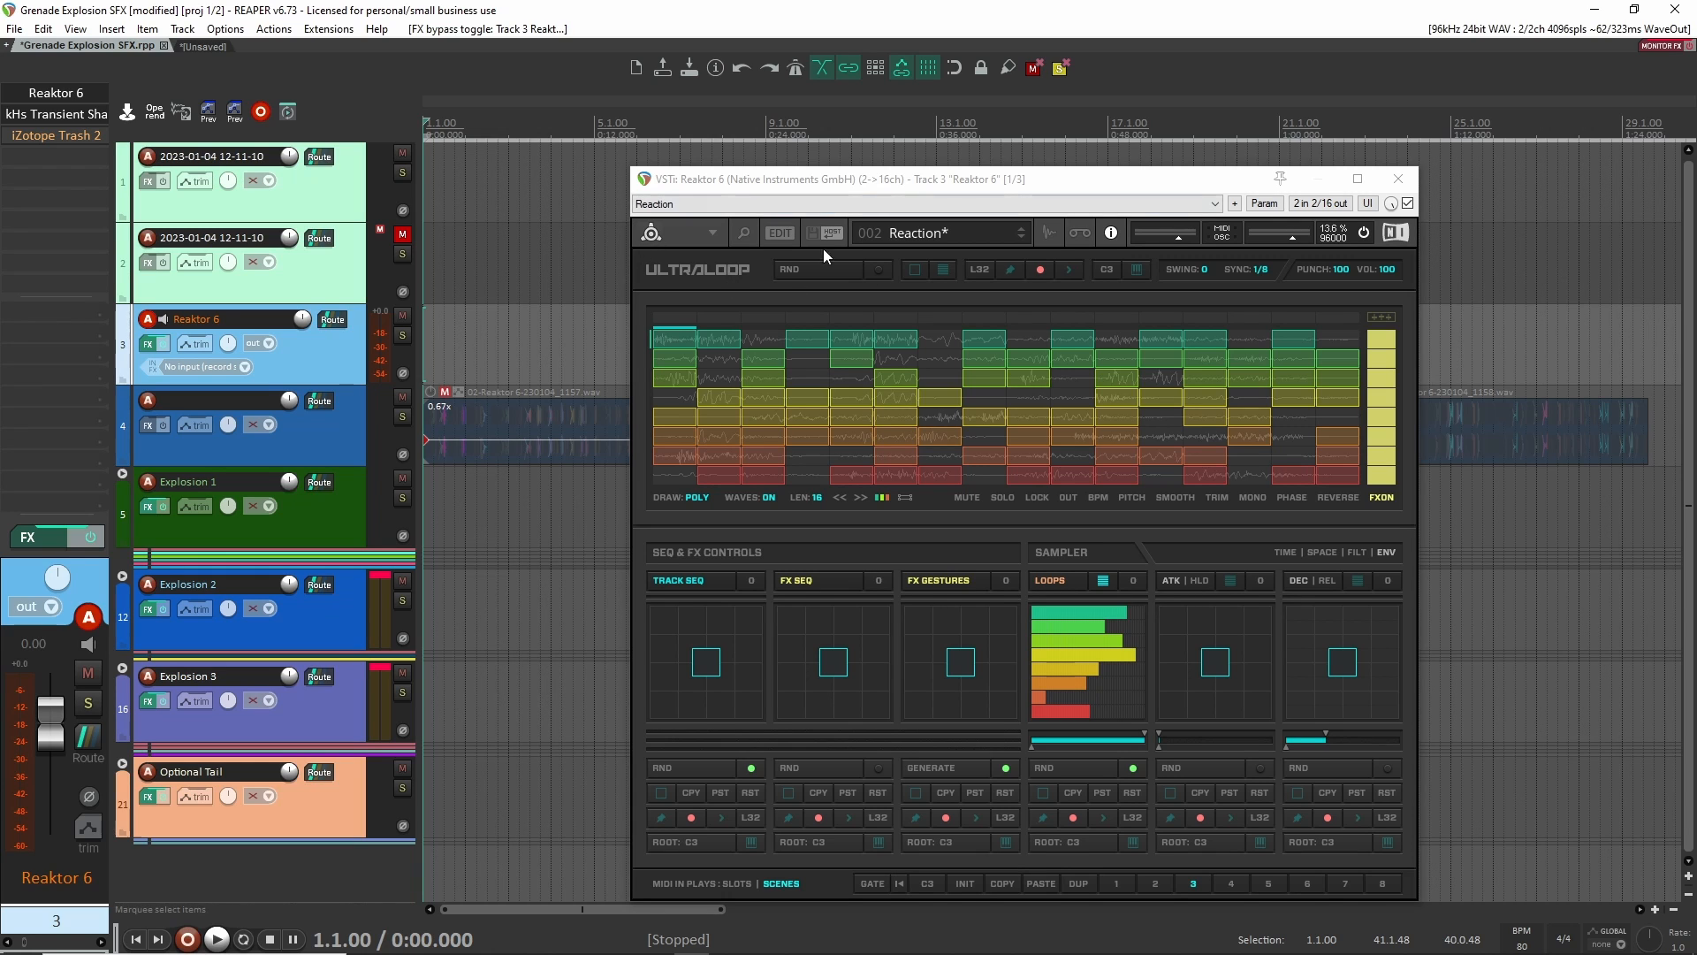
Switch on Ultraloop's scene-wide play toggle, audition the changing loops, and close Reaktor 6.
click(1069, 269)
key(space)
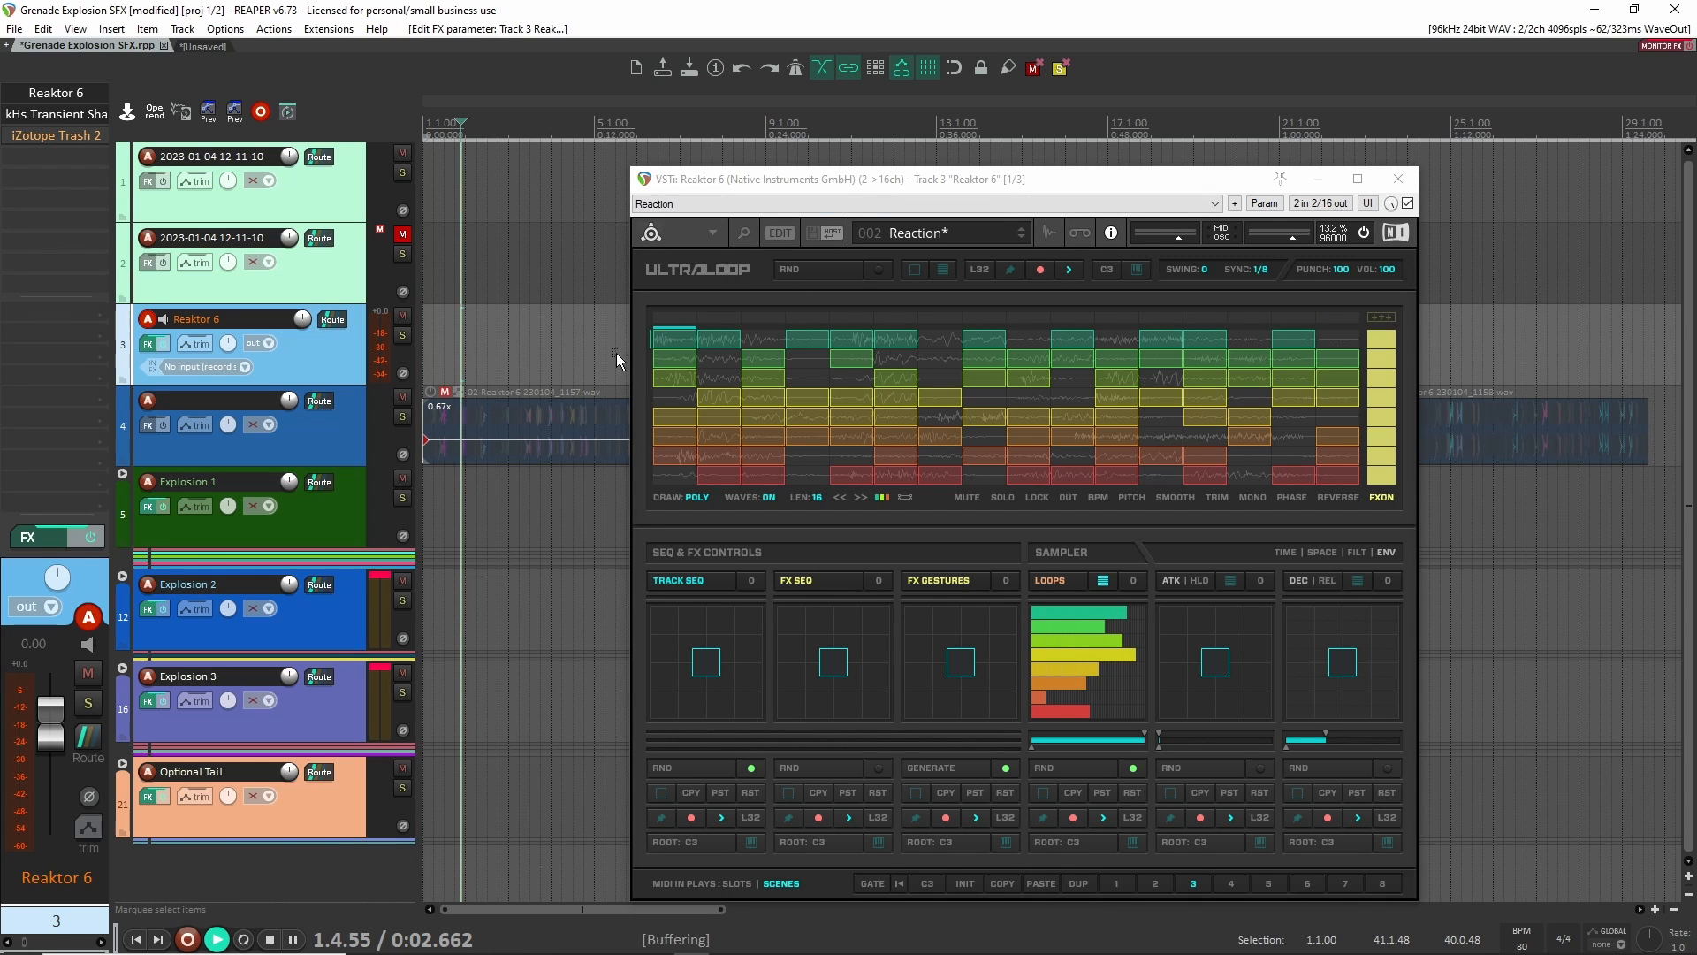
click(1072, 268)
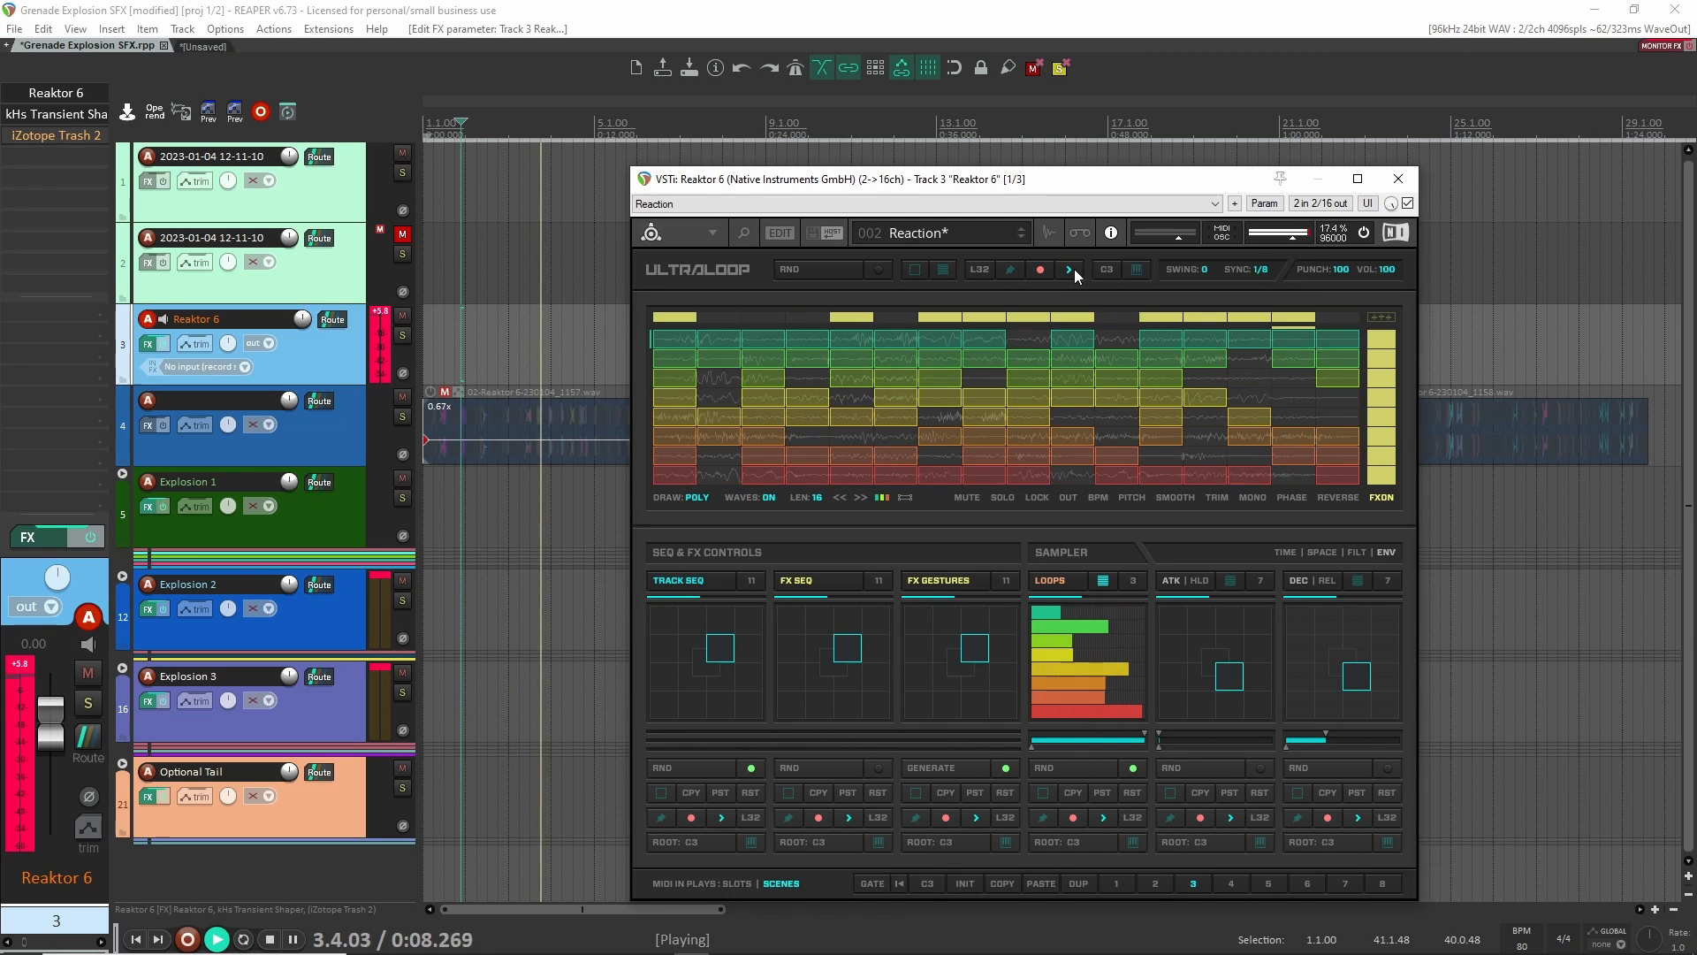
key(space)
key(Escape)
Unfold the Explosion 1 folder, open Phase Plant on its first track and shift the sample's start offset.
scroll(876, 422, down, 4)
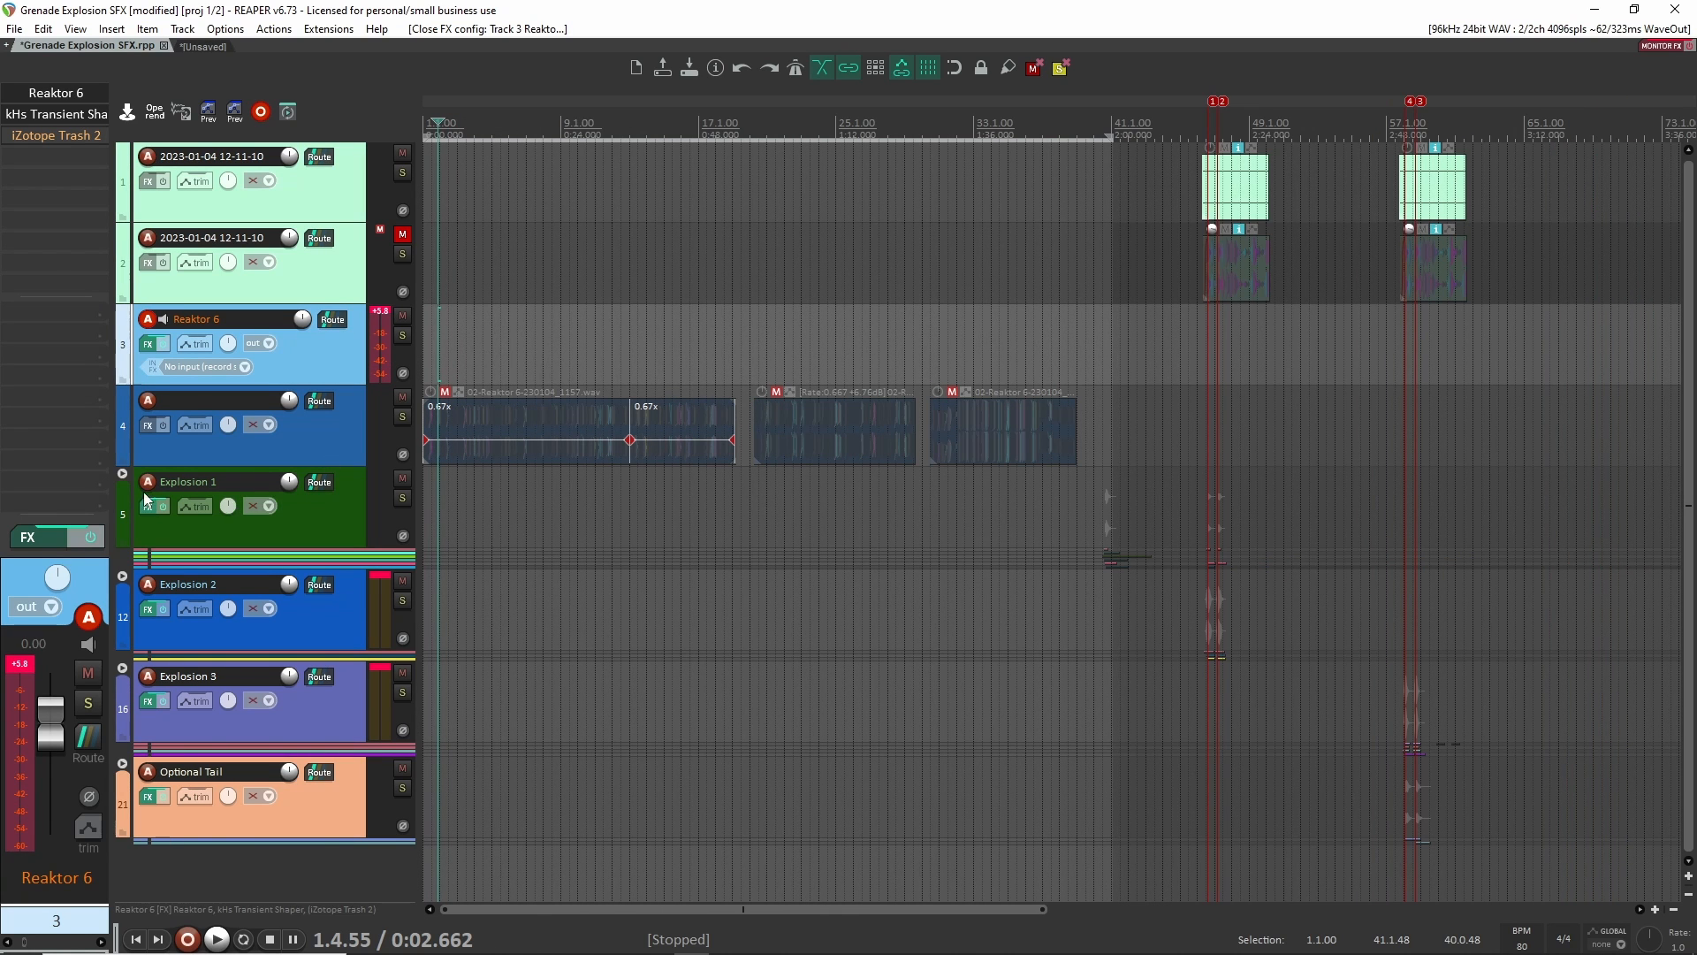
click(123, 474)
click(342, 583)
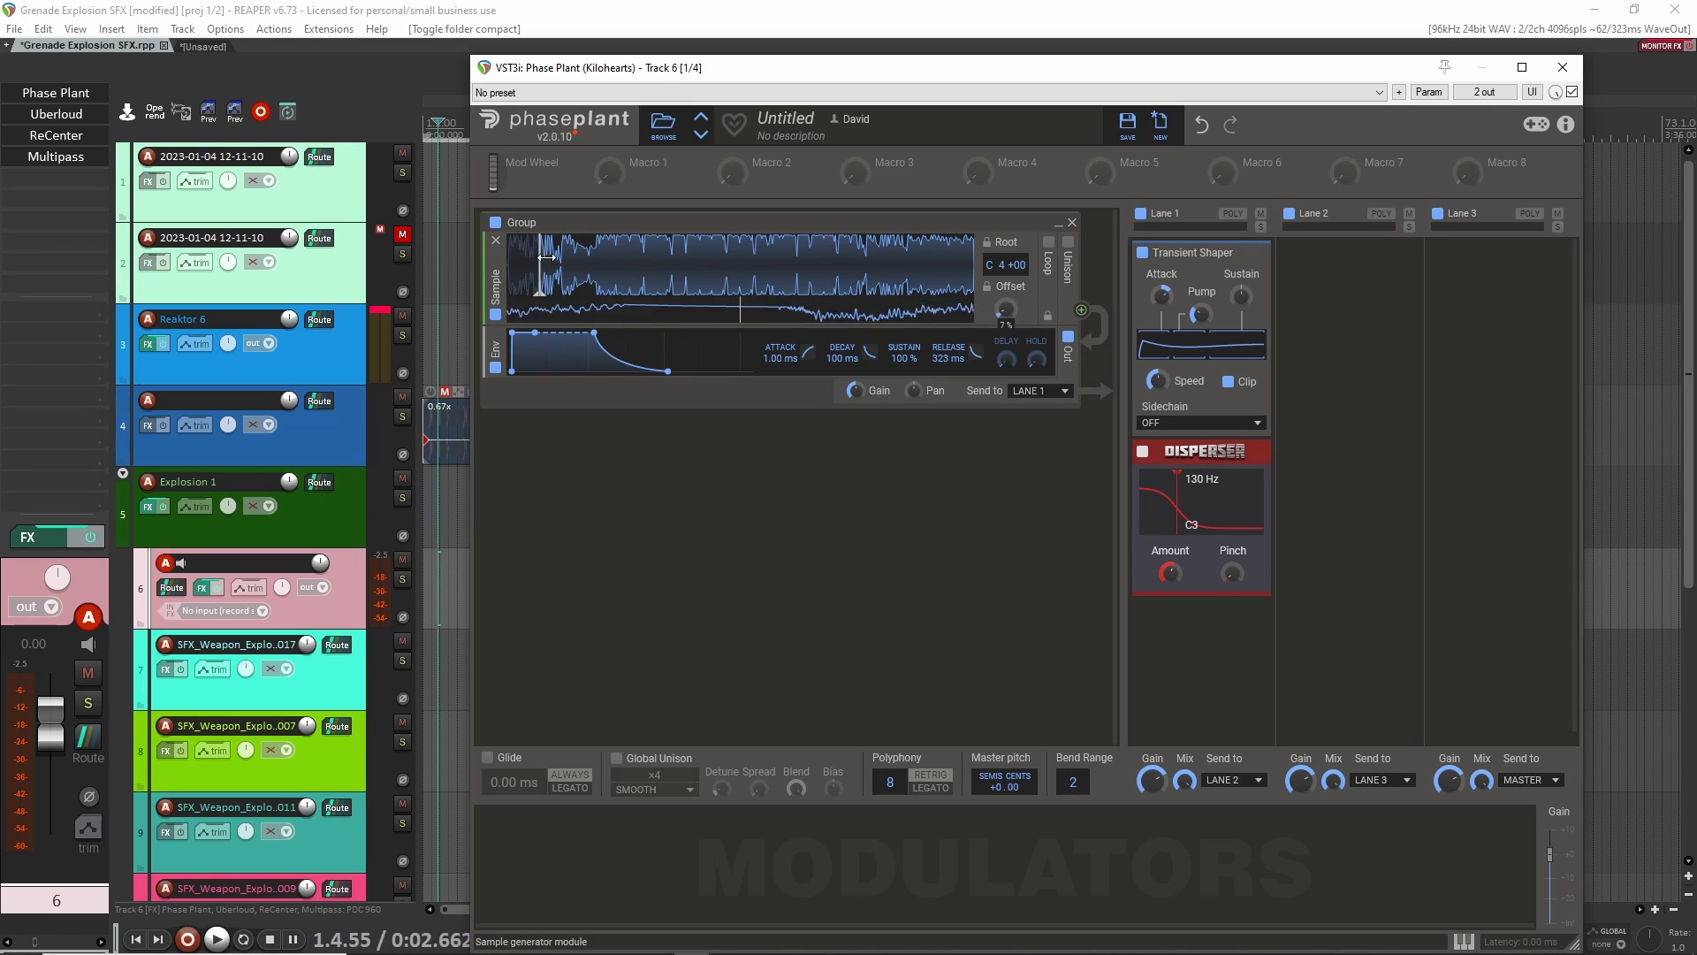
drag(546, 257, 545, 256)
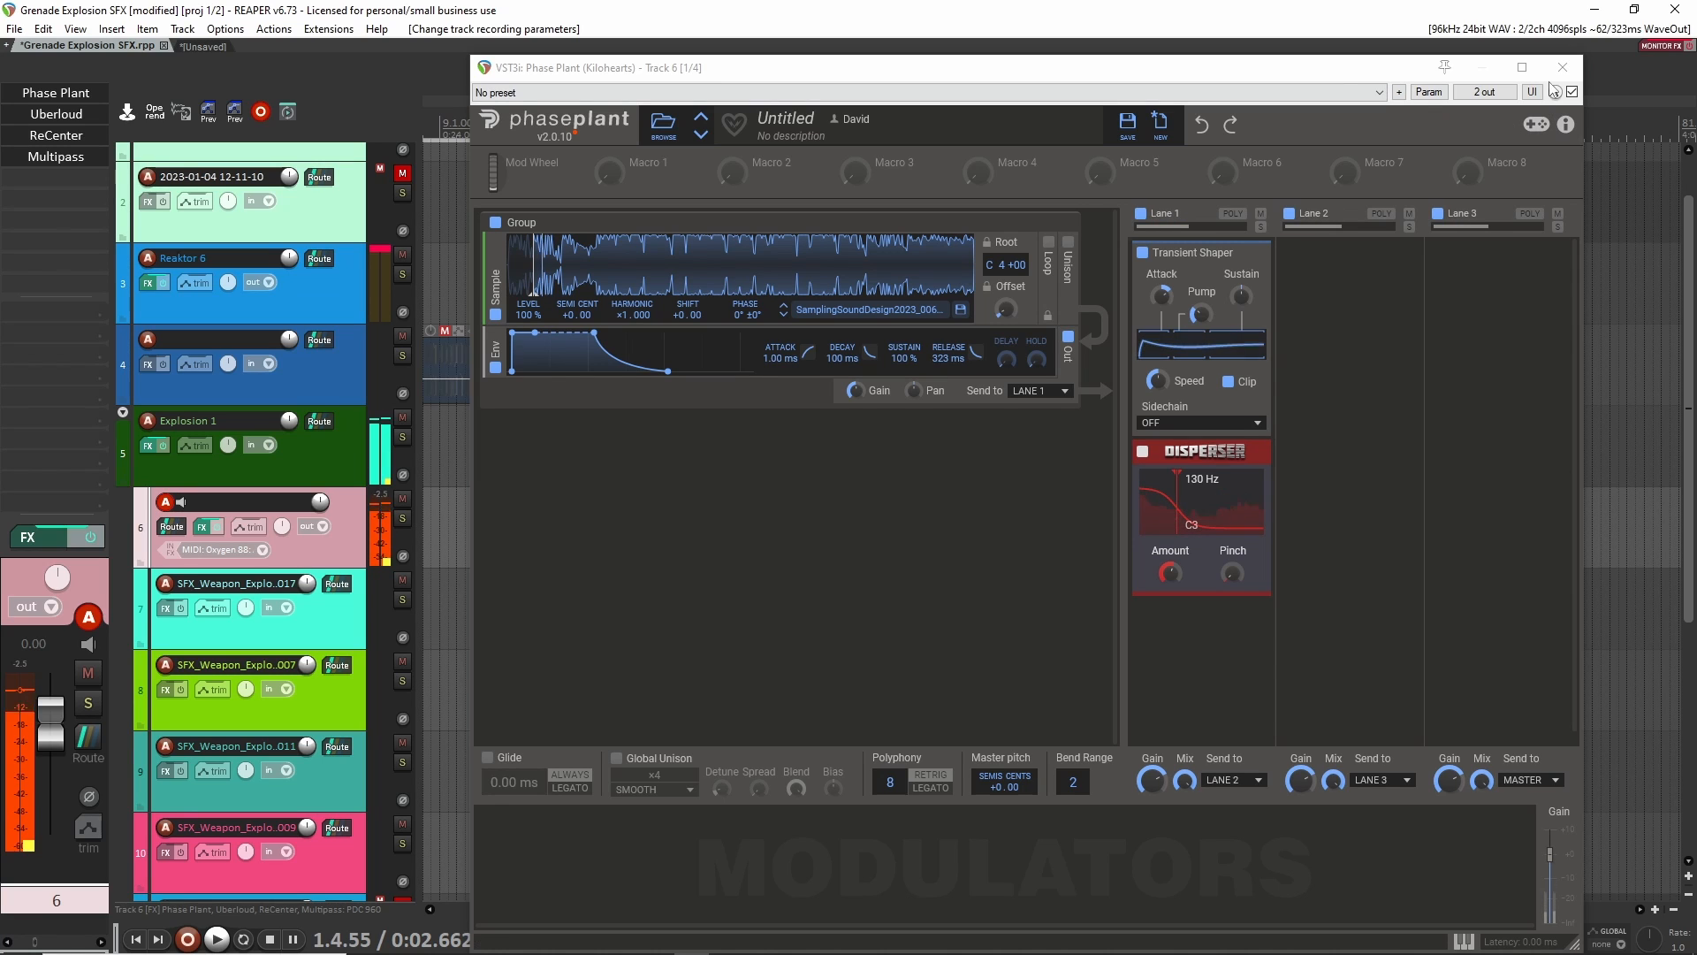
Undo the last change, set the Phase Plant sample offset to about 27%, and close the plugin.
key(ctrl+z)
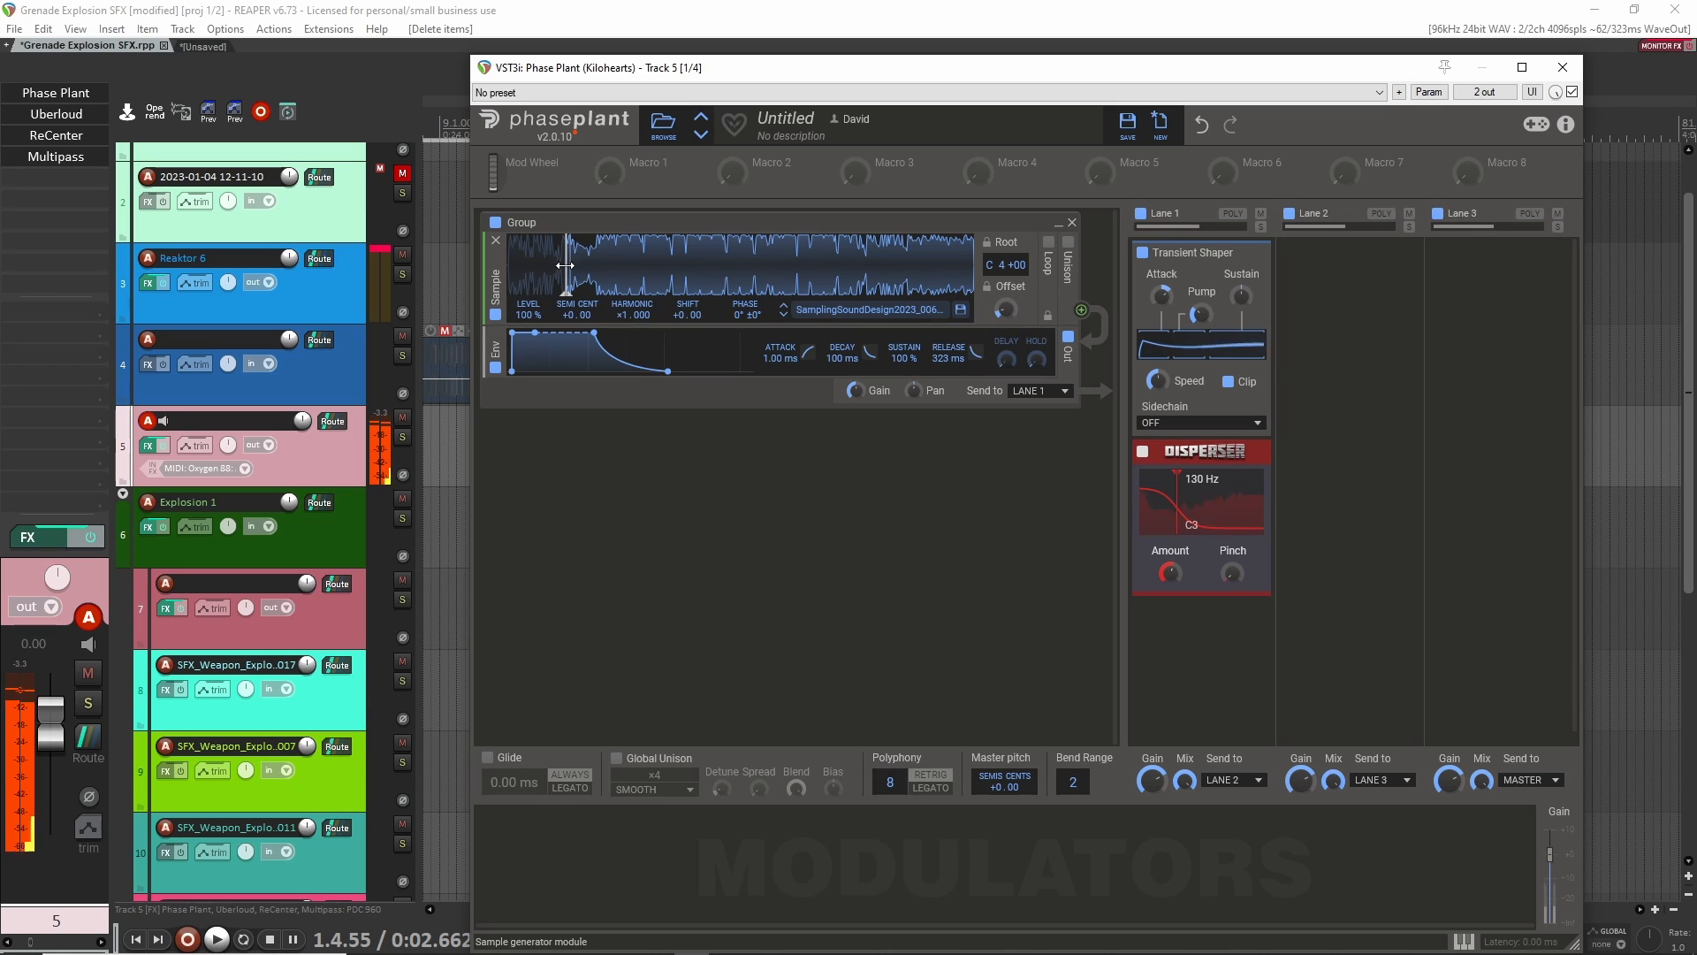
drag(537, 263, 626, 269)
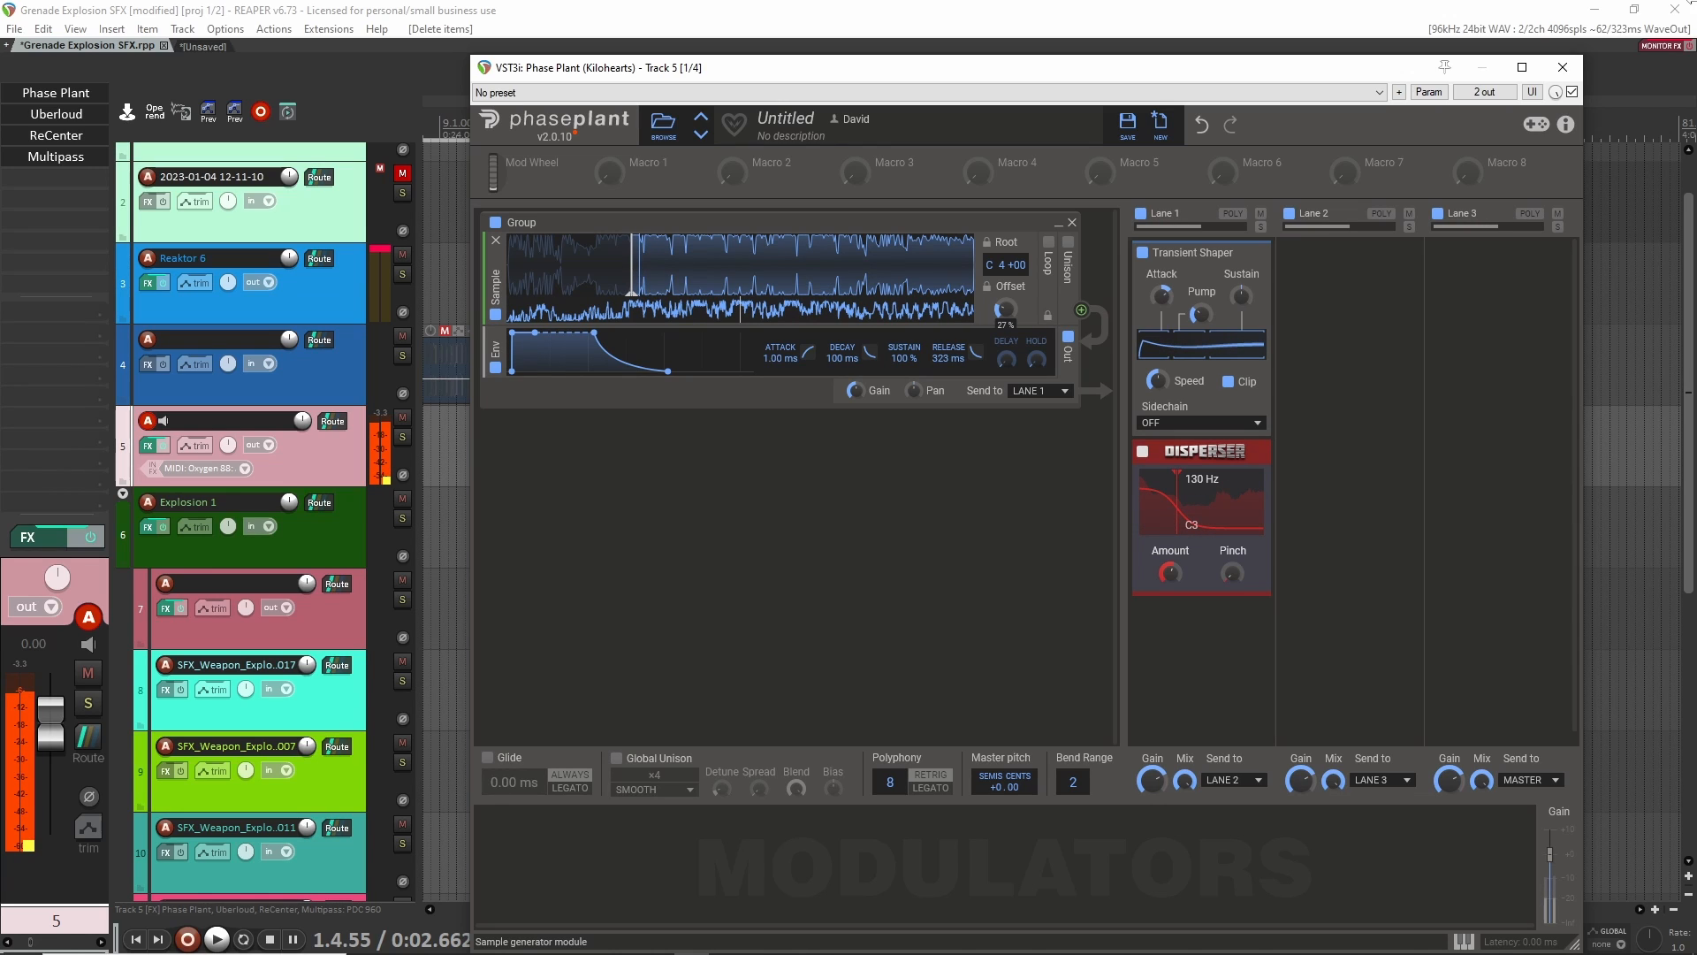
click(1562, 67)
Place the gameplay video with its audio at about bar 72 and the 05-230104_1405-02.wav blast beneath it on track 5.
scroll(1110, 454, right, 3)
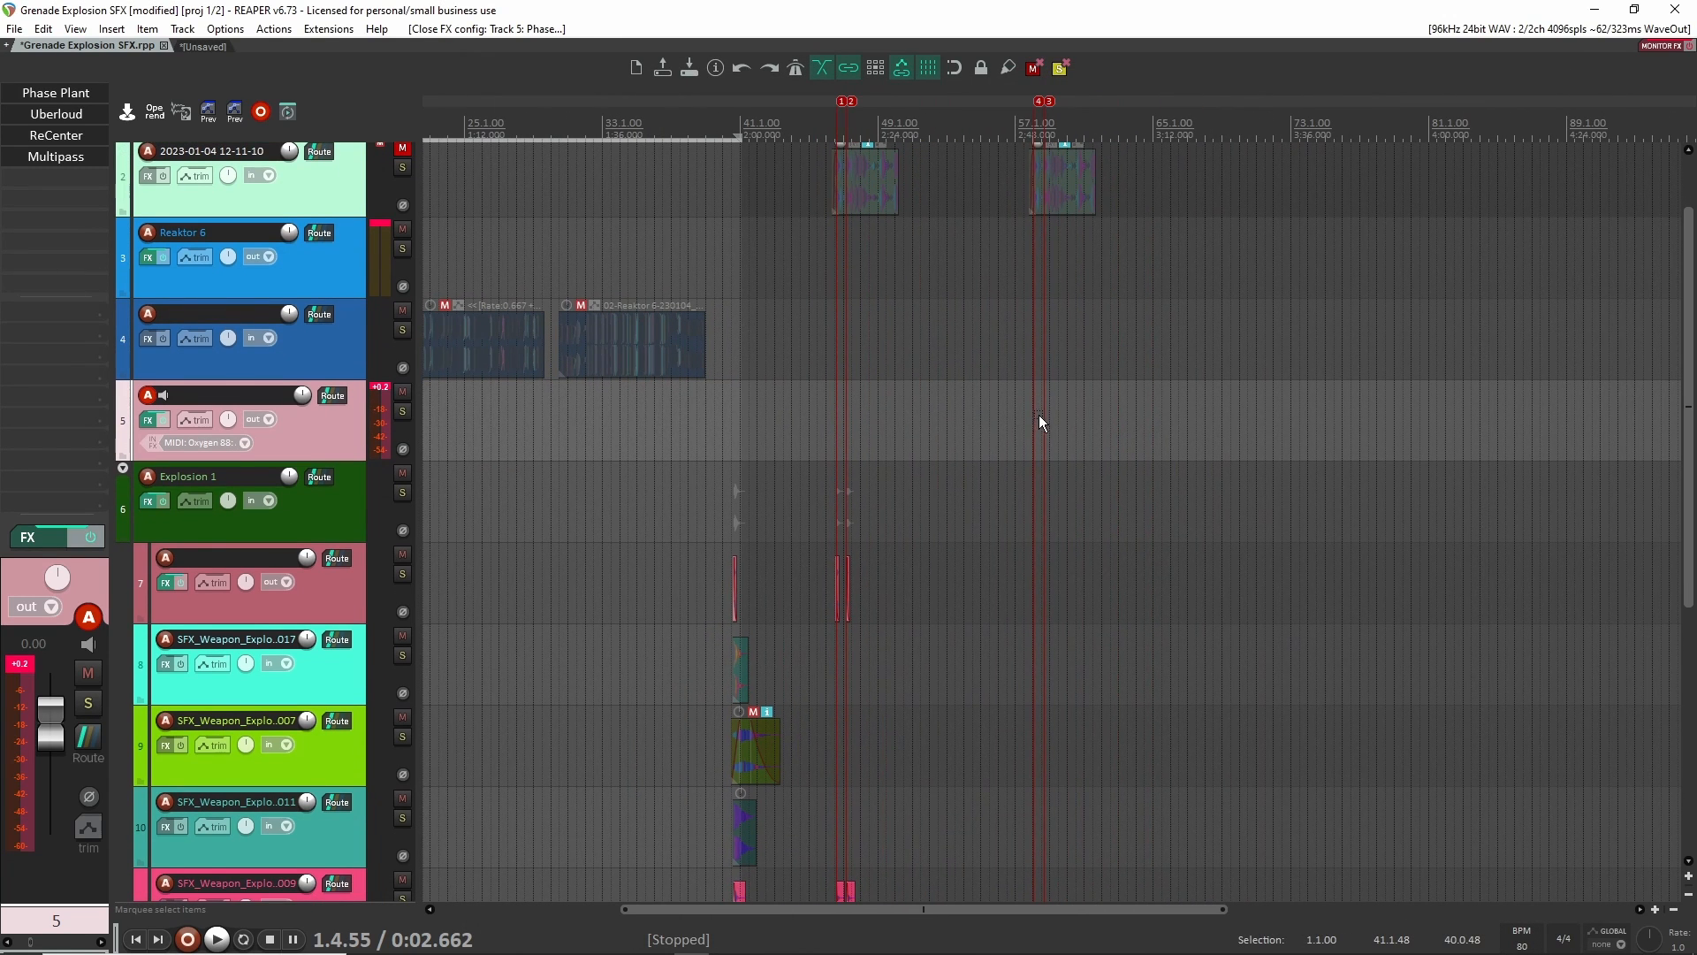
scroll(1161, 420, up, 1)
drag(1061, 189, 1283, 177)
click(309, 521)
click(1263, 478)
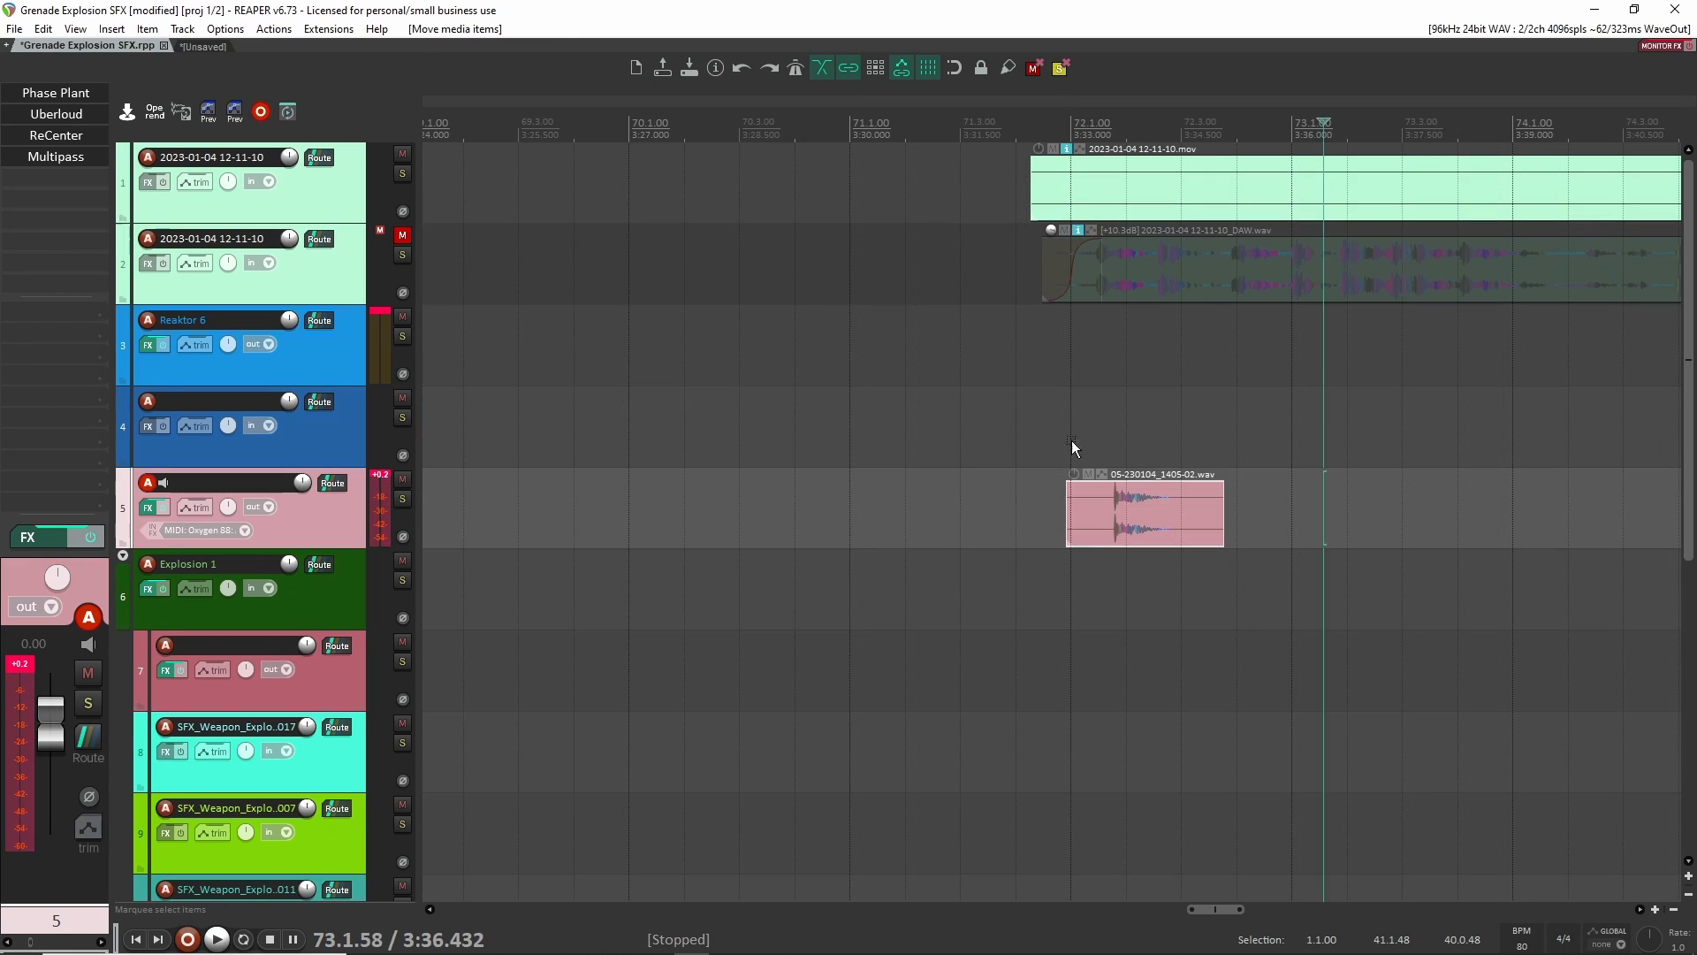
Show the video window and line up the 05-230104_1405-02.wav blast with the explosion at marker 5.
click(1072, 446)
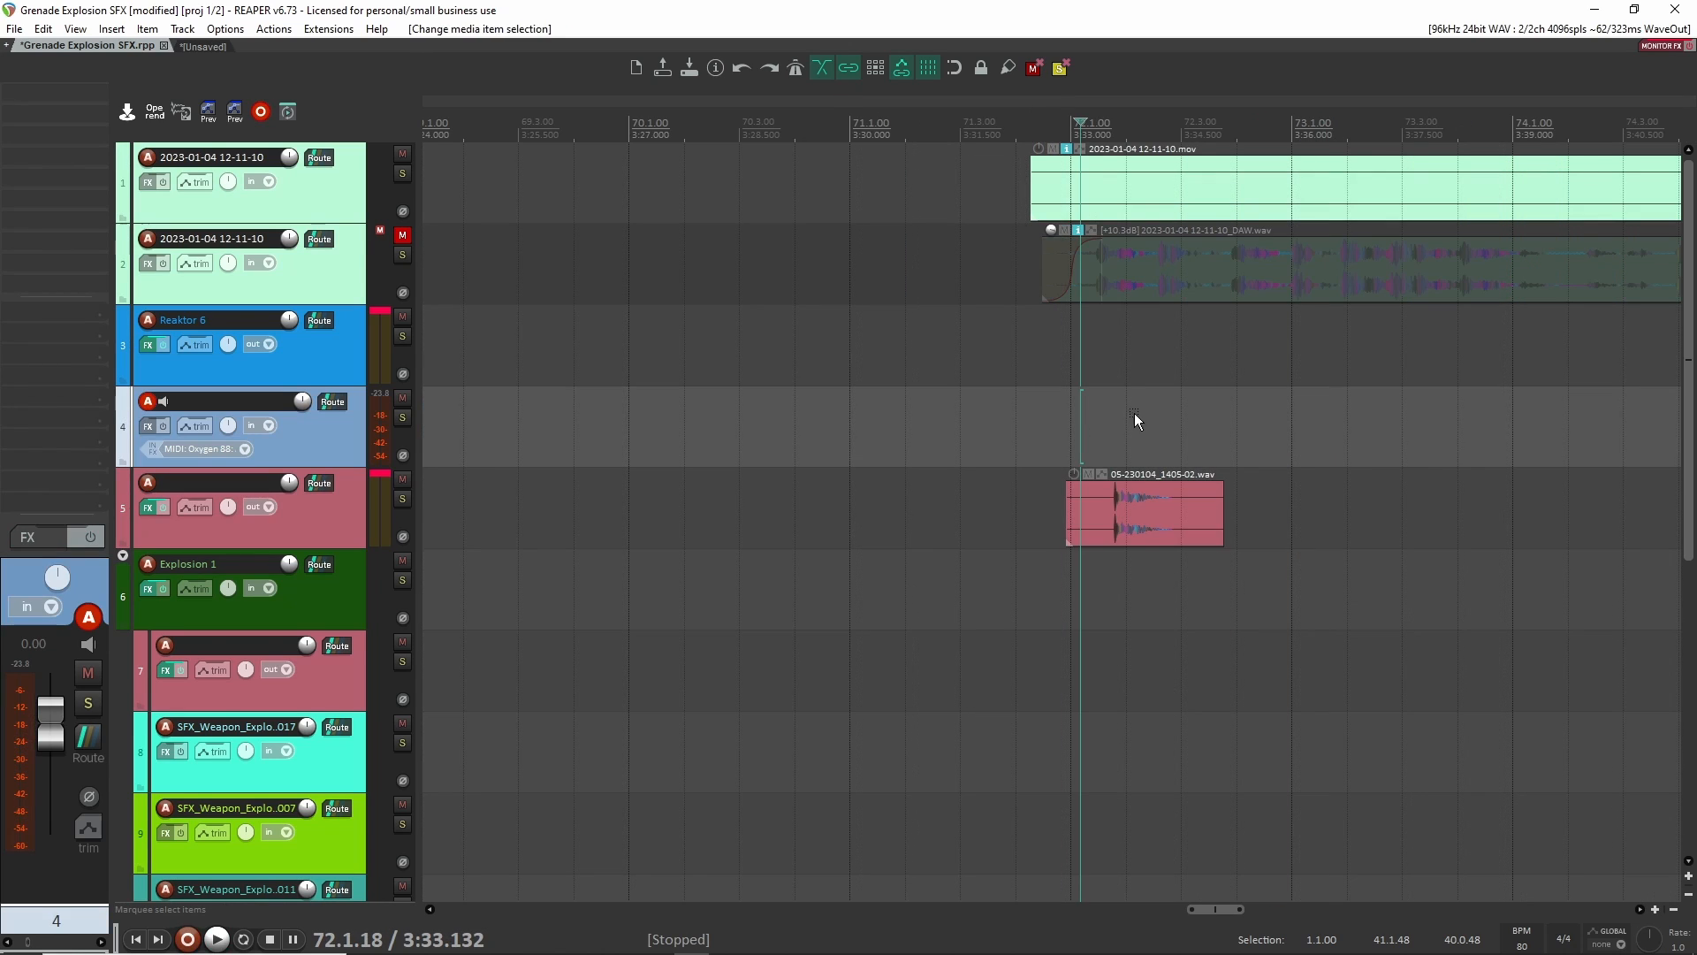
click(1084, 346)
key(ctrl+shift+v)
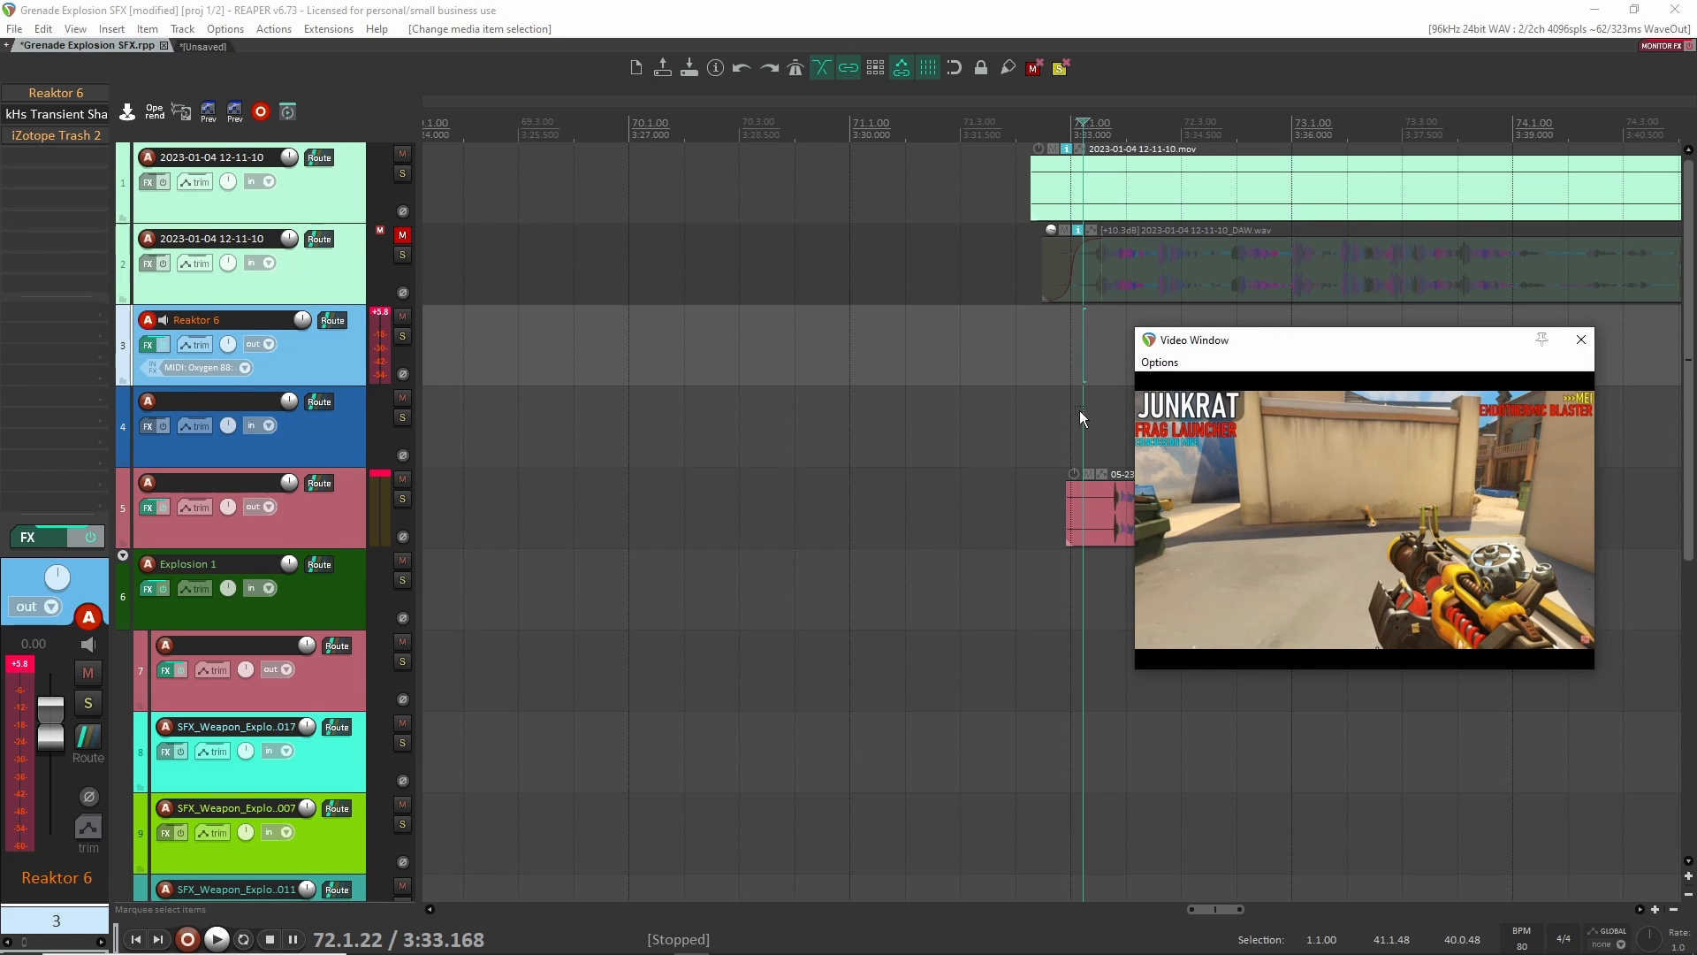
drag(1059, 437, 983, 420)
click(1049, 322)
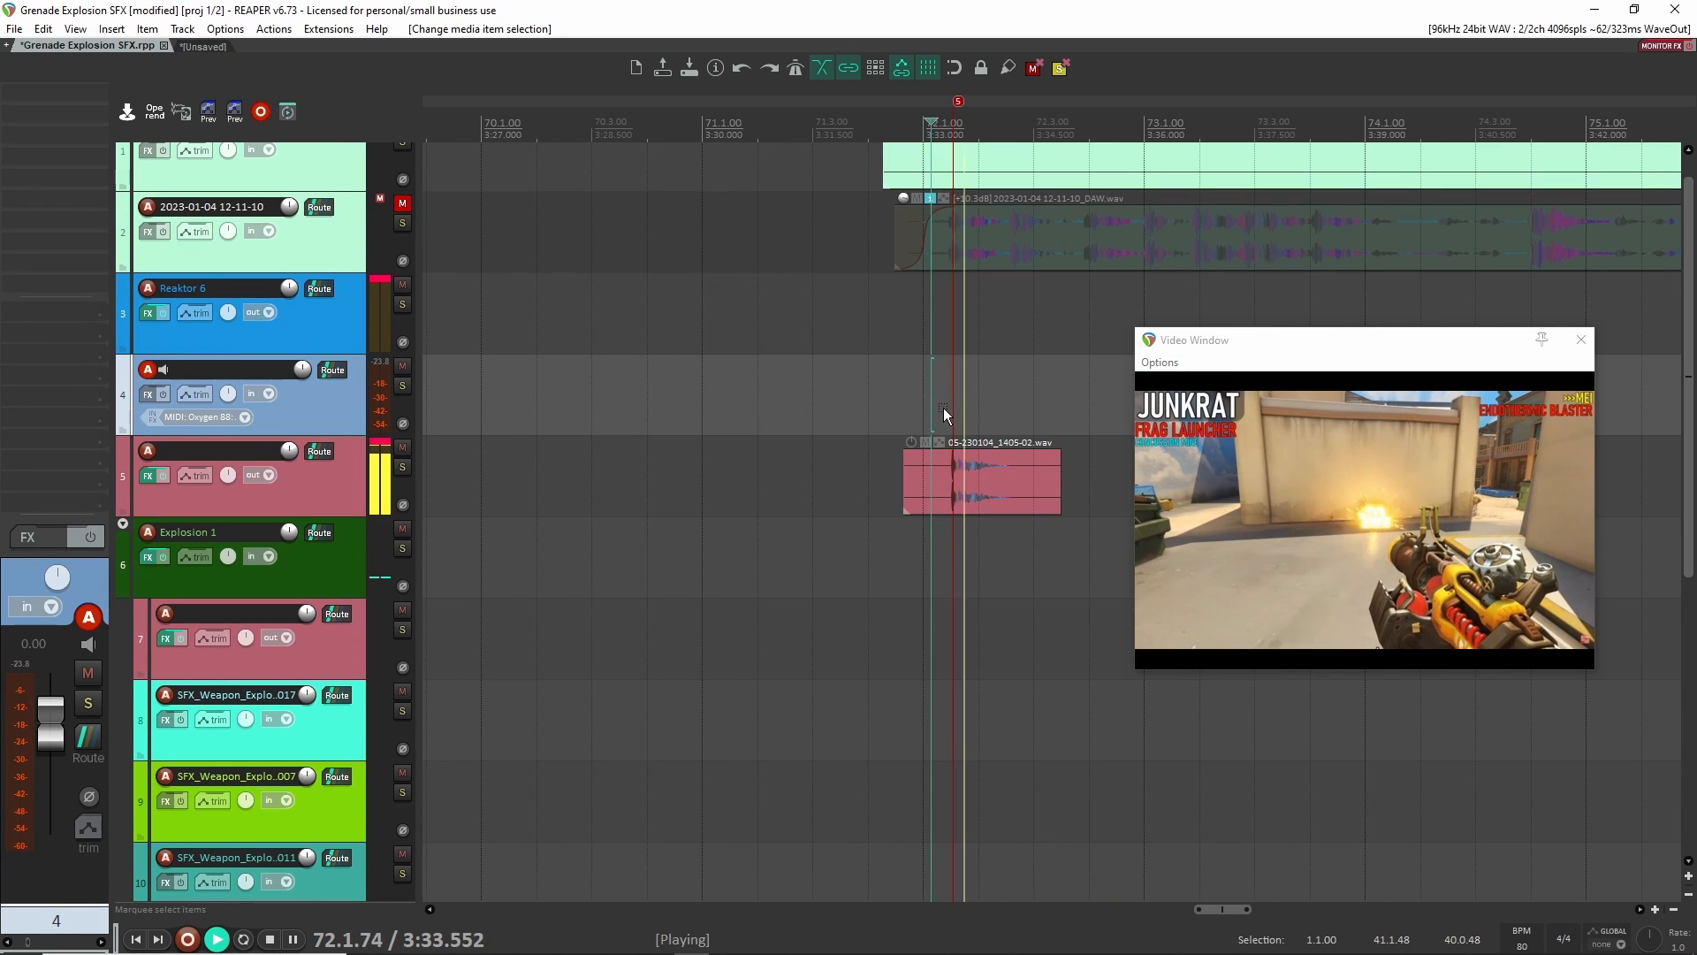
Play the aligned 05-230104_1405-02.wav blast against the video from just before marker 5.
click(924, 400)
key(space)
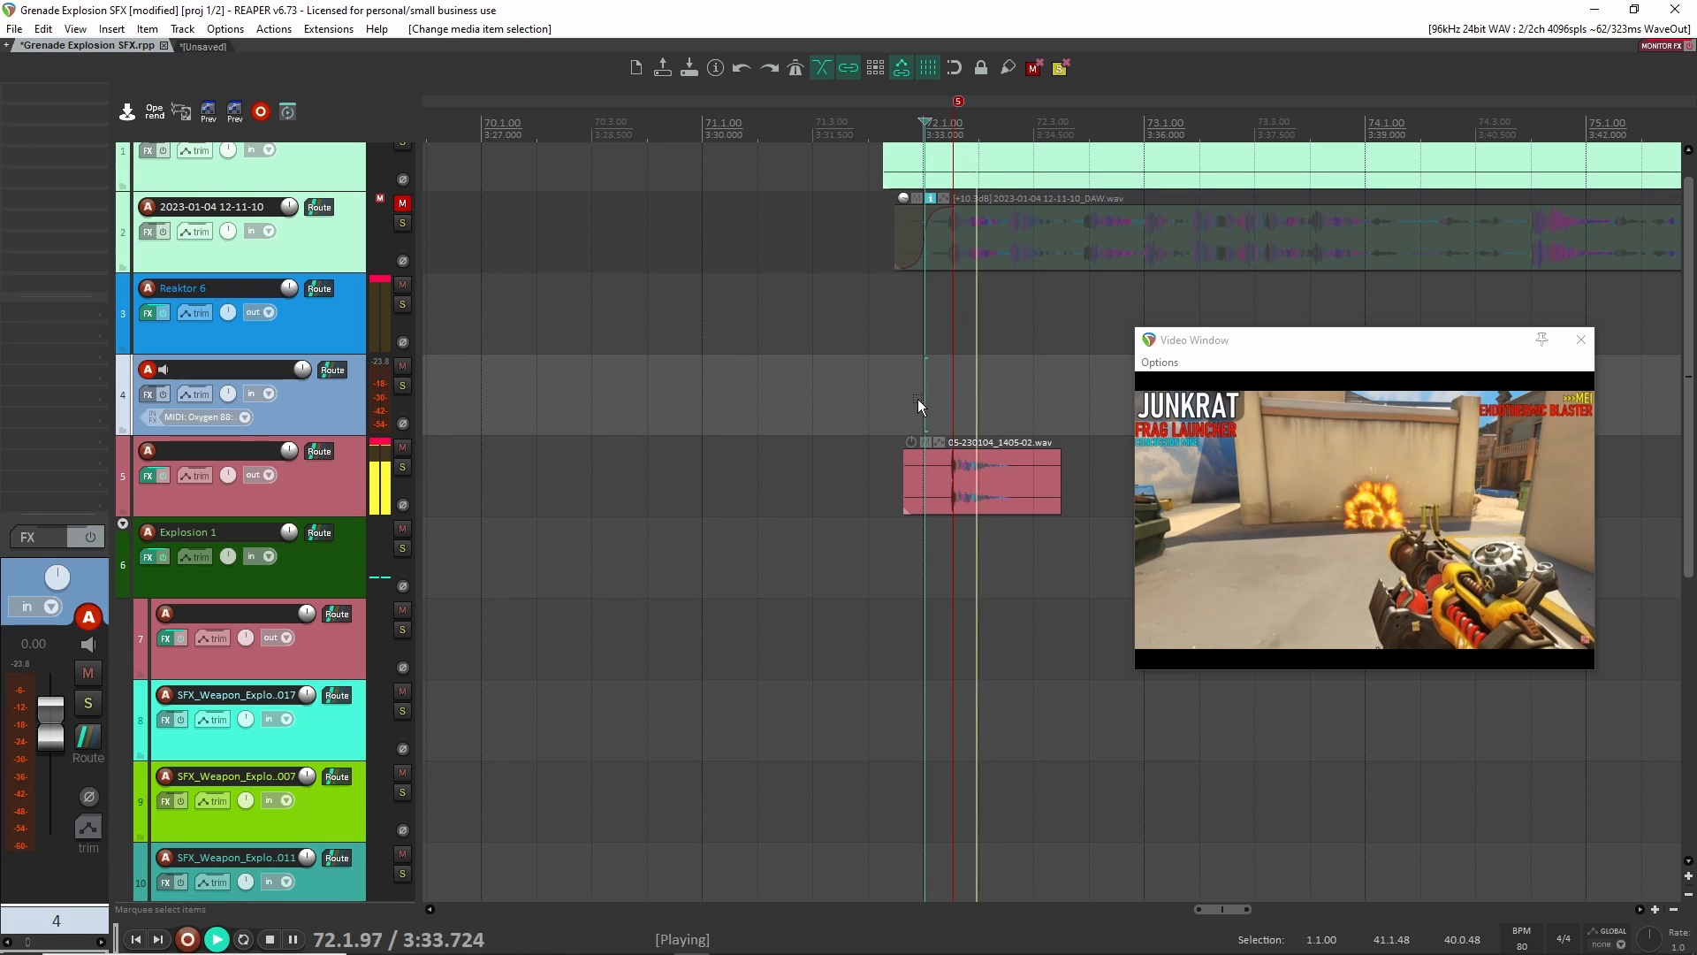
key(space)
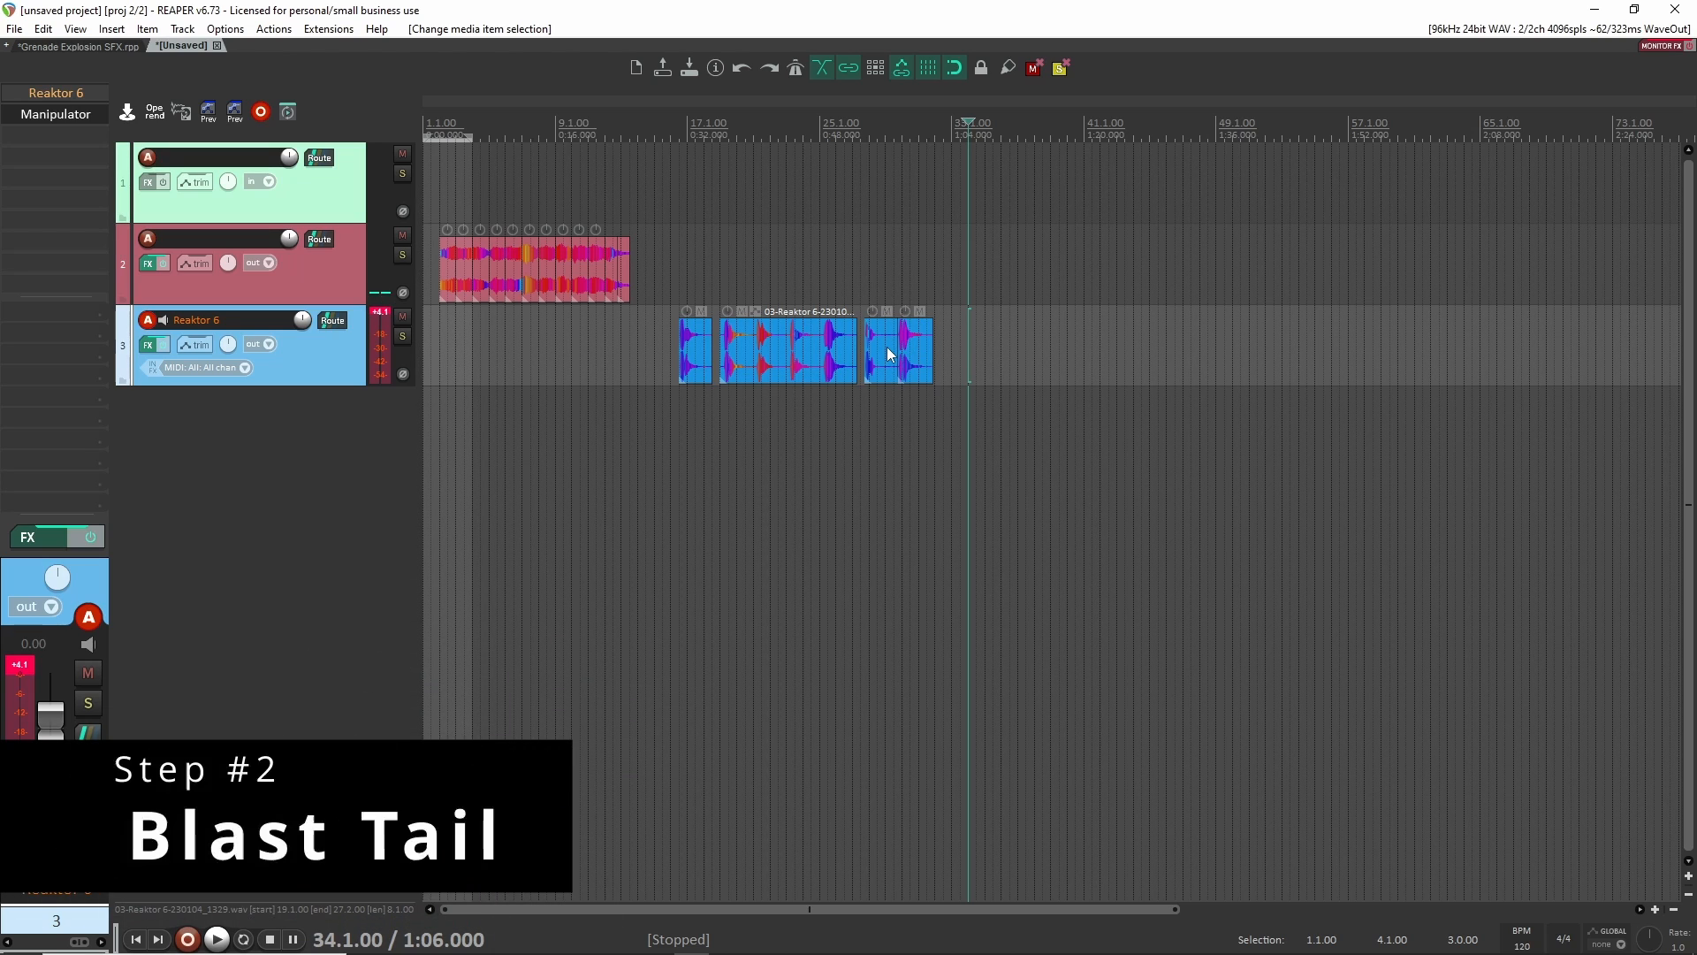
Open Phase Plant on track 2 and replace its wavetable group with a Noise generator.
click(707, 265)
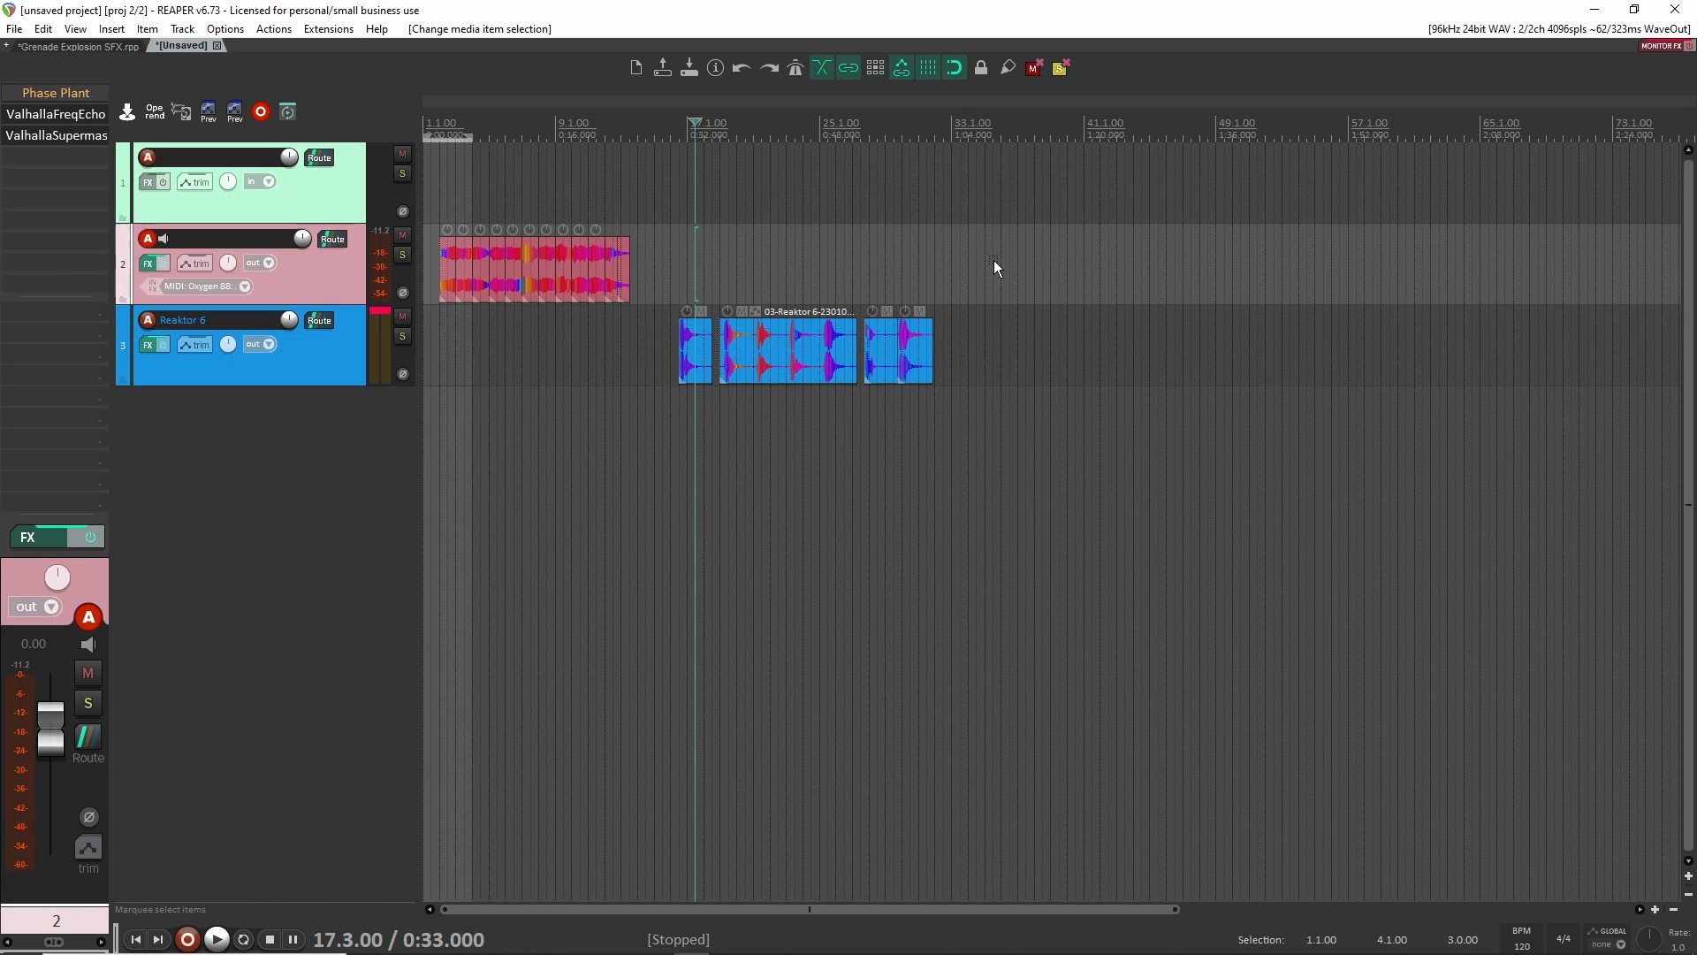
click(57, 90)
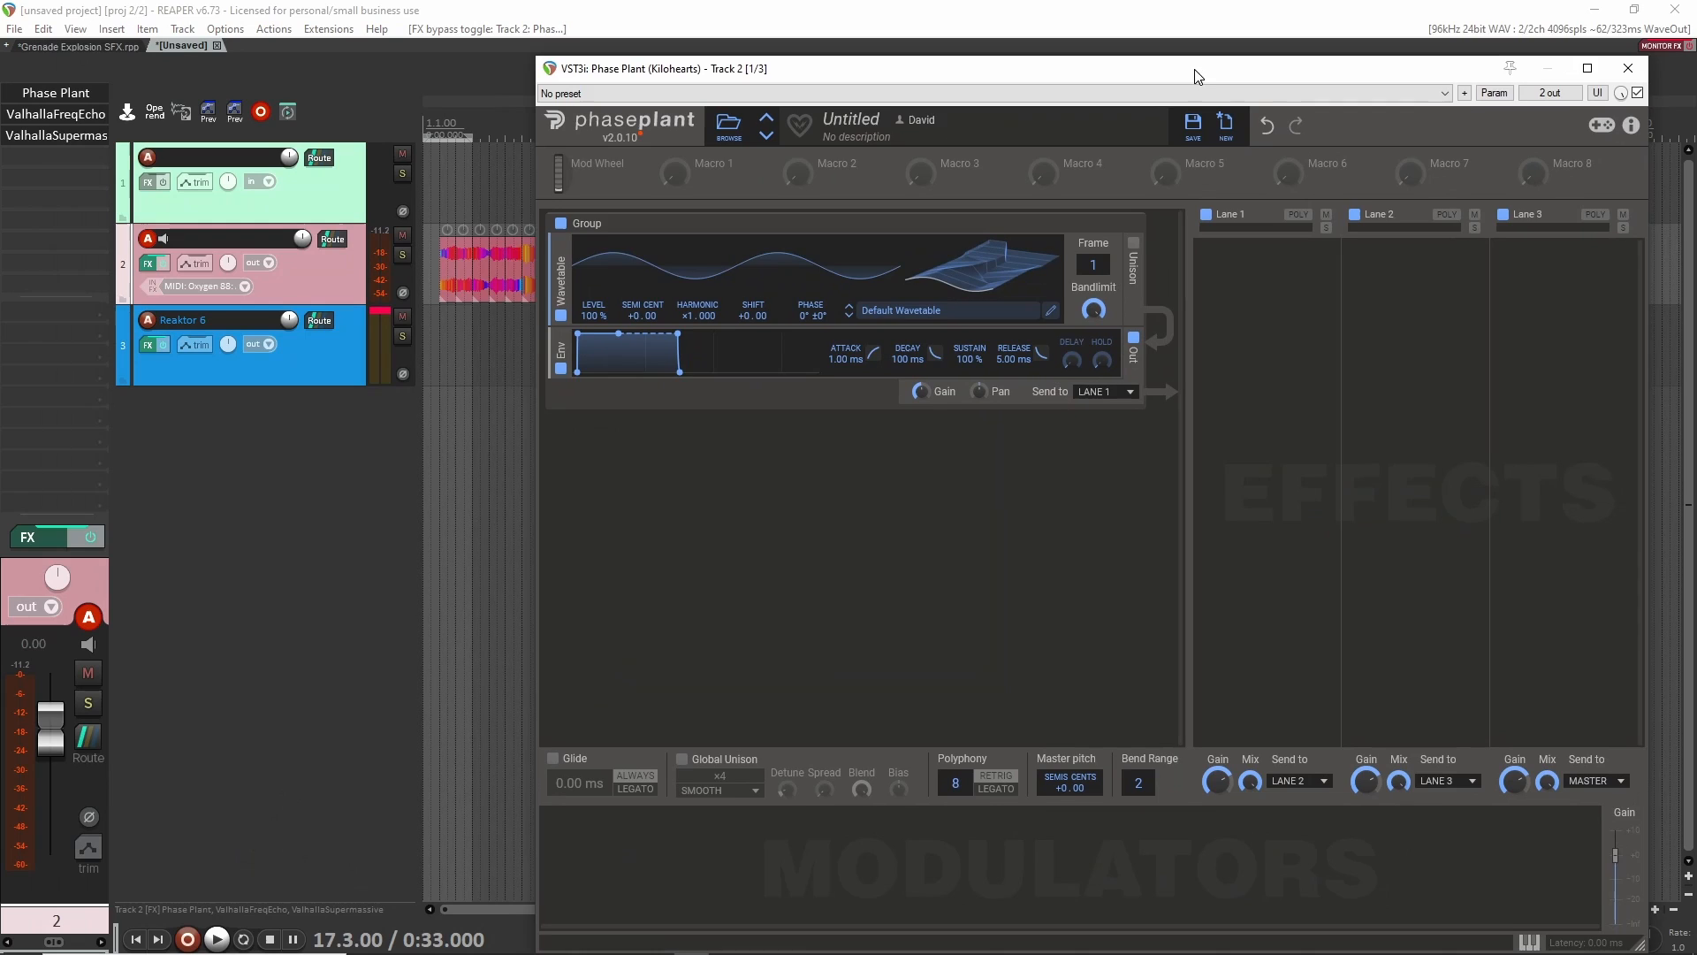
drag(1195, 69, 1177, 52)
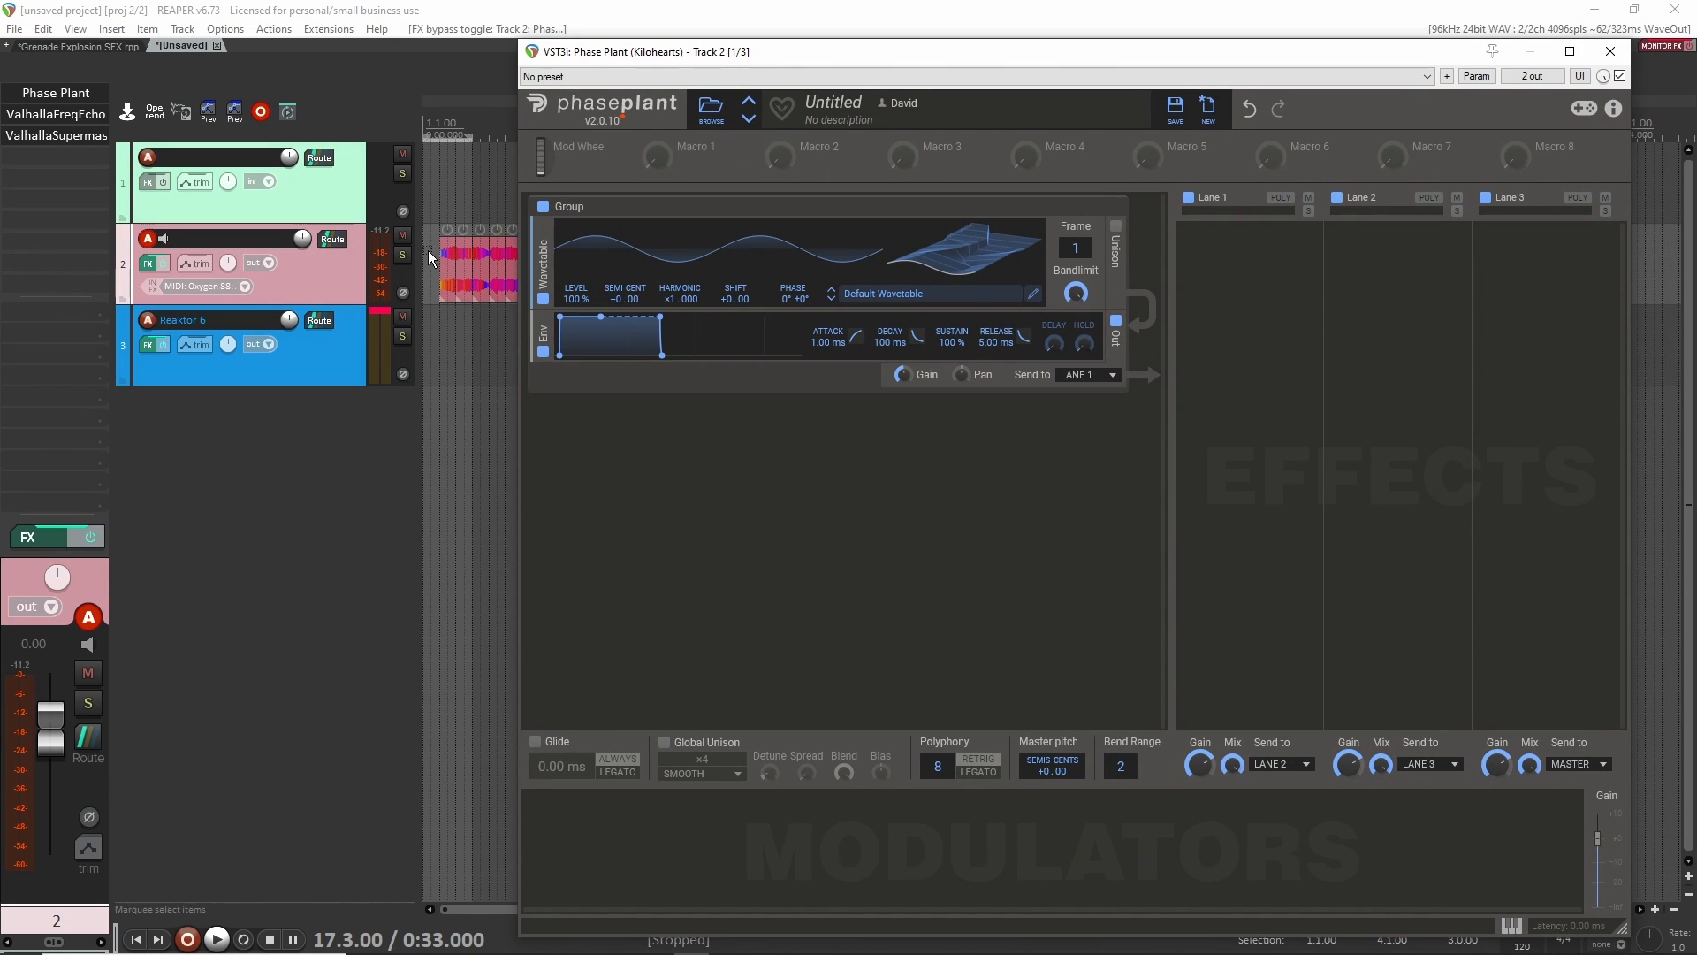
drag(465, 262, 394, 276)
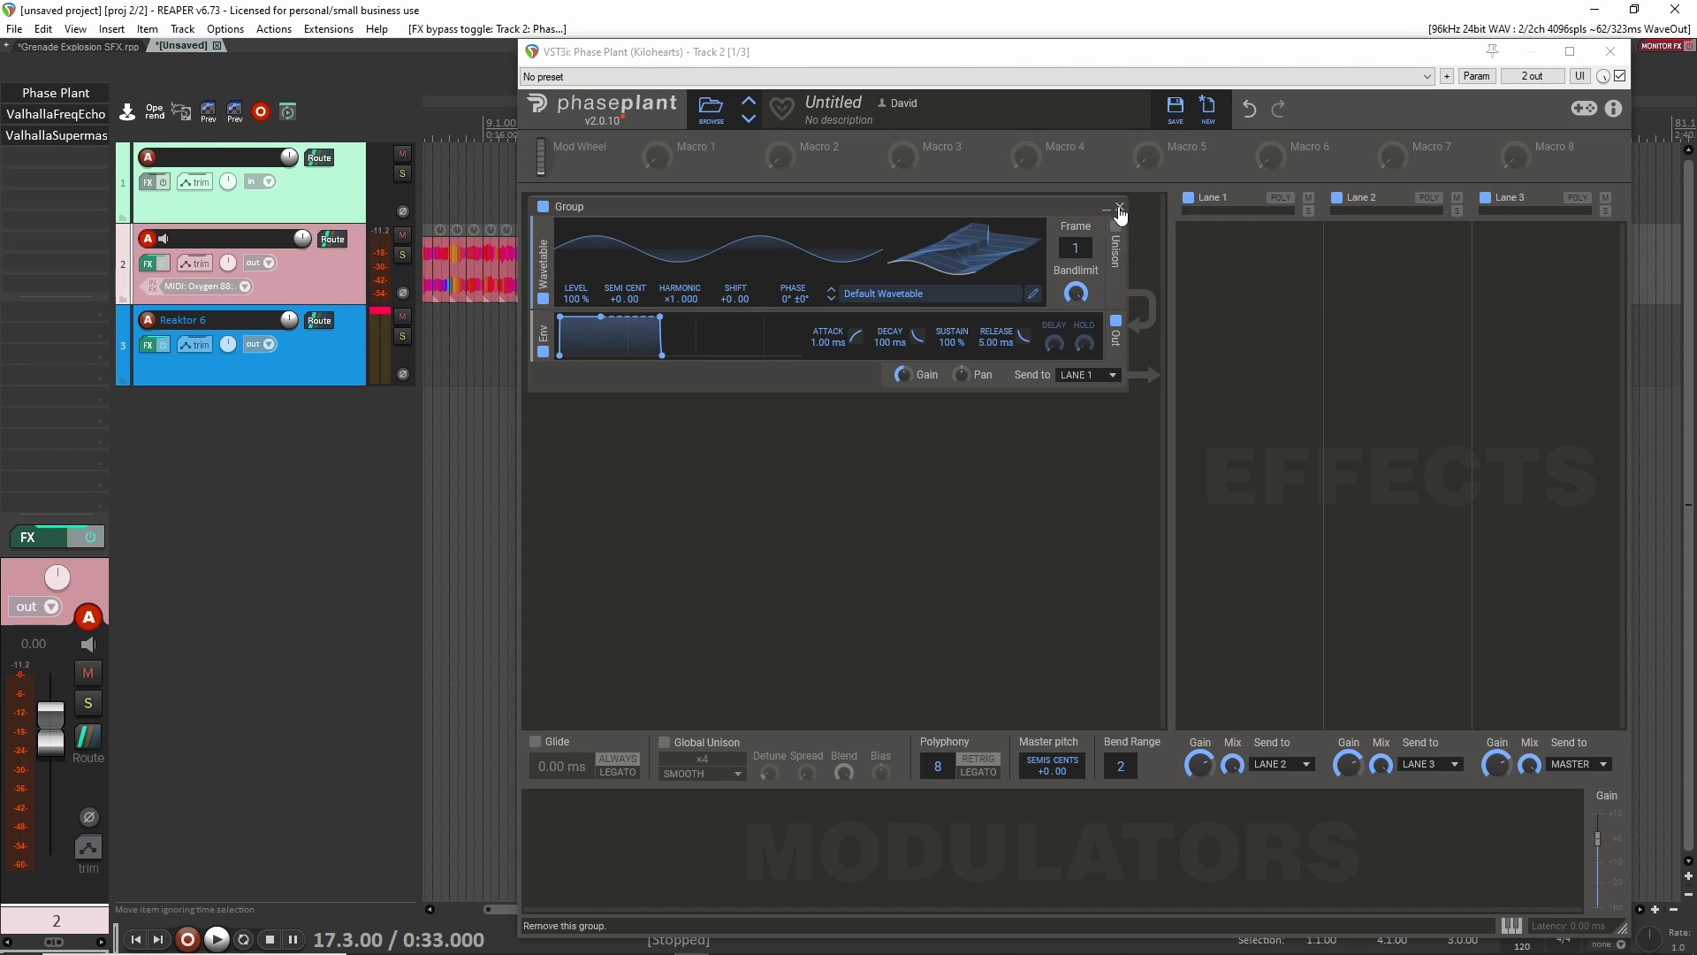
click(1119, 207)
click(790, 240)
click(818, 314)
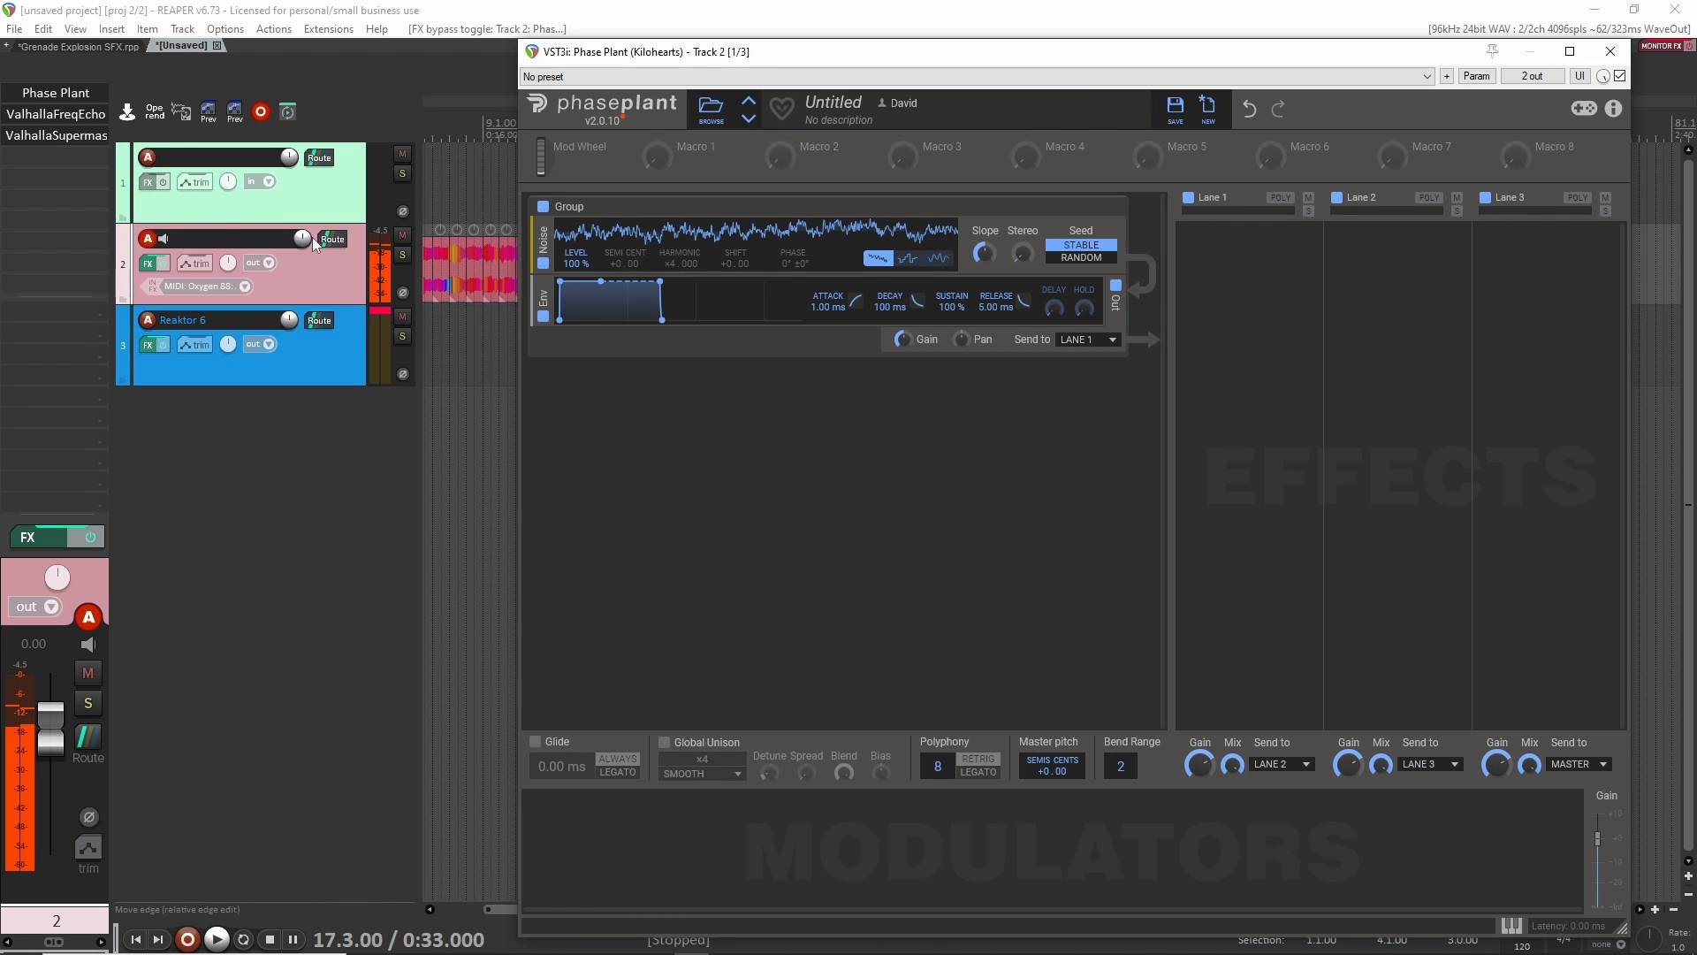
Set track 2's ValhallaFreqEcho shift to 1.42 Hz, delay to 378.46 ms and feedback to 53.63%, and close all plugin windows.
click(61, 115)
click(61, 137)
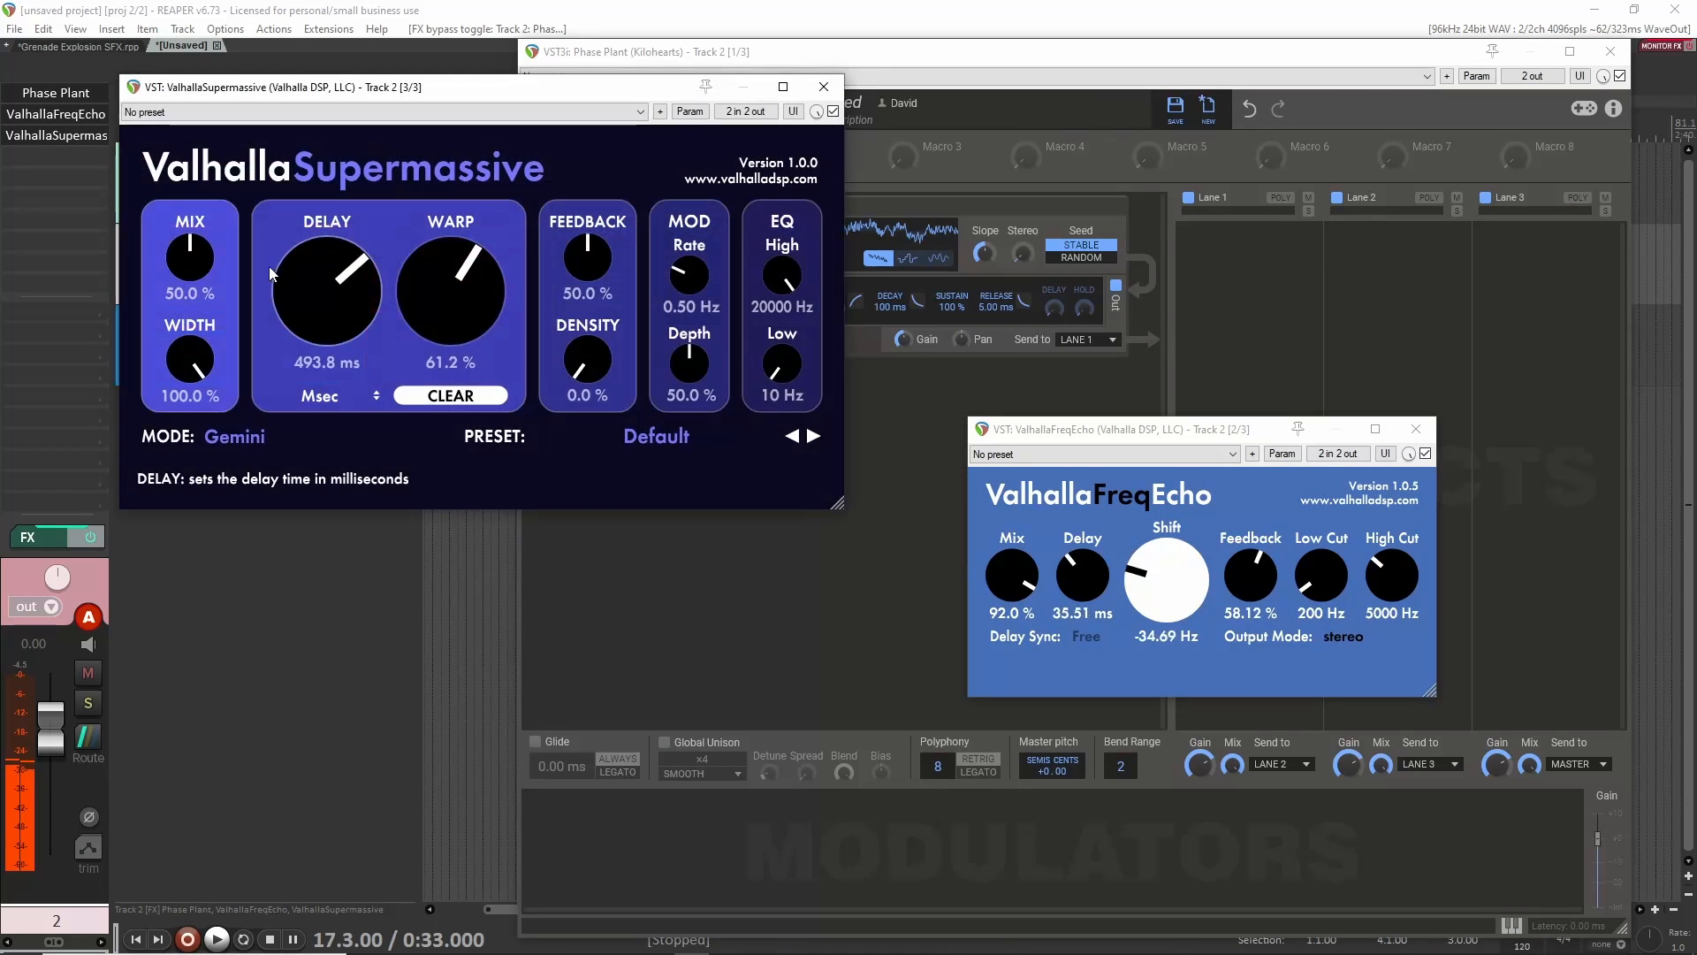
mouse_move(1167, 587)
mouse_down()
mouse_move(1175, 557)
mouse_move(1182, 612)
mouse_up()
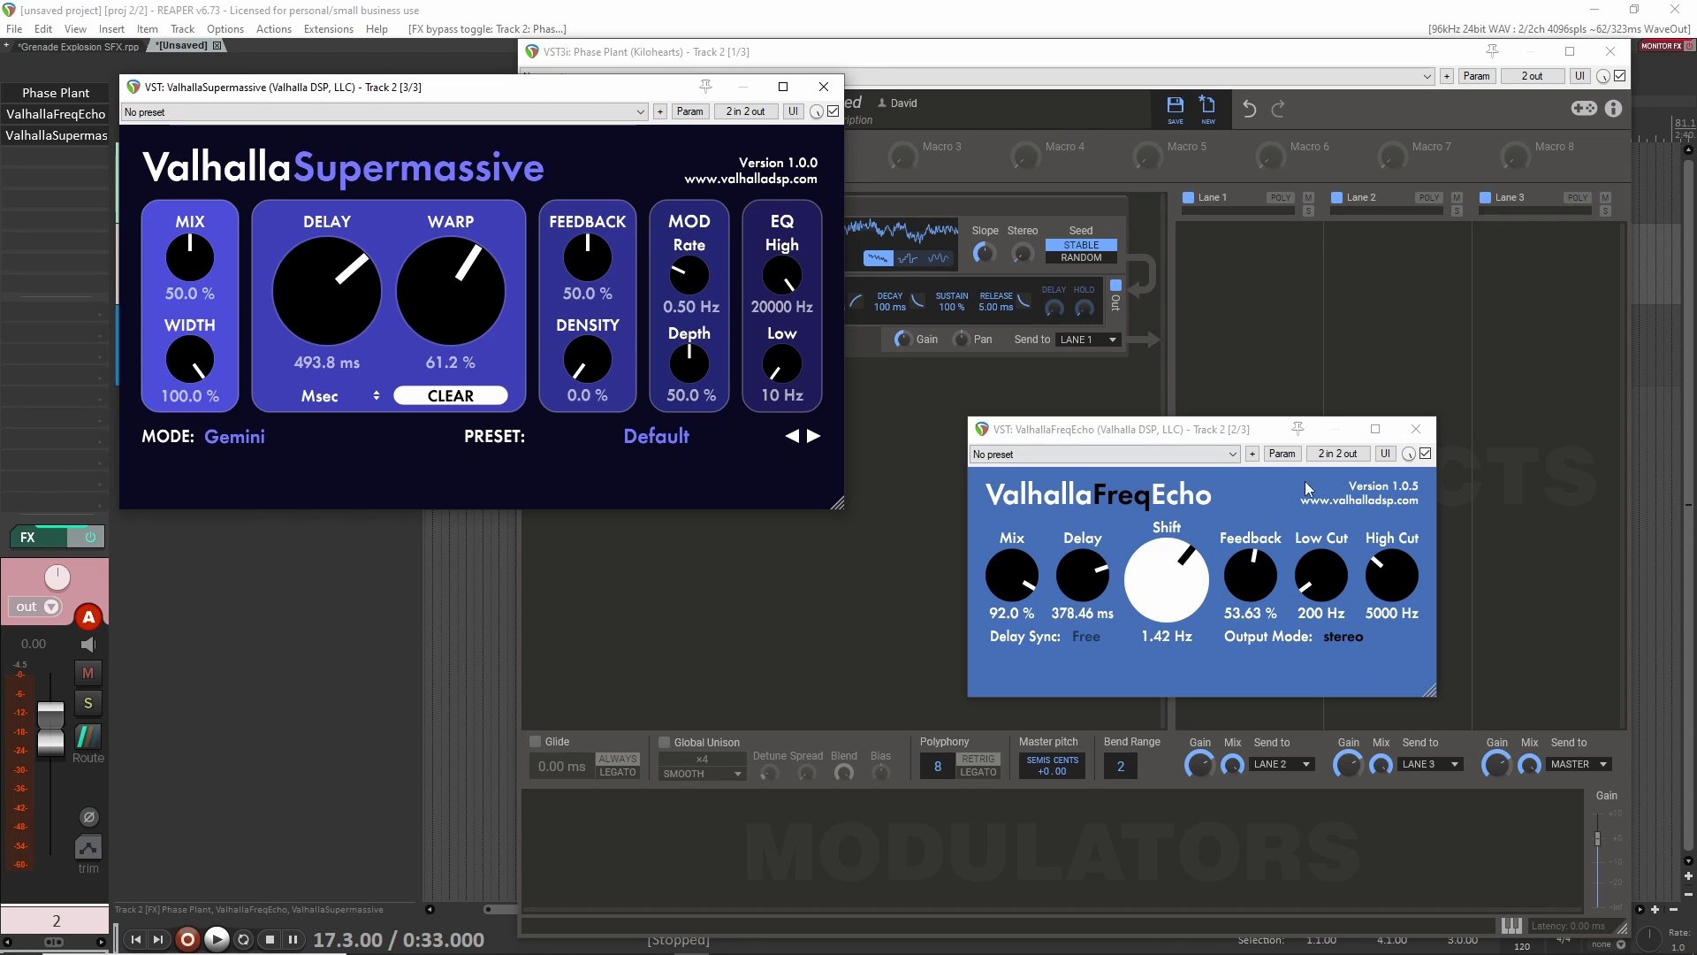
click(1413, 430)
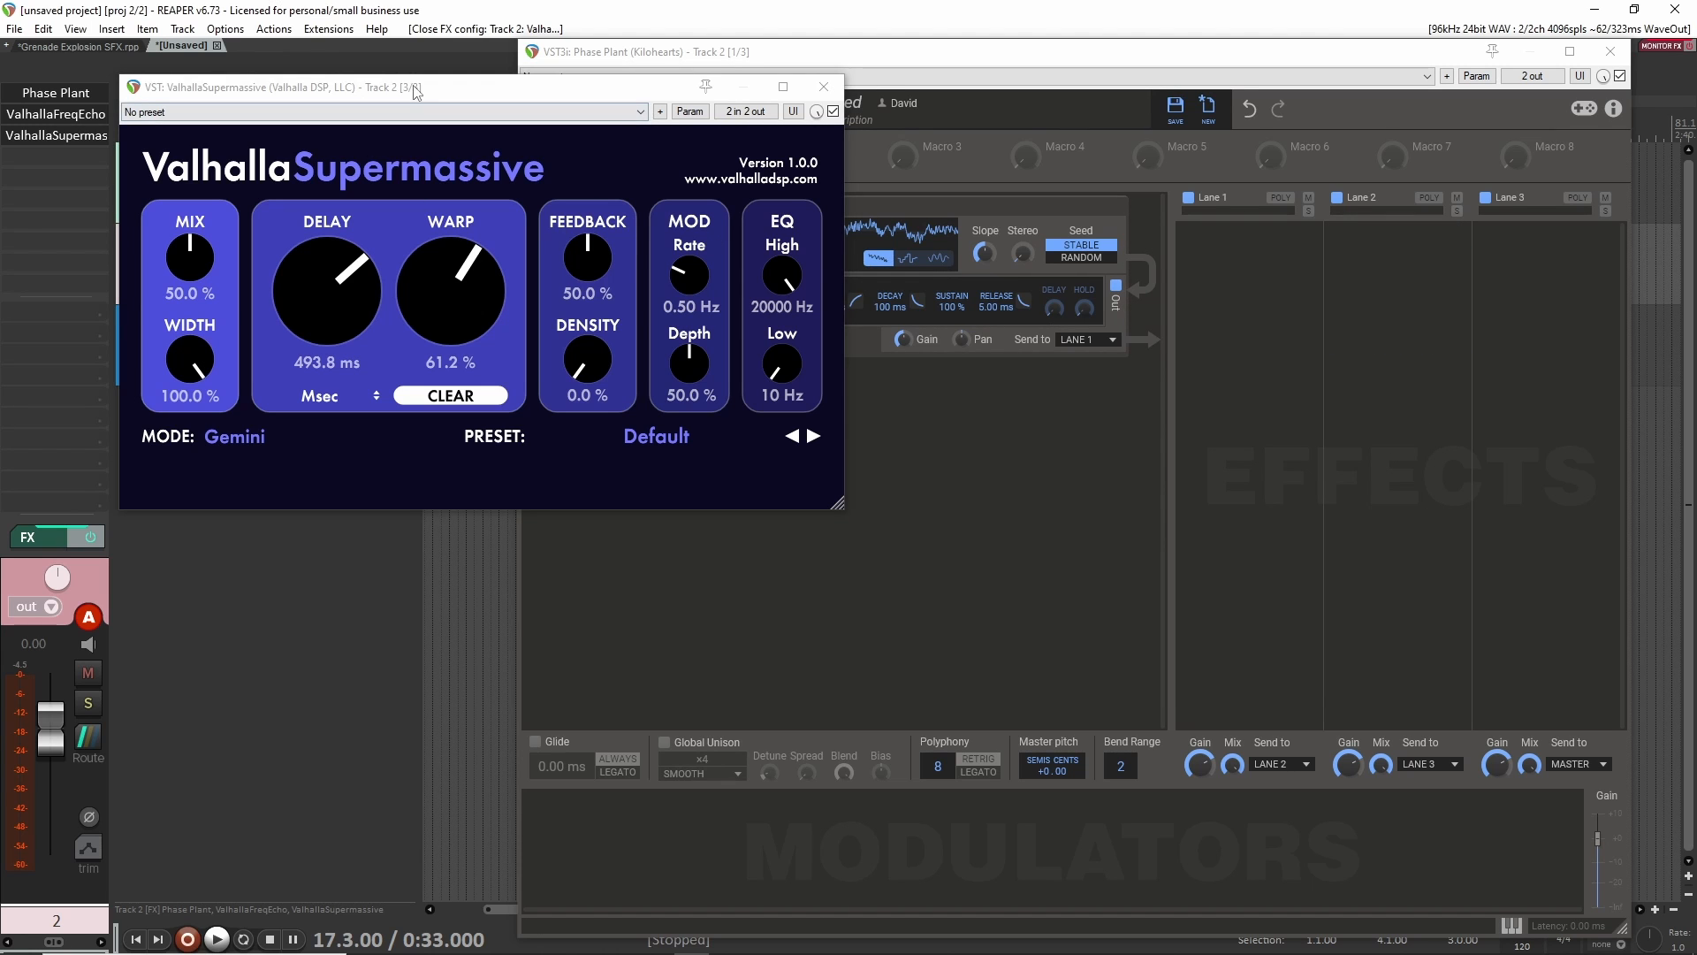
drag(418, 90, 769, 231)
click(1176, 228)
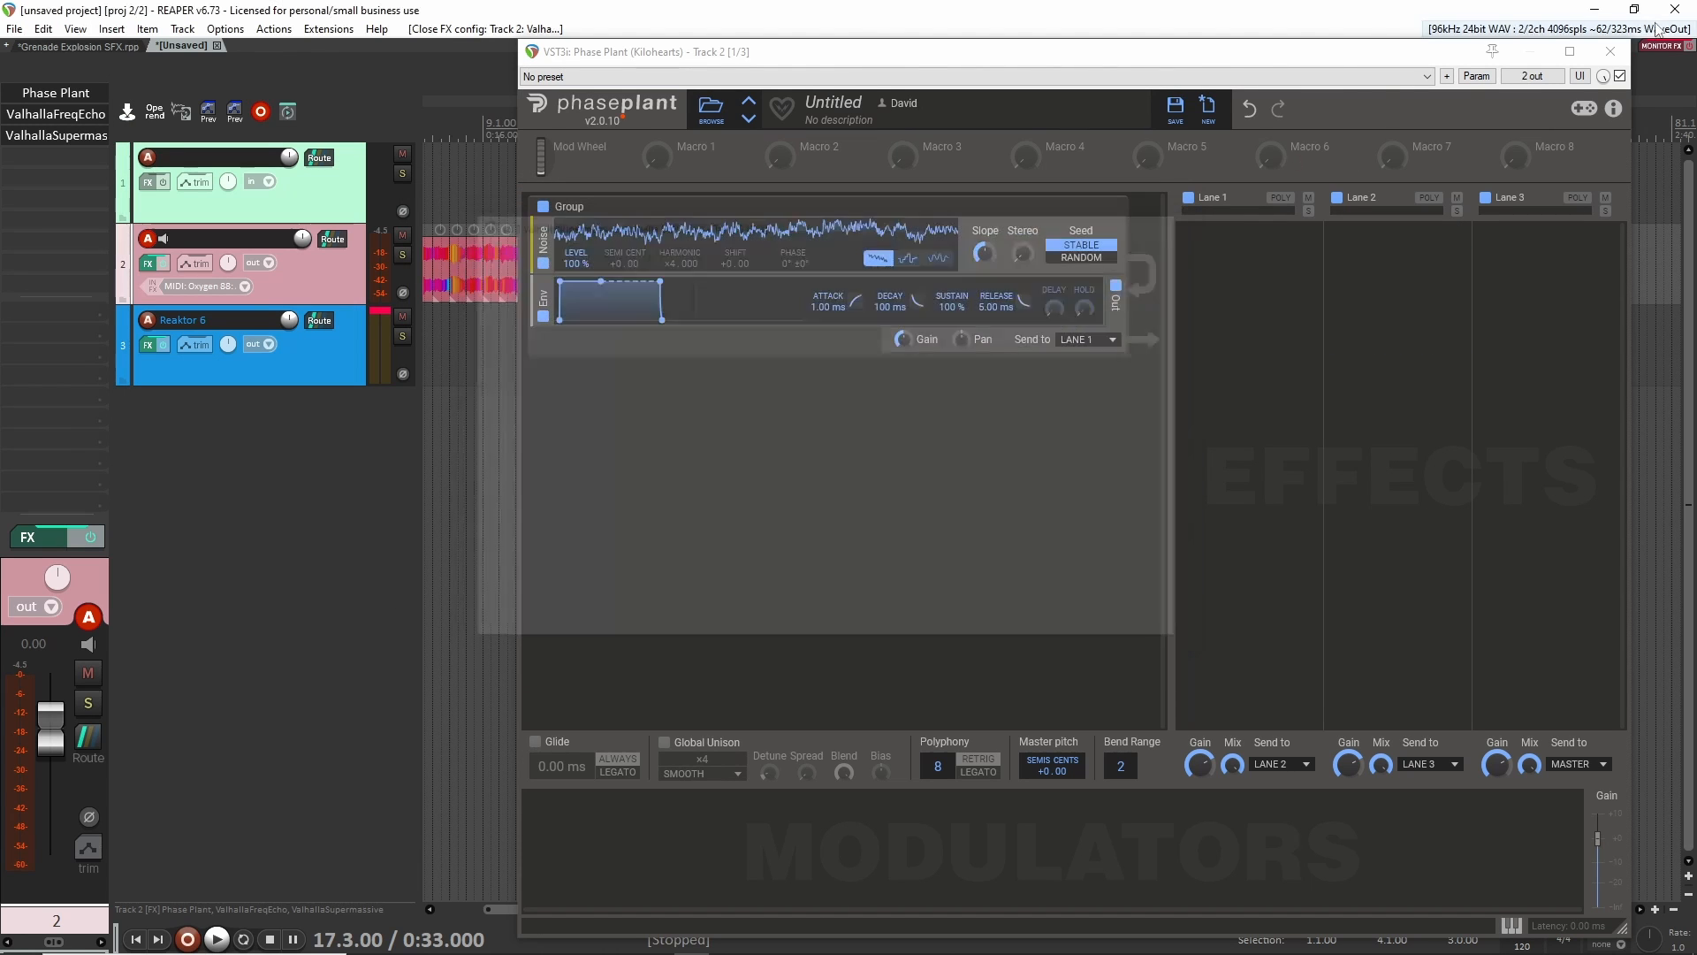
click(1609, 51)
Record the processed noise on track 2 from bar 35 to about bar 43.
click(912, 268)
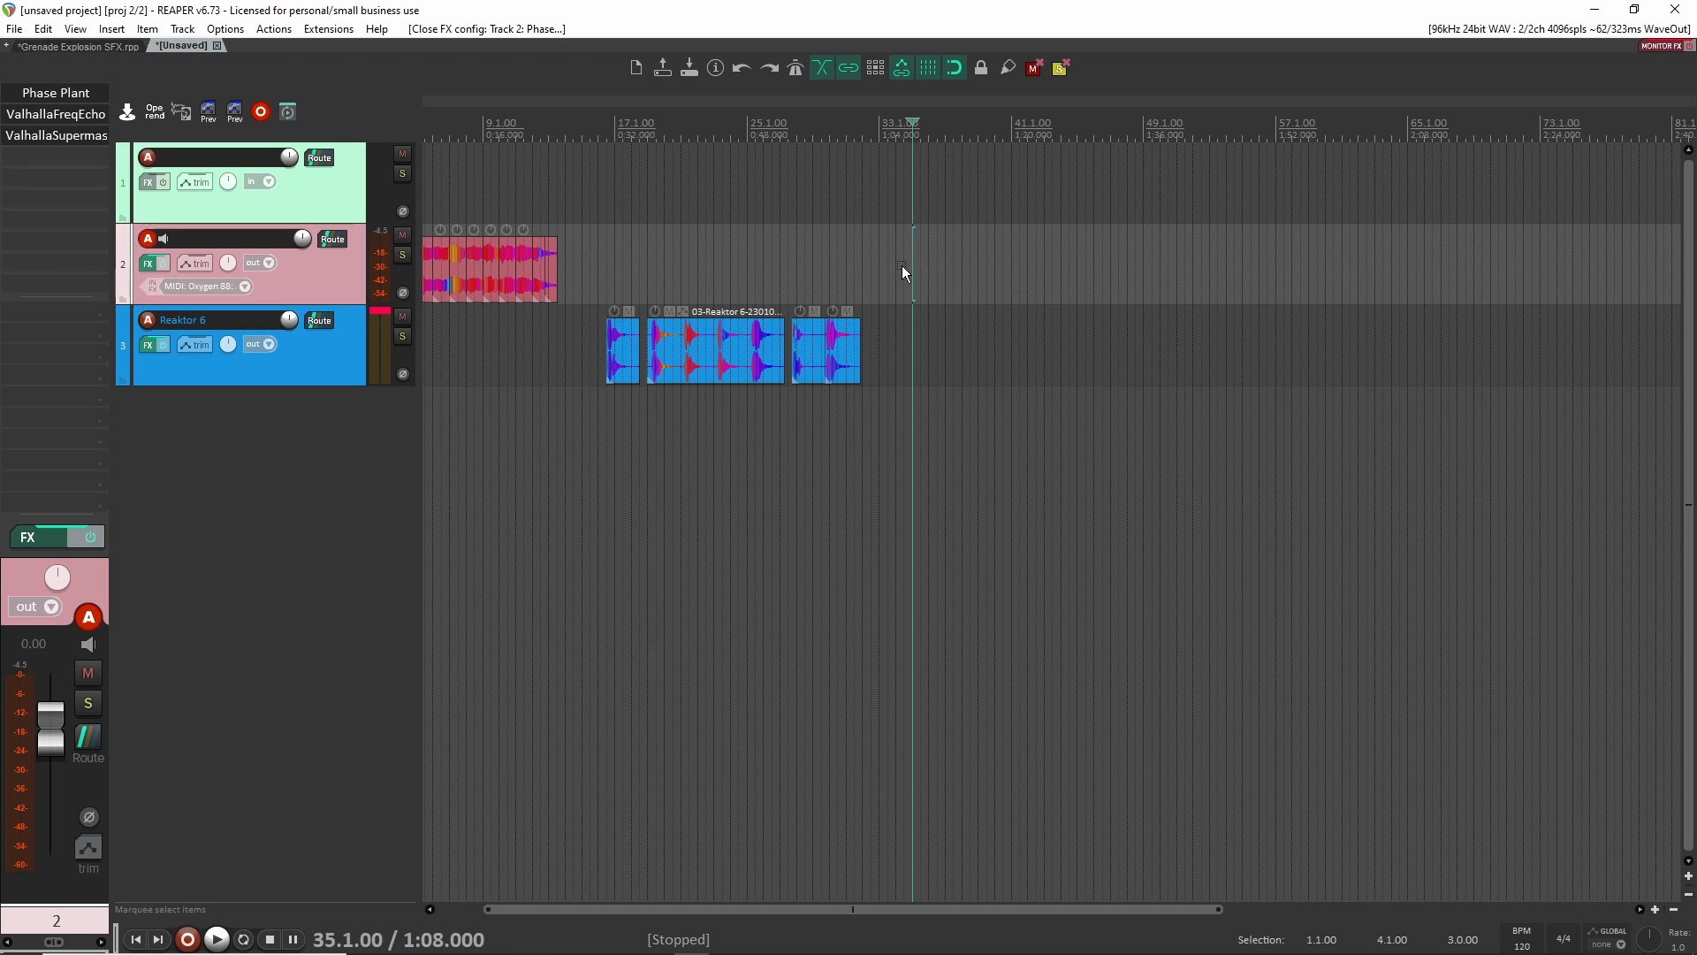
key(ctrl+r)
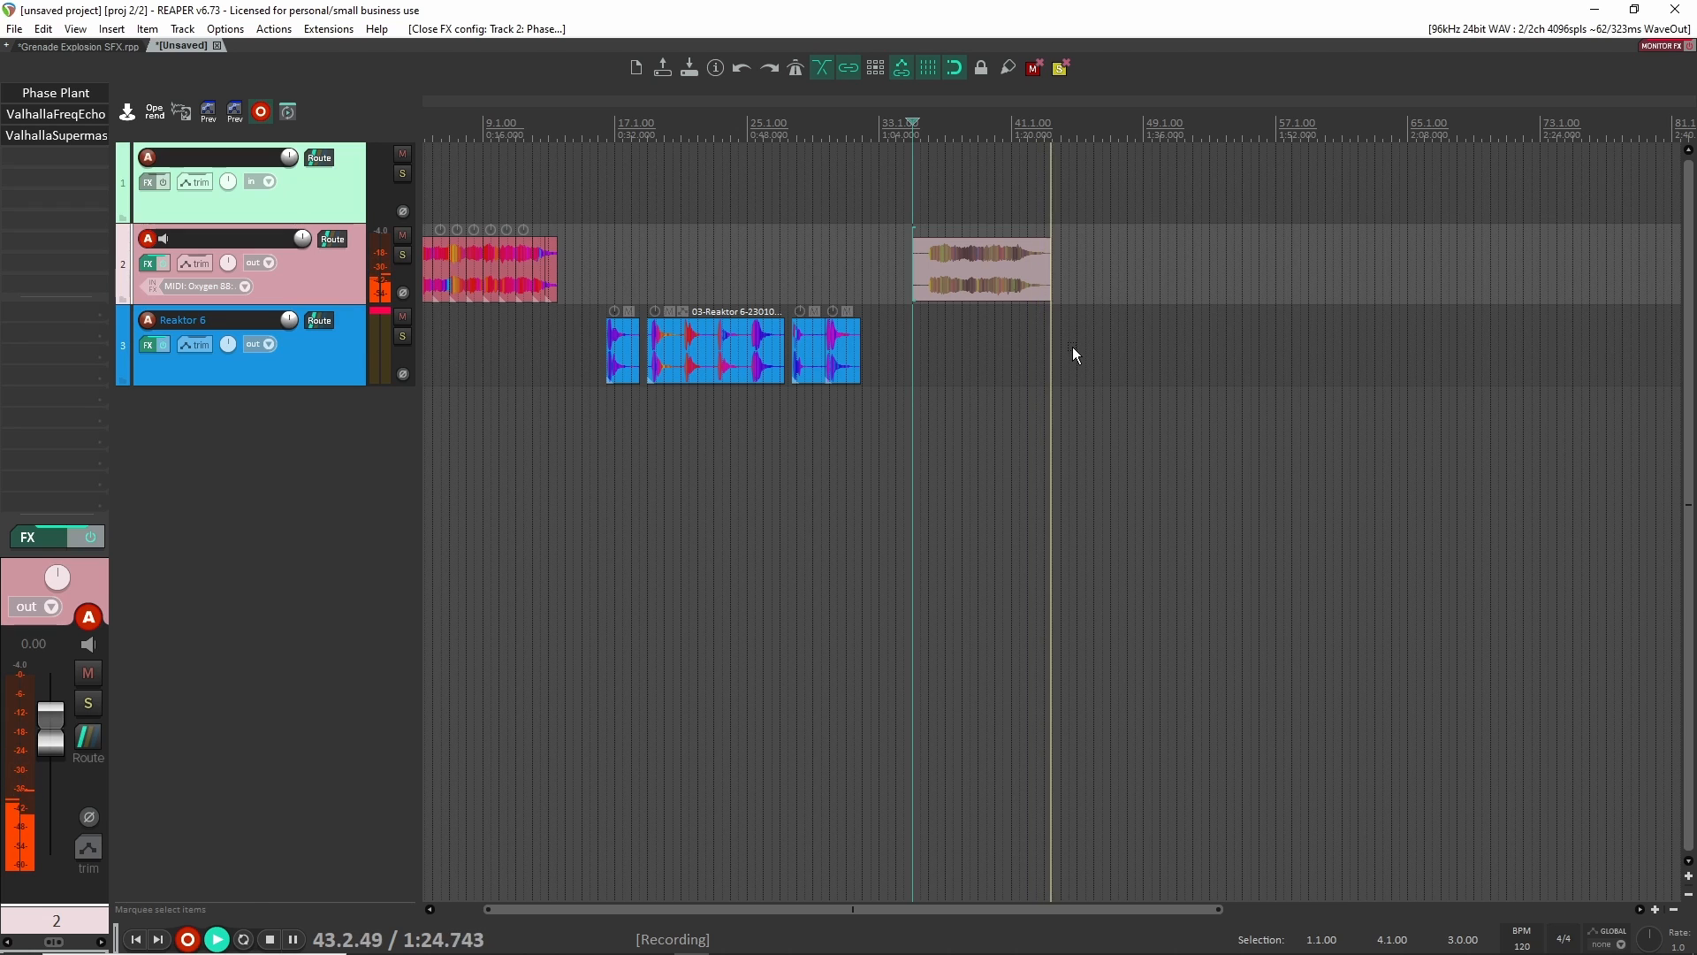
key(space)
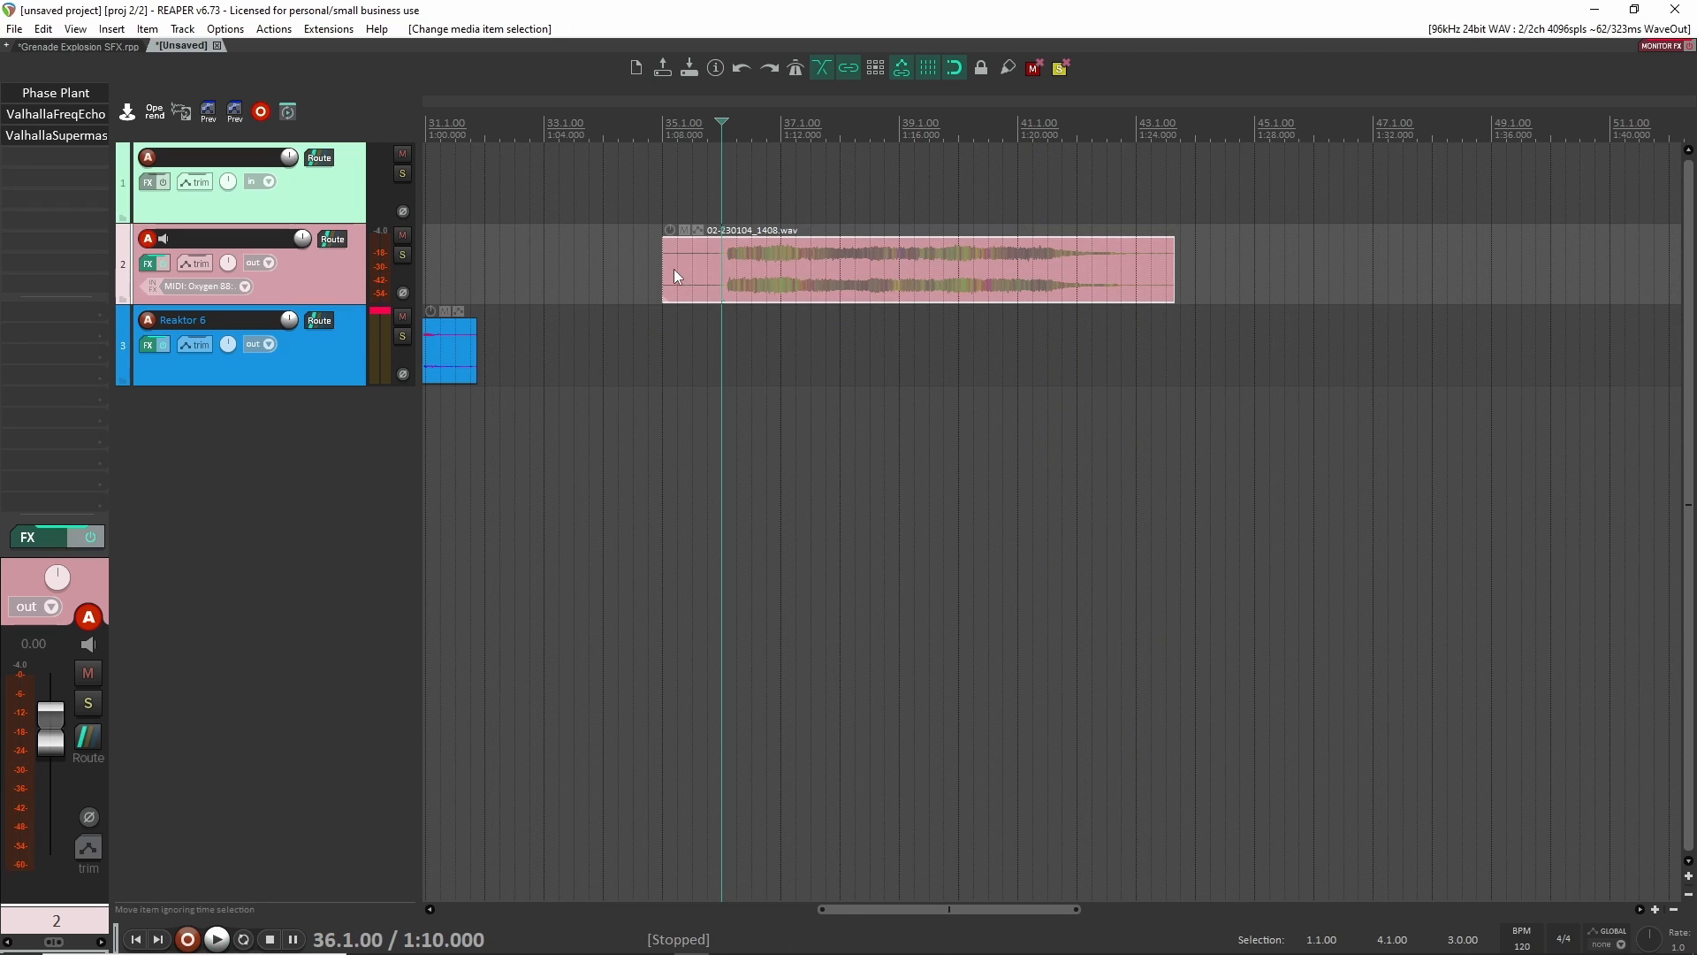
Trim the silence from both ends of the 02-230104_1408.wav recording and raise its volume by 2.80 dB.
drag(665, 270, 727, 268)
click(724, 268)
drag(1172, 265, 1049, 259)
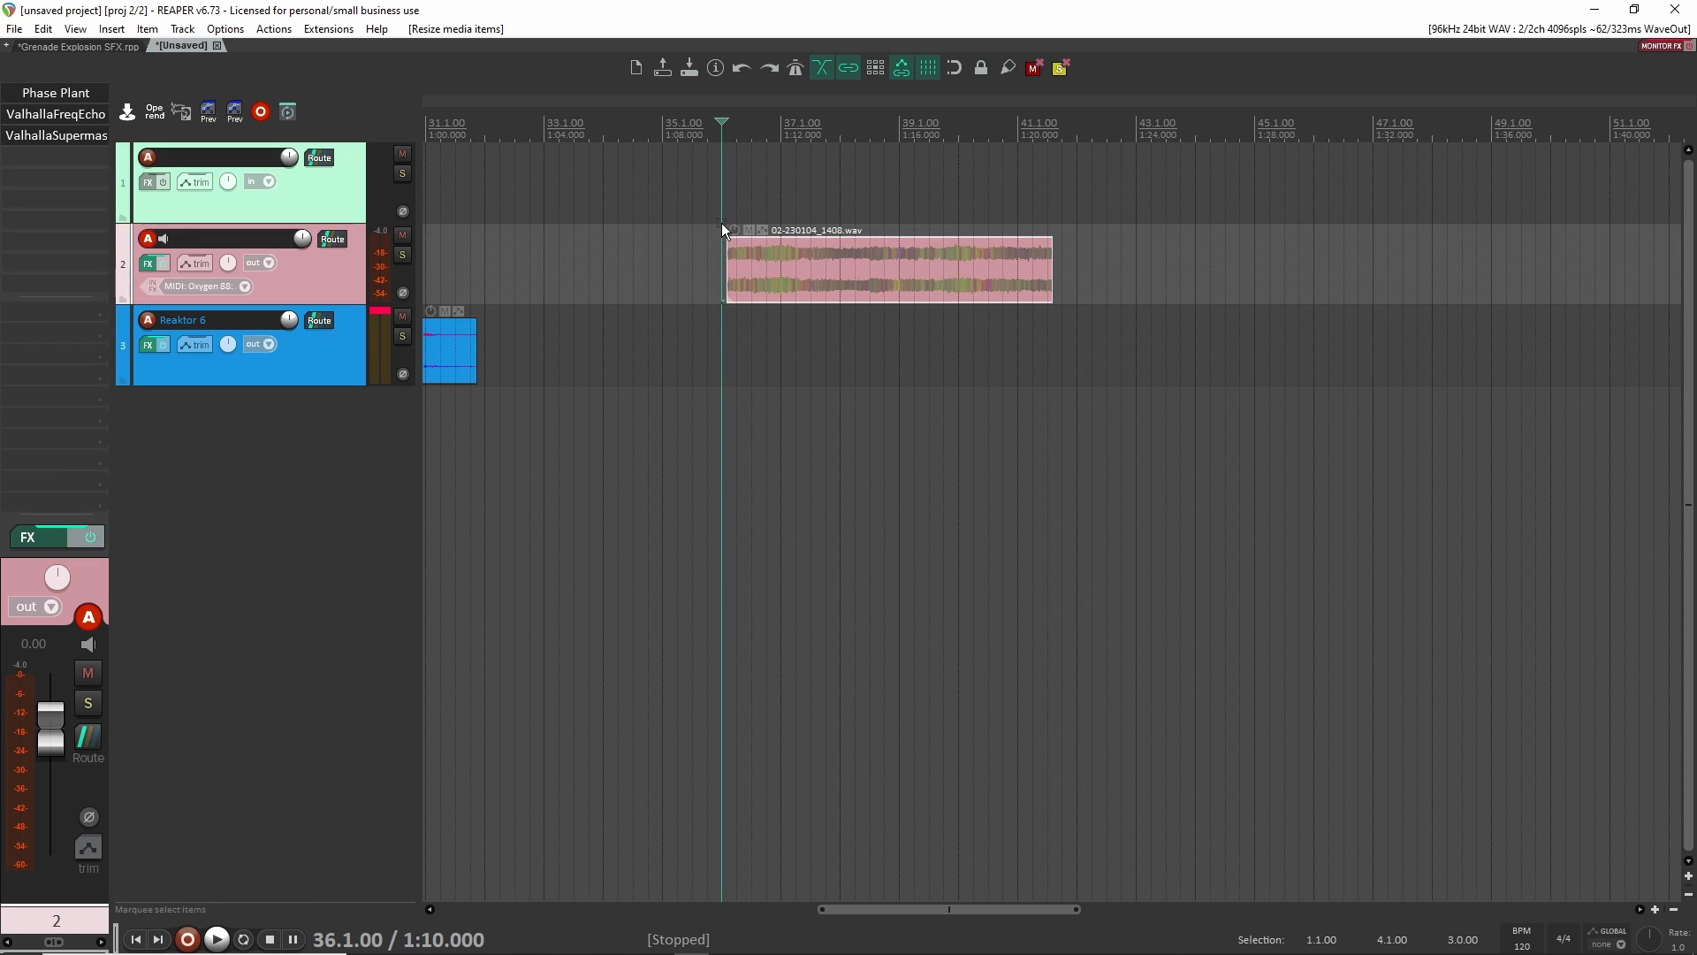
drag(734, 228, 732, 202)
Split the trimmed 02-230104_1408.wav recording into ten short consecutive slices along its length.
click(742, 254)
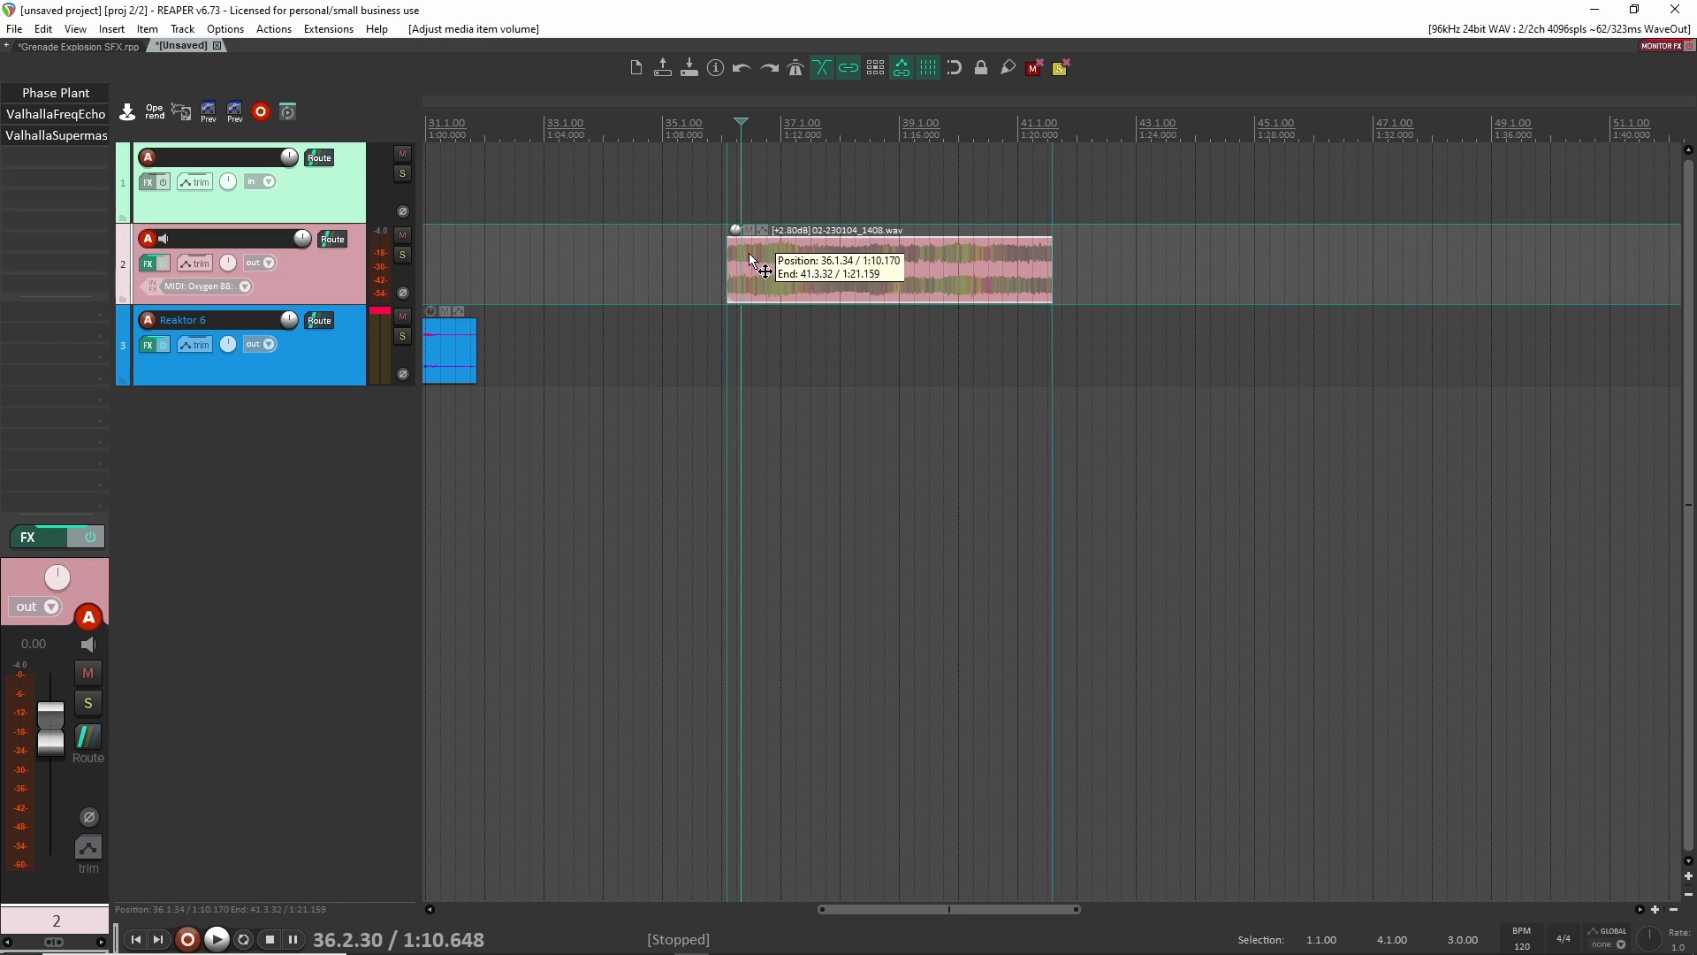
click(750, 253)
key(s)
click(776, 253)
key(s)
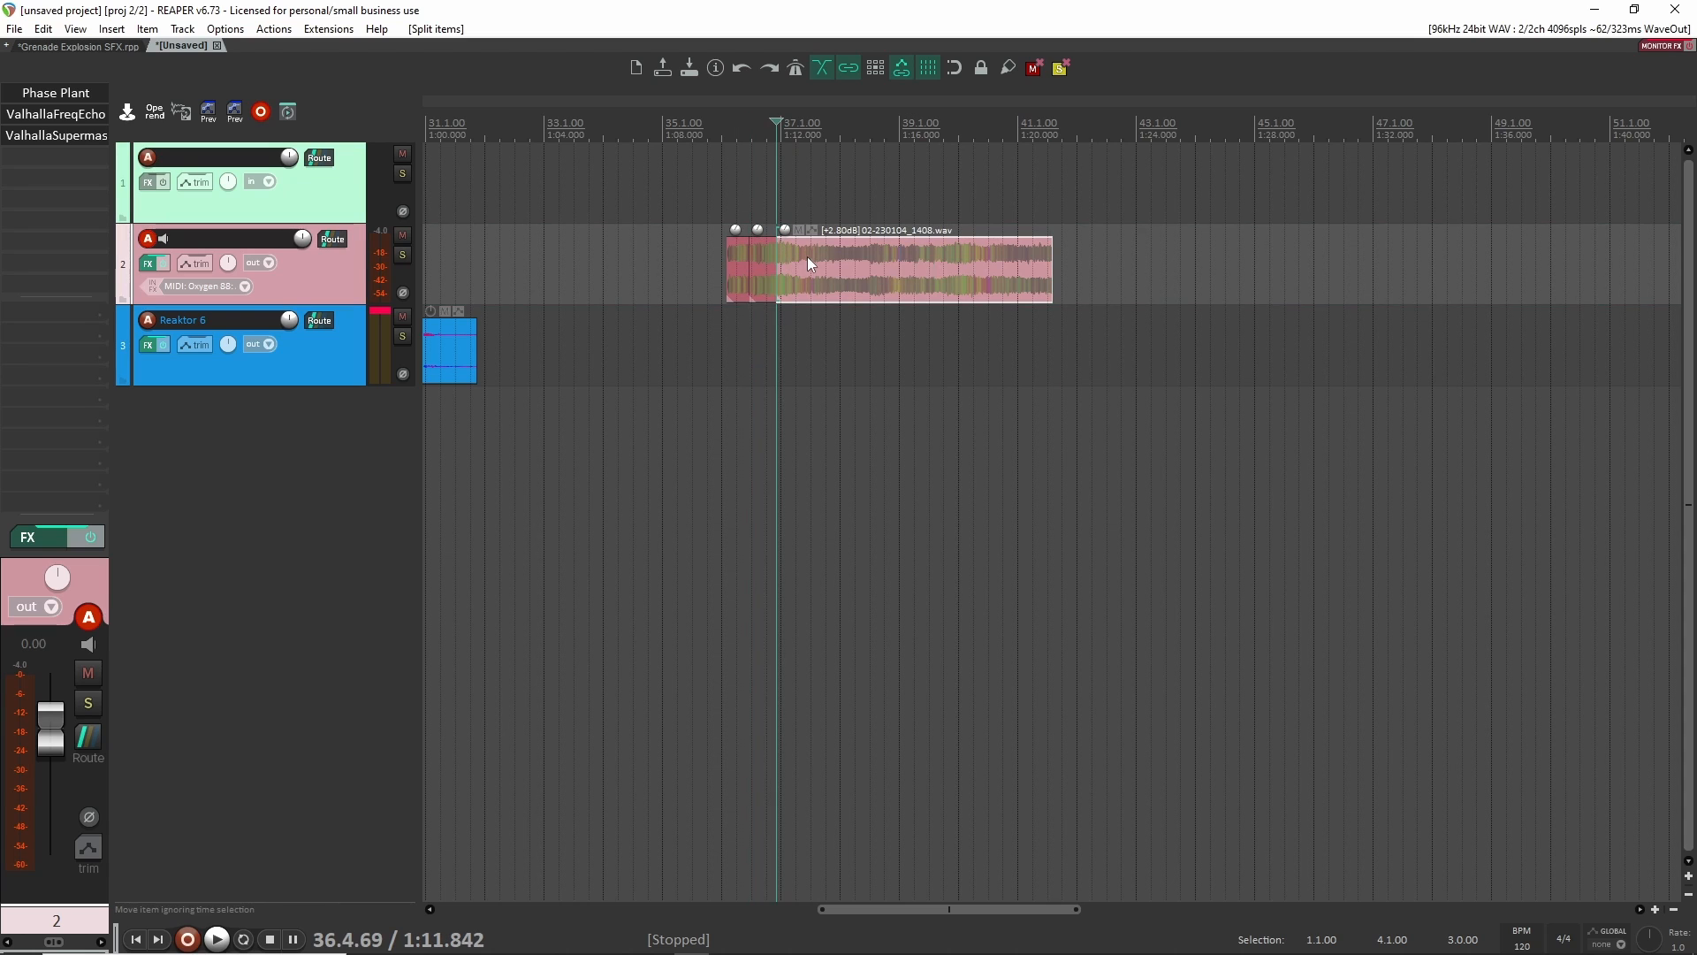
click(808, 257)
key(s)
click(836, 257)
key(s)
click(865, 258)
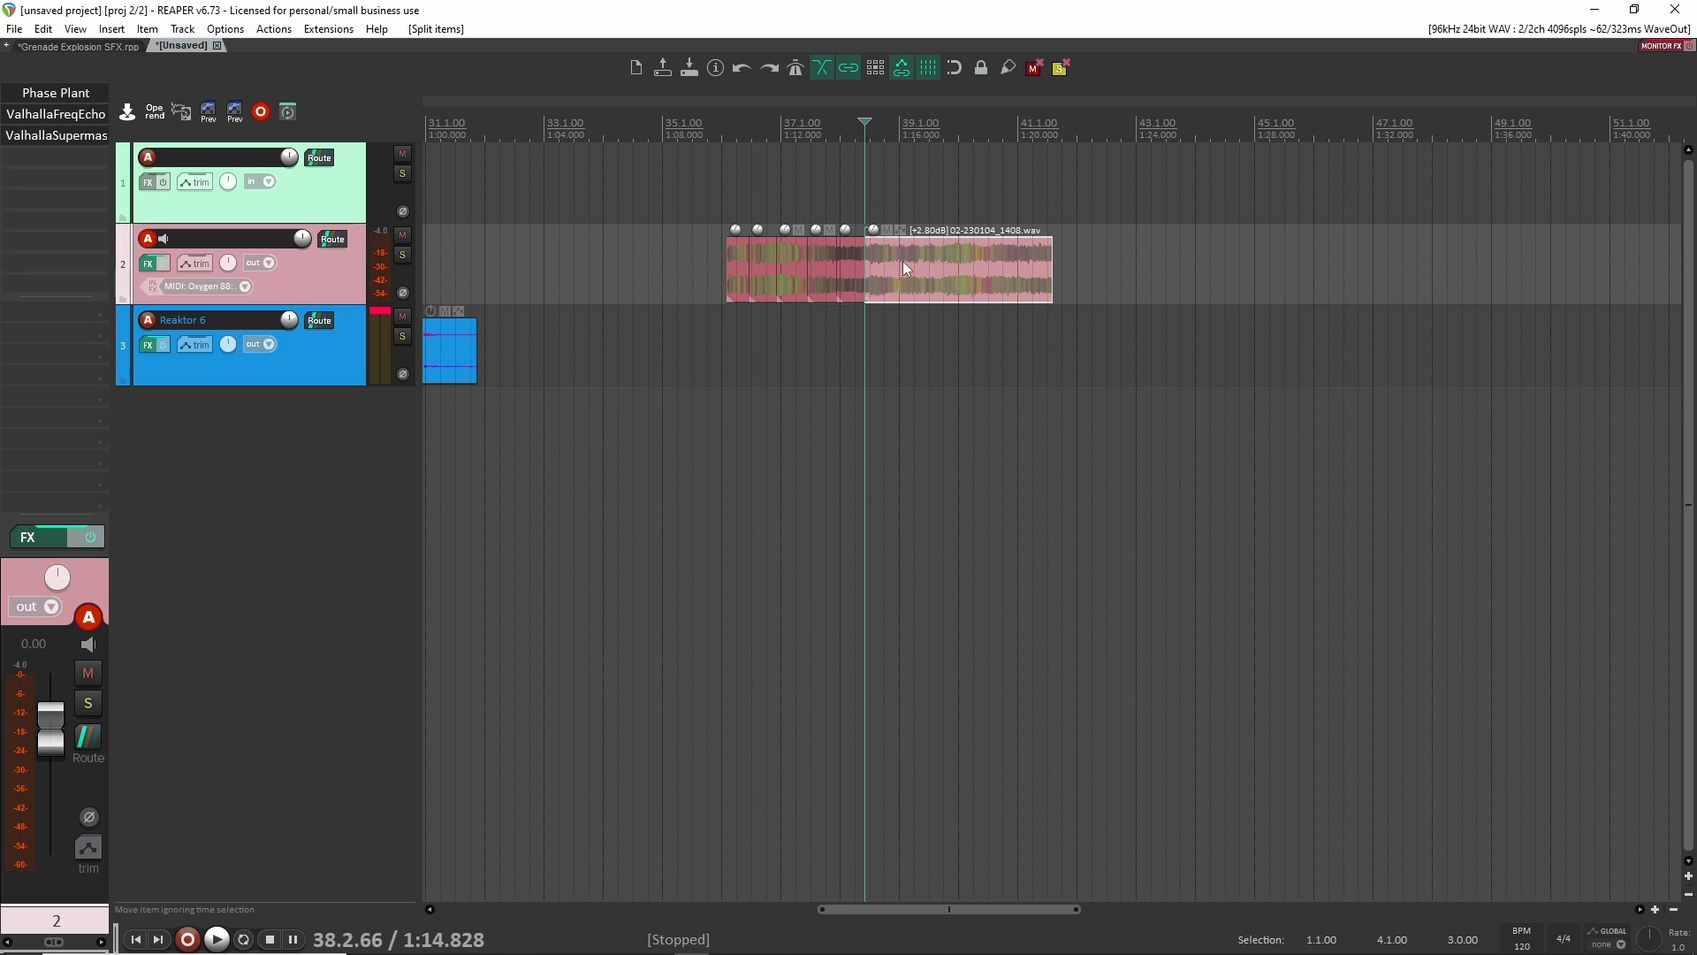
key(s)
click(895, 258)
key(s)
click(936, 260)
key(s)
click(966, 261)
key(s)
click(998, 262)
key(s)
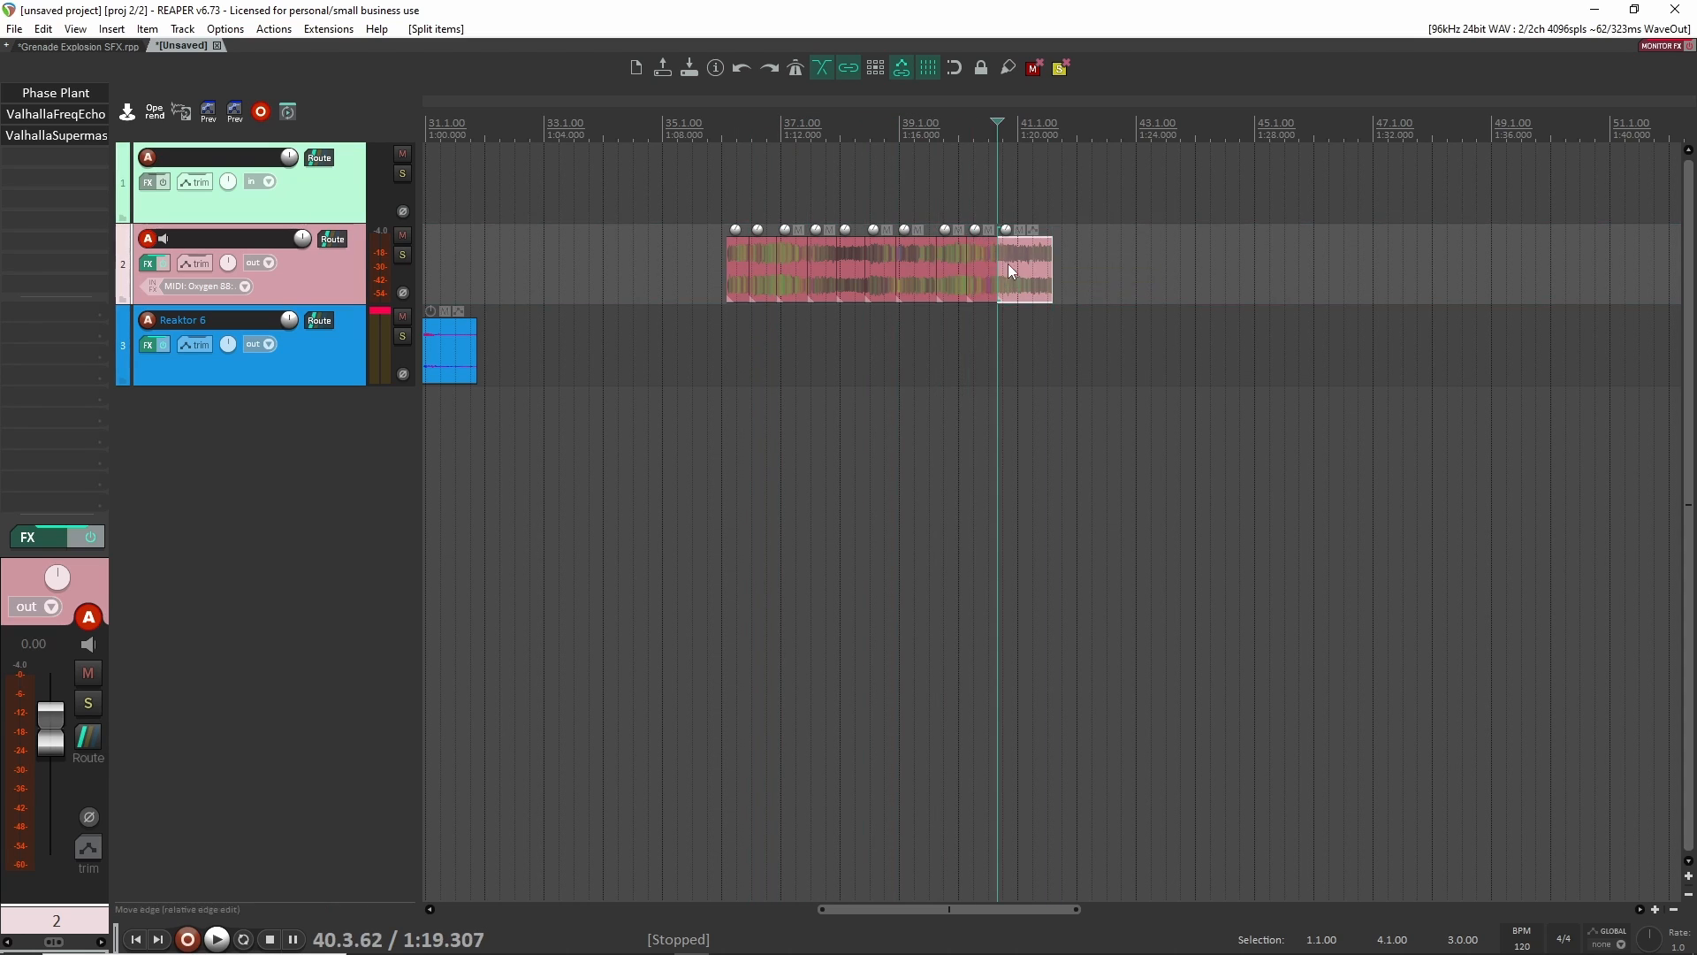
click(1025, 261)
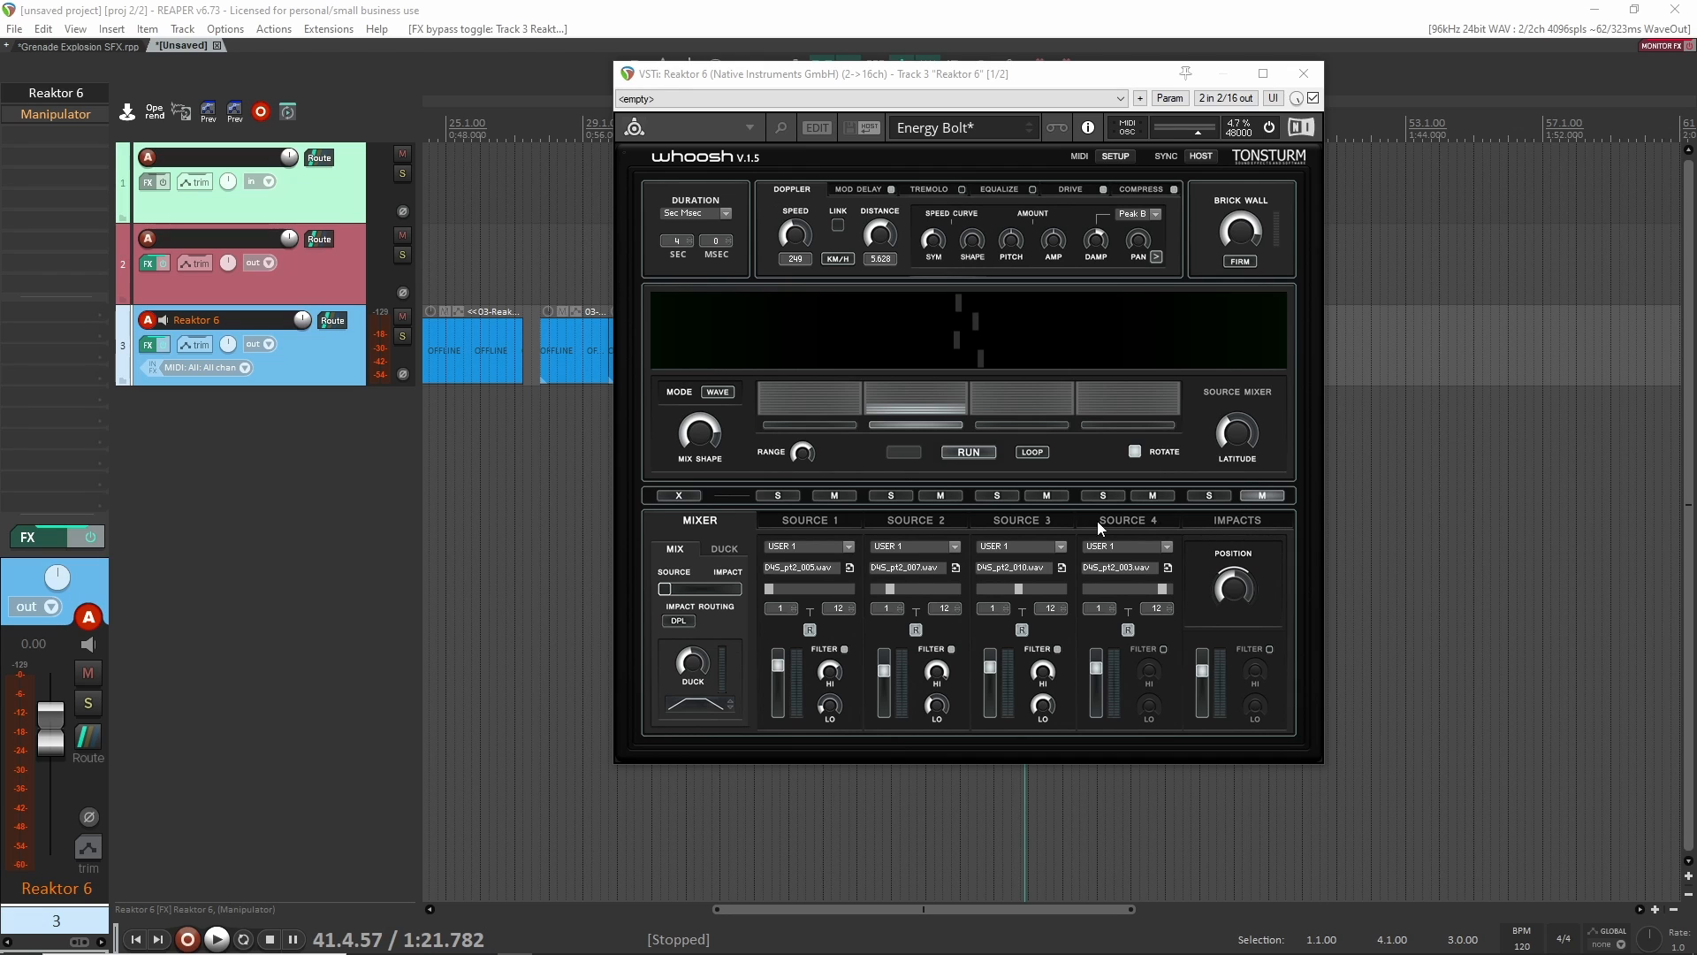
Examine whoosh's Impacts and Source 1 pages, source 1's sample slots and the list of sample banks for source 2.
click(1264, 516)
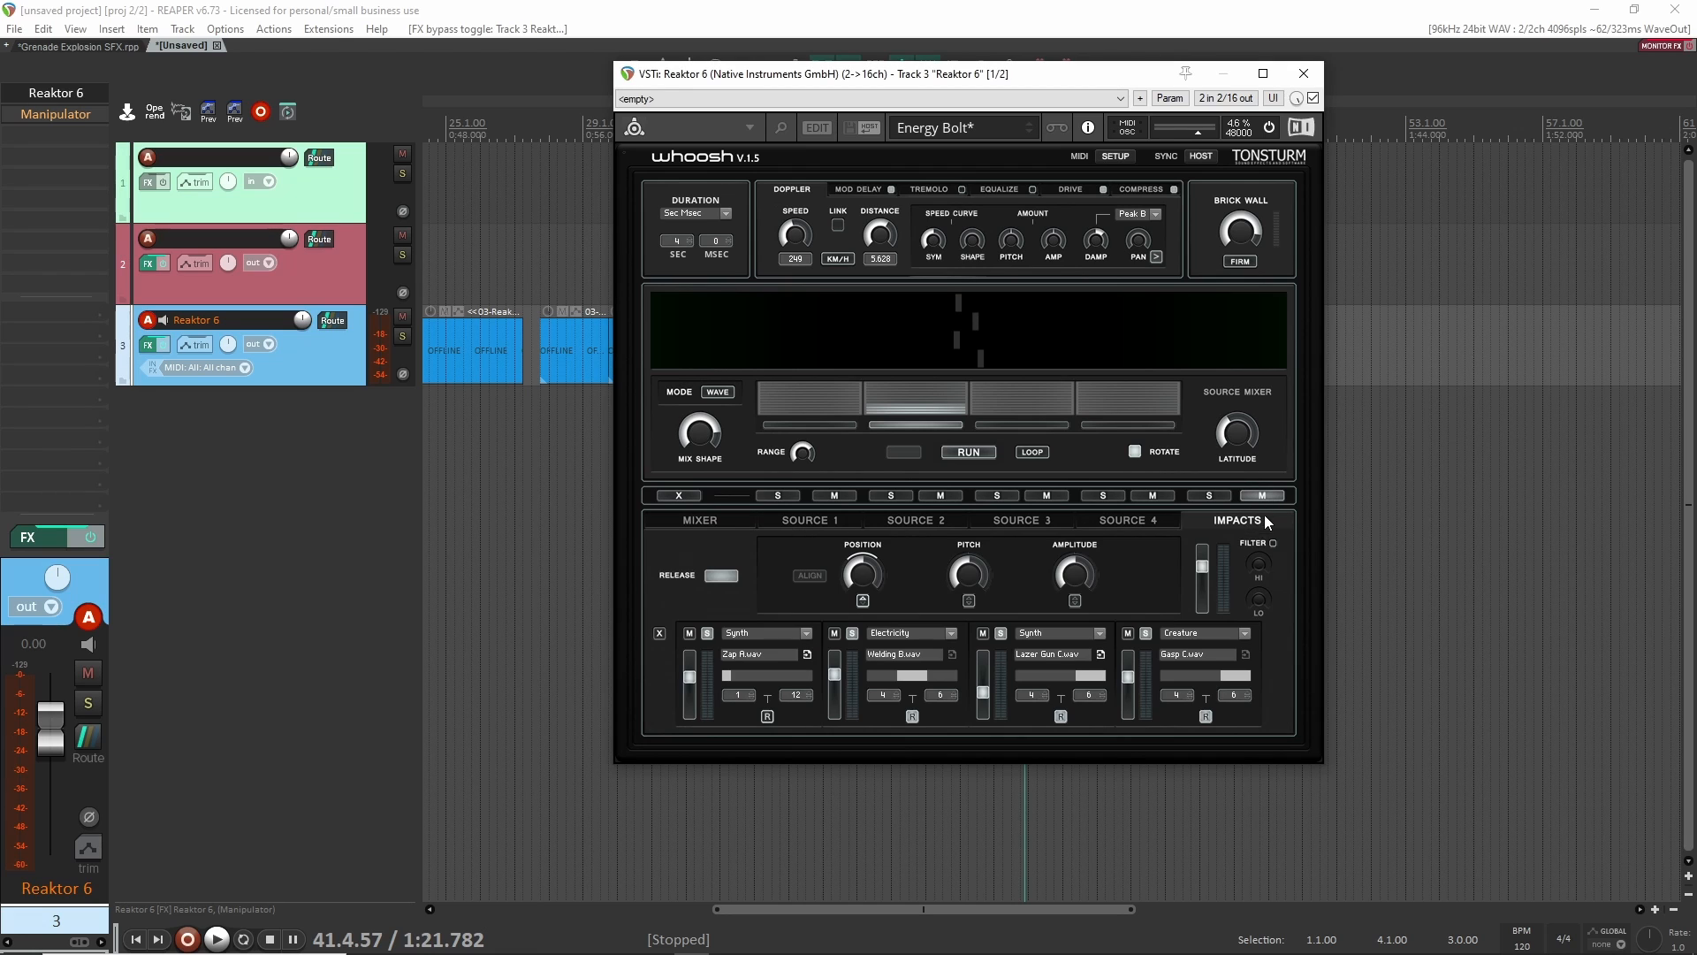
click(785, 517)
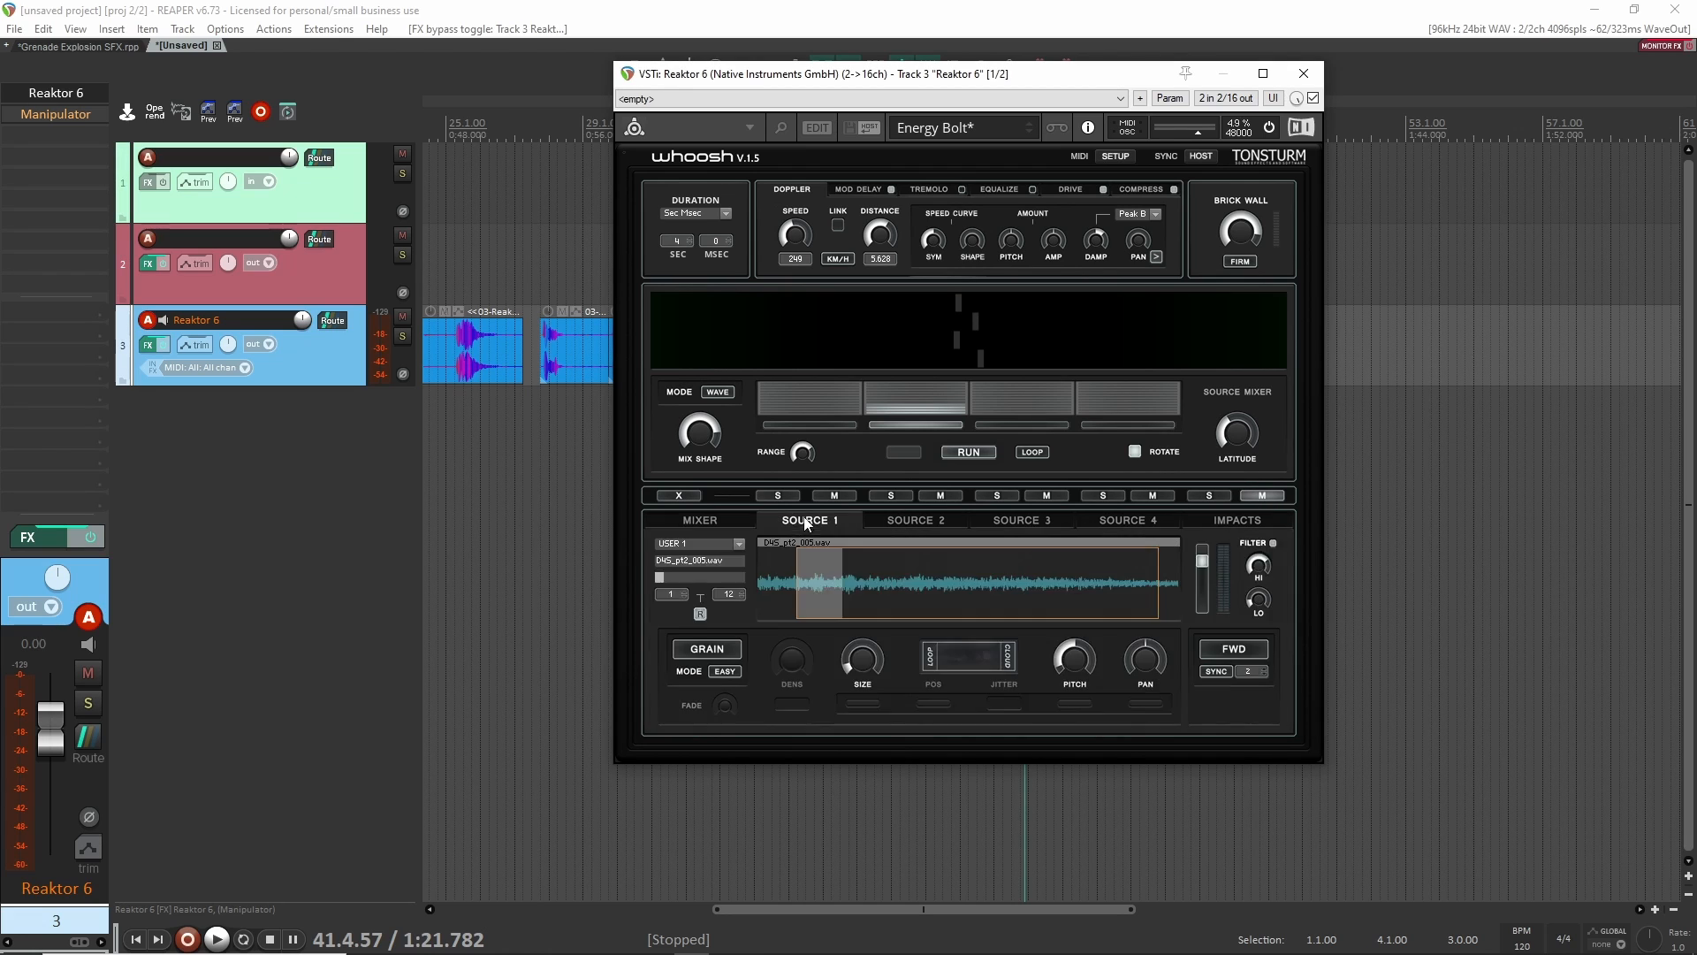
click(738, 522)
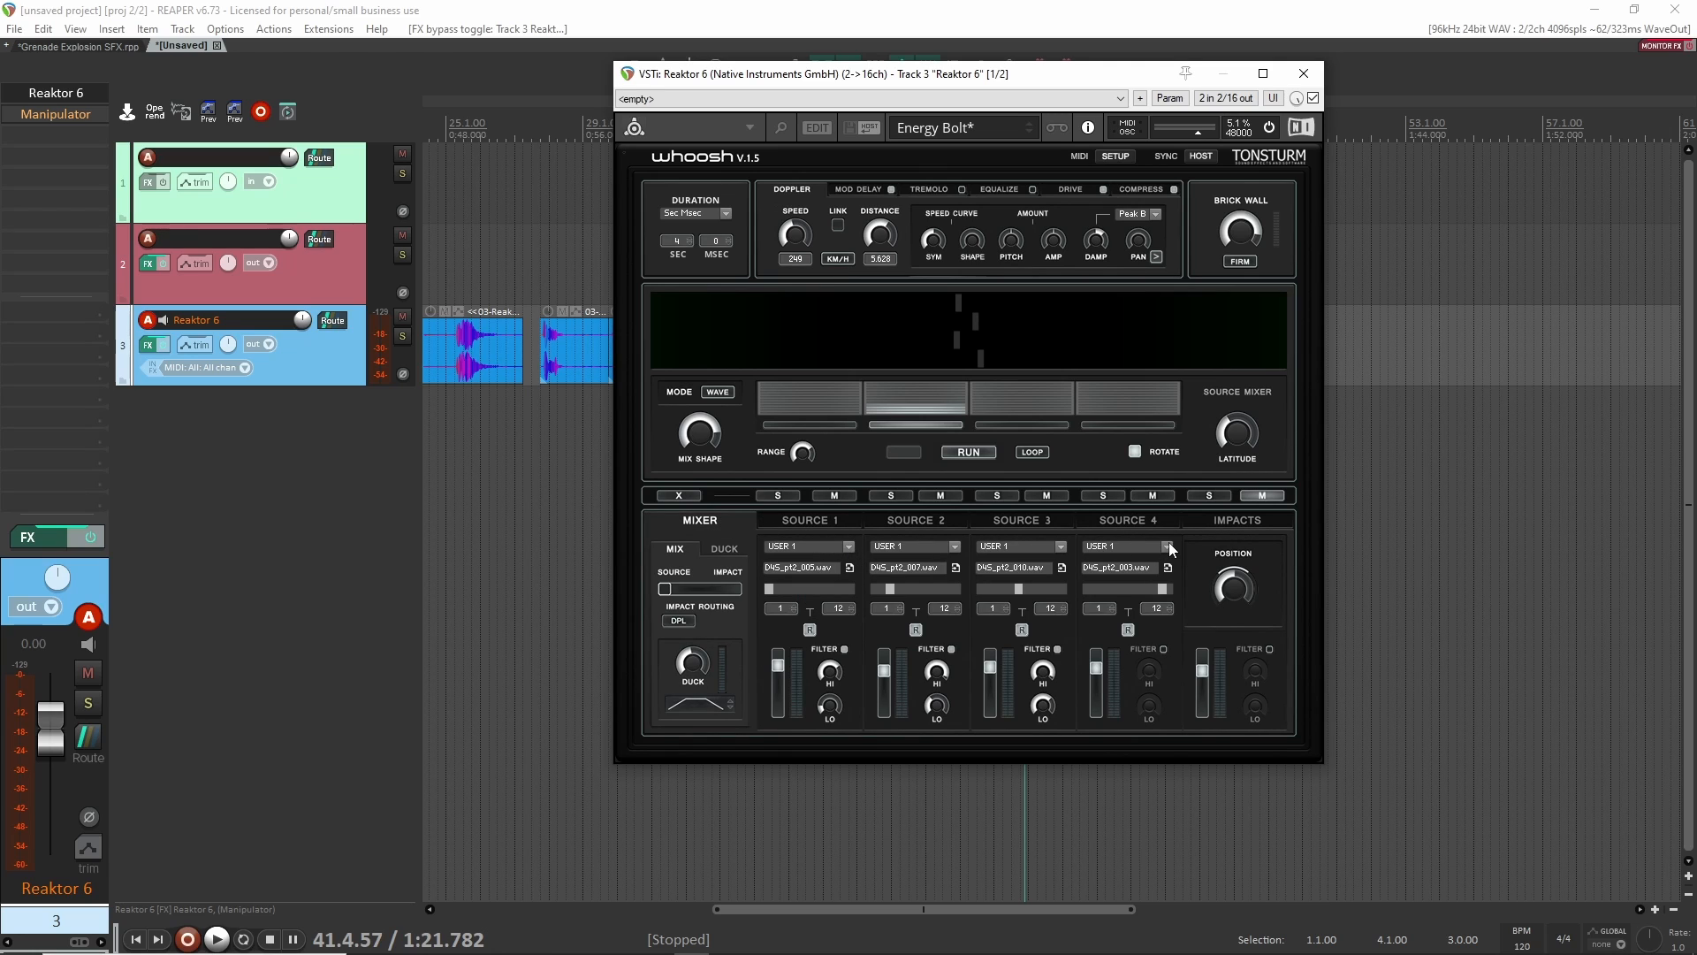
click(852, 567)
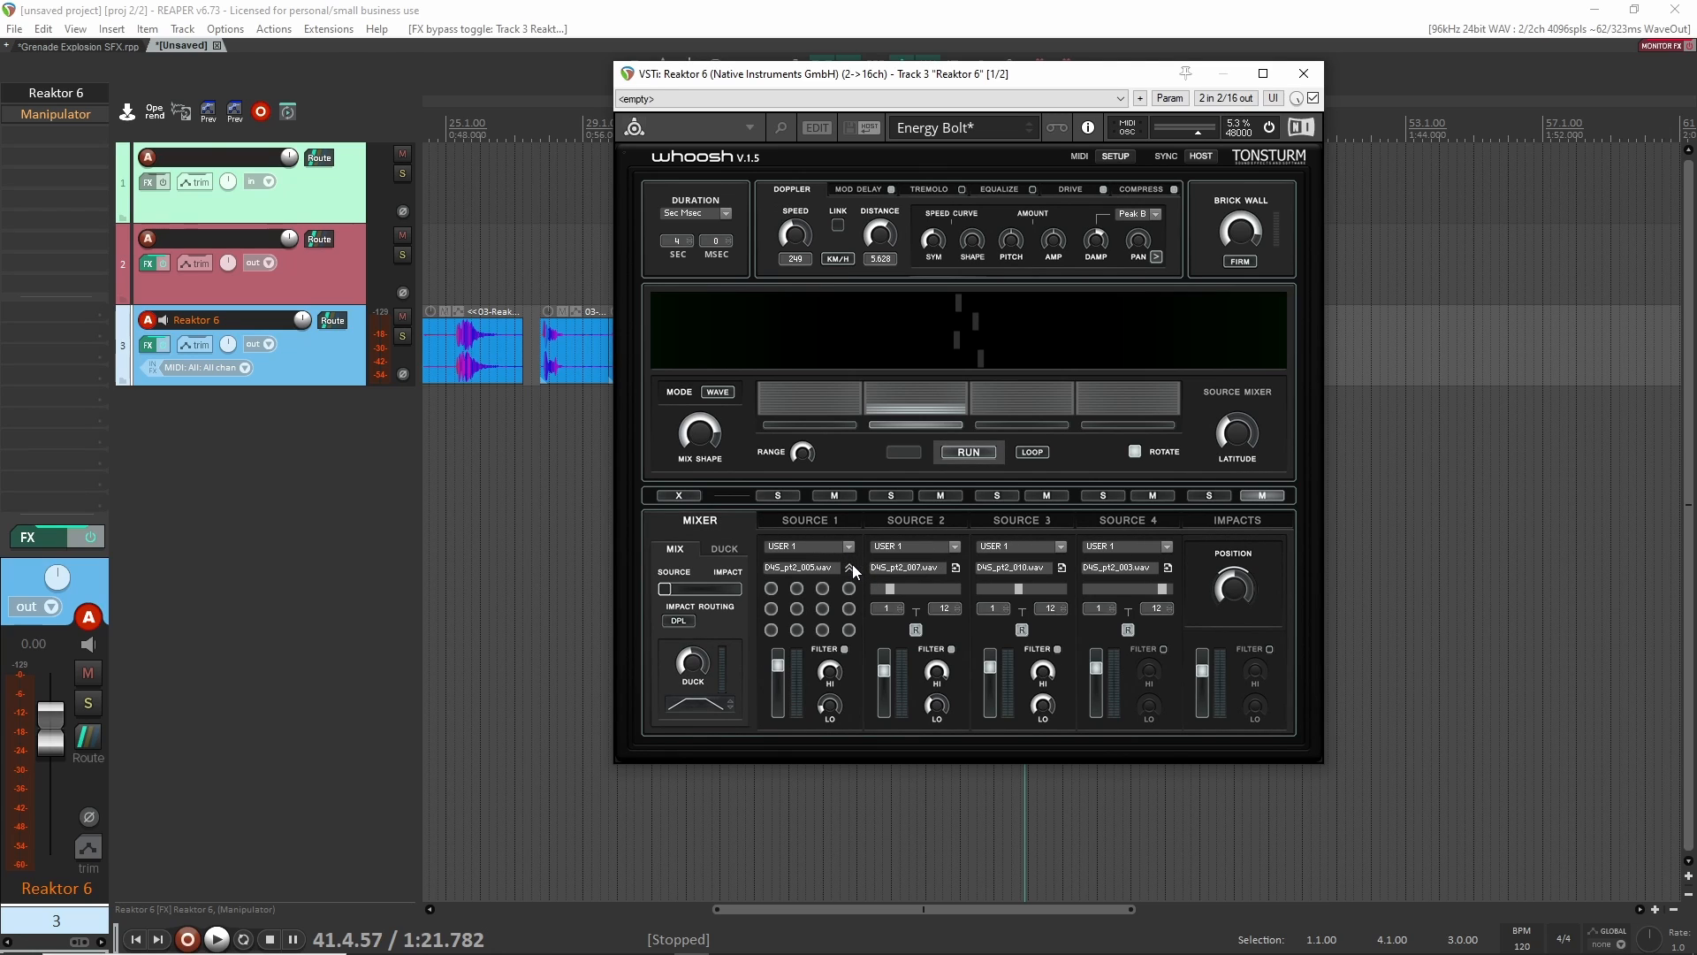
click(952, 547)
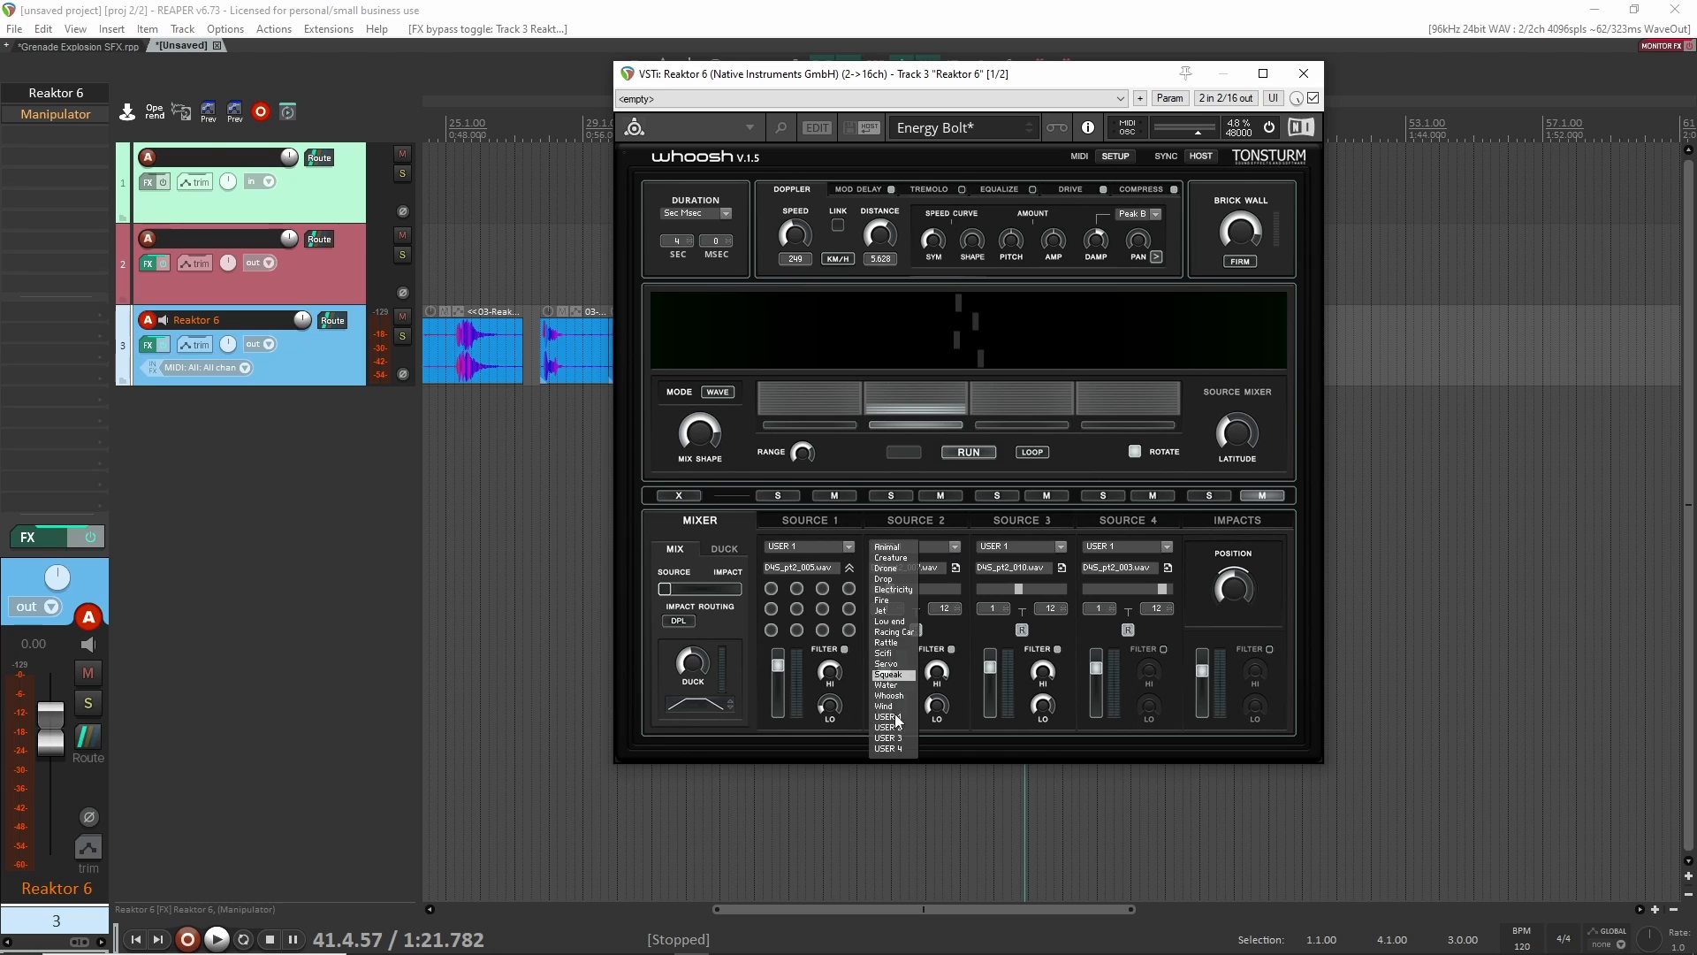
click(1193, 536)
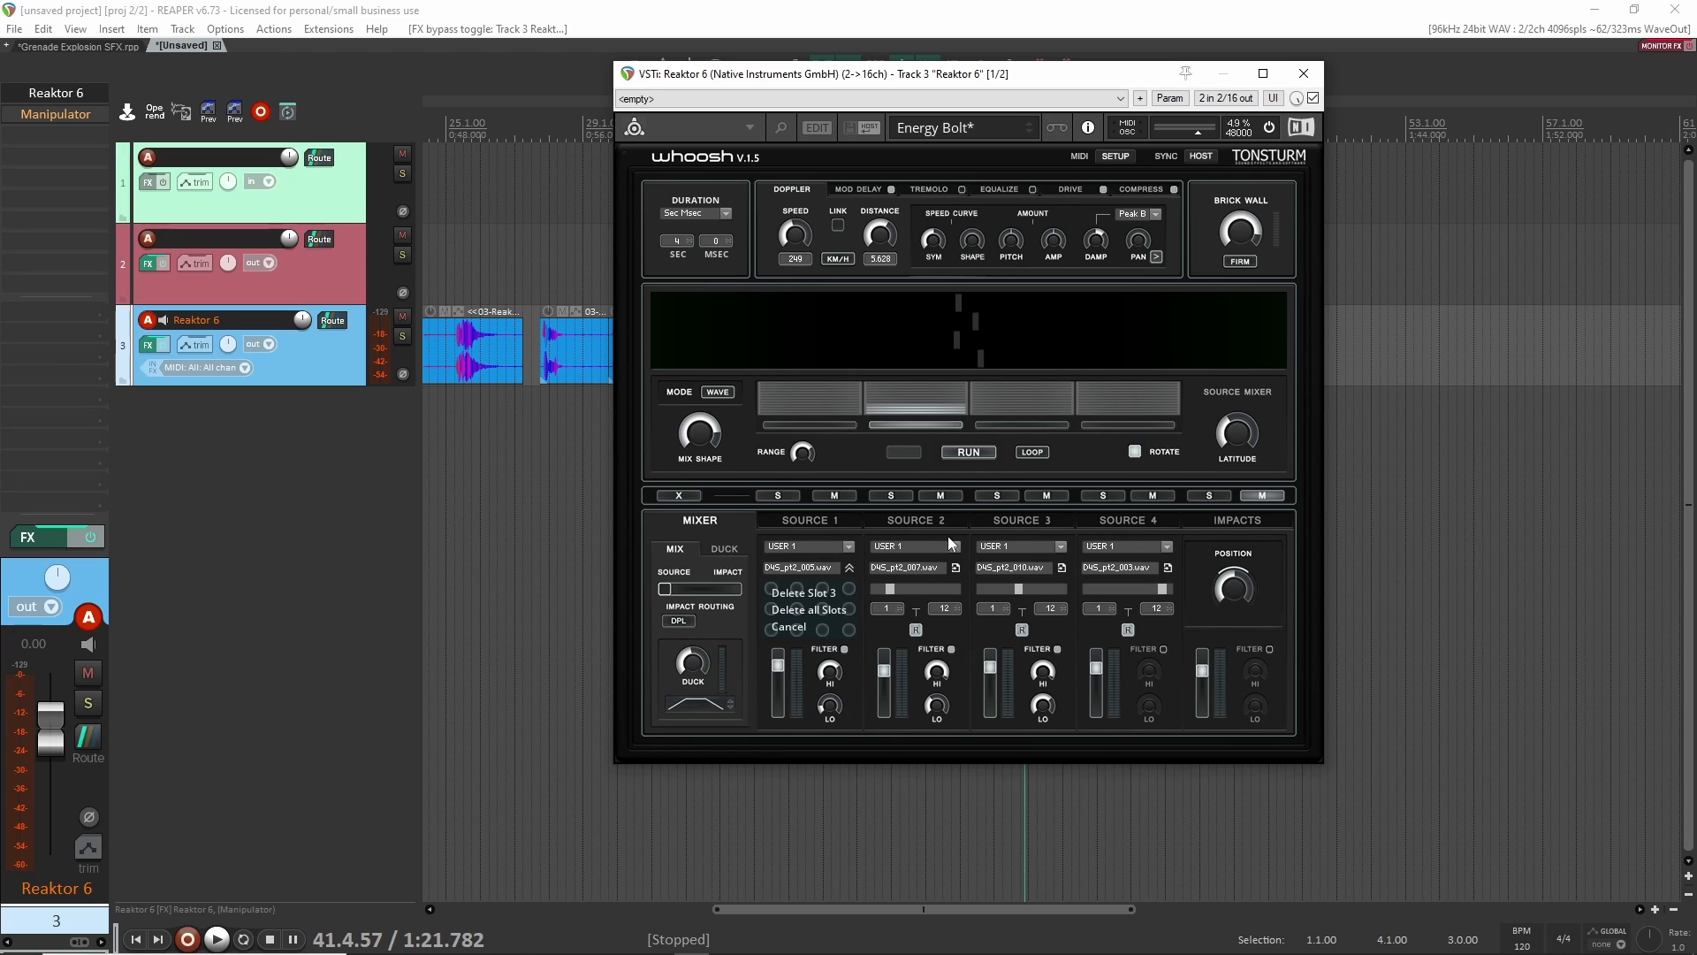
Switch whoosh sources 3 and 4 to the USER 2 sample bank.
click(1061, 547)
click(1007, 728)
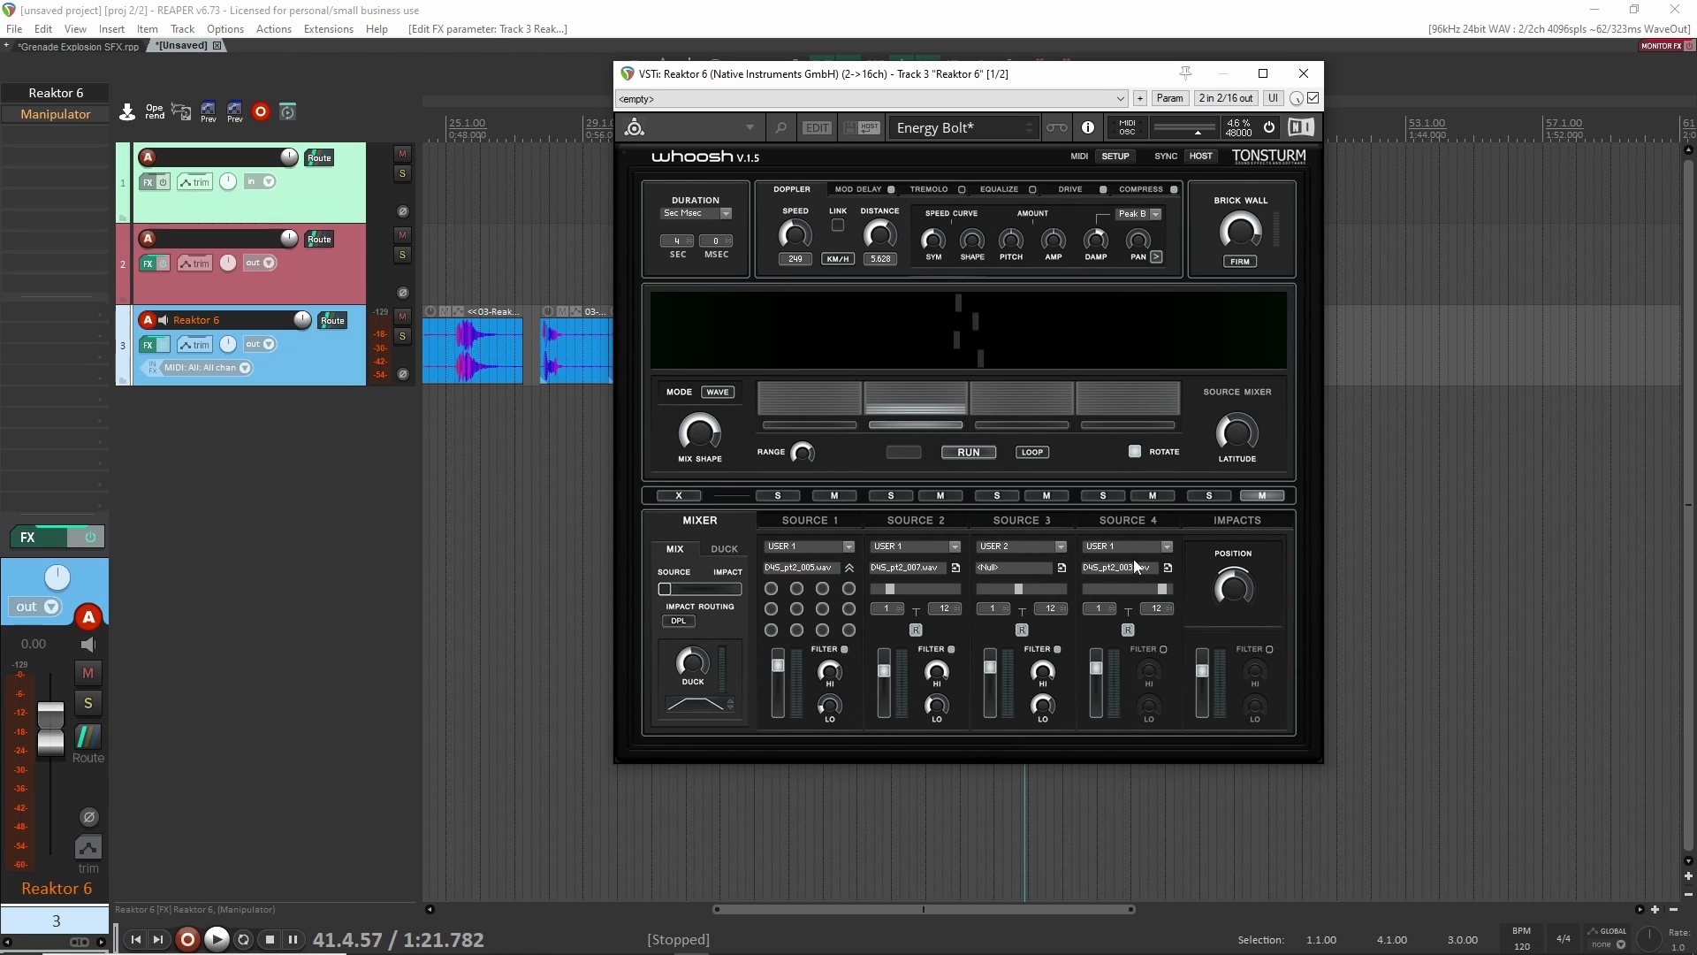
click(1149, 548)
click(1100, 727)
Load the D4S_pt3 samples into source 3's USER 2 slots and return to the whoosh mixer.
drag(462, 311, 662, 332)
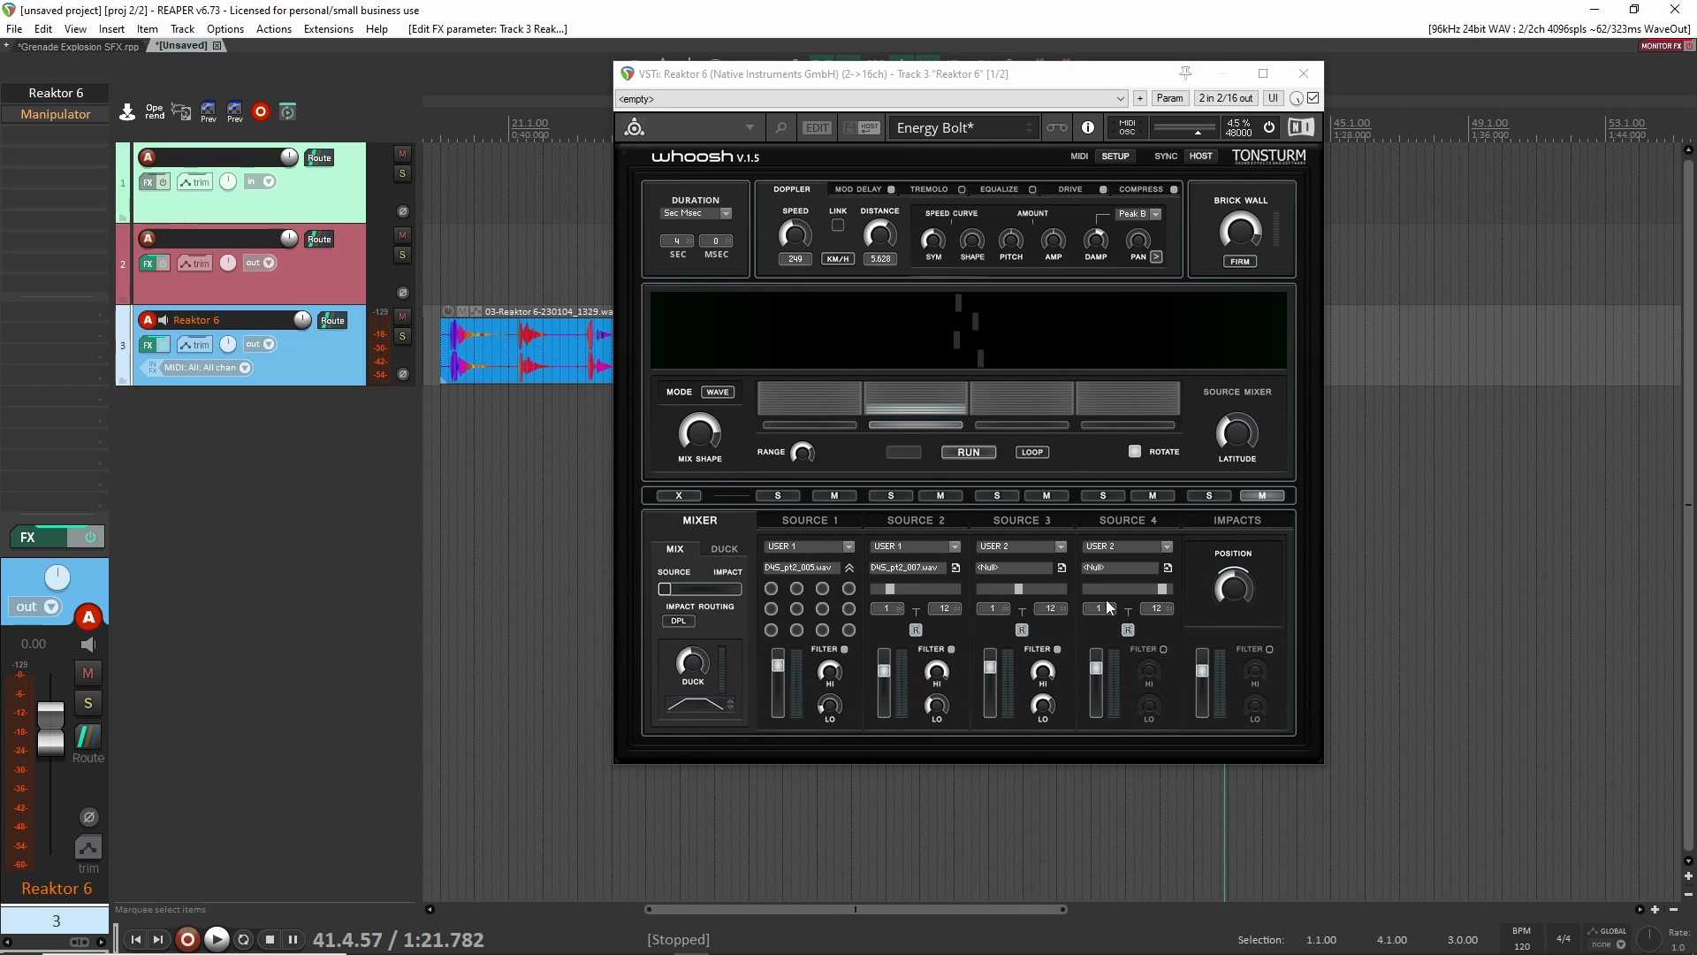
click(1066, 571)
click(1062, 570)
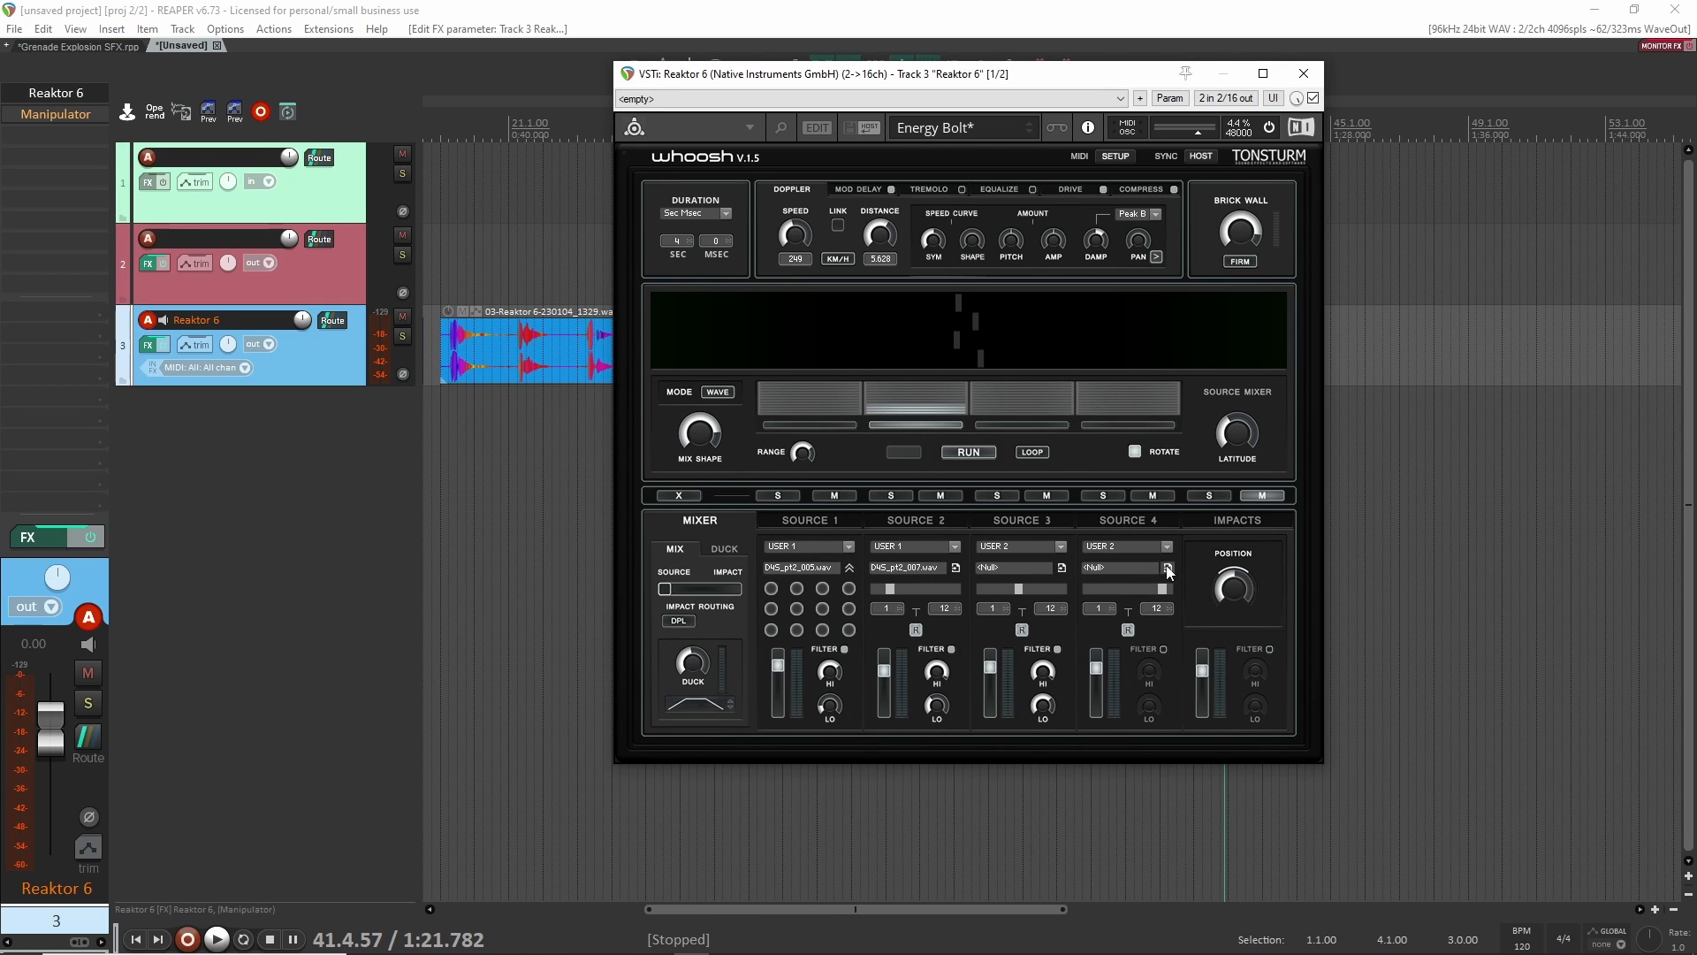
click(1060, 568)
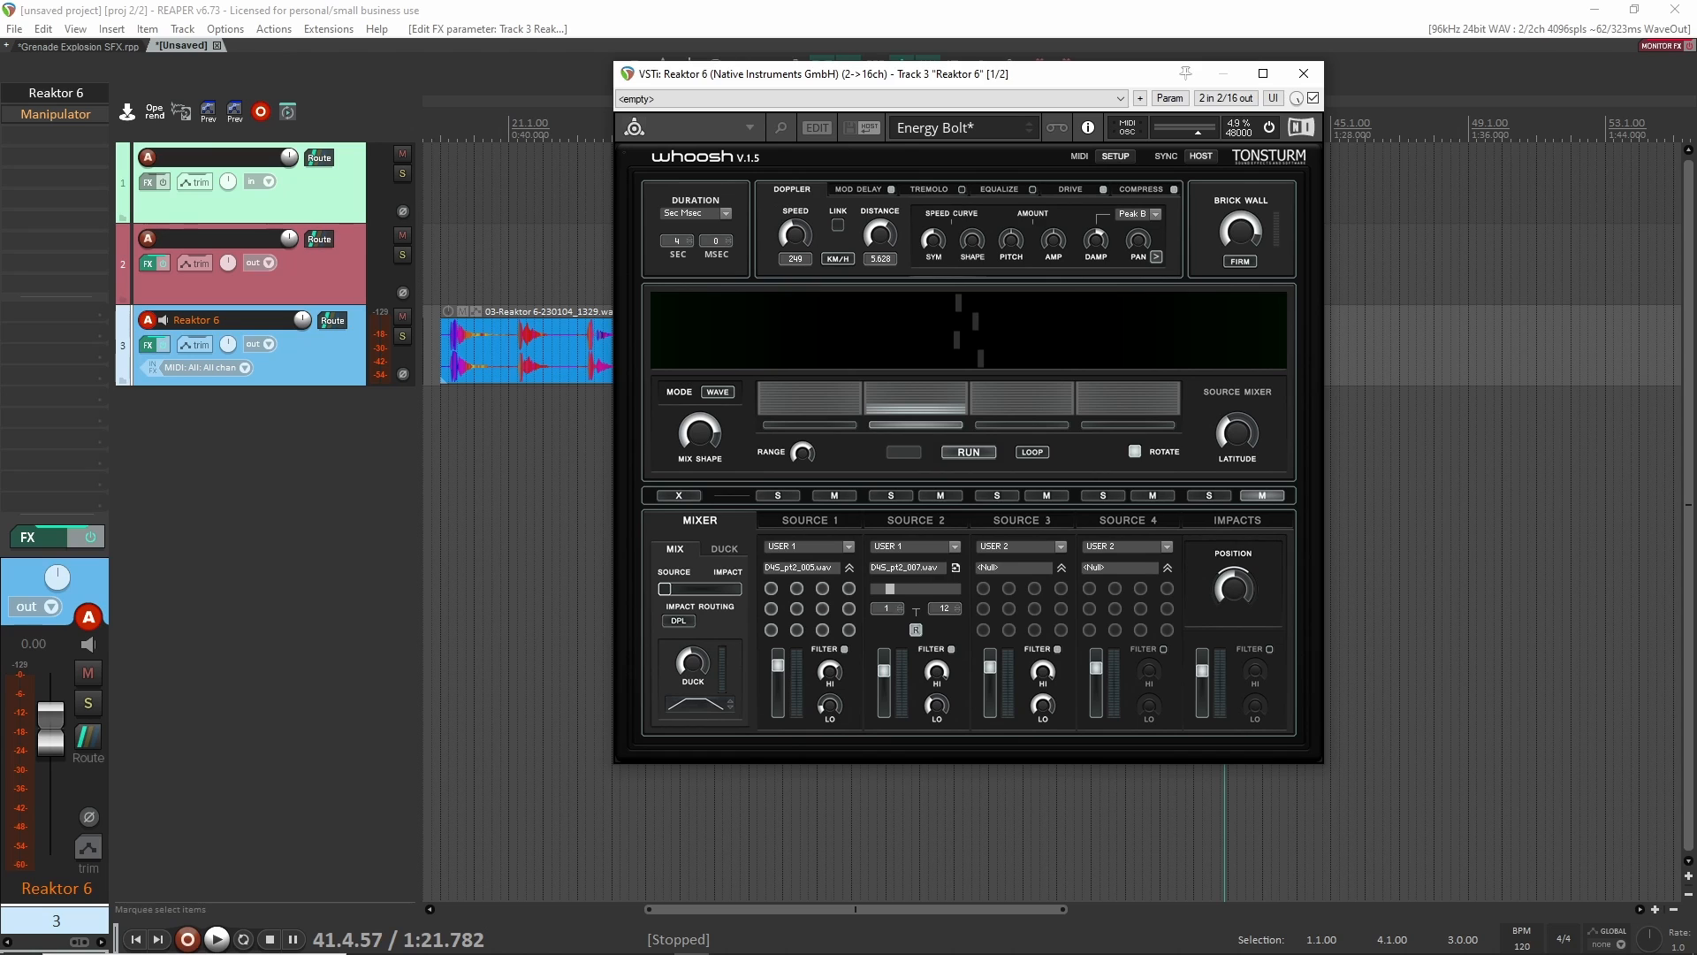
drag(548, 351, 985, 585)
click(990, 585)
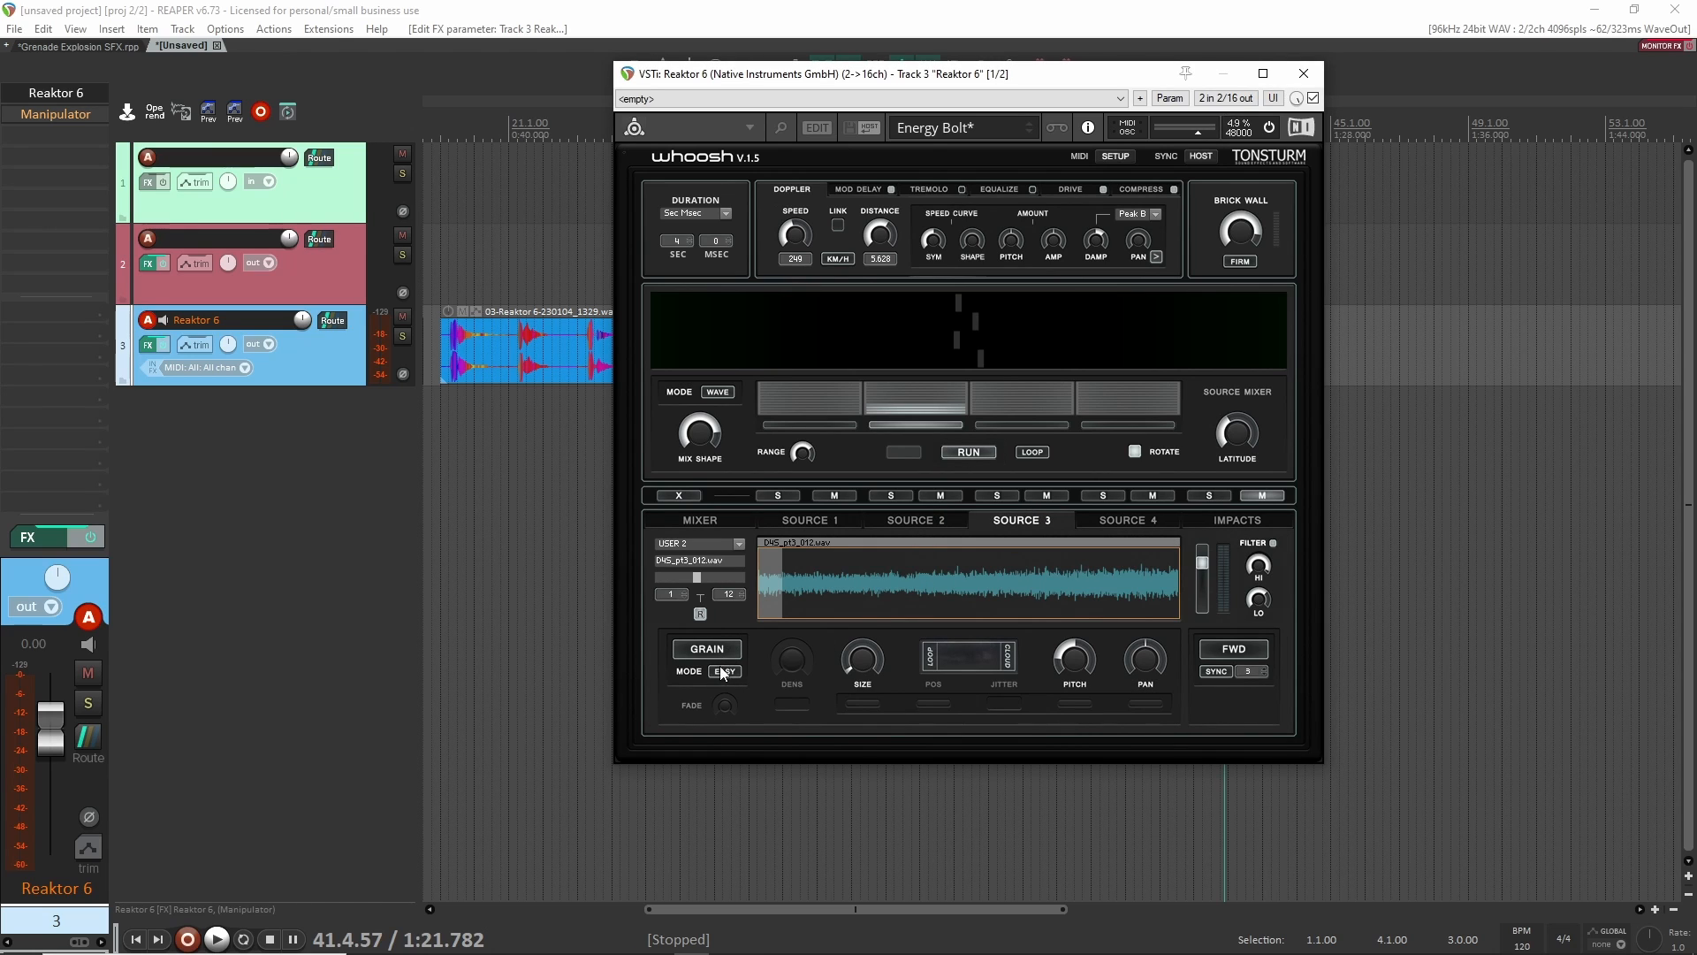
click(1154, 519)
click(1167, 568)
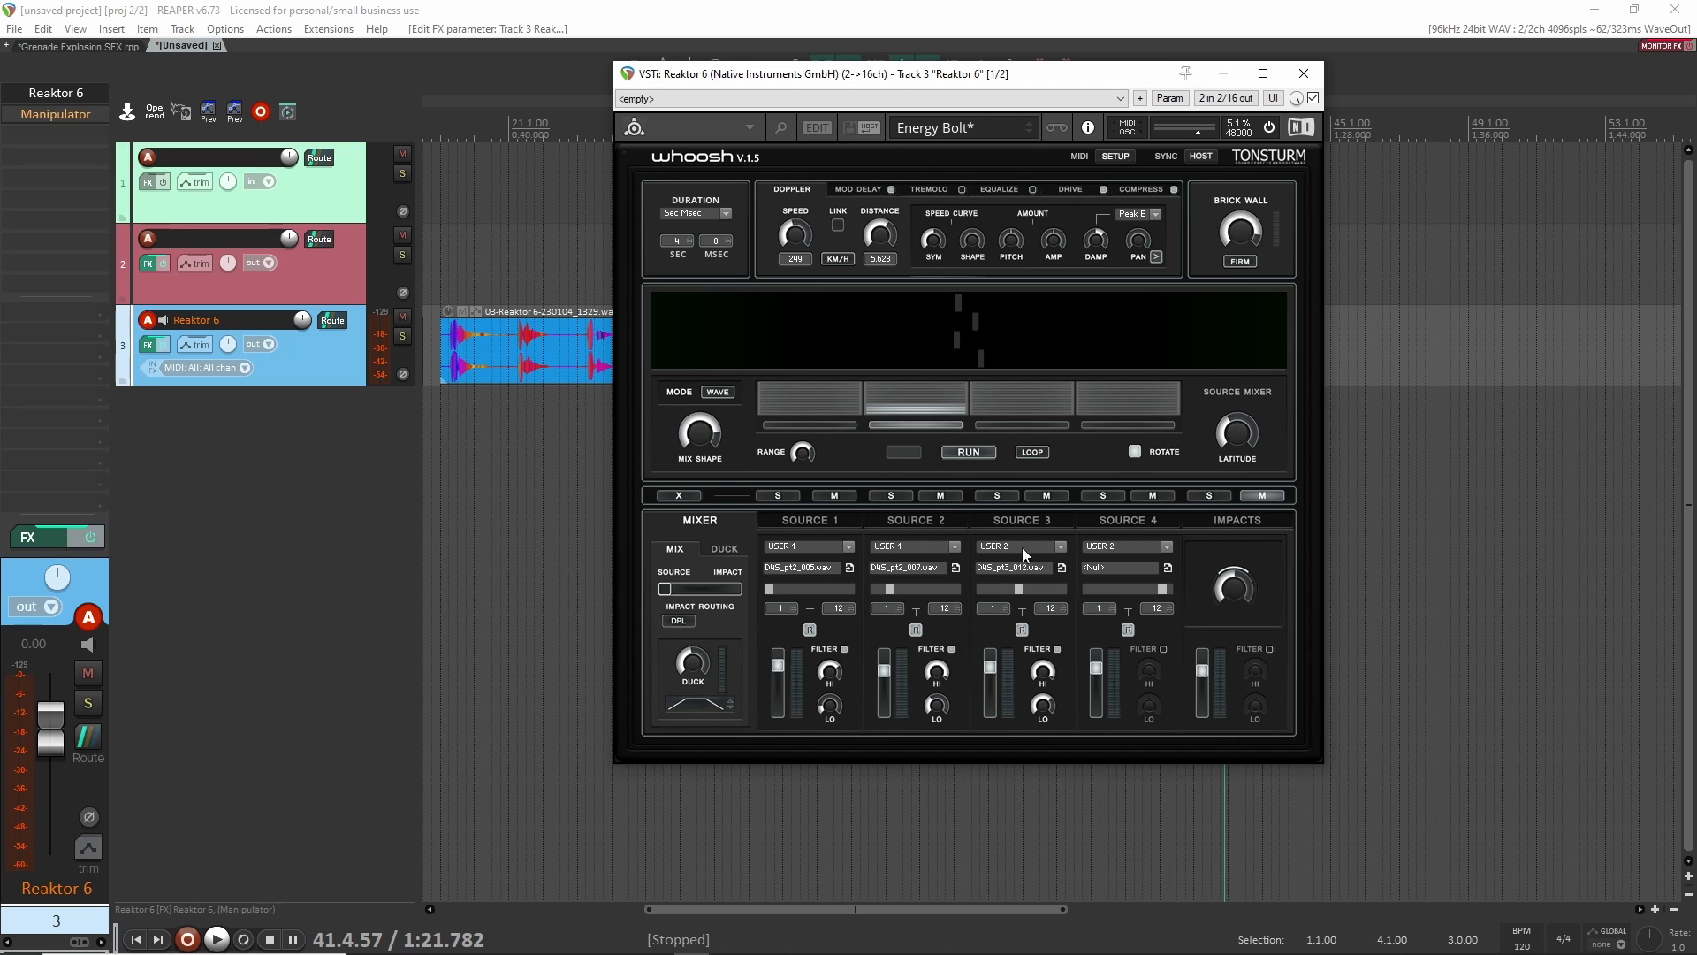
Move the Reaktor 6 window clear of the timeline and audition the whoosh output by playing from about bar 4.
drag(1075, 79, 1492, 199)
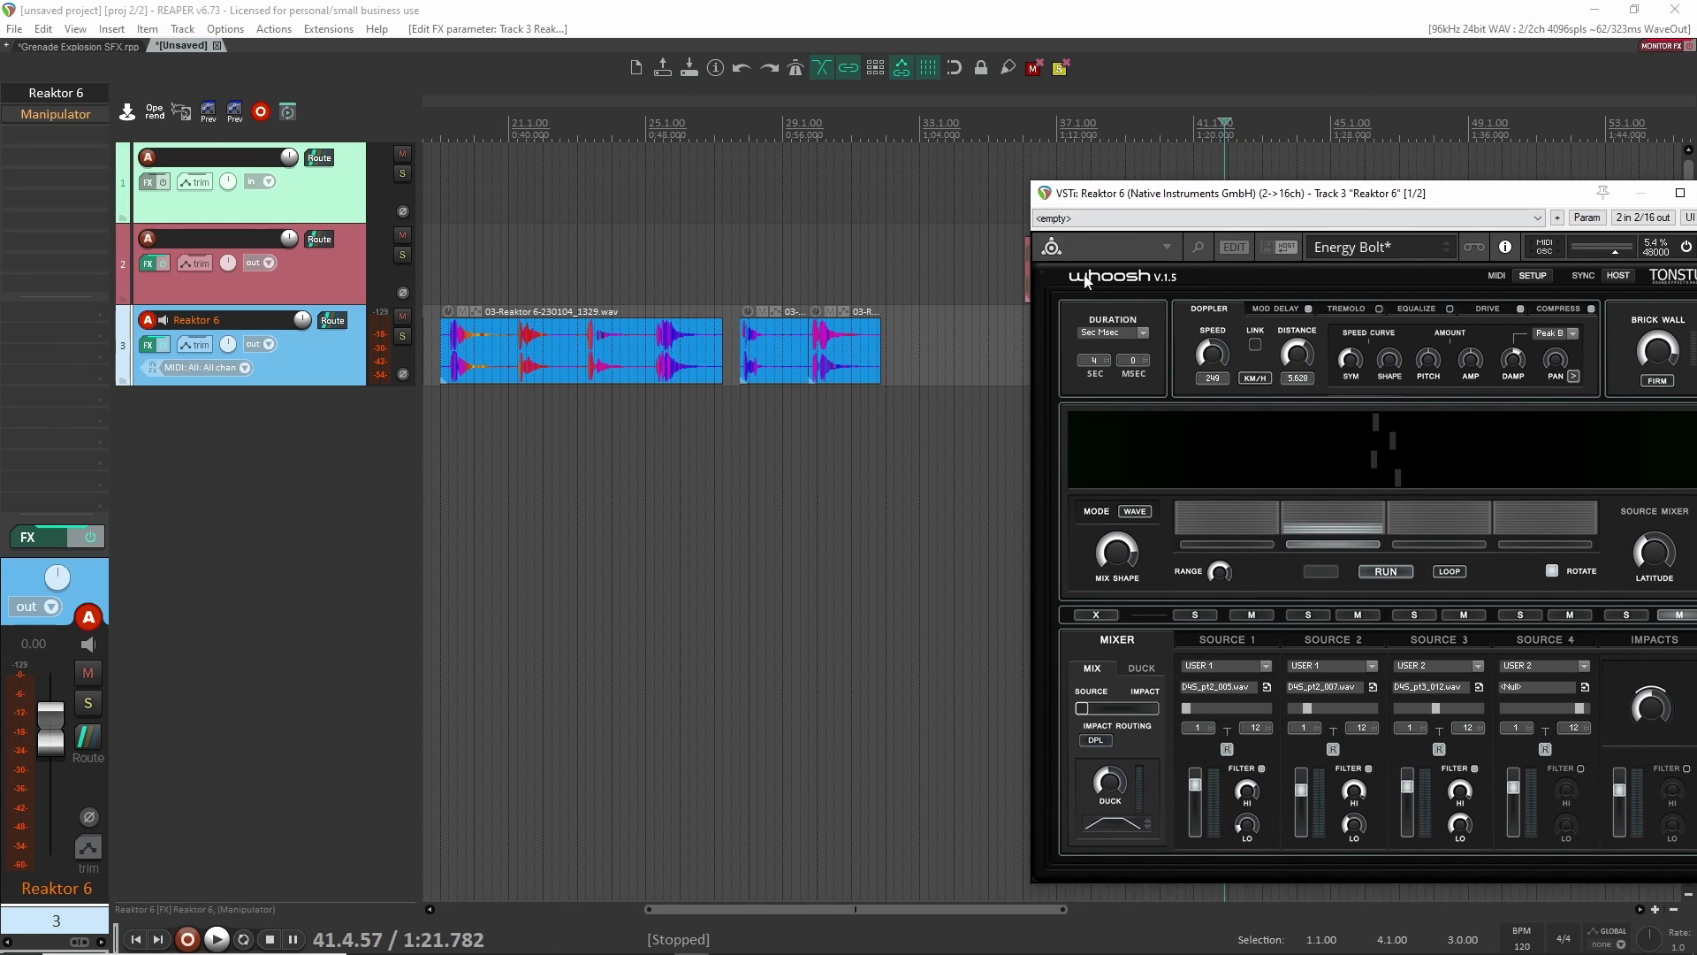
scroll(691, 285, down, 5)
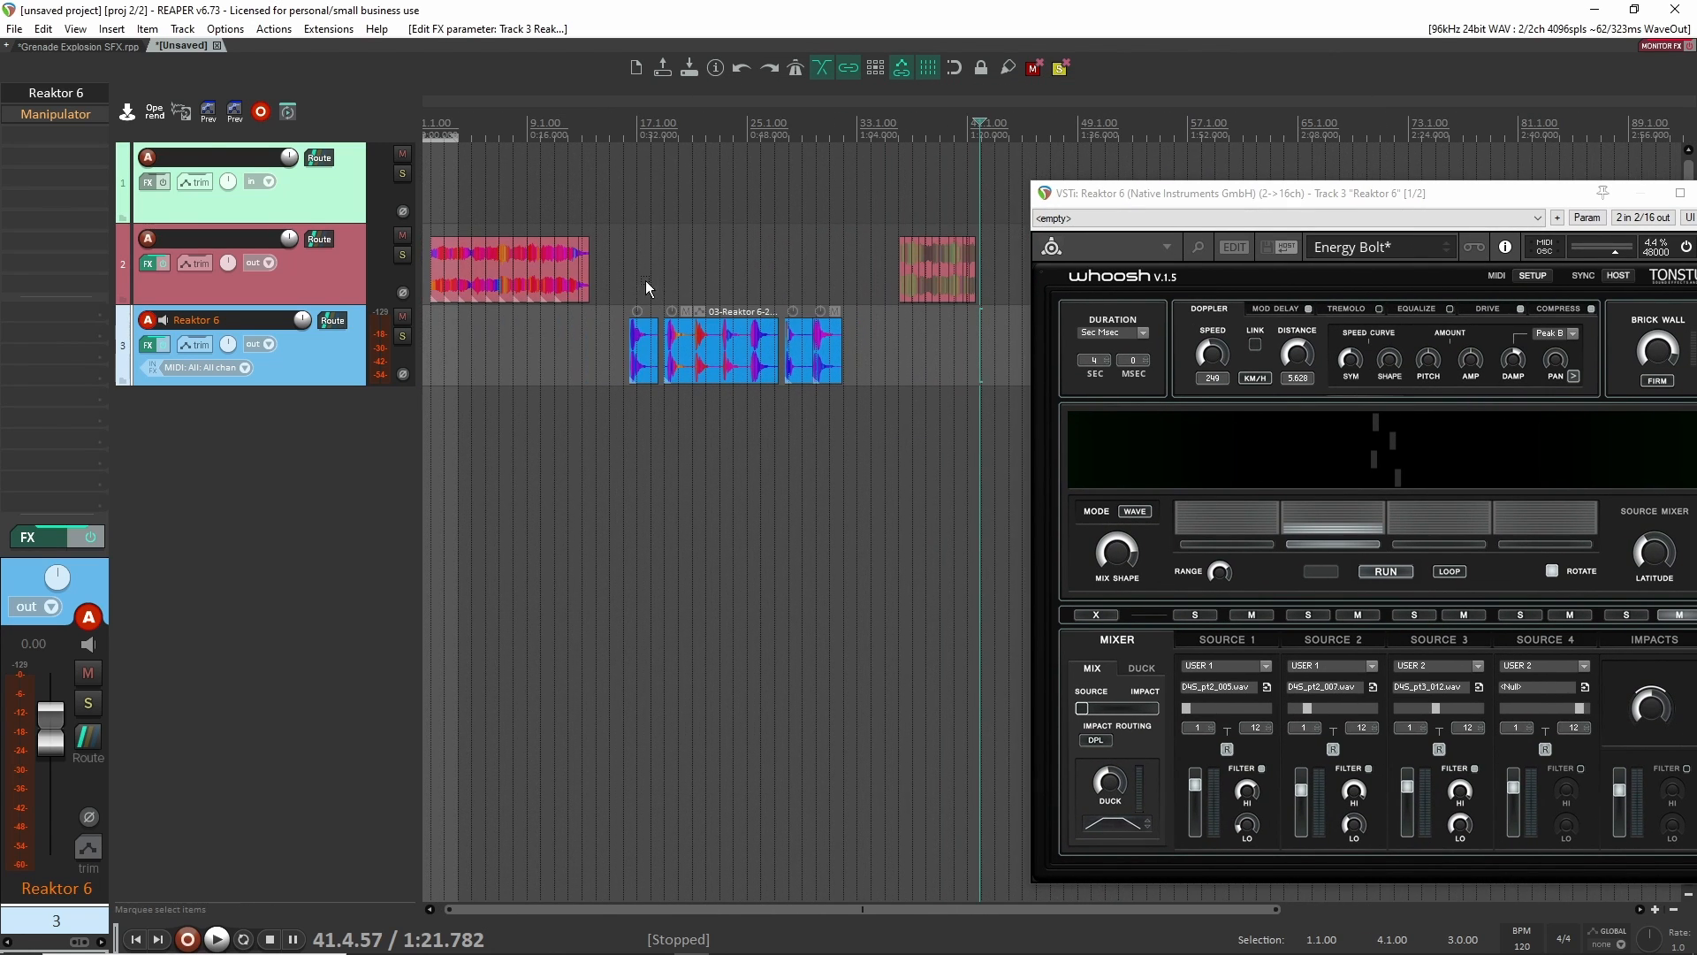
key(space)
drag(1352, 195, 1179, 129)
click(467, 349)
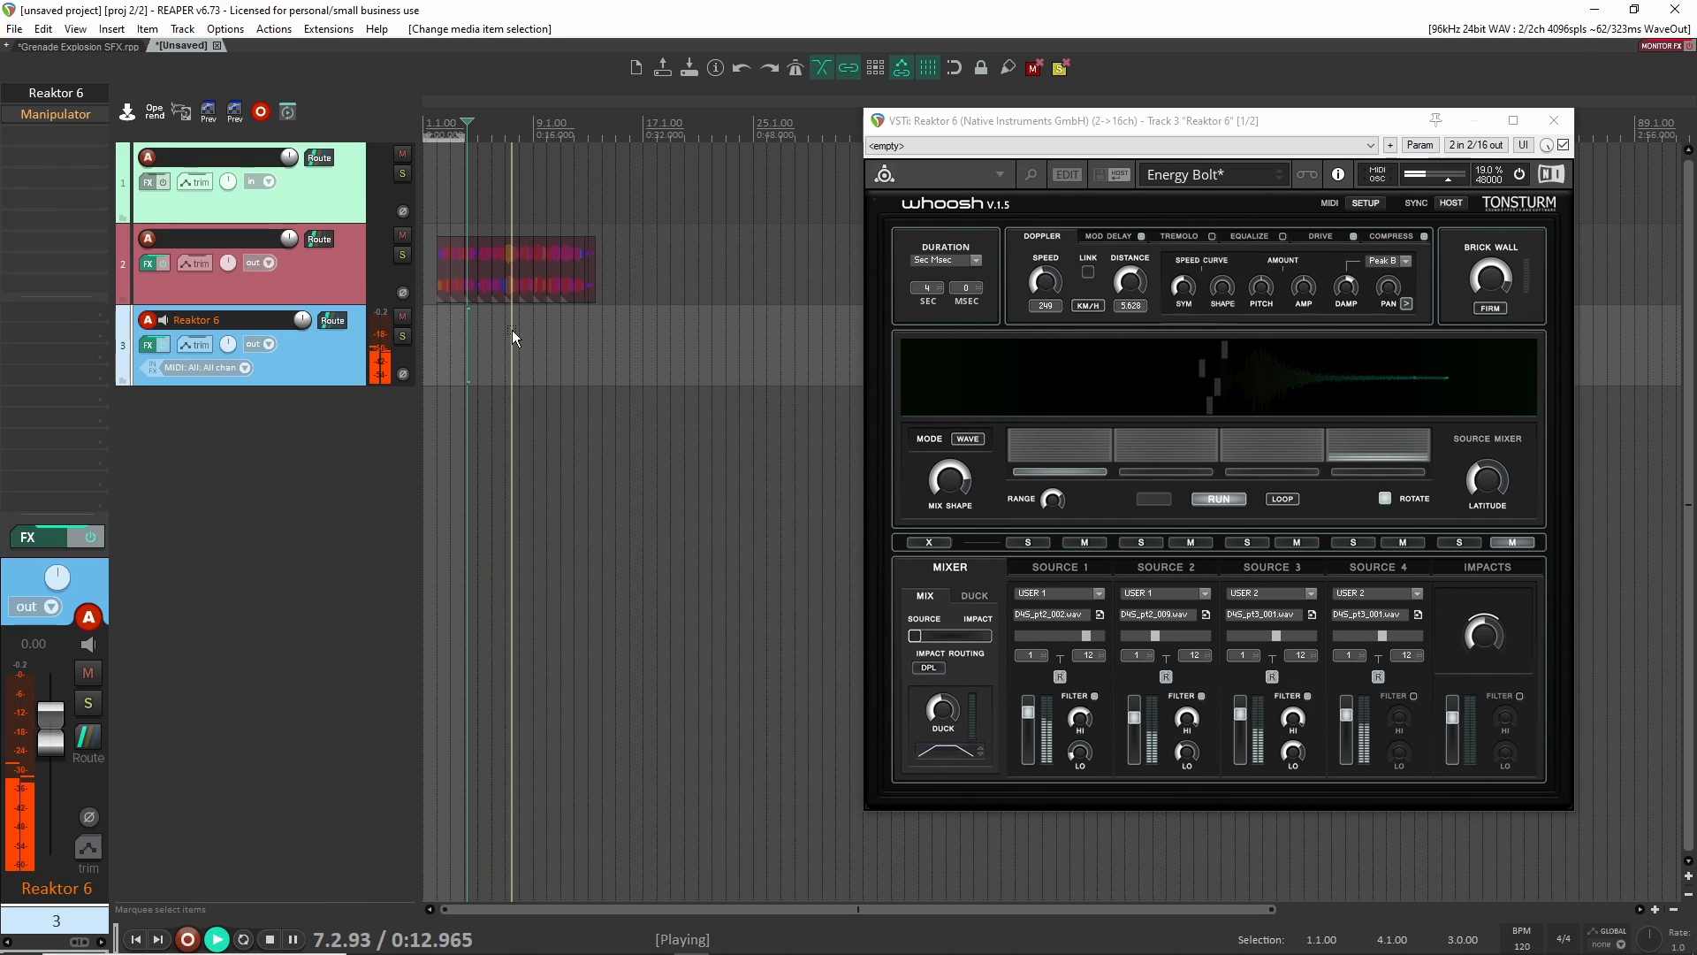
key(space)
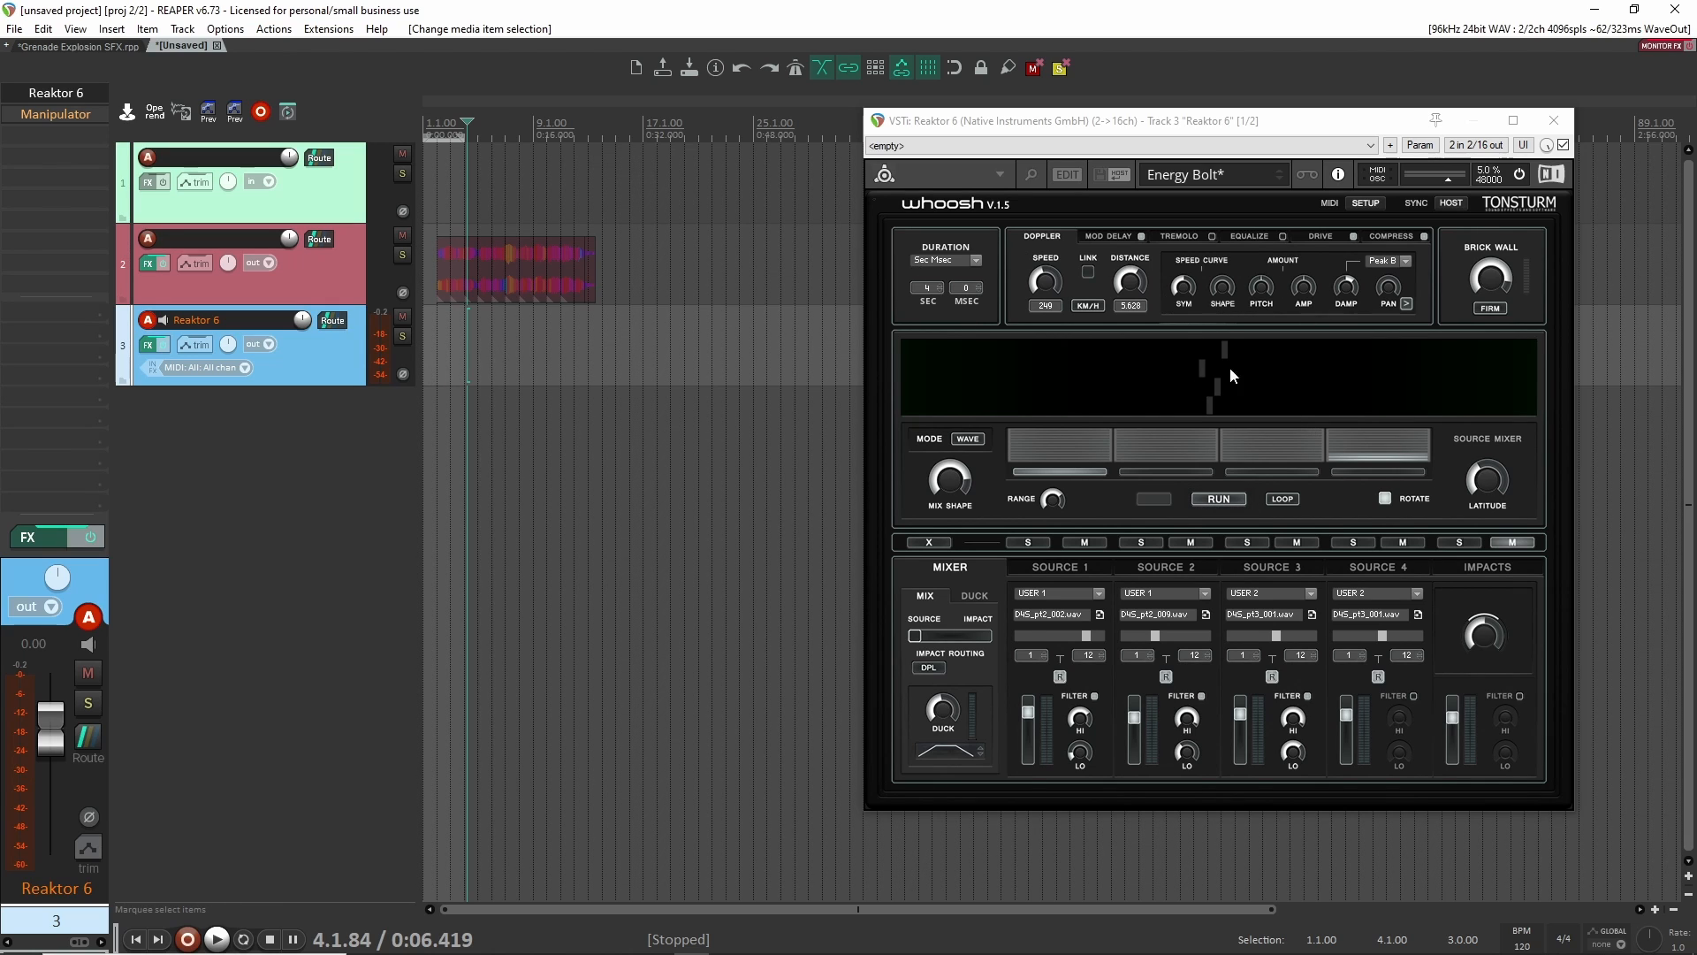
click(1183, 298)
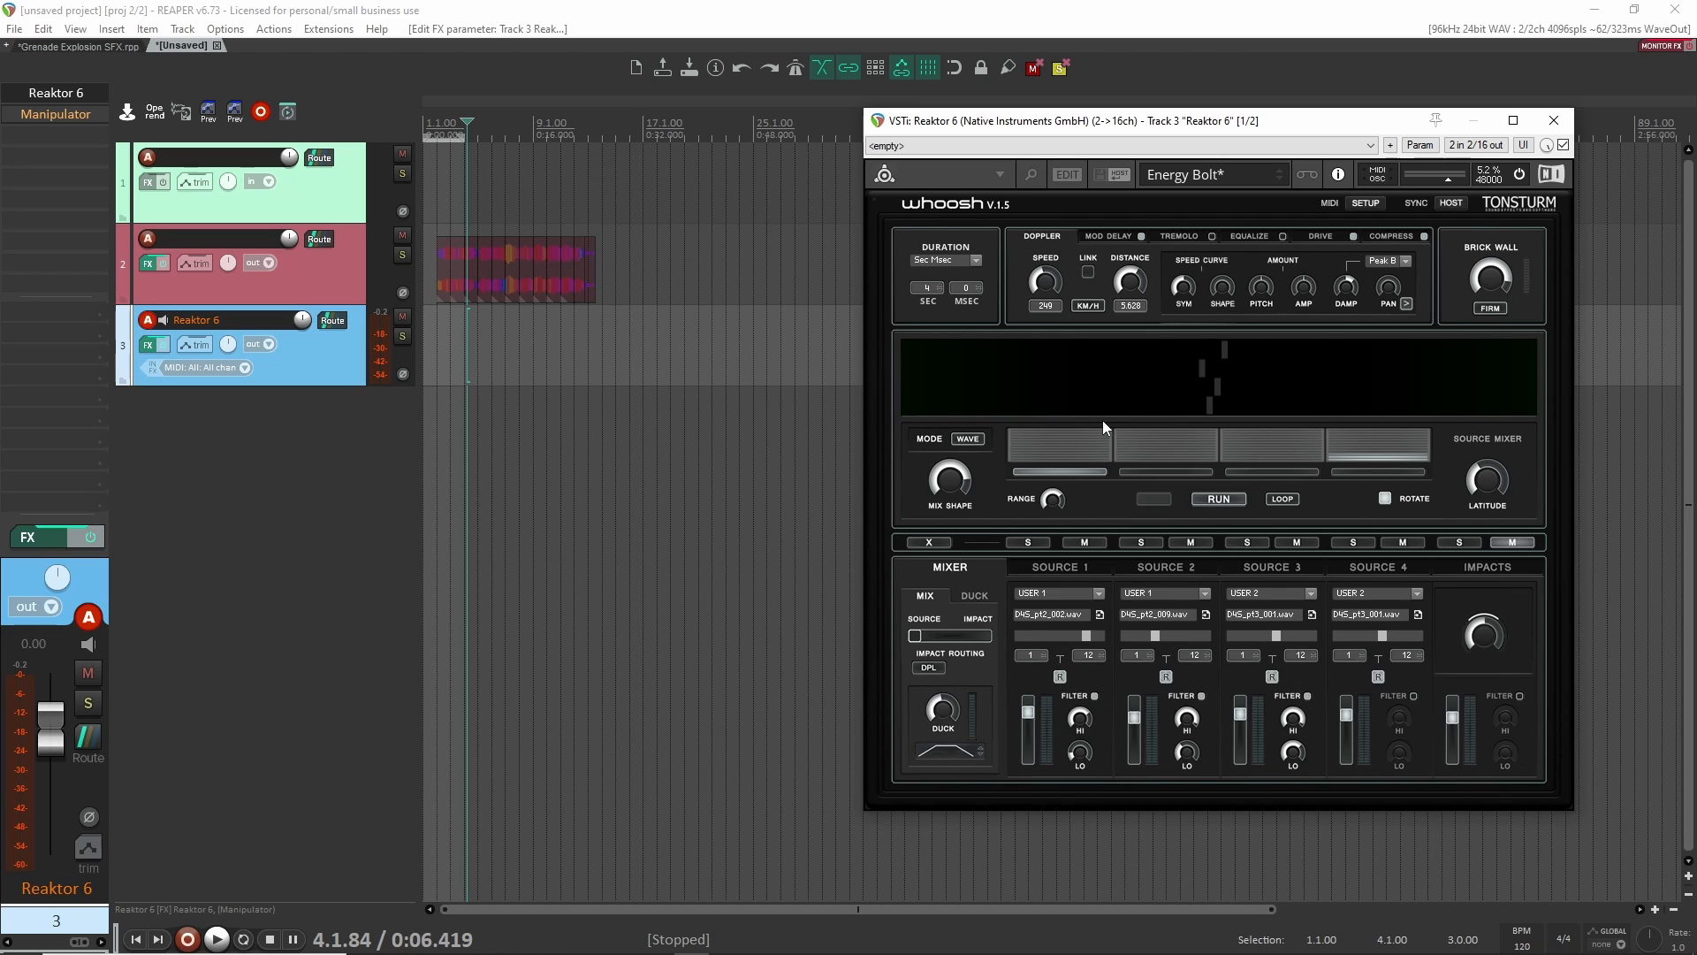
Check whoosh's Drive and Compress settings and audition its output from the end of bar 14.
click(1345, 236)
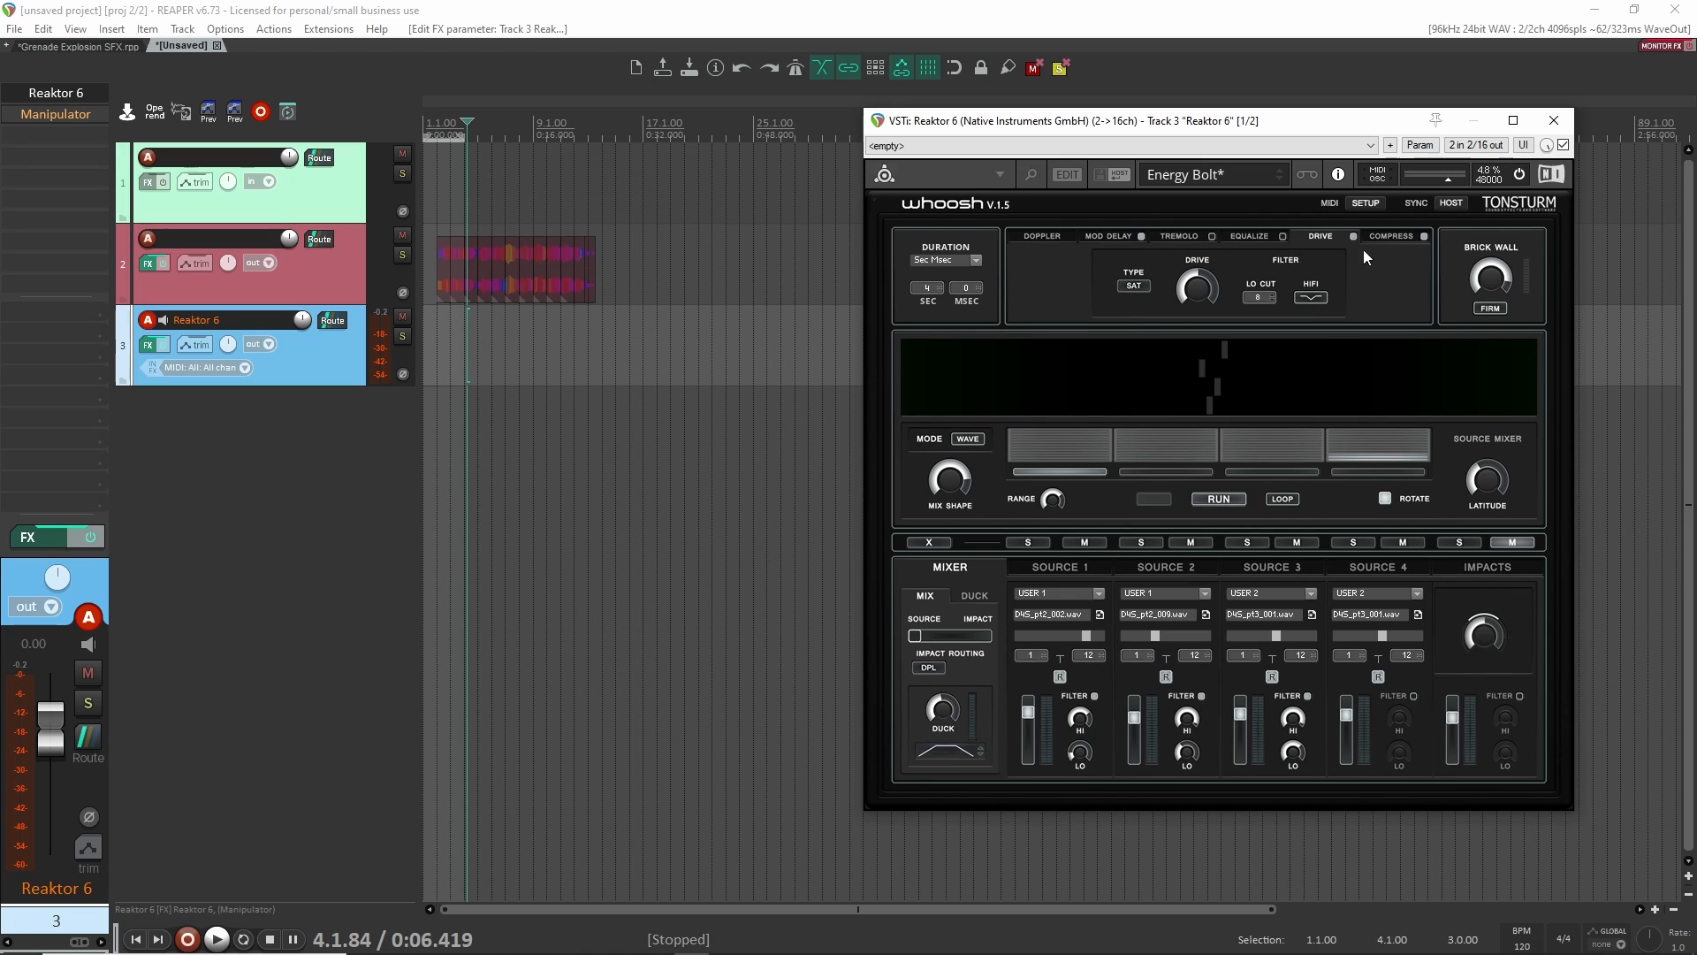
click(1388, 237)
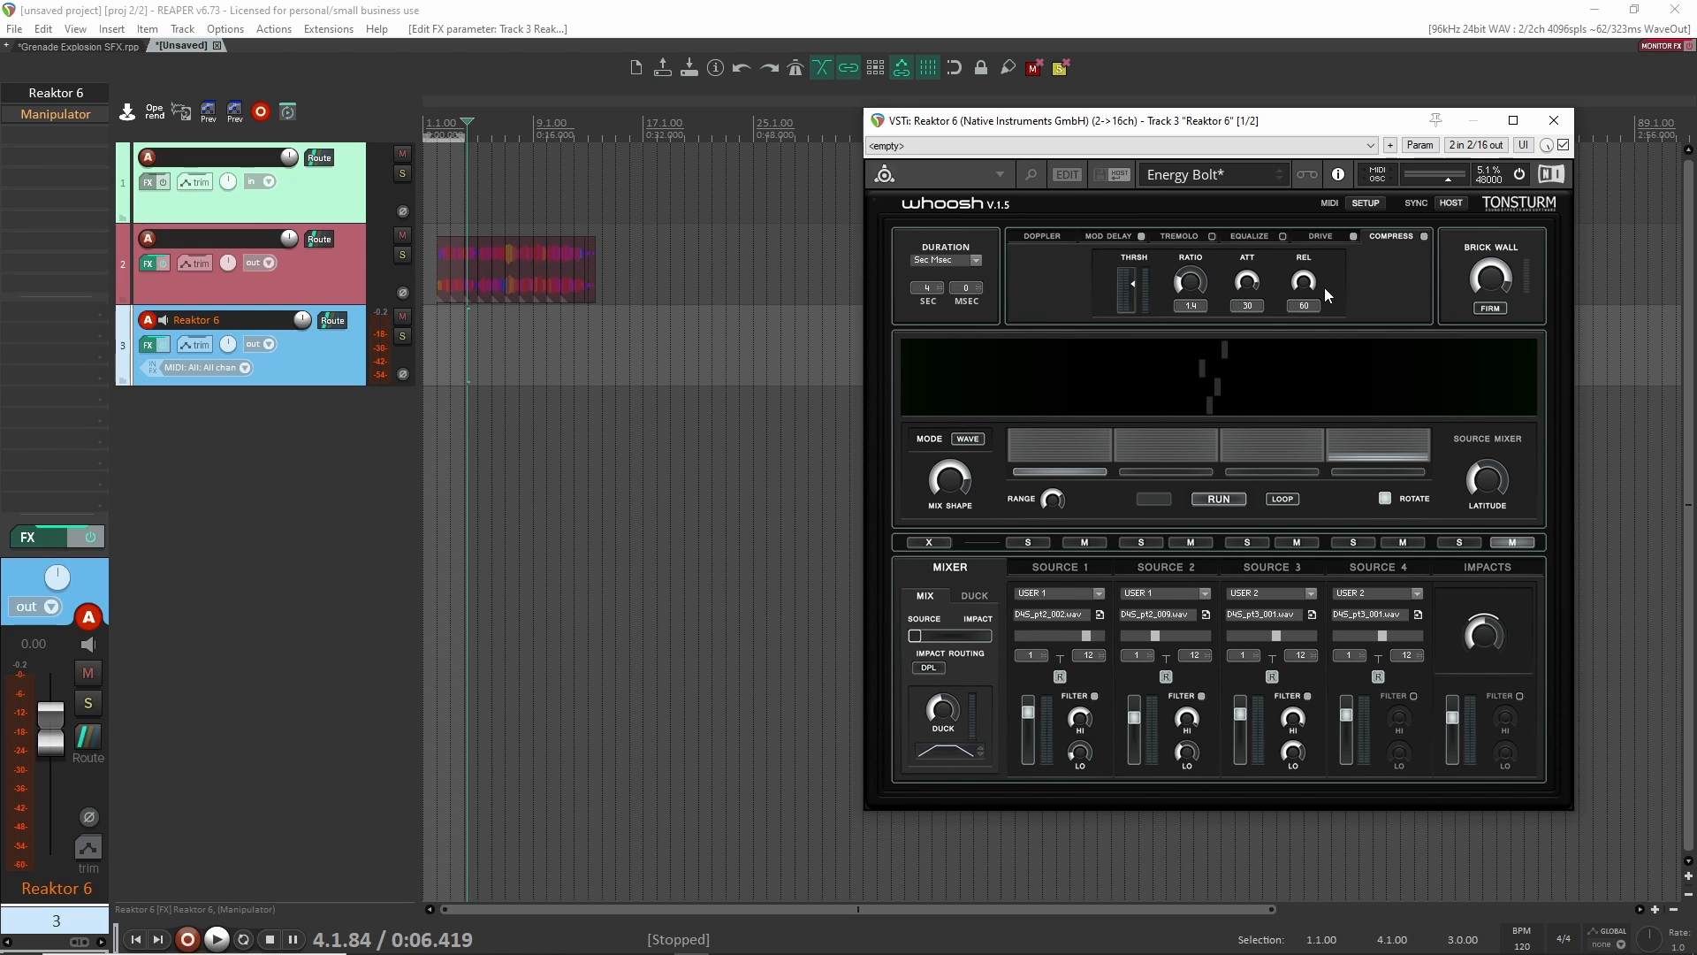
click(615, 333)
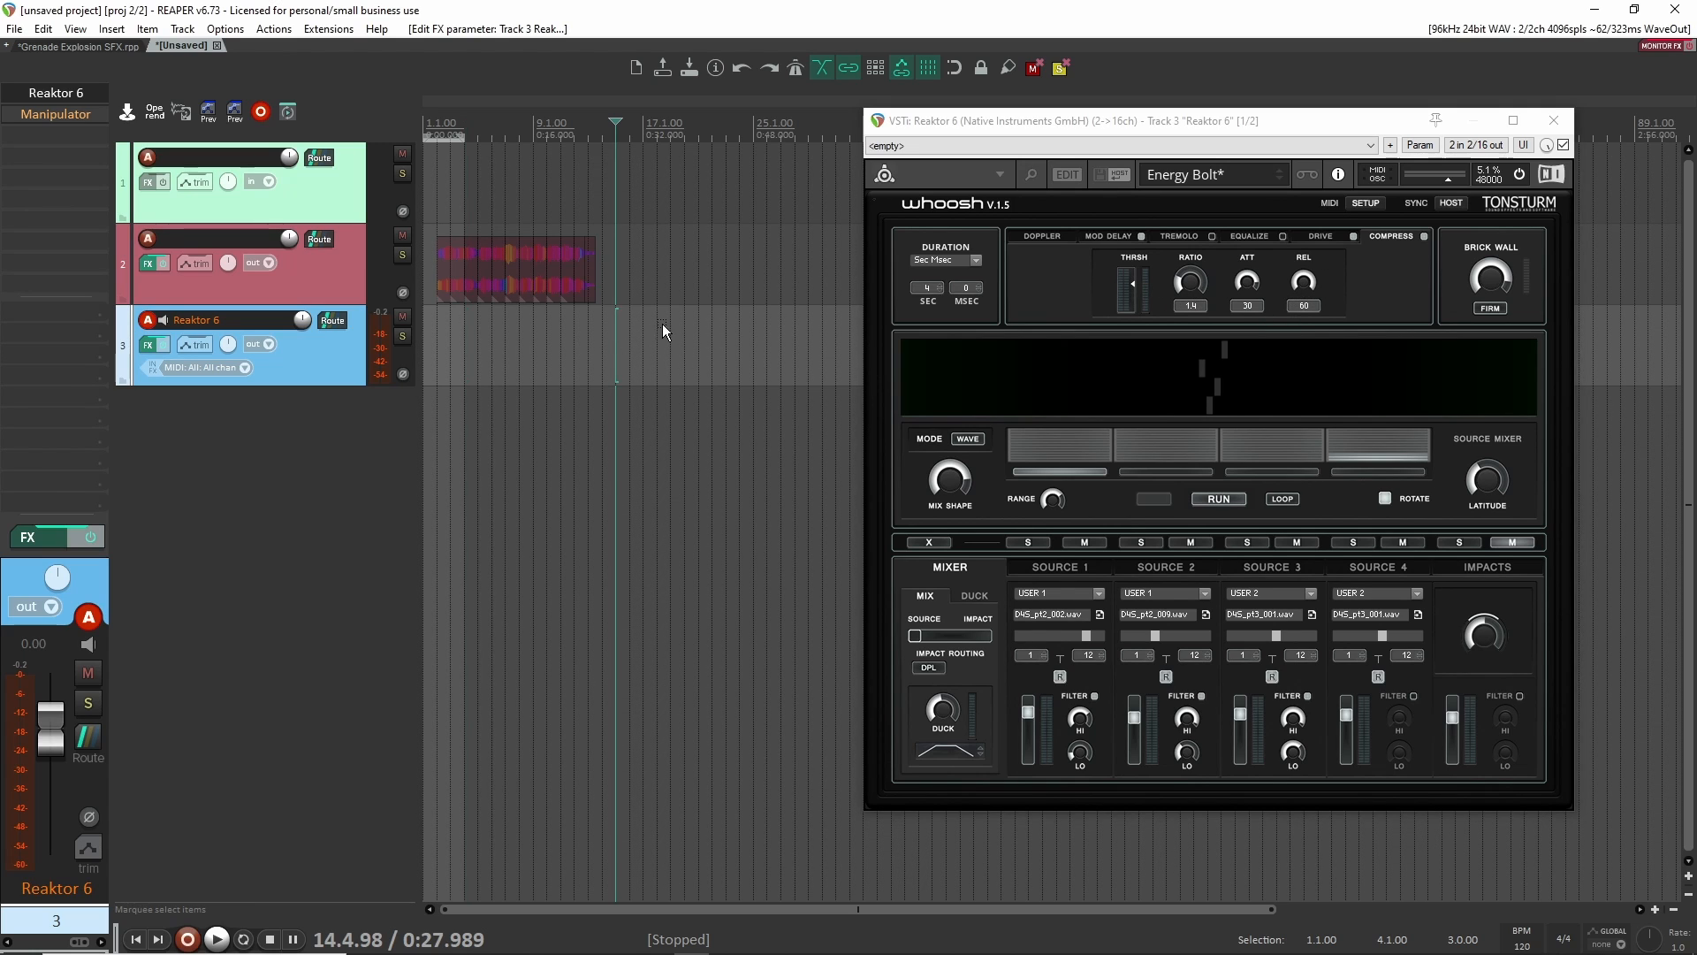
key(space)
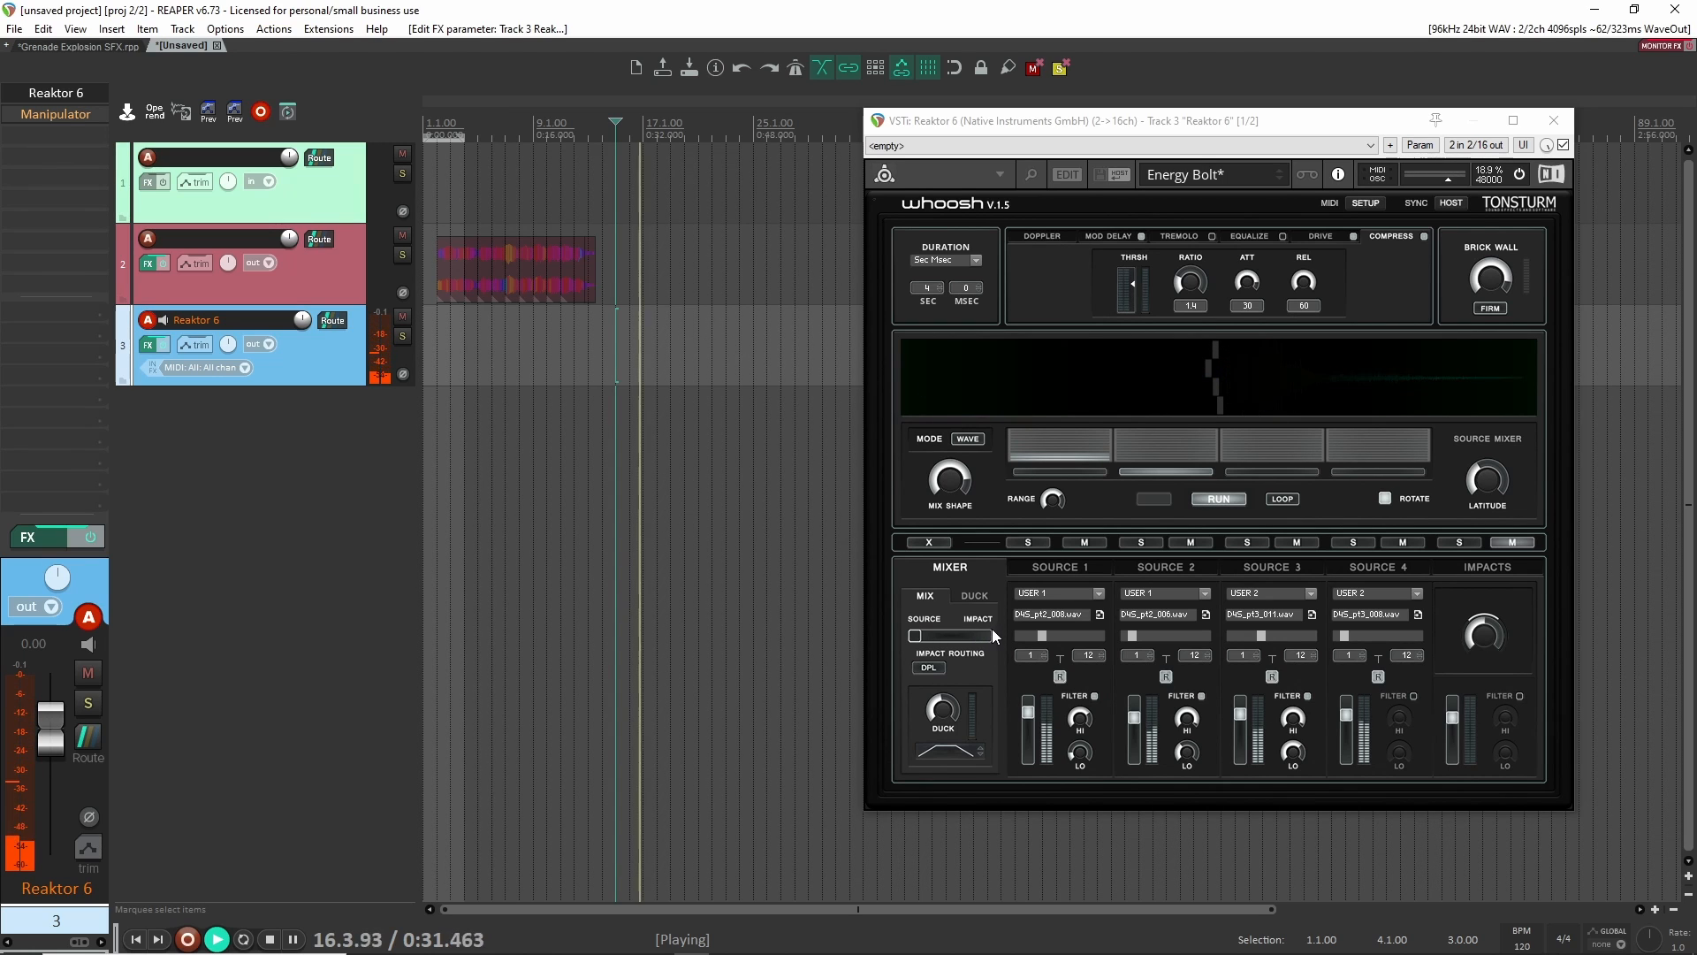
key(space)
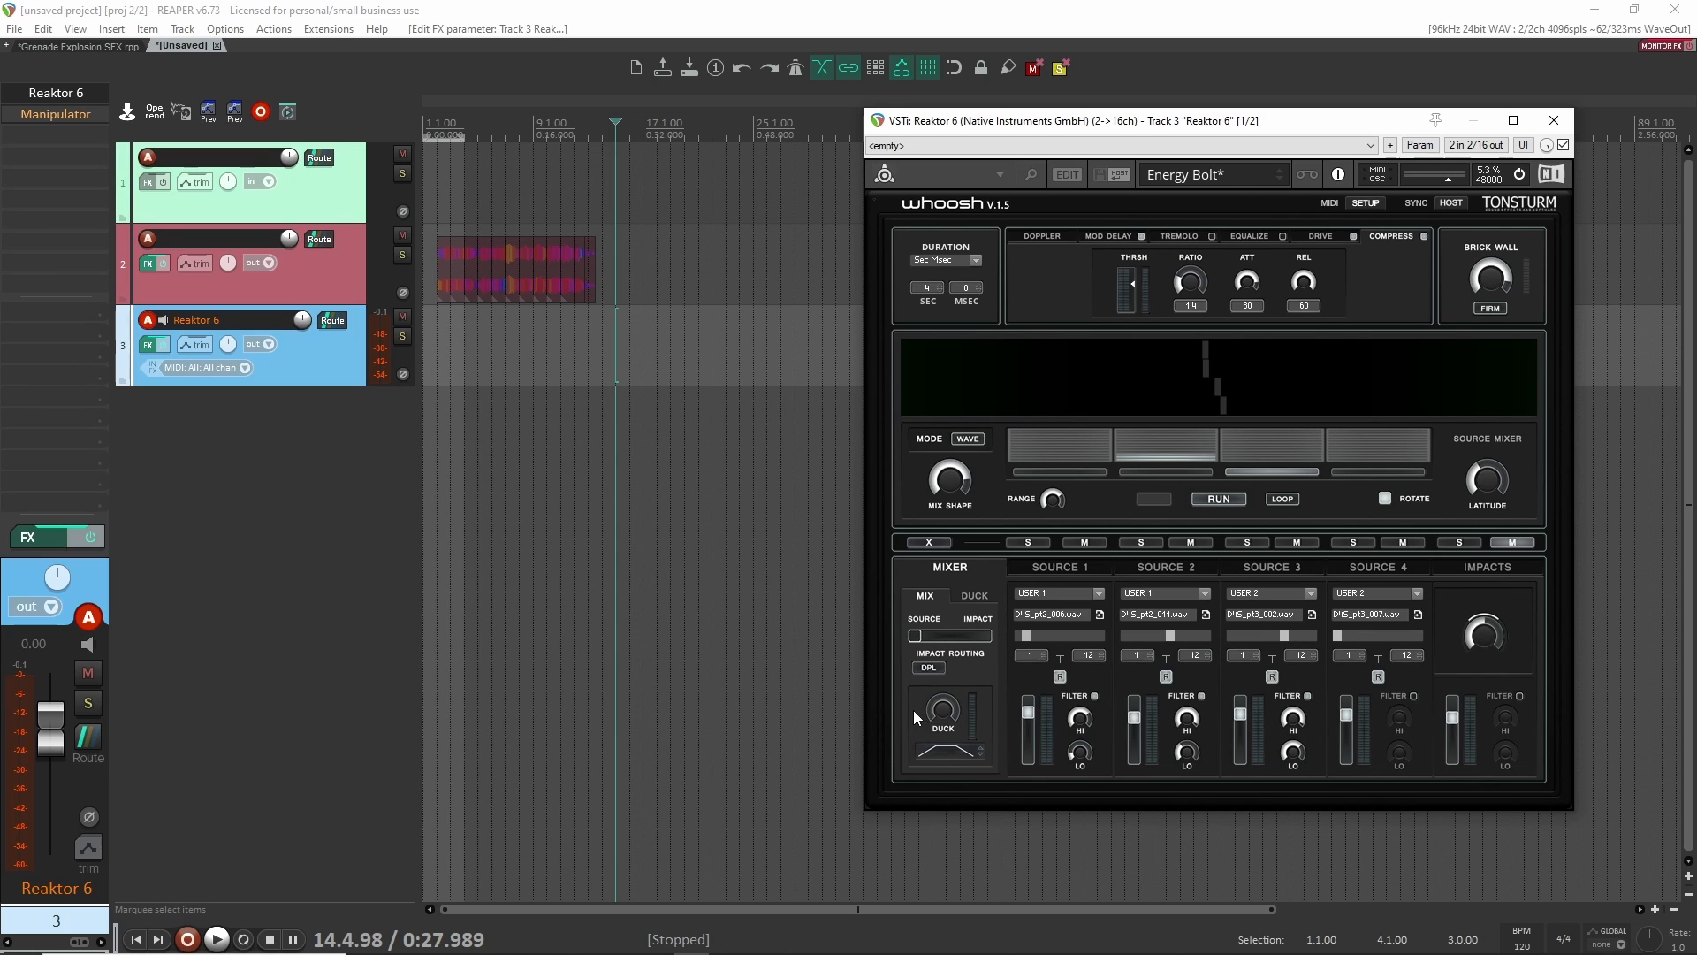
Audition several more randomised whoosh variations from the same spot and view the Source 4 page.
key(space)
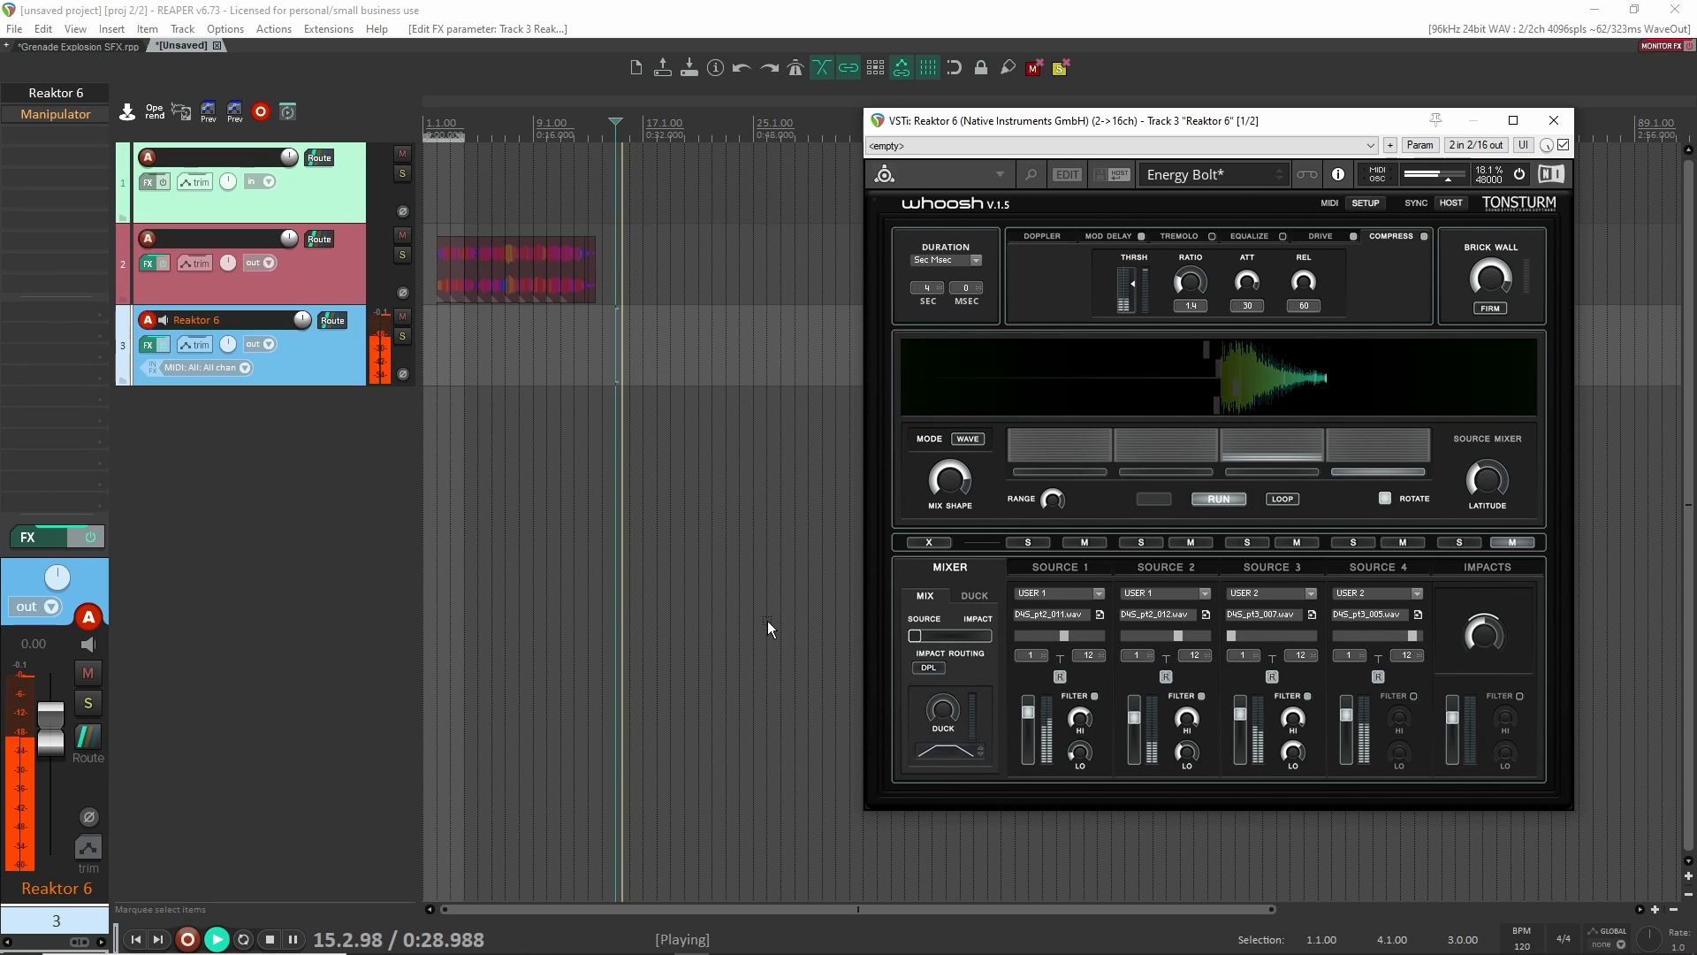
key(space)
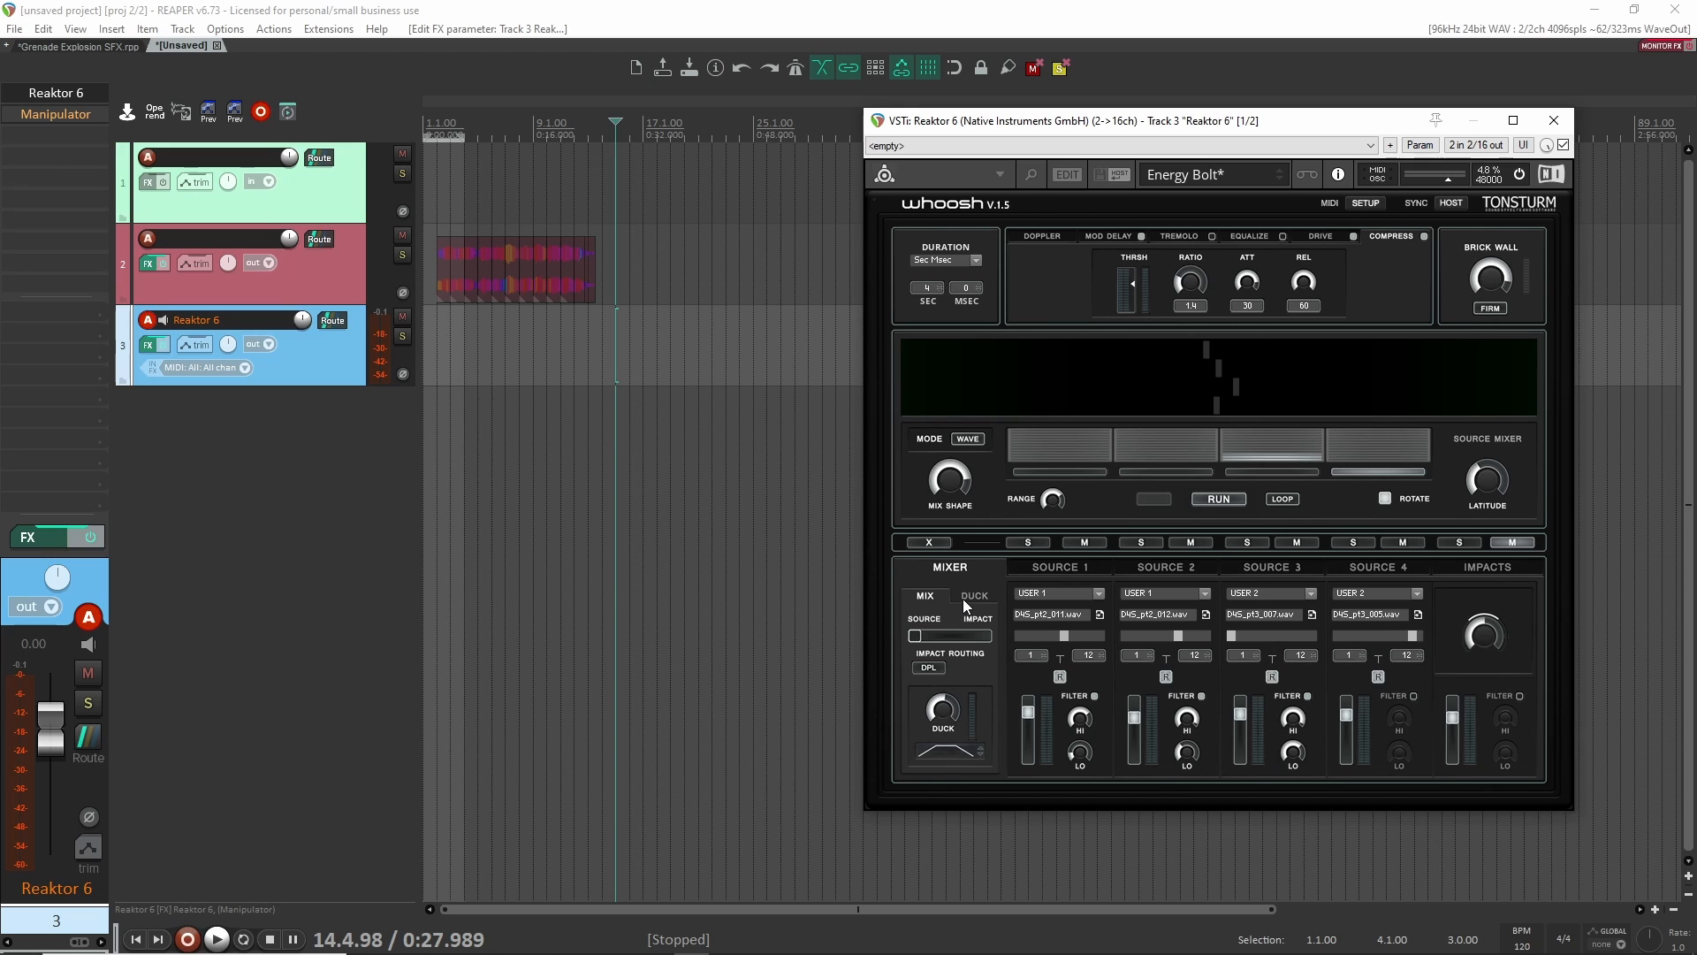
key(space)
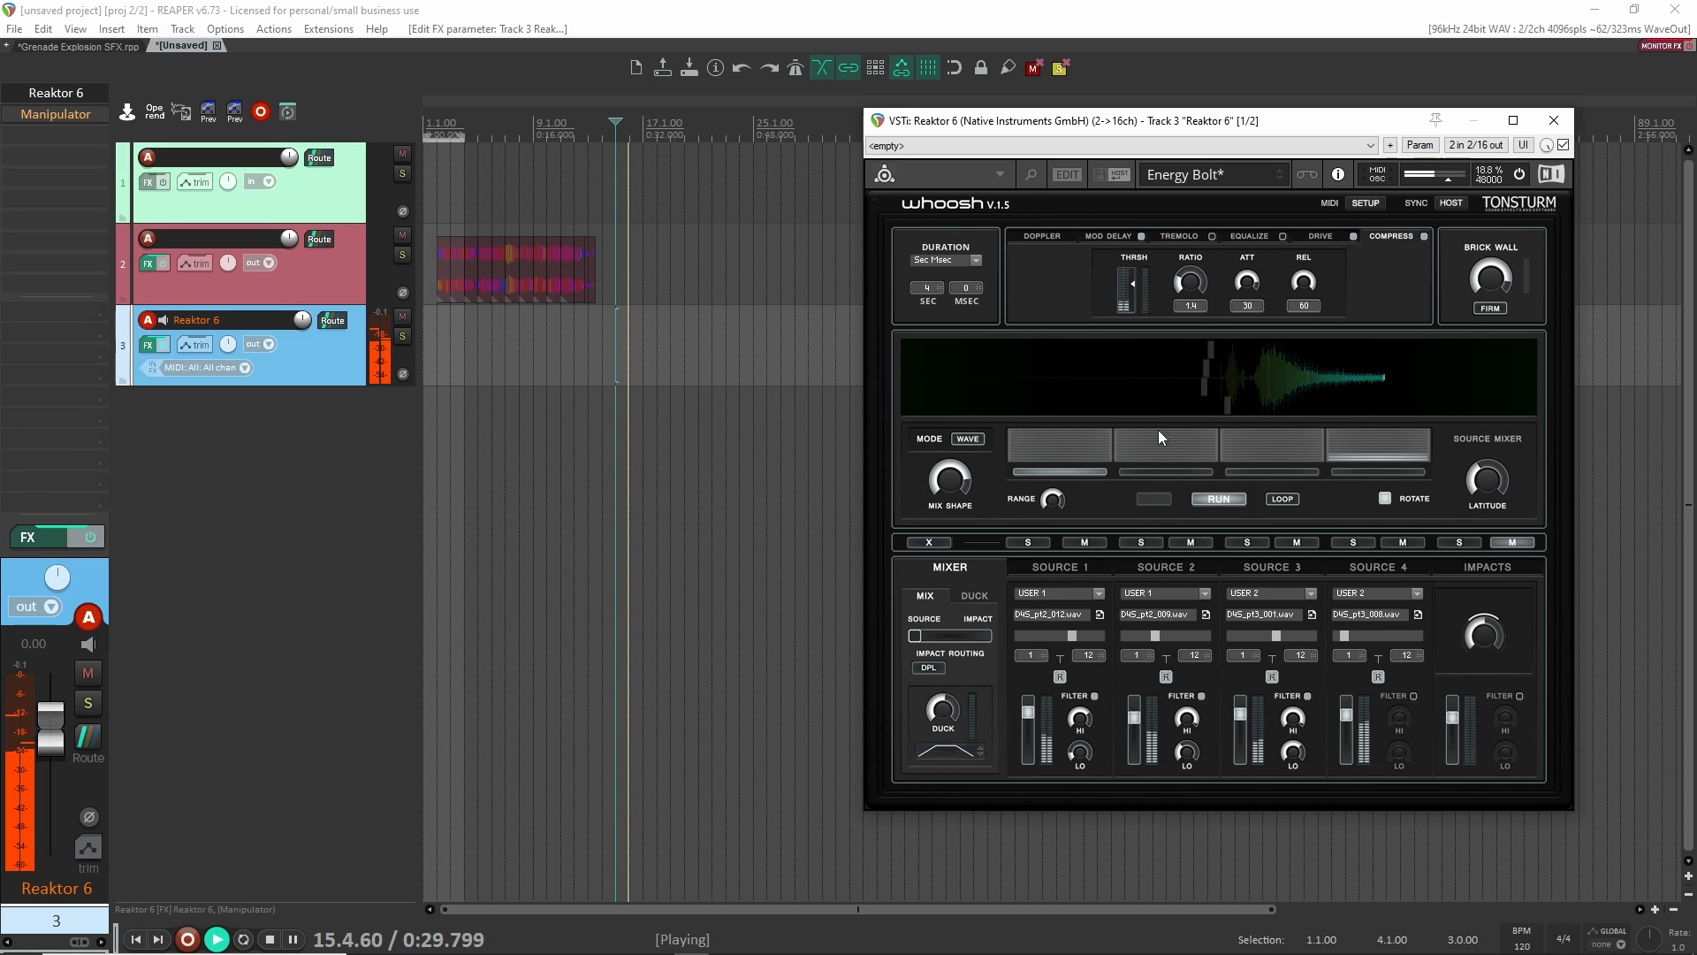
key(space)
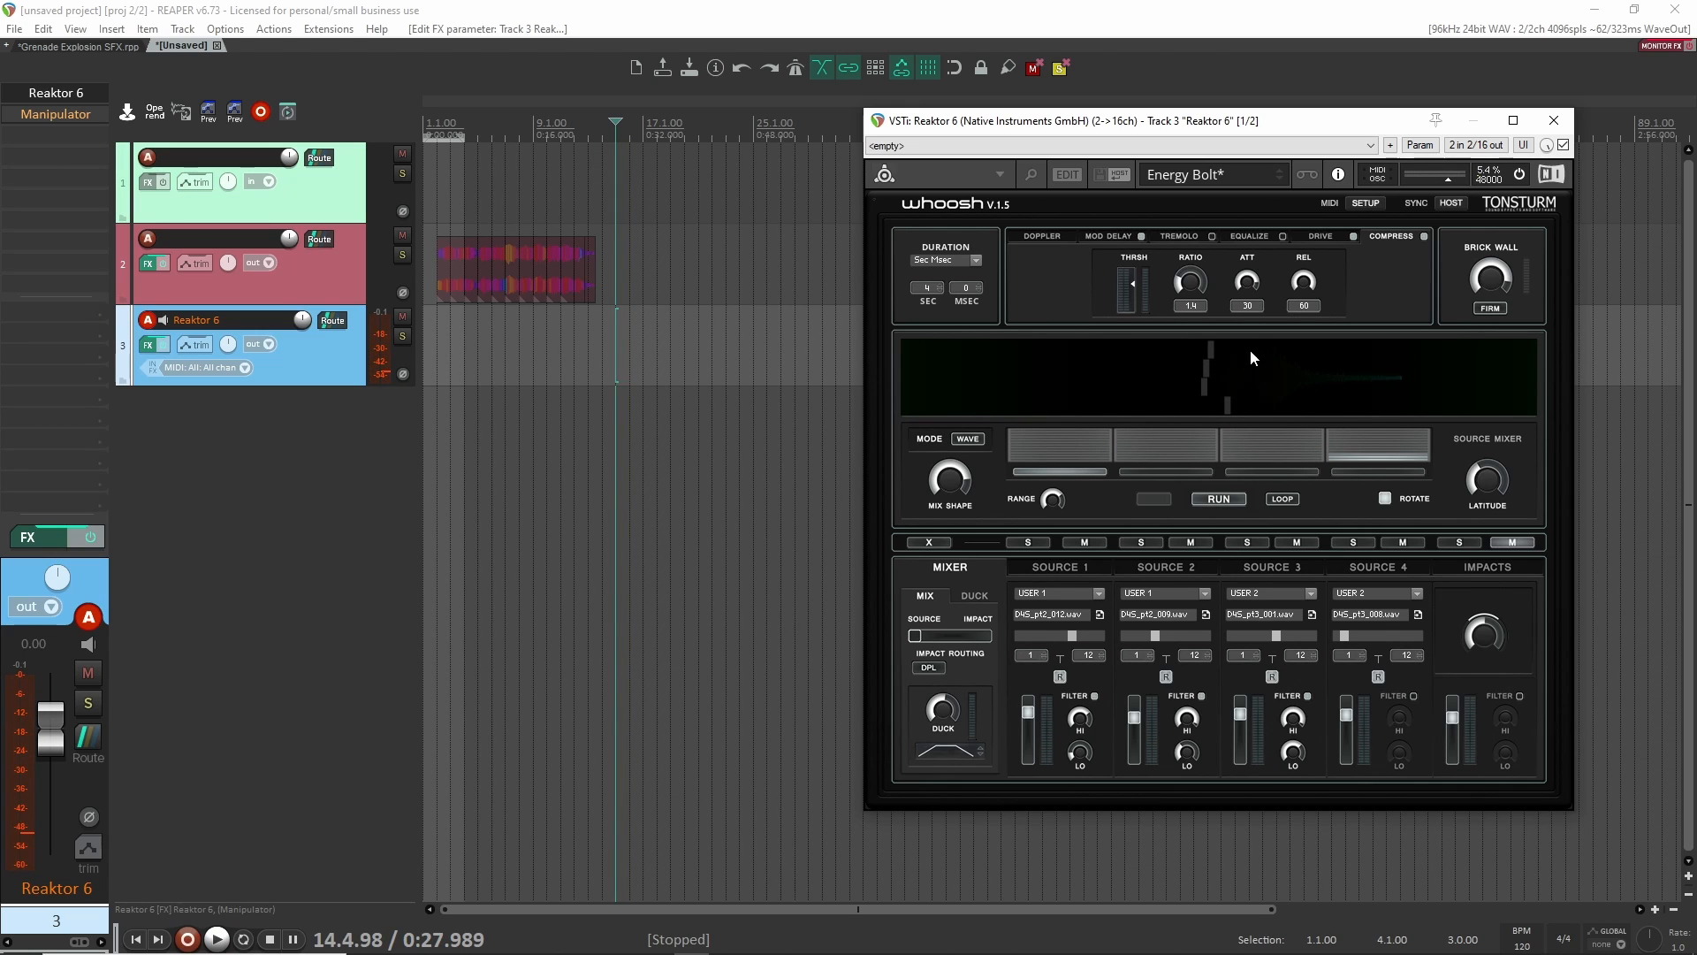
key(space)
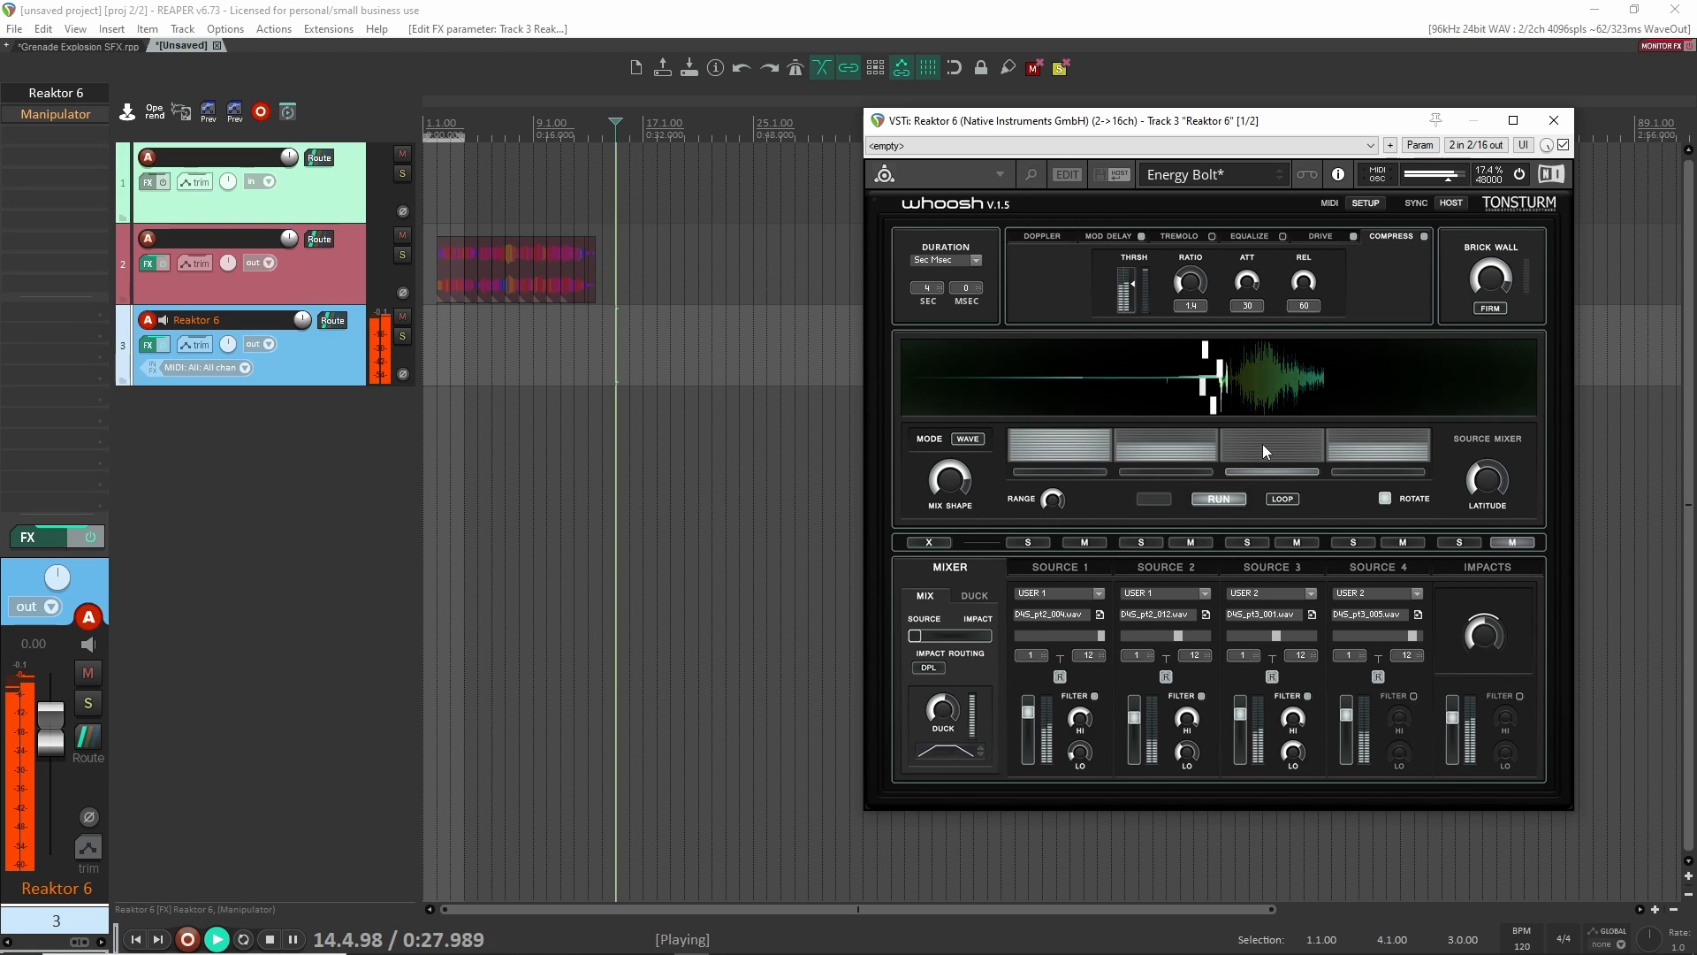
key(space)
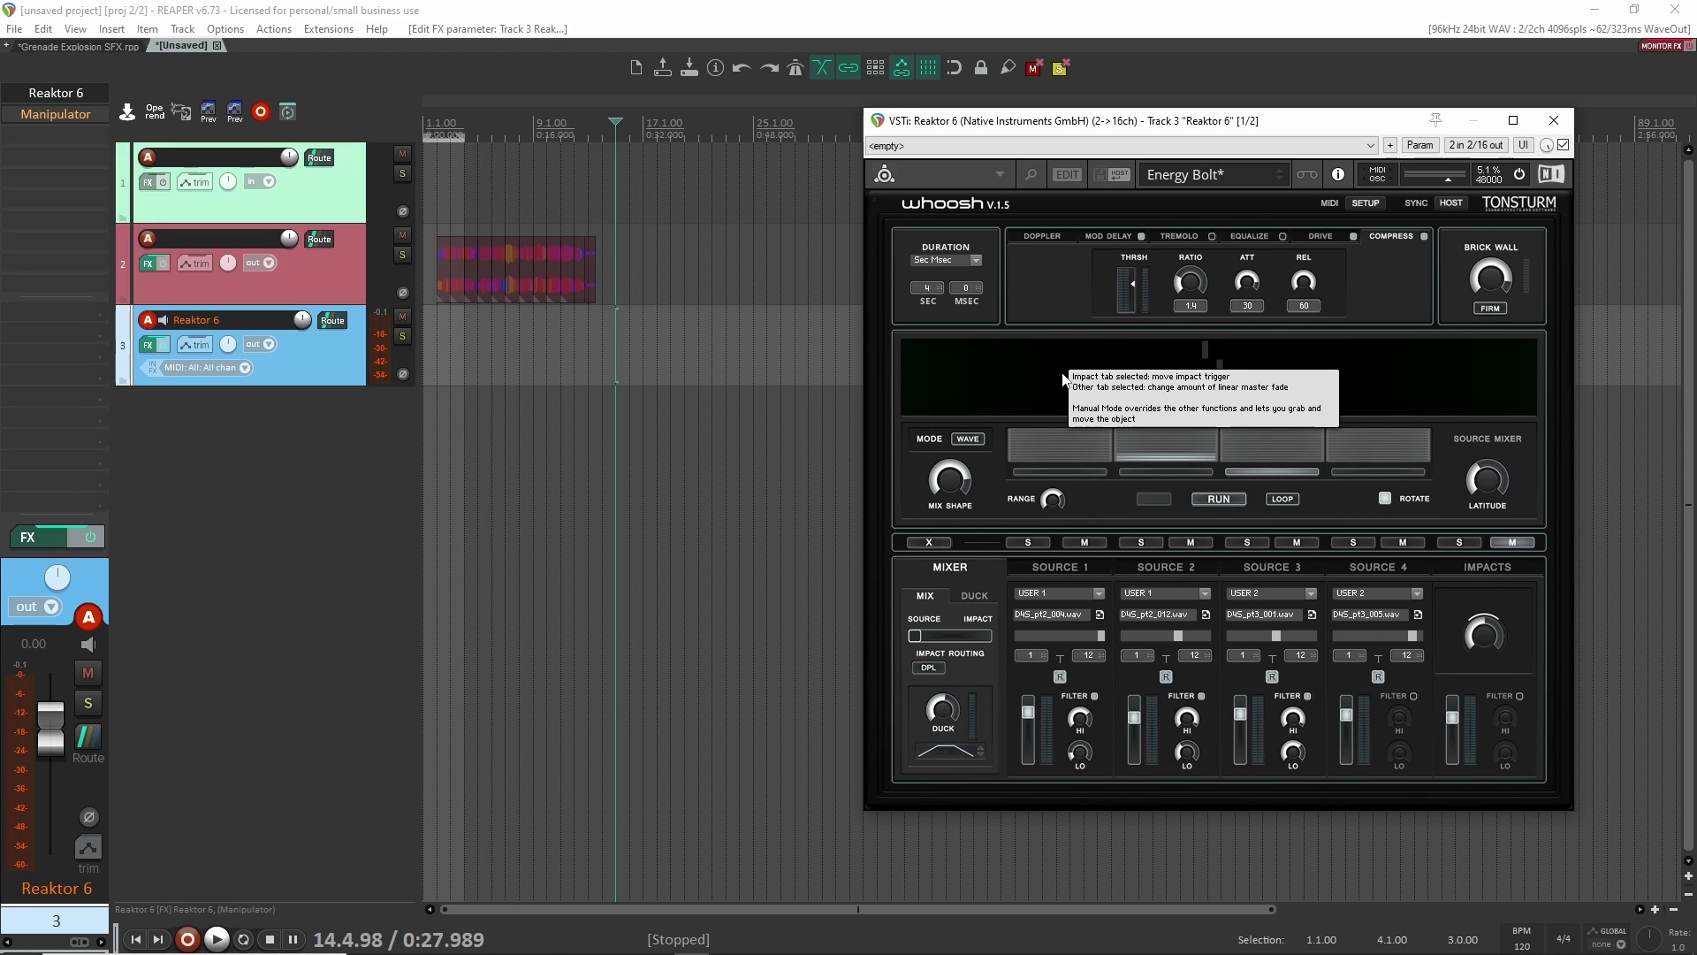
key(space)
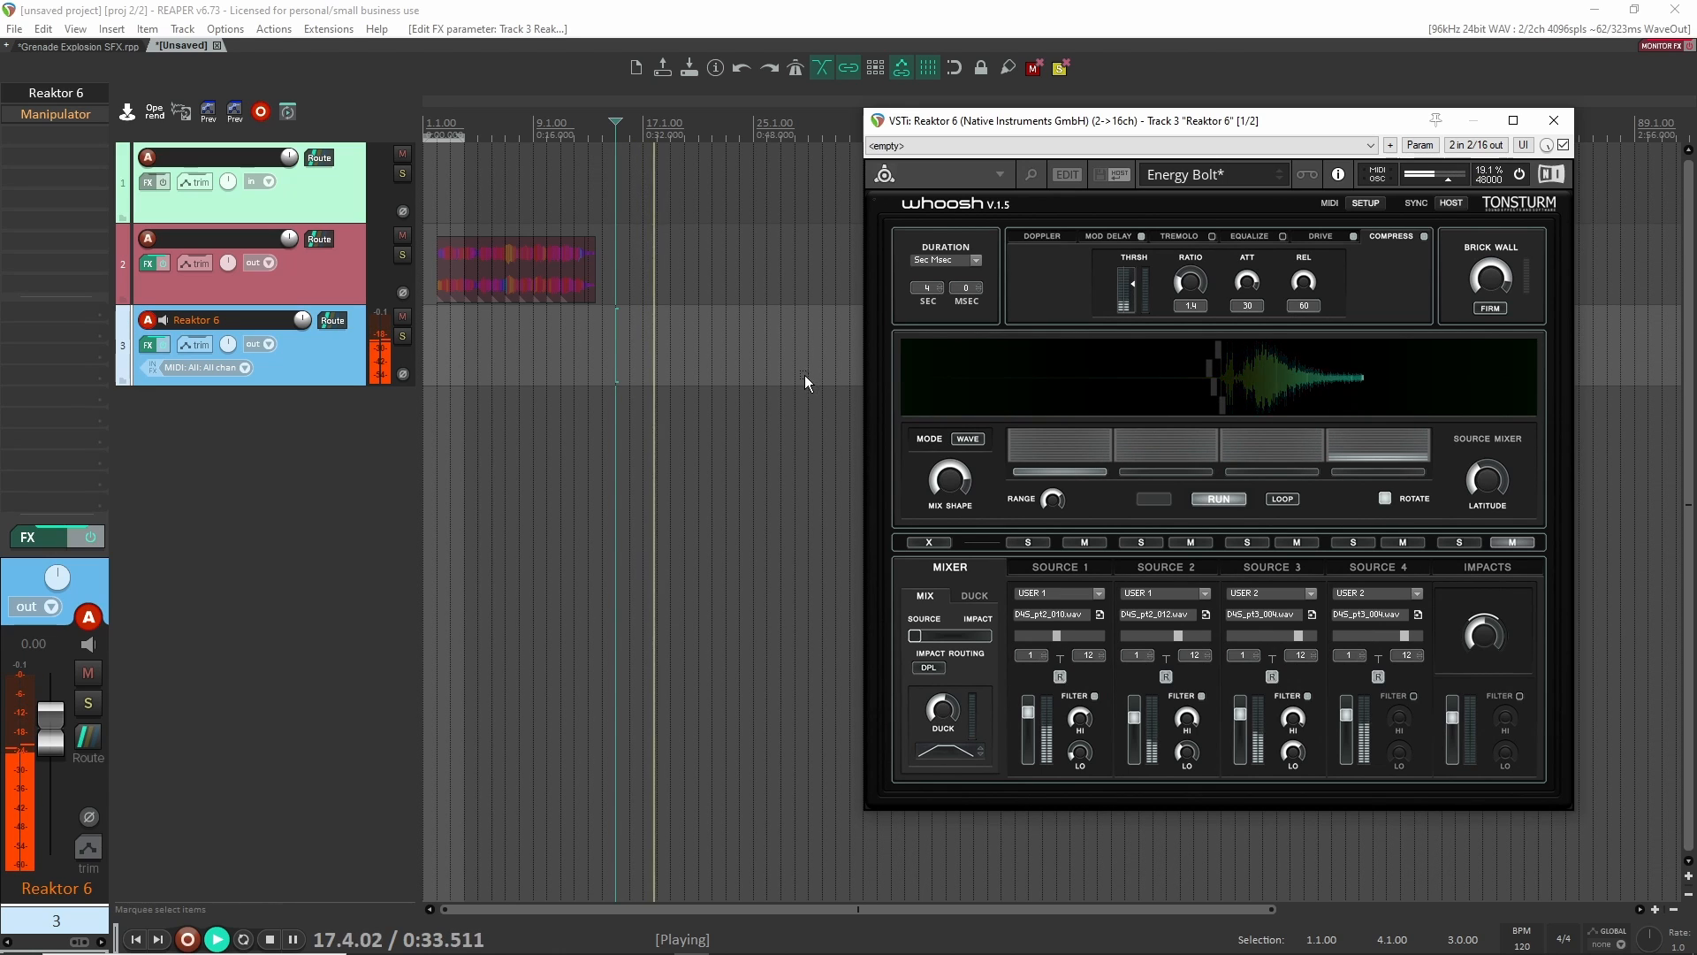
click(1064, 564)
click(1372, 566)
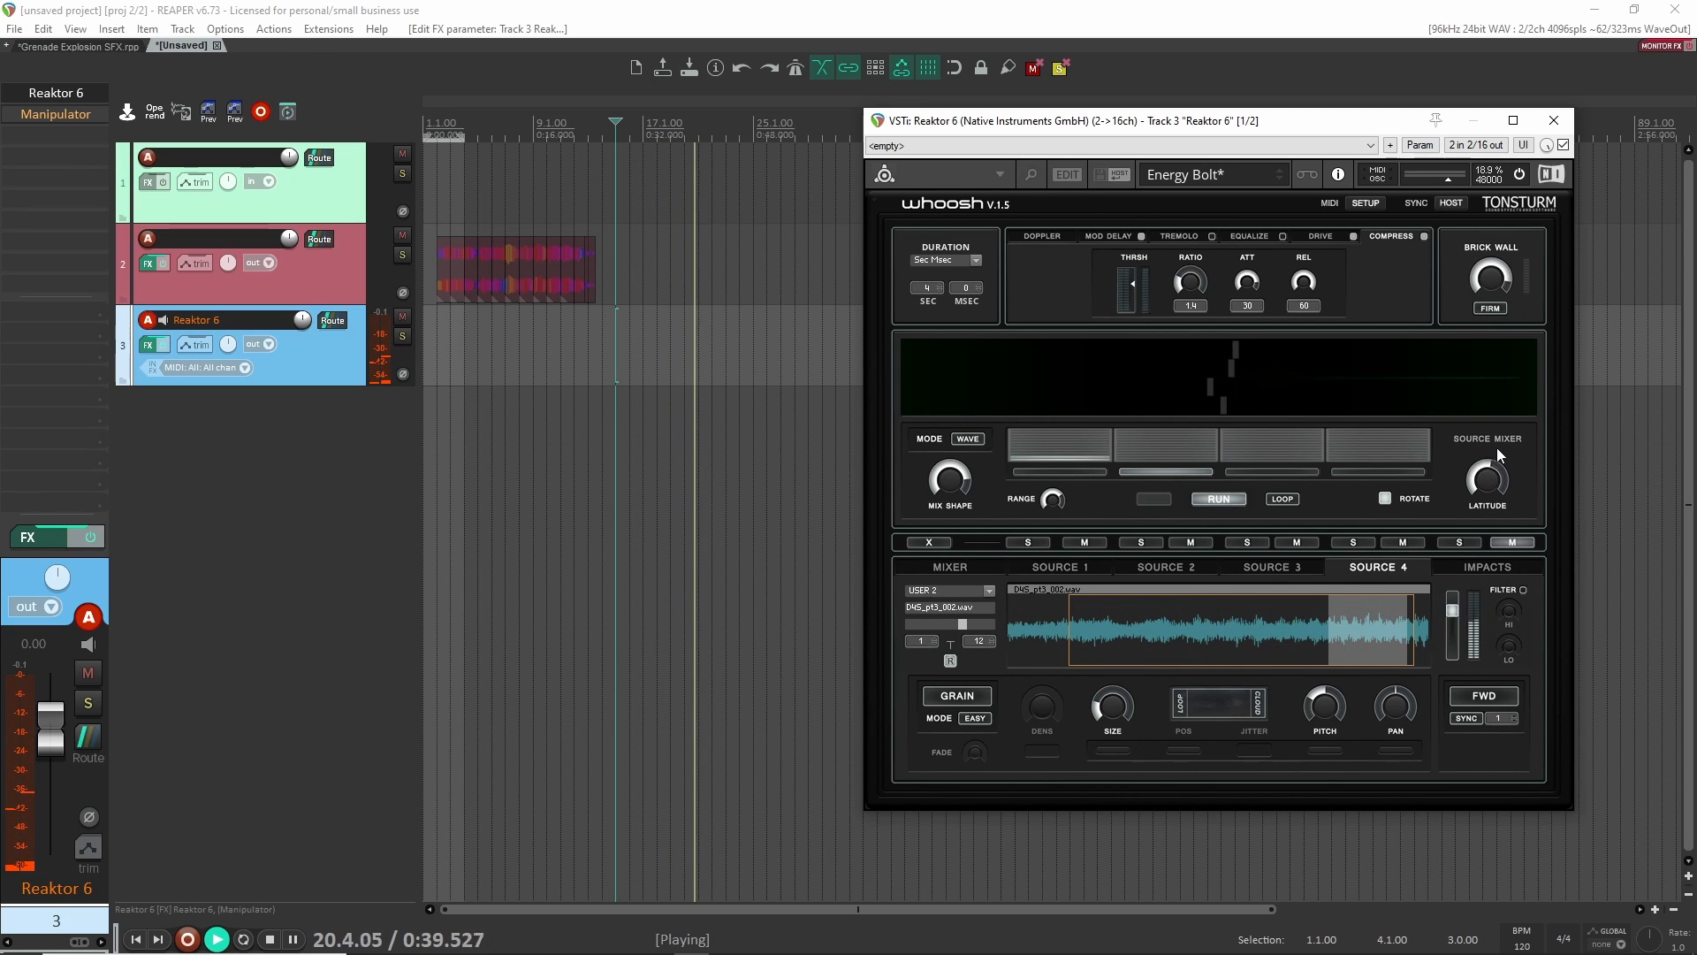
key(space)
Record whoosh variations on the Reaktor 6 track from about bar 13, plus a second take from about bar 29, and view the Doppler settings.
click(595, 359)
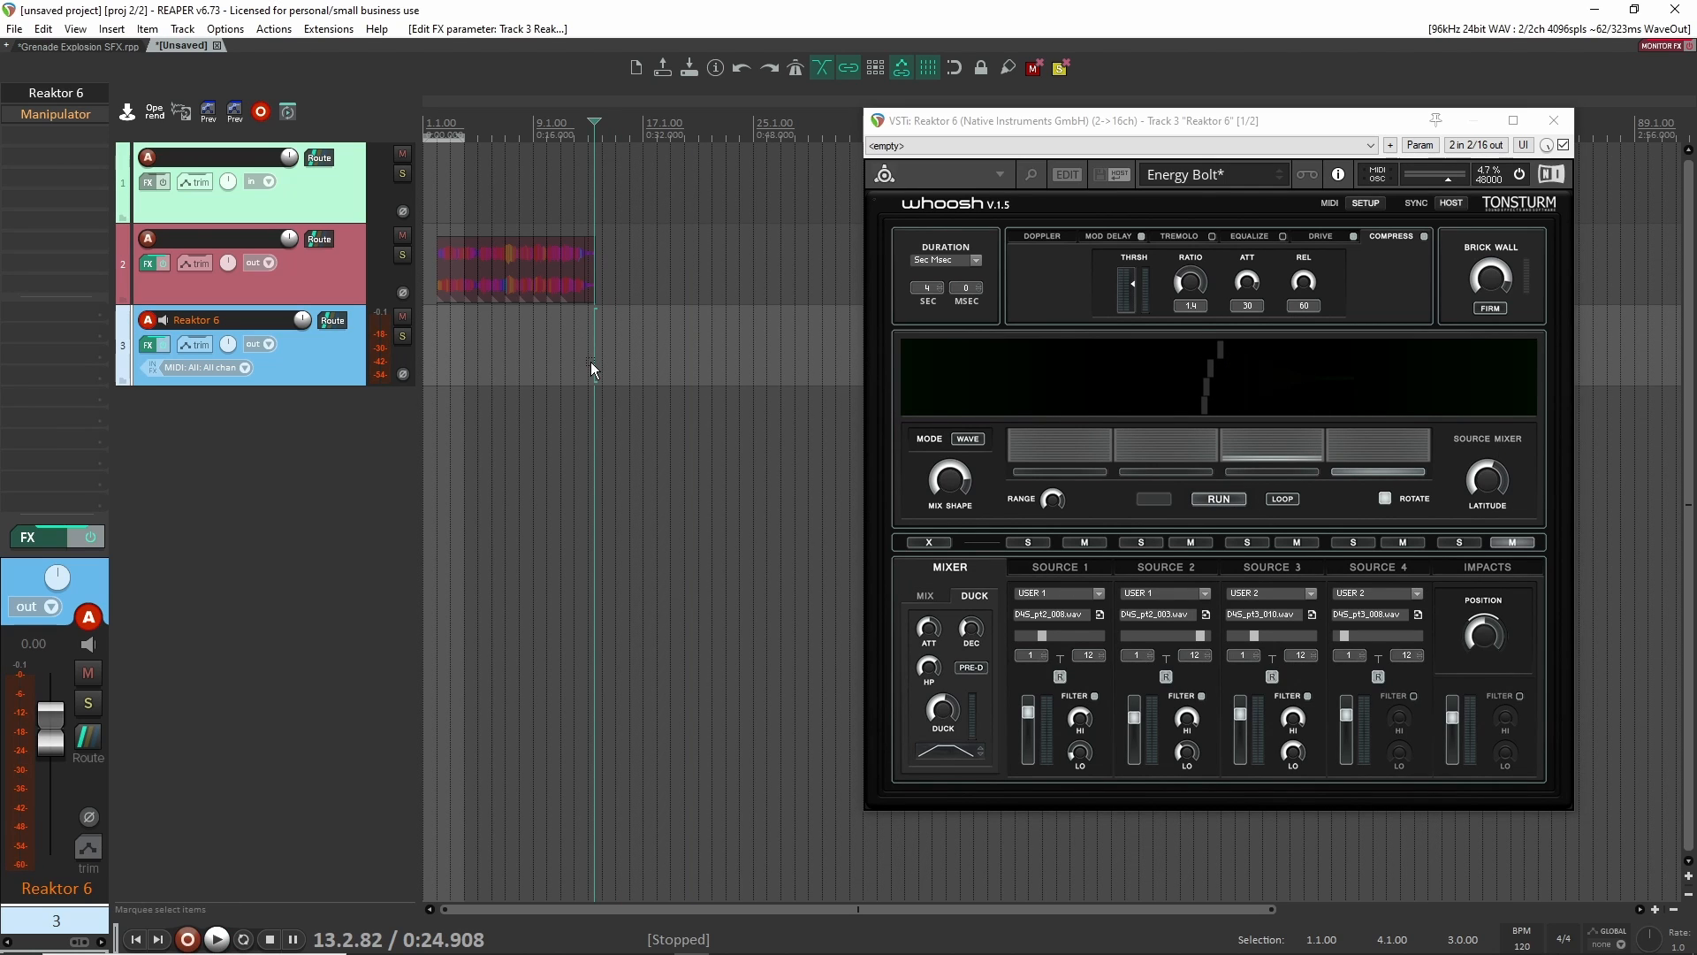
key(ctrl+r)
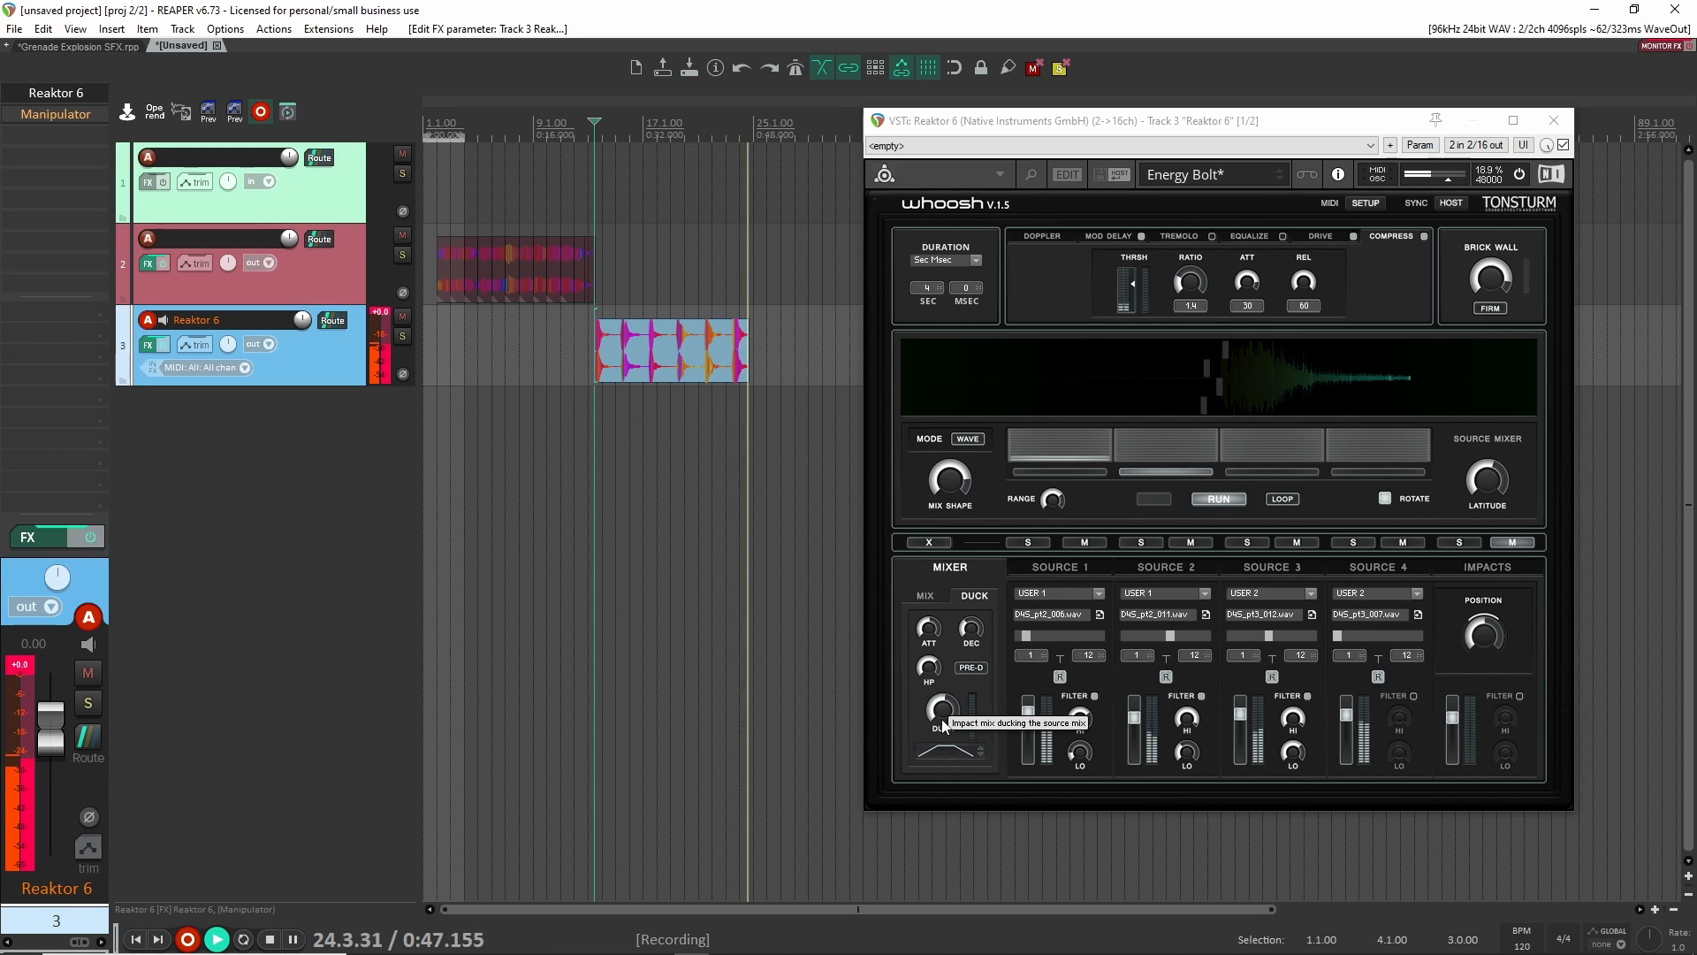
click(809, 335)
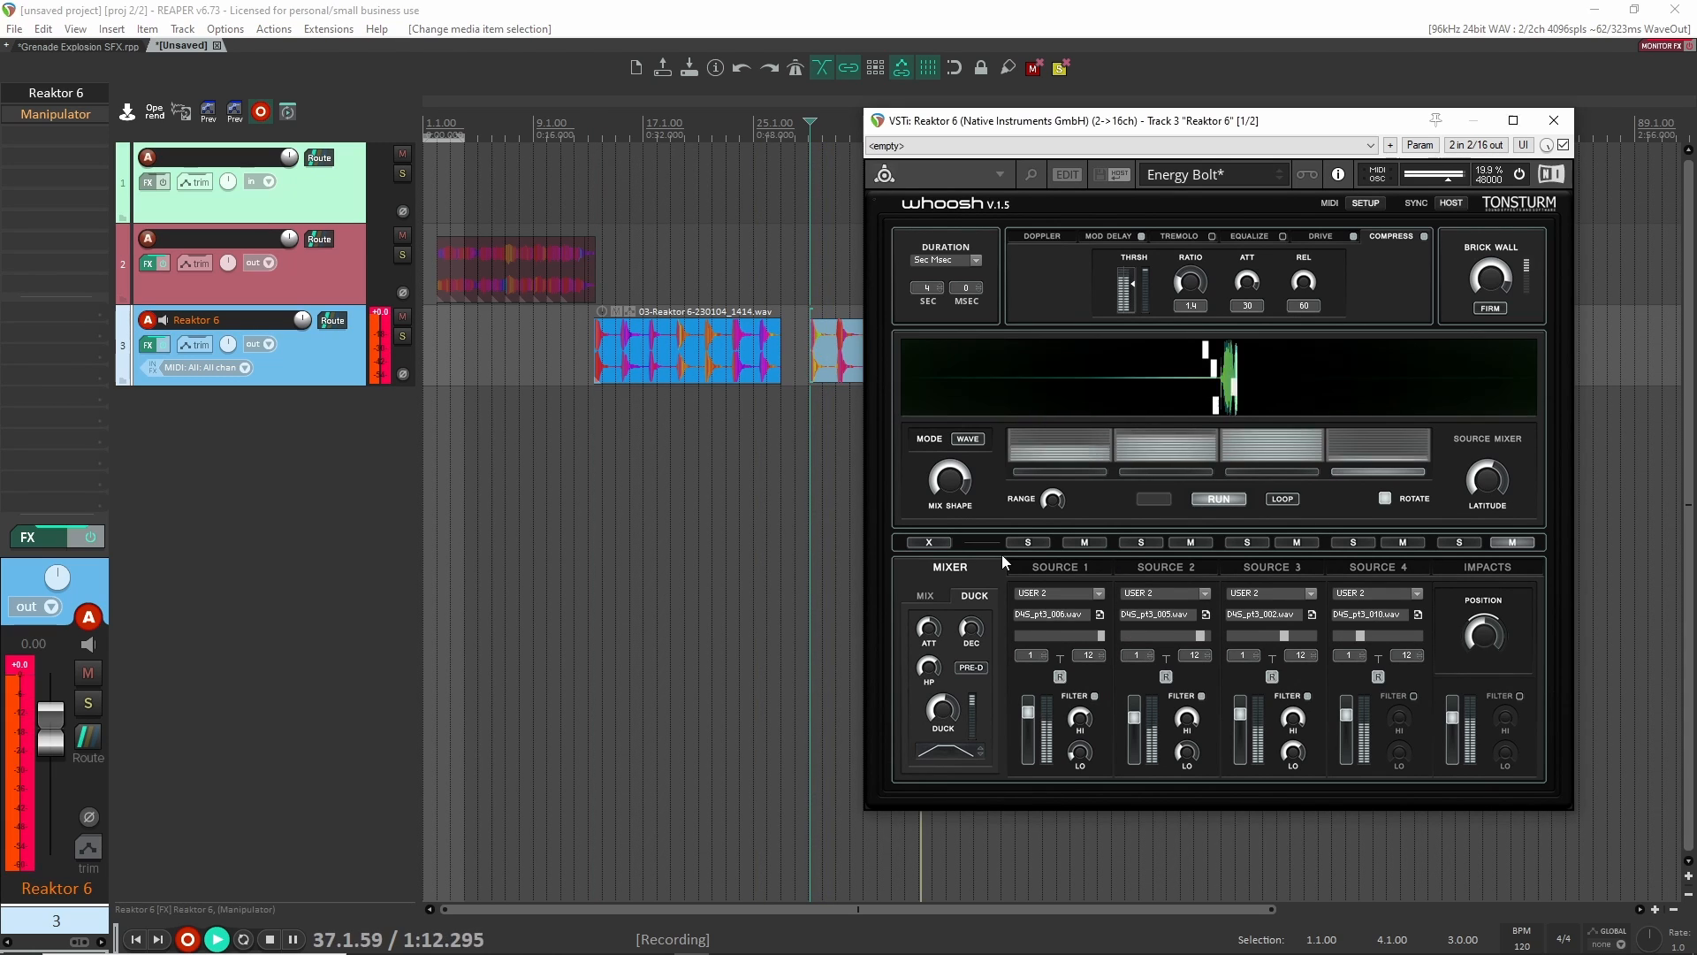
click(1040, 234)
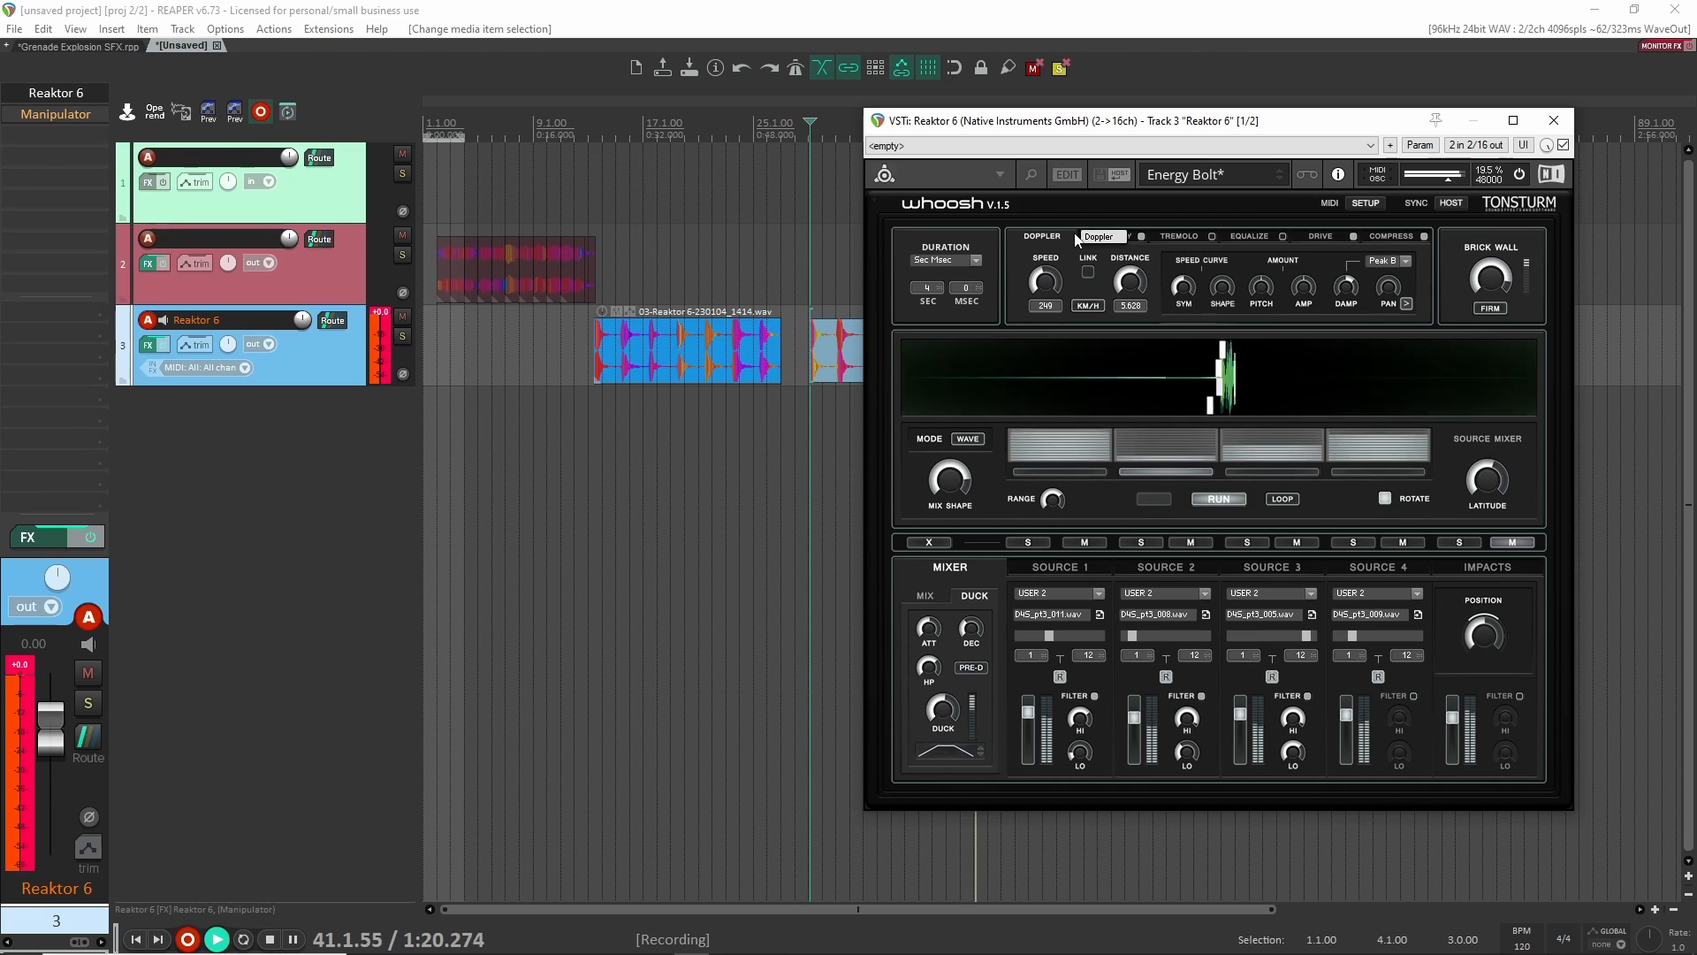
Copy three explosion slices from the second recorded take into track 6 of the Grenade Explosion SFX project at about bar 72.
scroll(676, 416, down, 1)
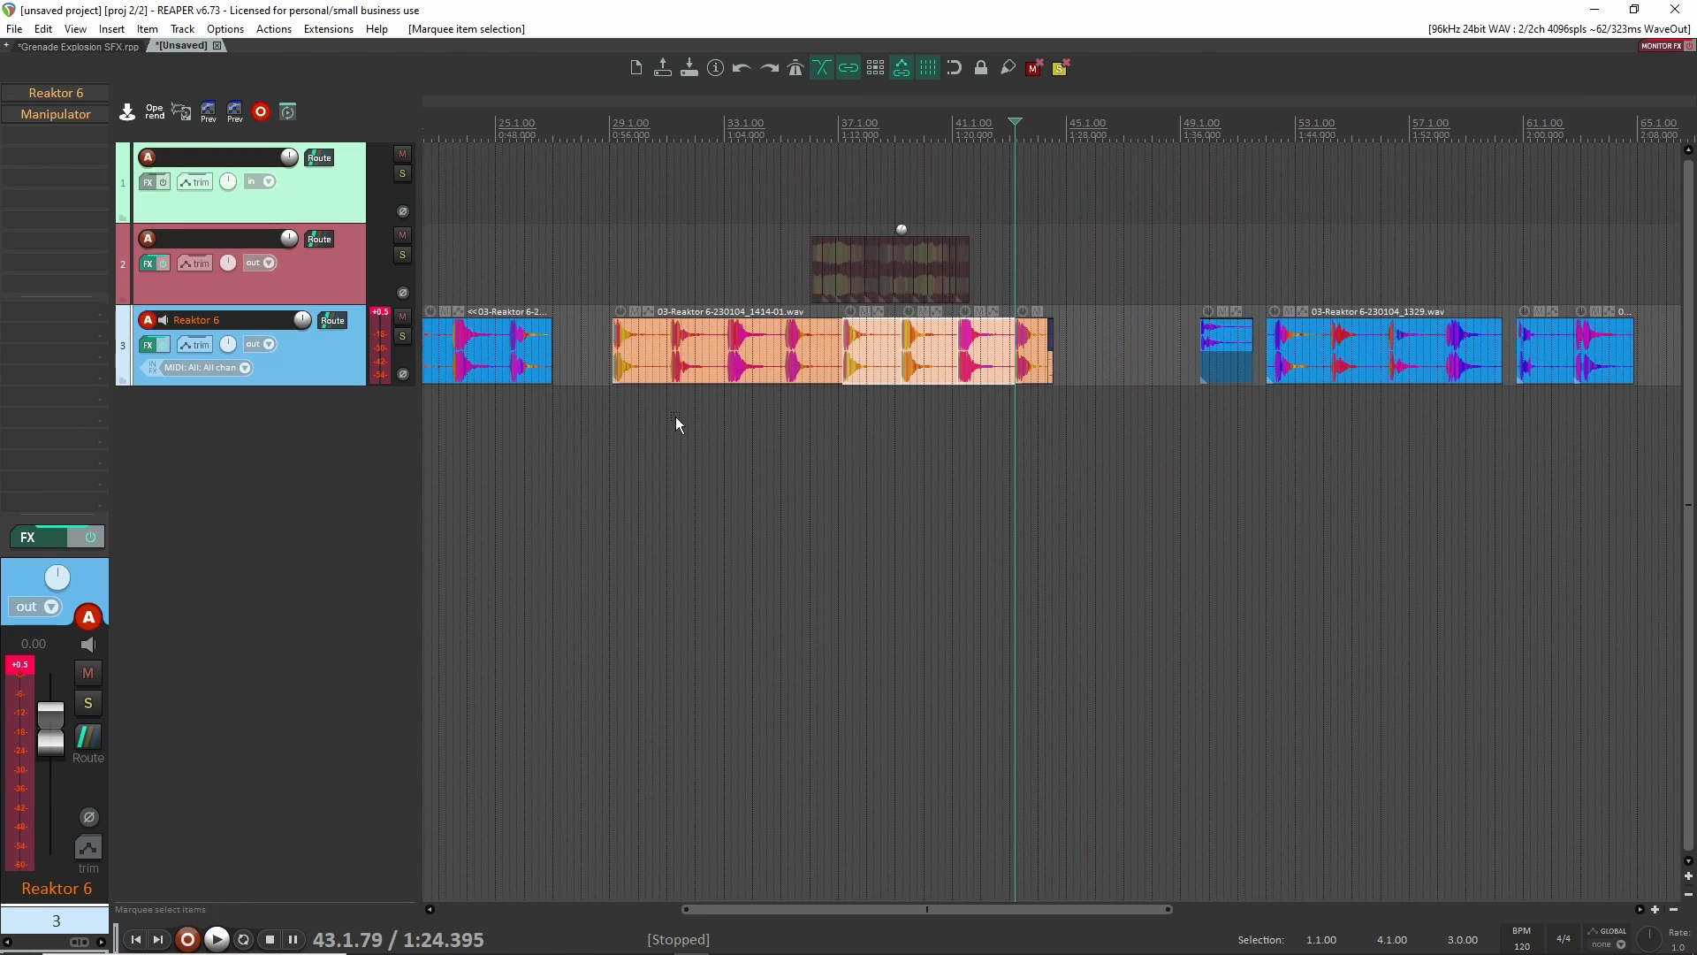
drag(675, 417, 1004, 412)
scroll(851, 404, down, 2)
scroll(1153, 423, up, 3)
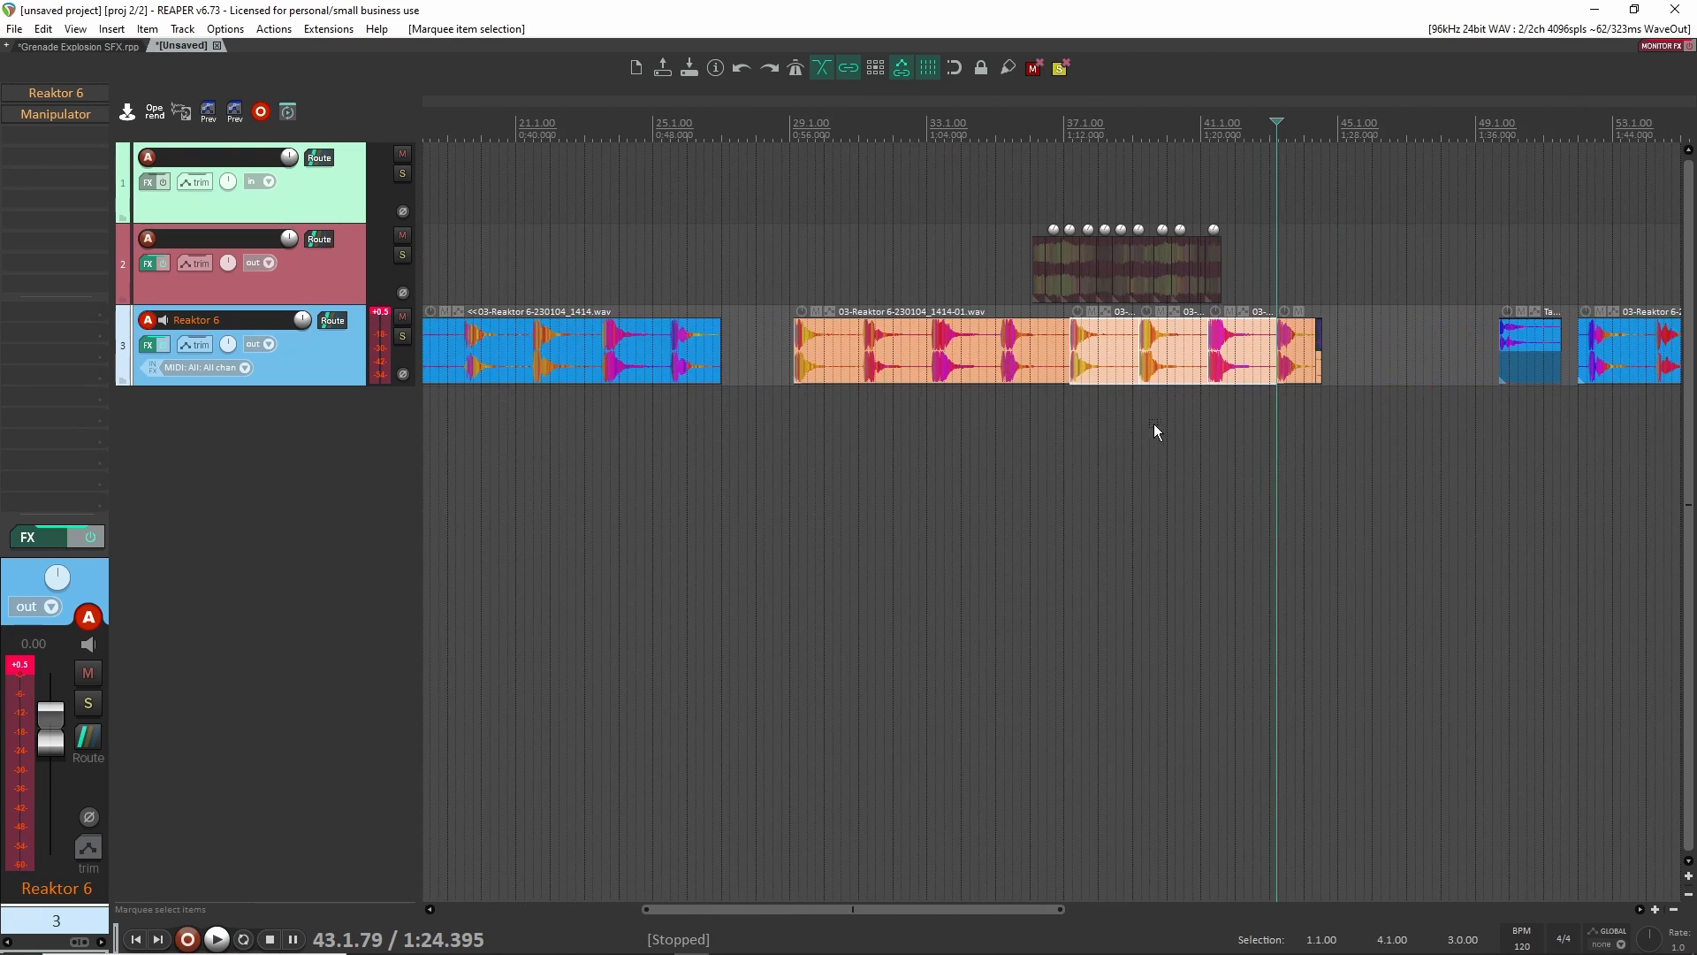
click(998, 417)
drag(999, 417, 1149, 358)
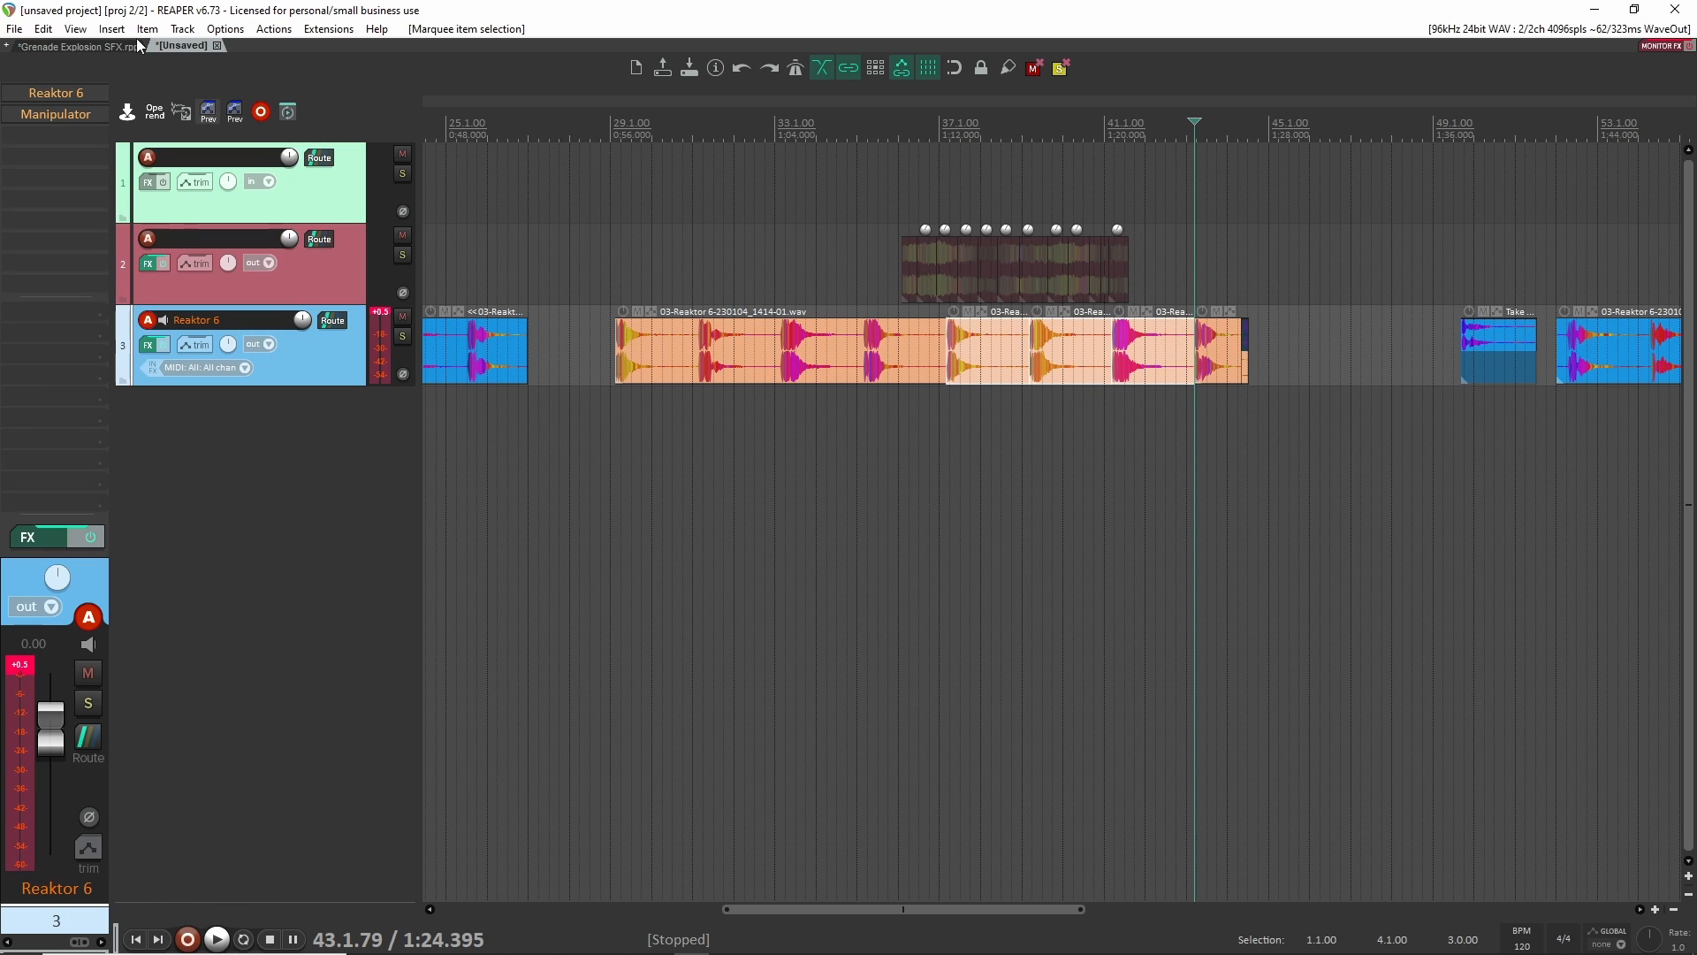
click(89, 46)
key(ctrl+v)
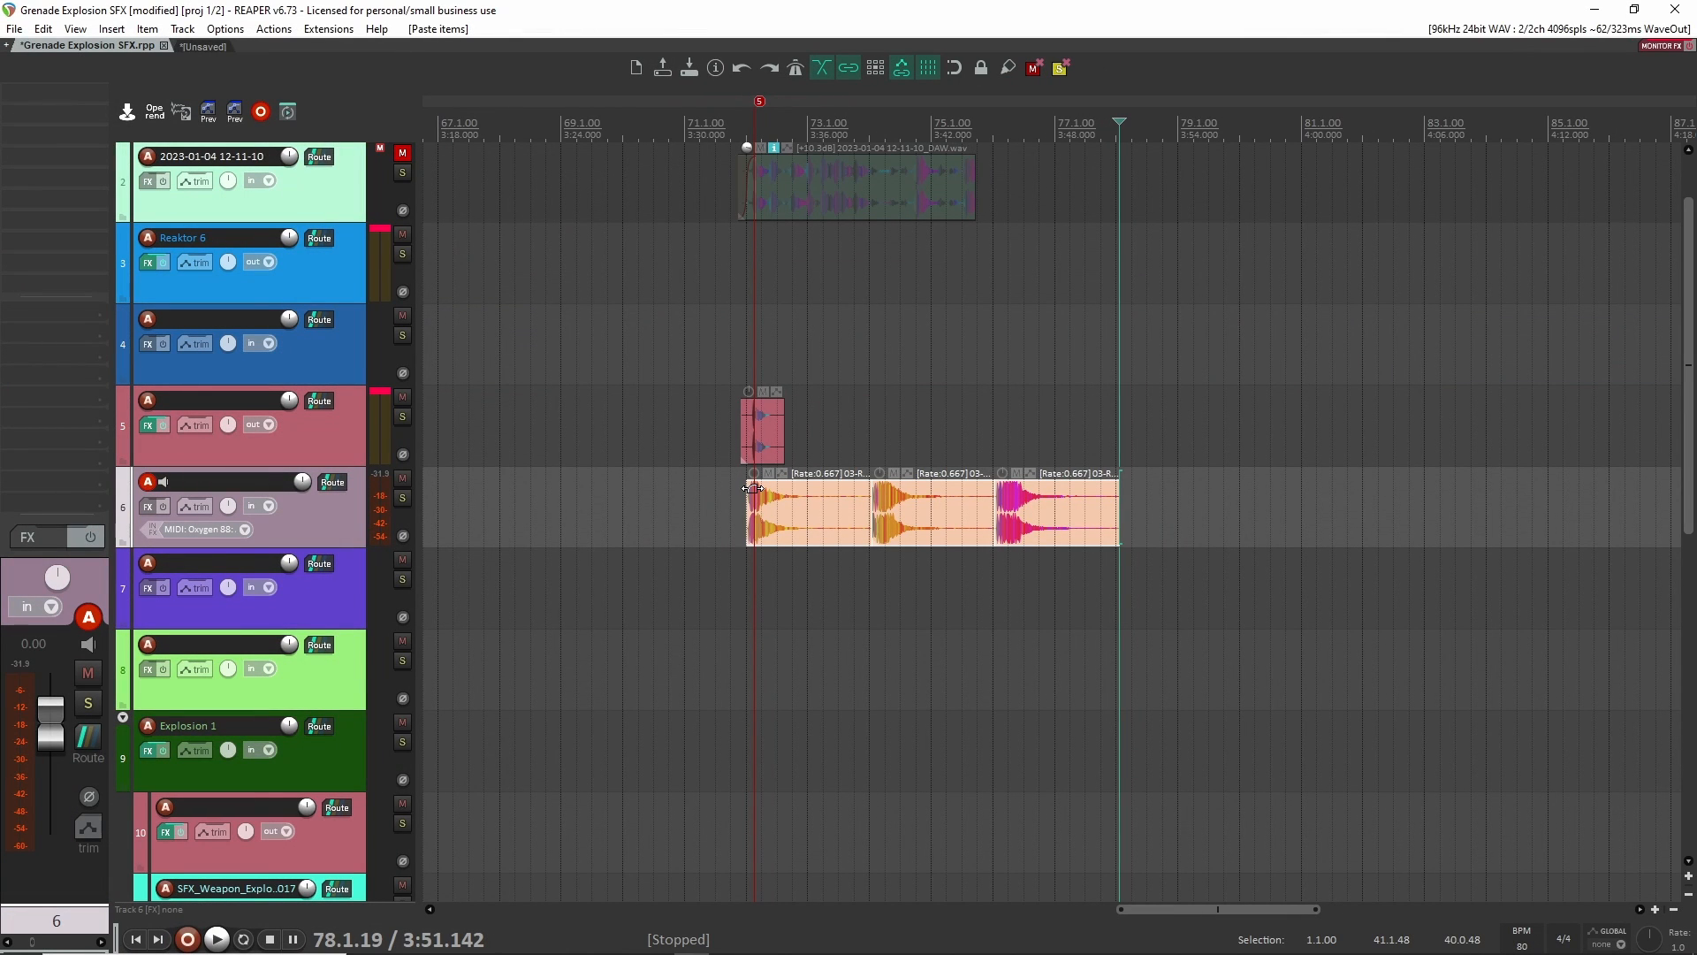
Place the edit cursor just before bar 72, ahead of the pasted slices, and show the gameplay video.
drag(841, 383, 691, 422)
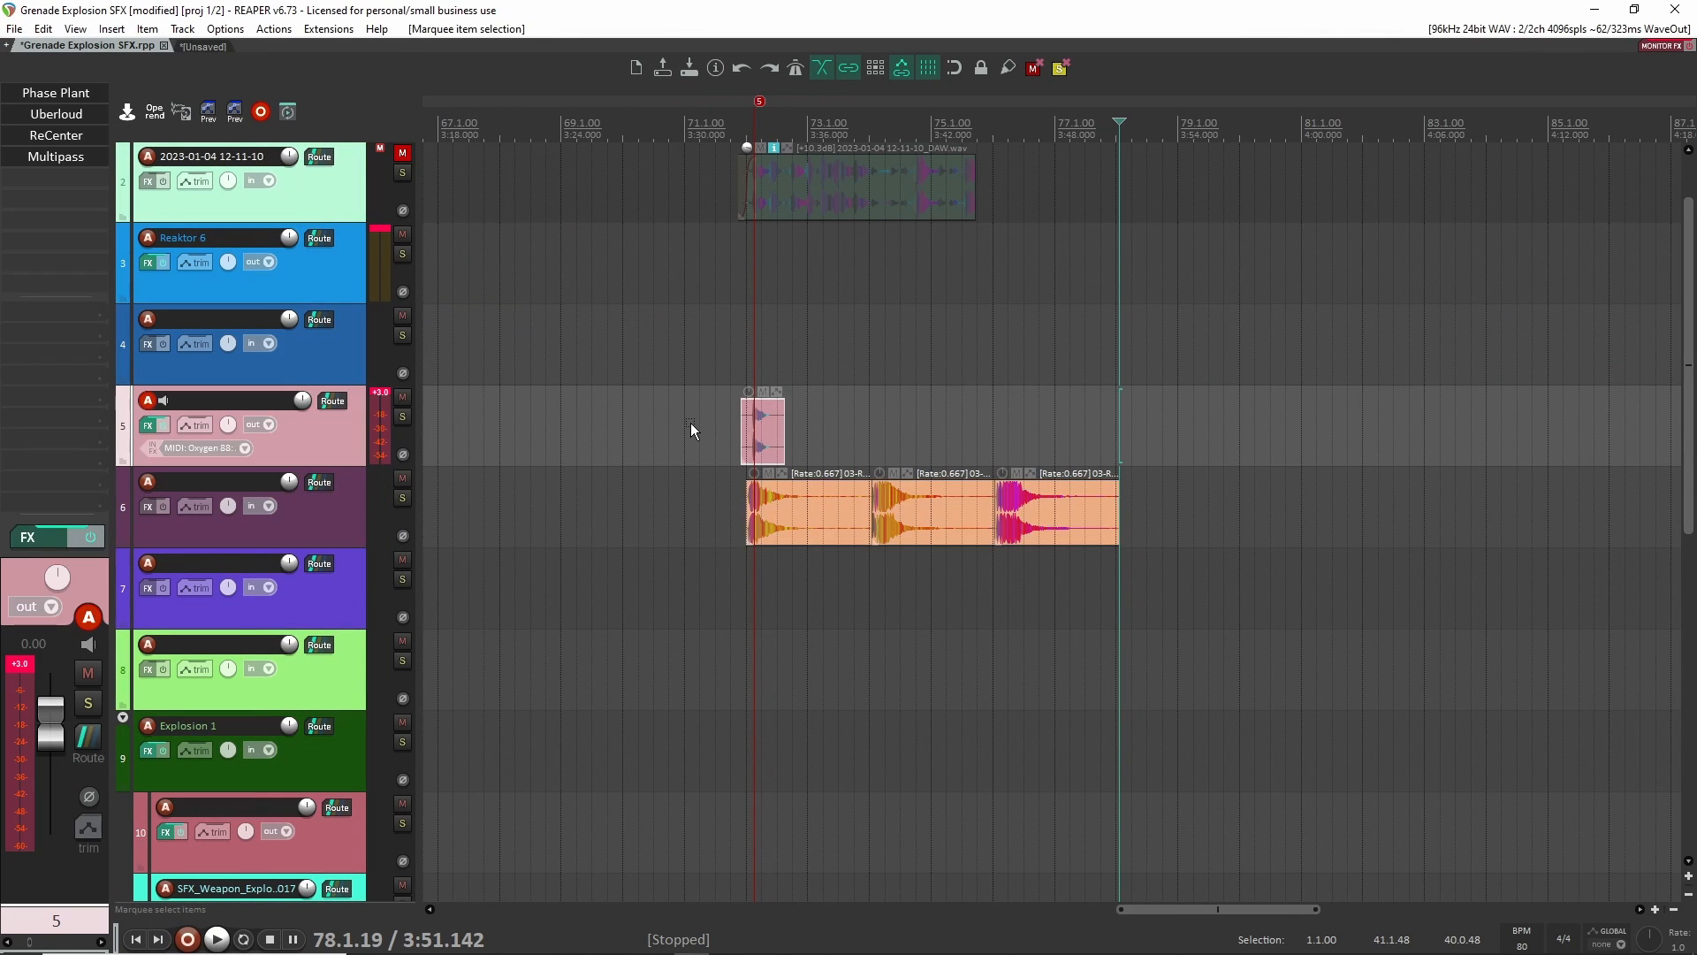
scroll(743, 411, up, 3)
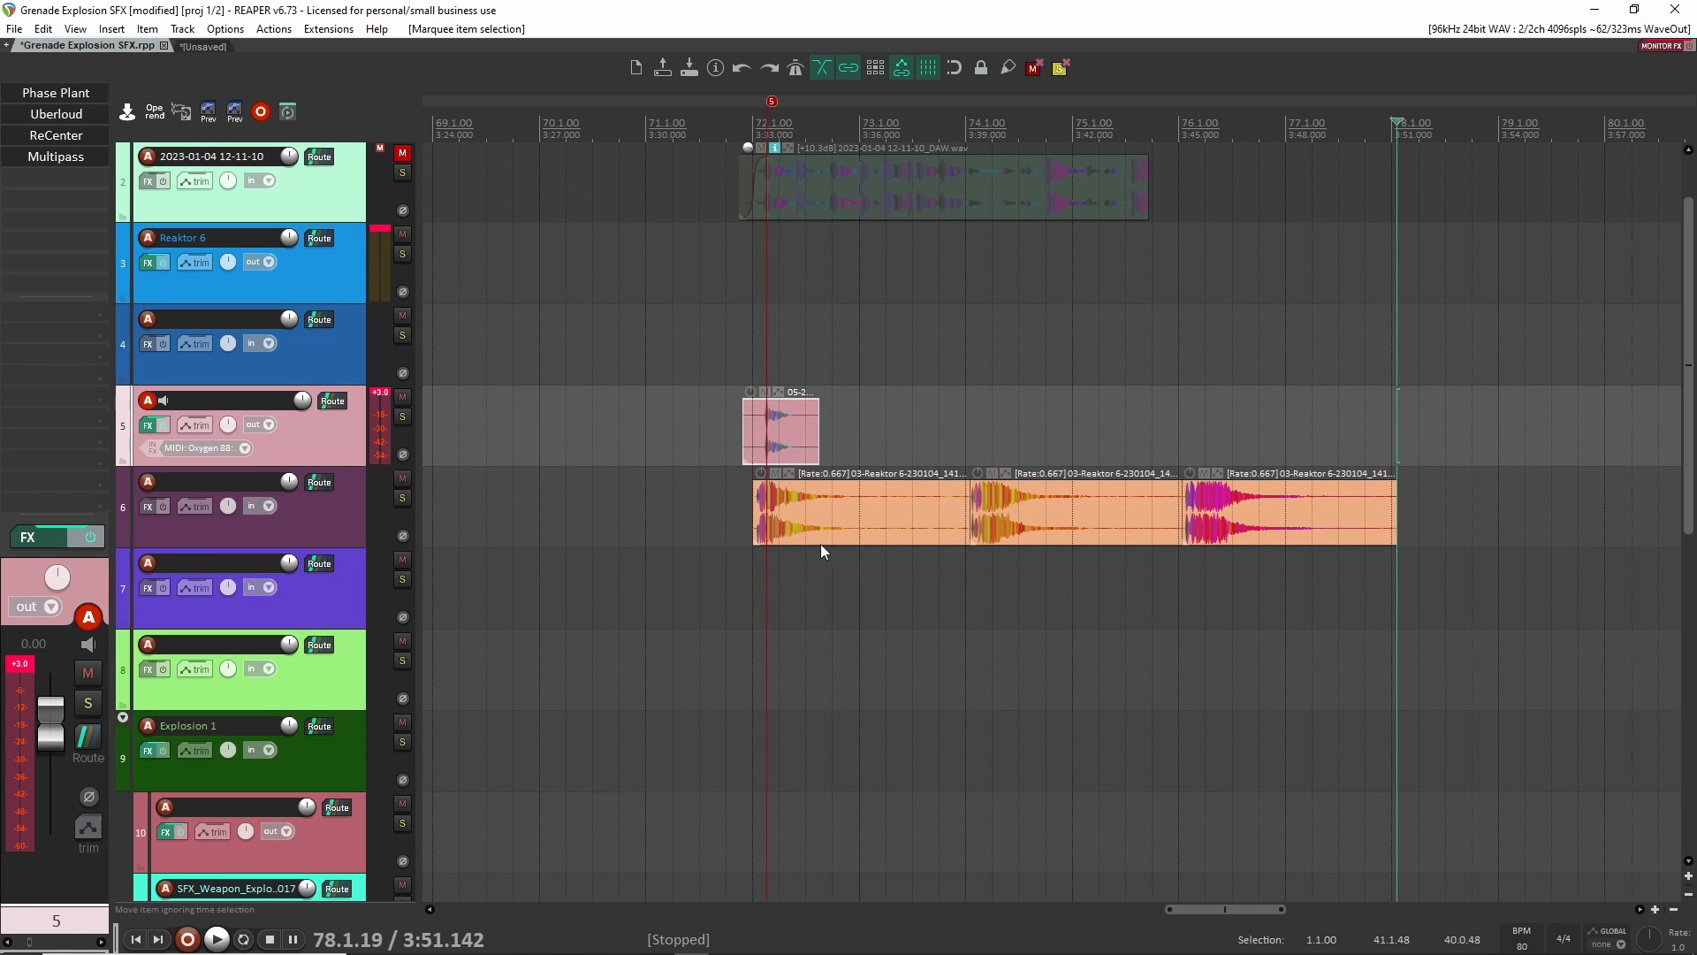
click(804, 586)
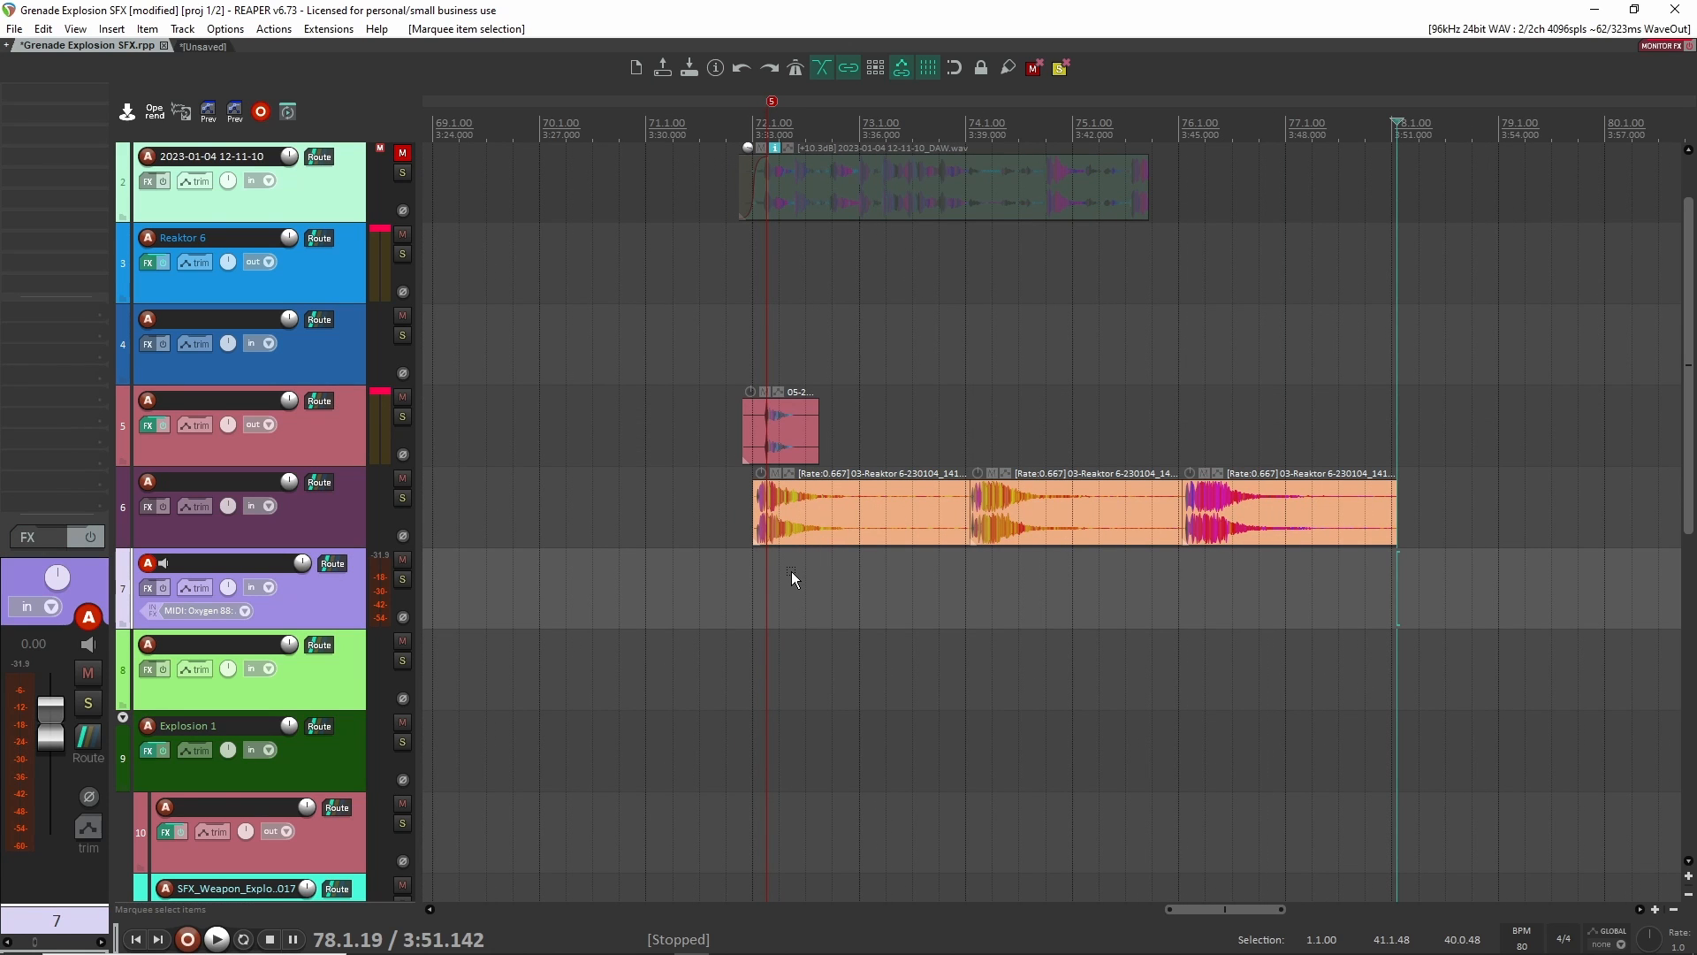
scroll(747, 322, up, 2)
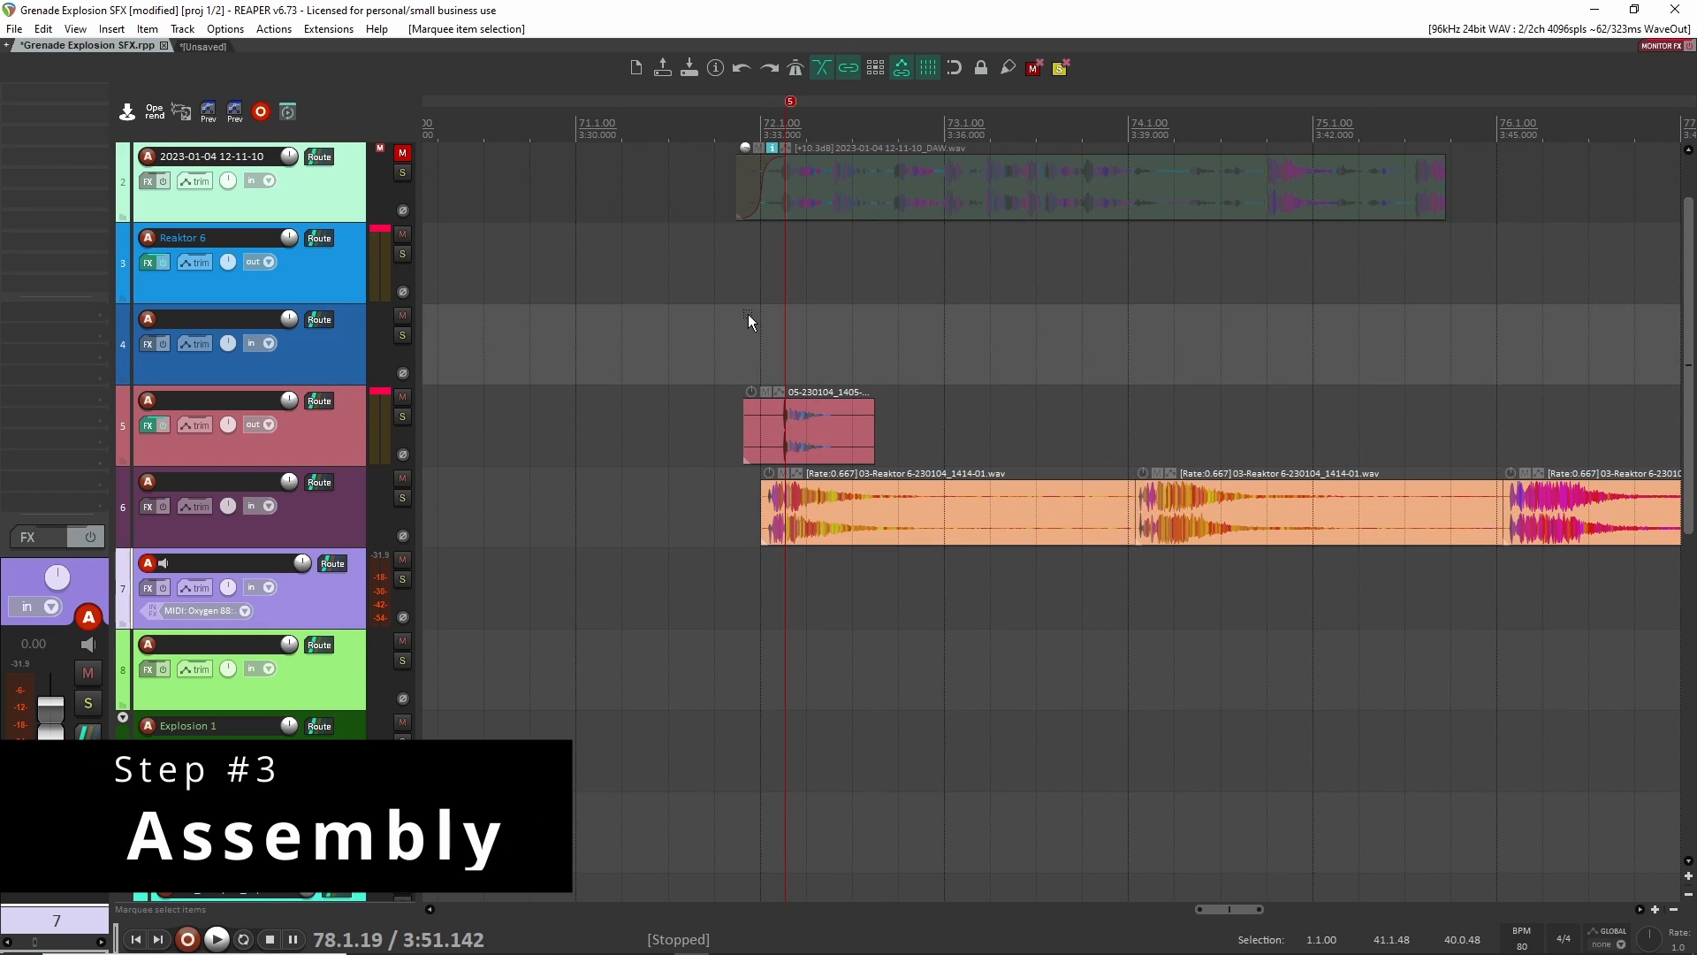
click(748, 322)
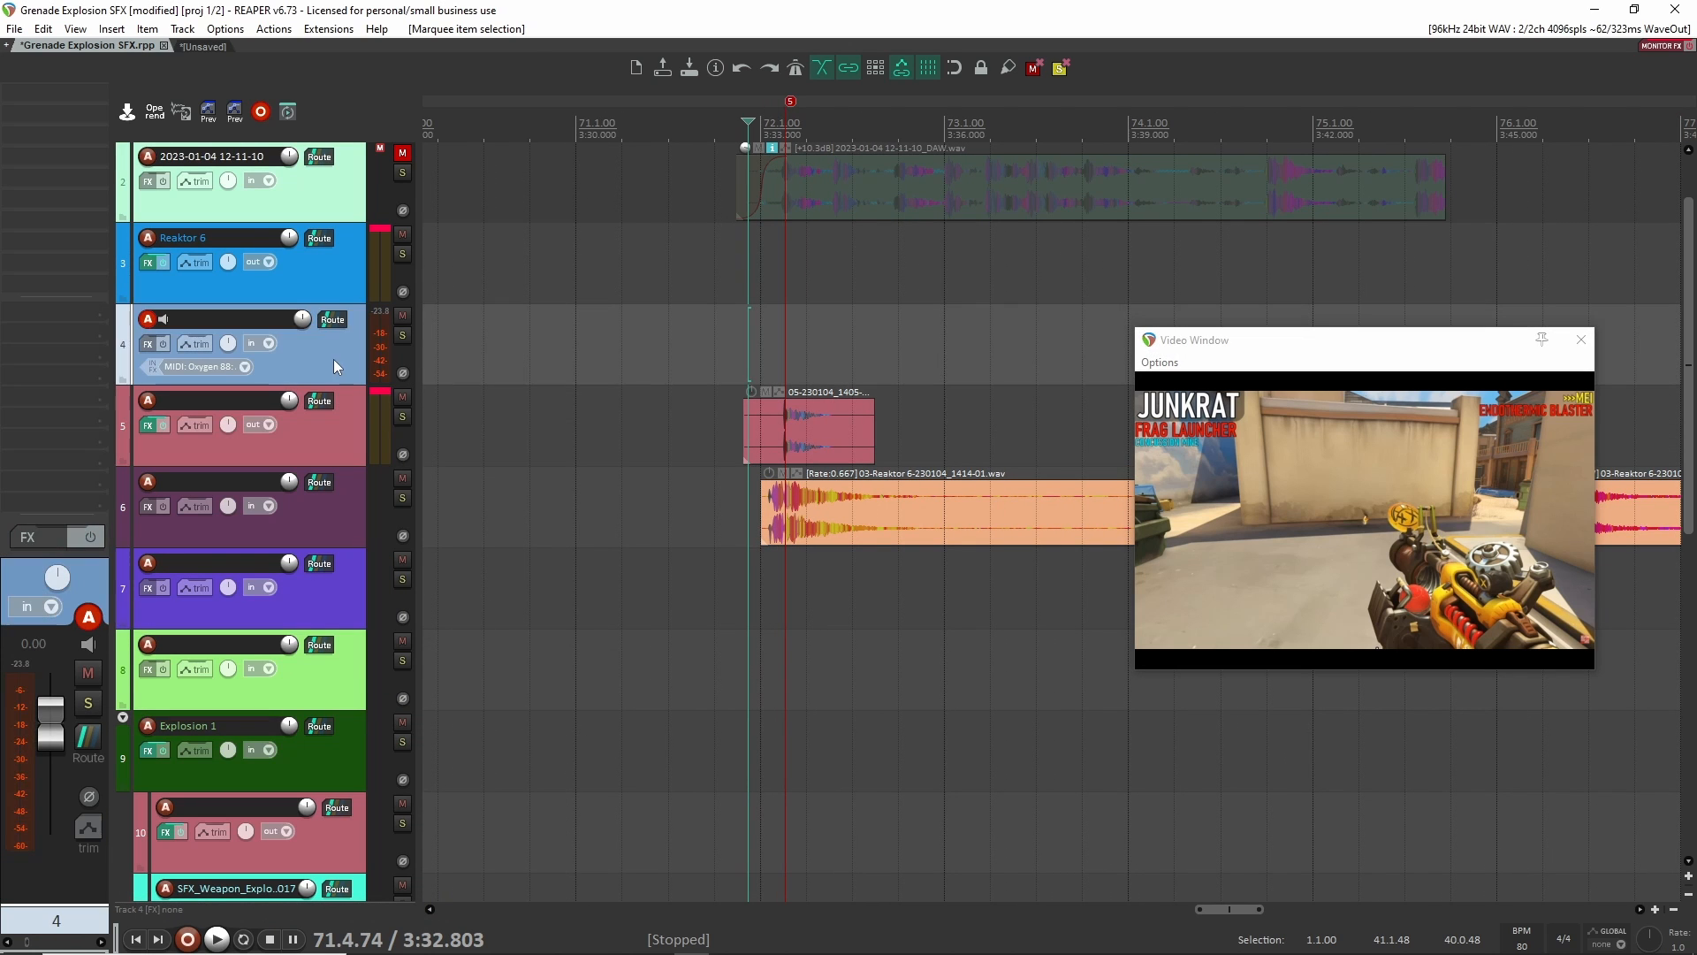
Select tracks 5 to 8 and nest them inside track 4 as a folder.
click(341, 442)
click(341, 606)
click(342, 679)
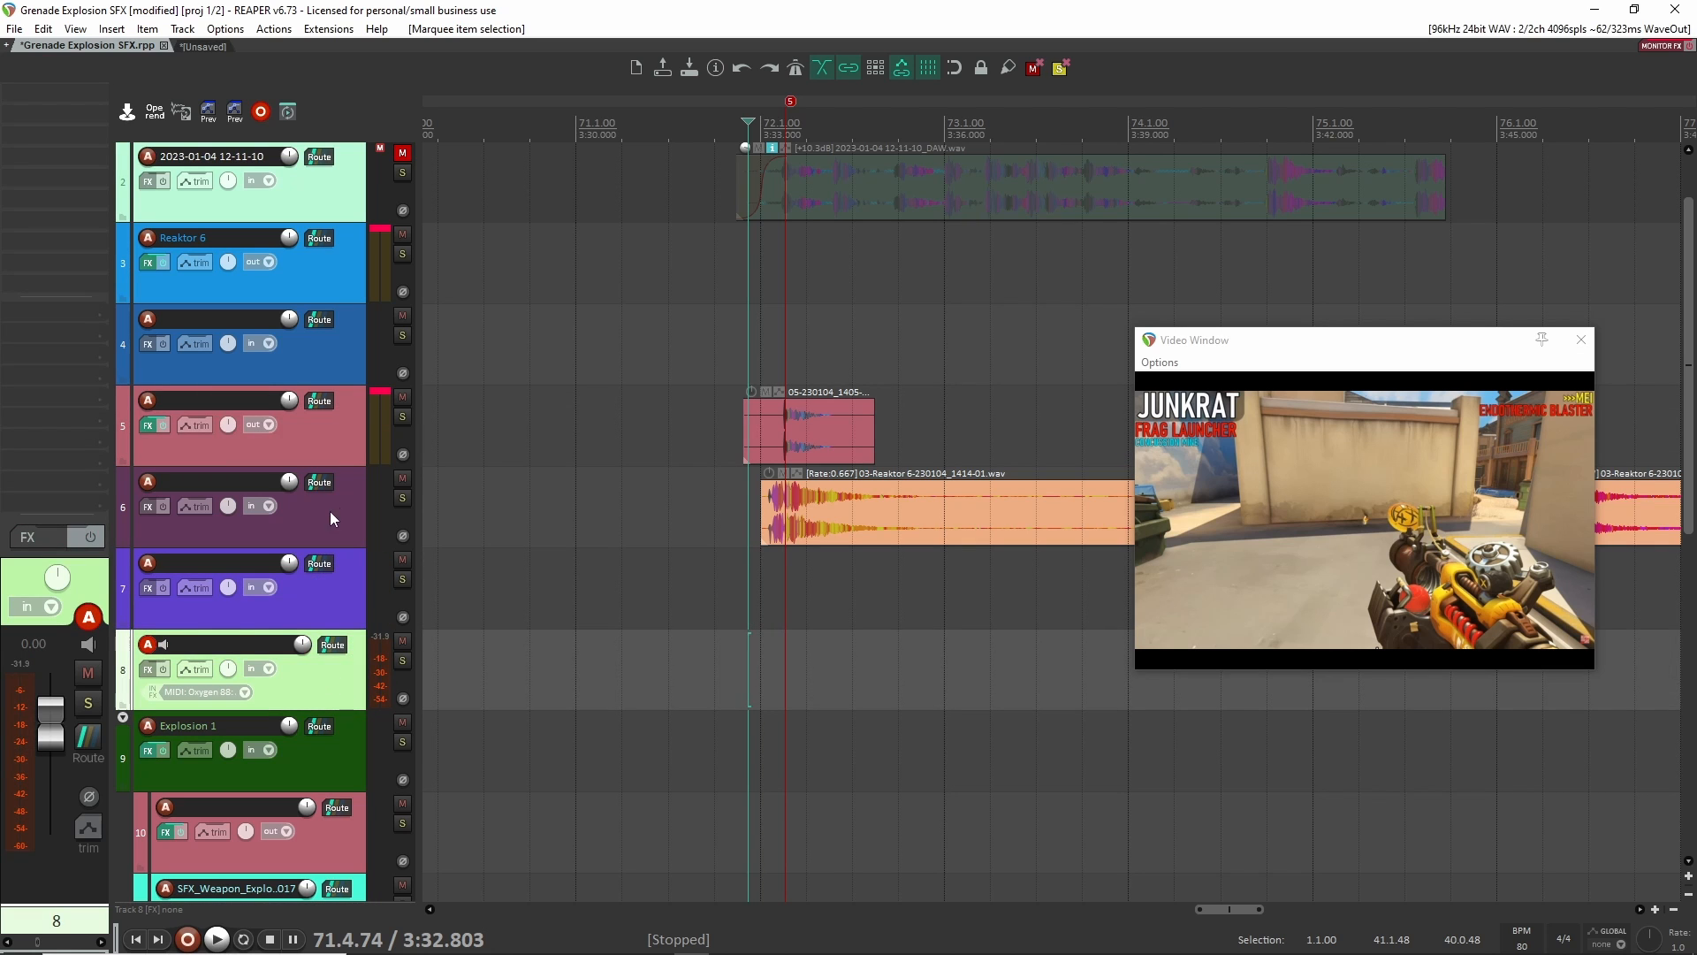
click(343, 434)
shift+click(341, 690)
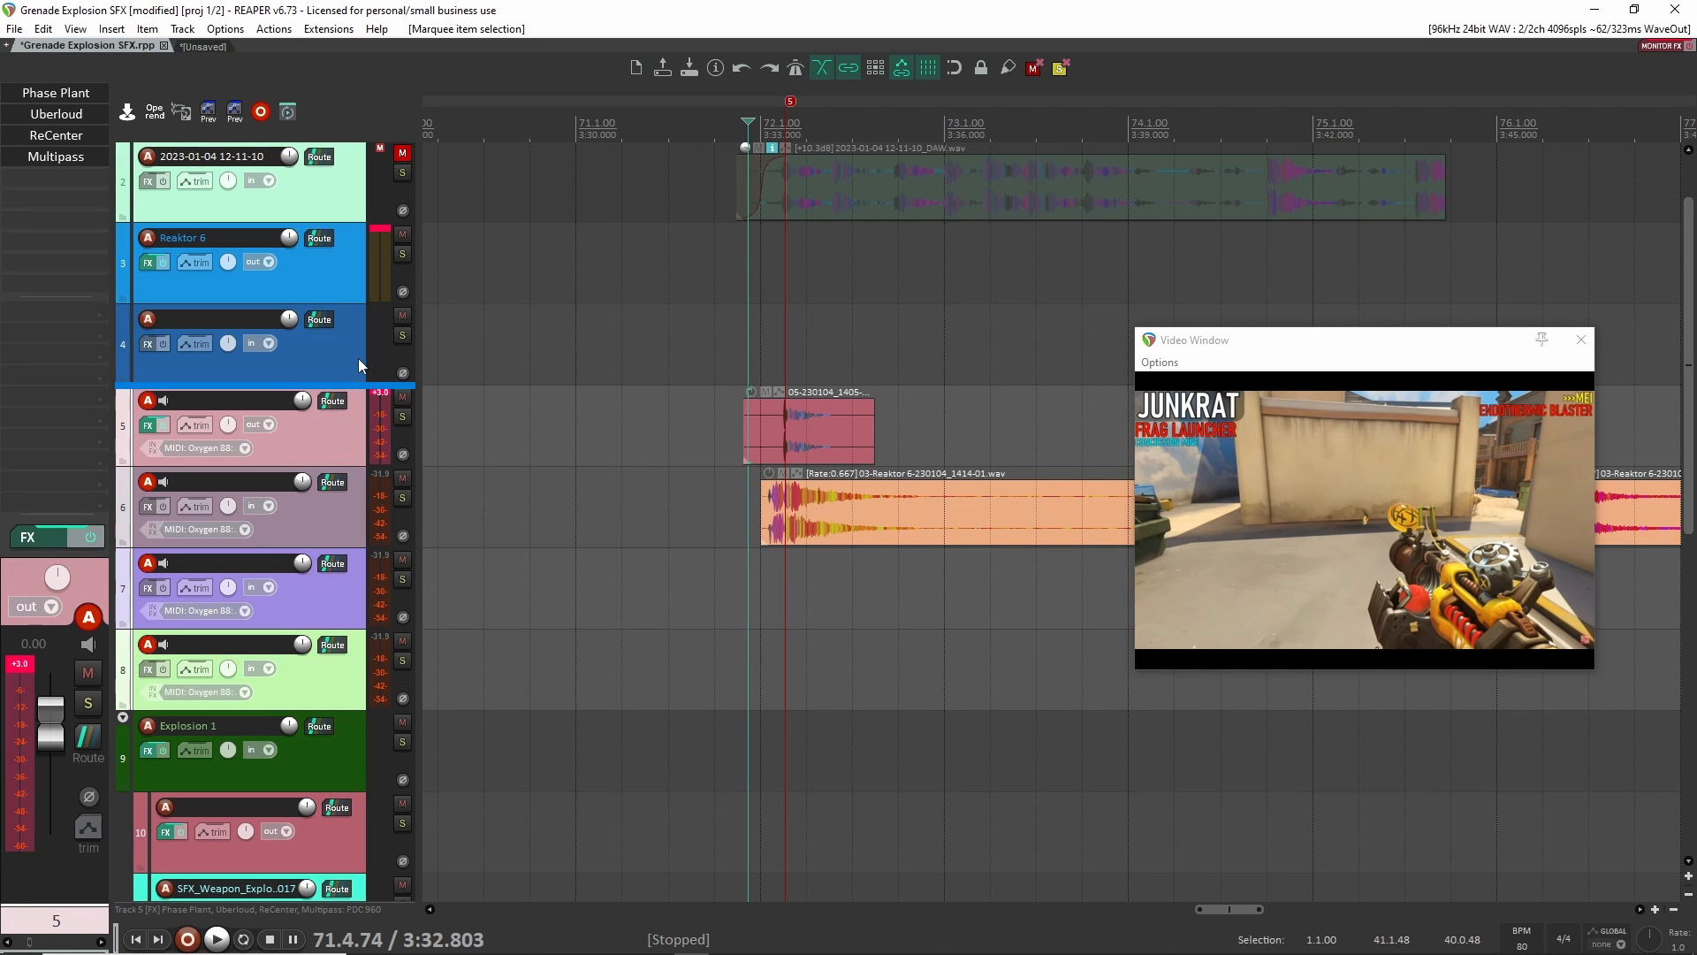
drag(359, 360, 326, 343)
Shift the second and third explosion slices to about mid-bar 75 and align the first slice with the red marker, starting at about 72.1.38.
drag(665, 380, 910, 568)
scroll(877, 472, down, 3)
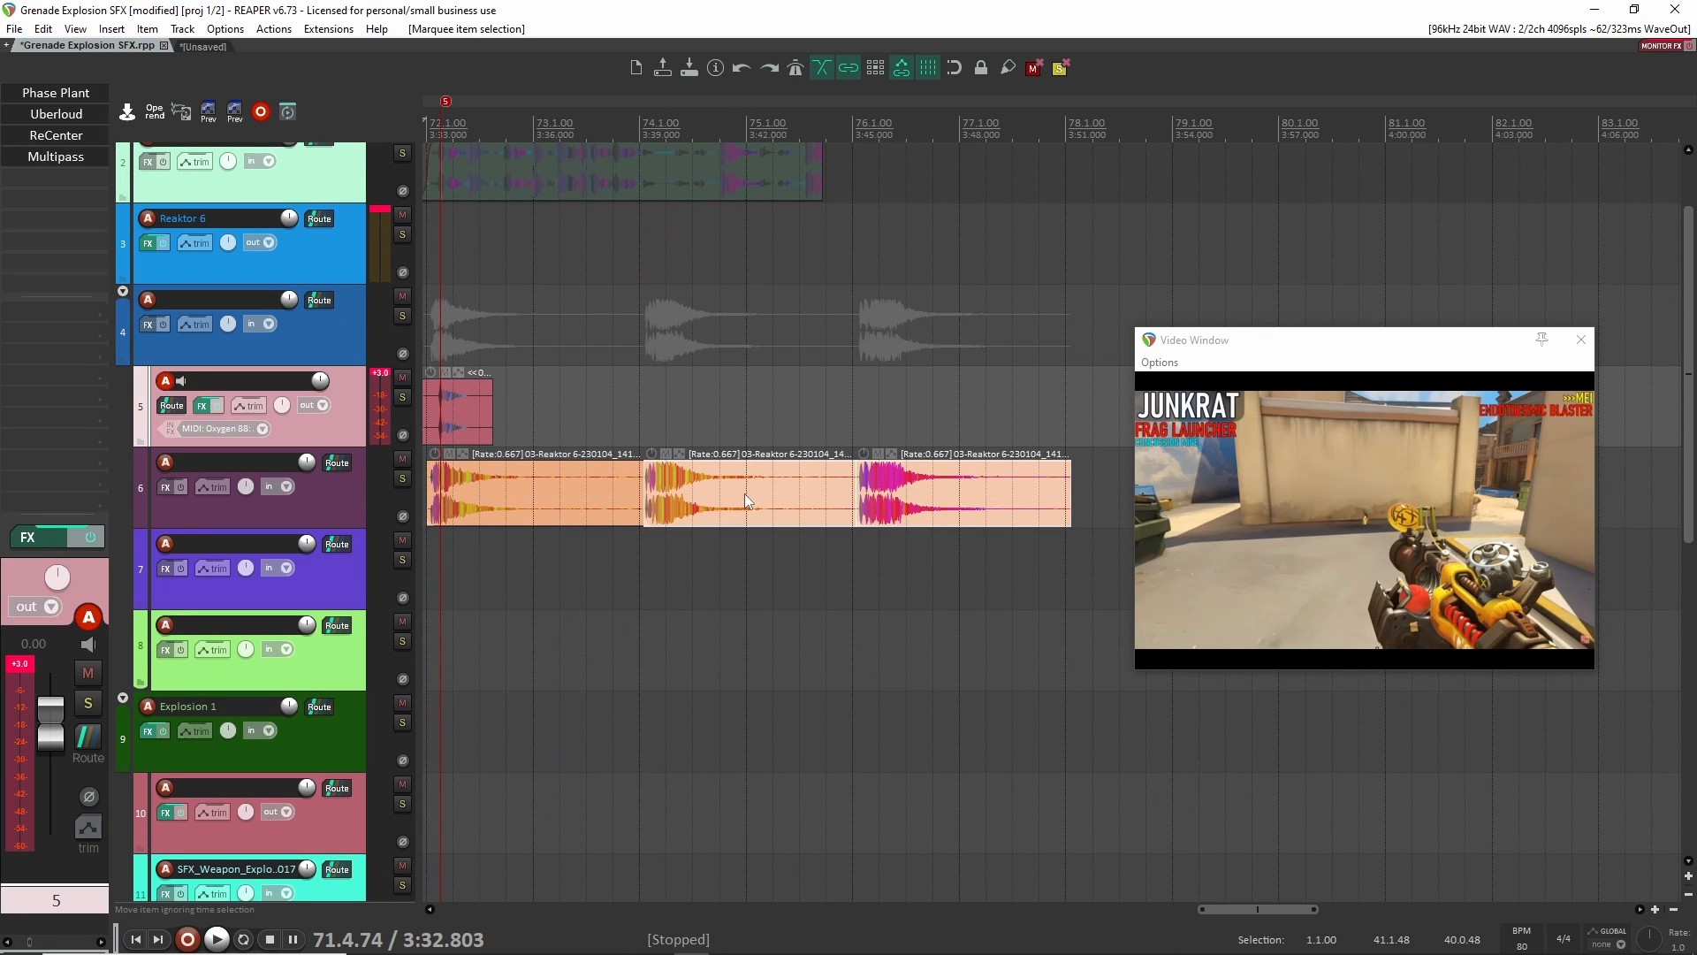
drag(746, 498, 914, 502)
scroll(772, 501, up, 1)
drag(548, 507, 679, 494)
scroll(654, 508, up, 6)
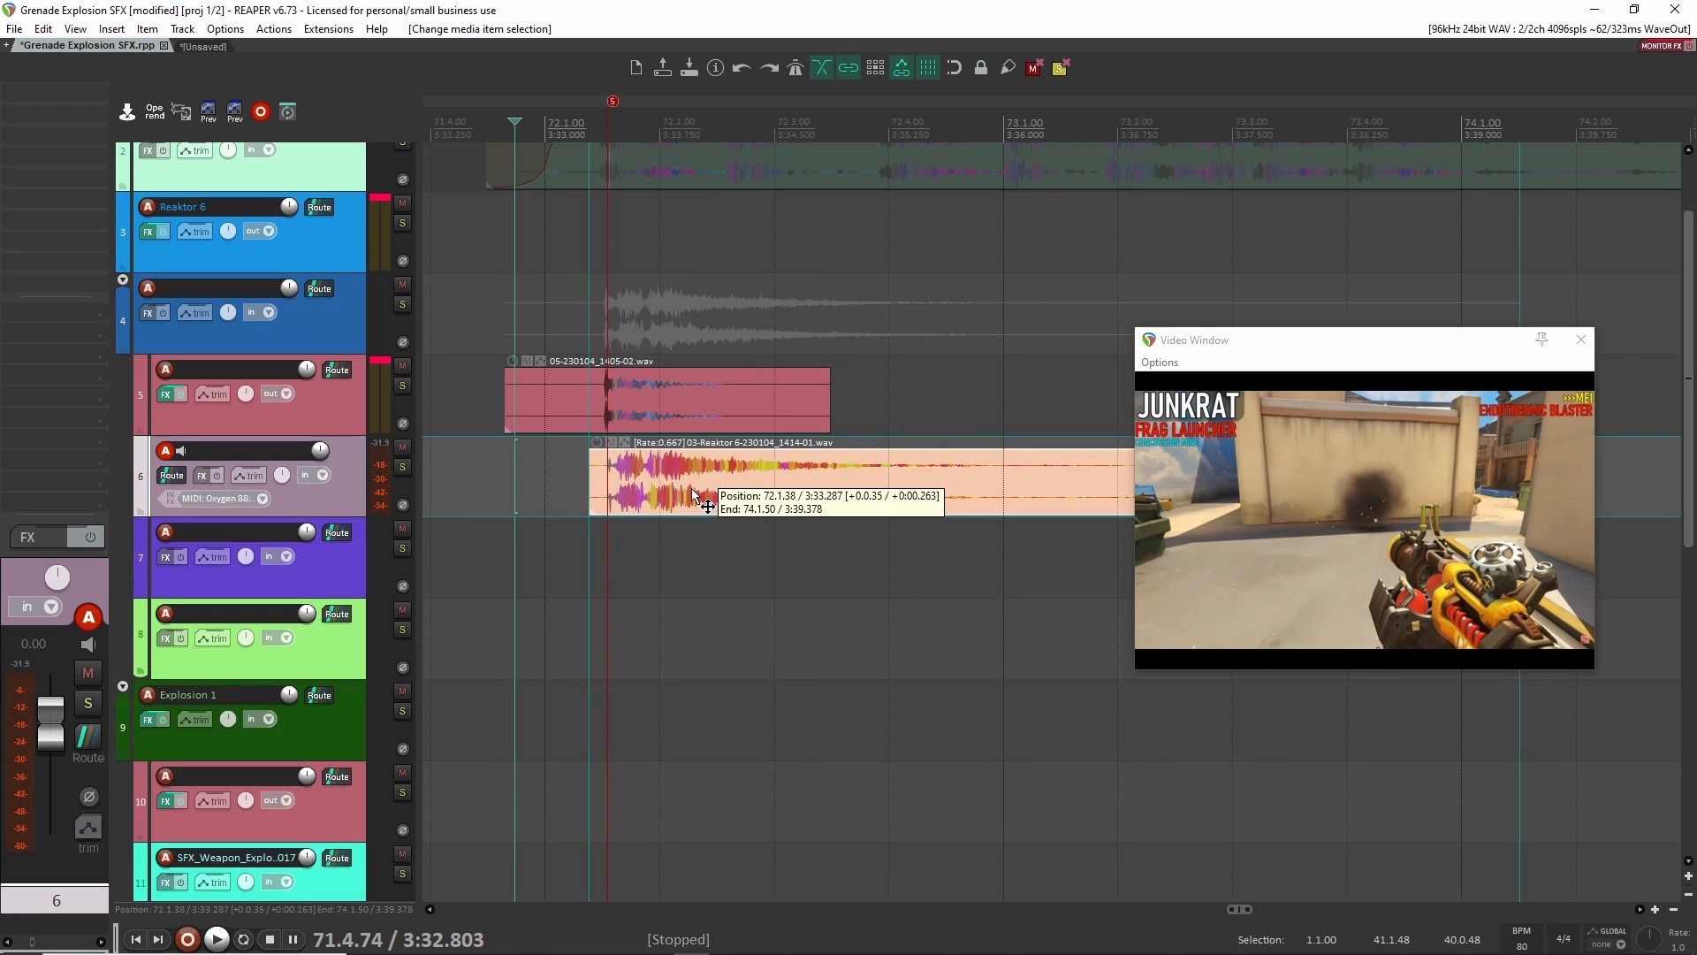
Solo track 6 and set the first explosion slice's volume to -7.50 dB while auditioning from about 72.1.17.
drag(599, 451, 580, 534)
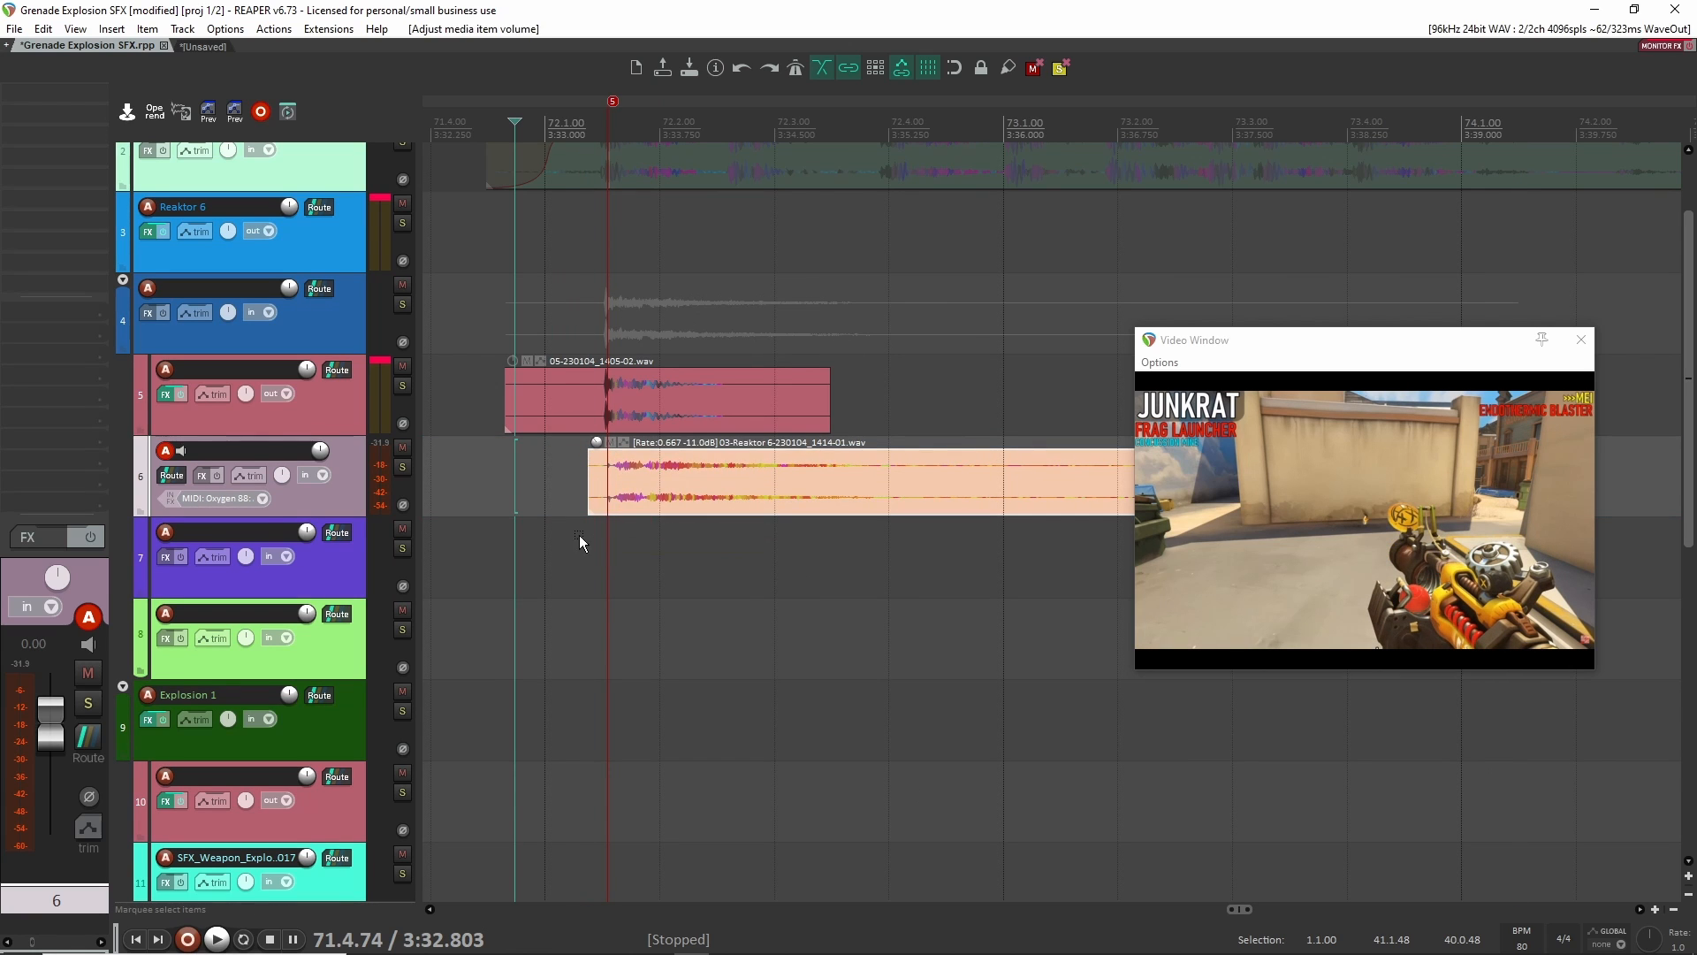
click(566, 541)
click(402, 468)
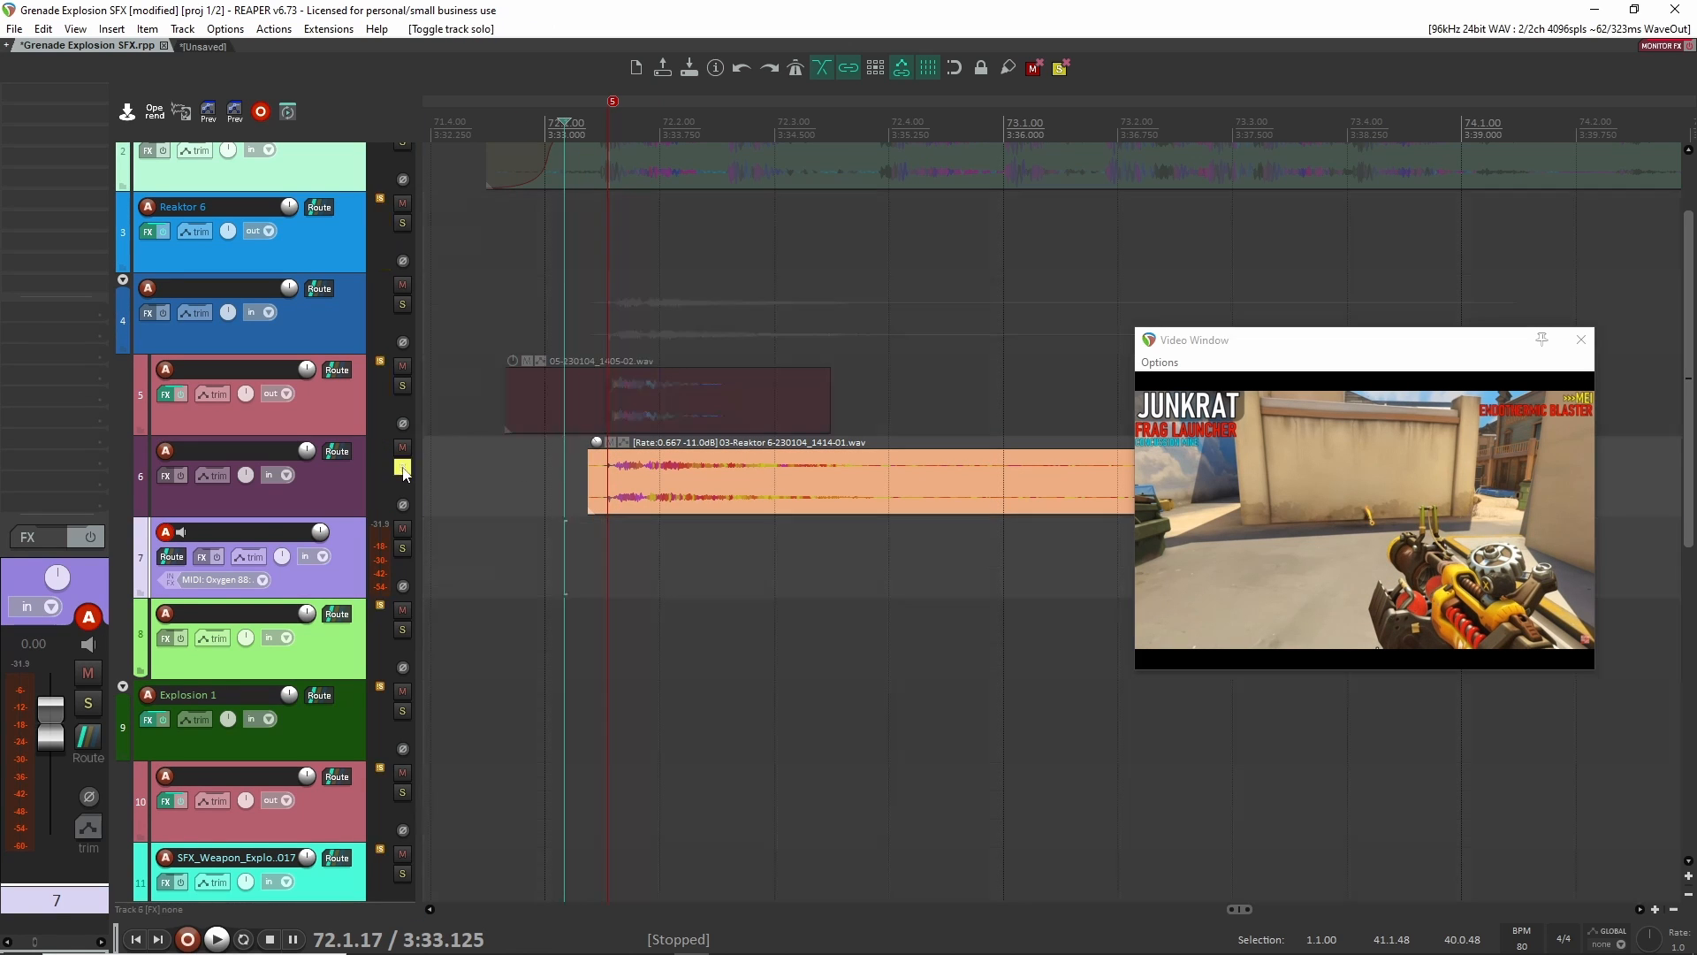
scroll(629, 543, down, 3)
key(space)
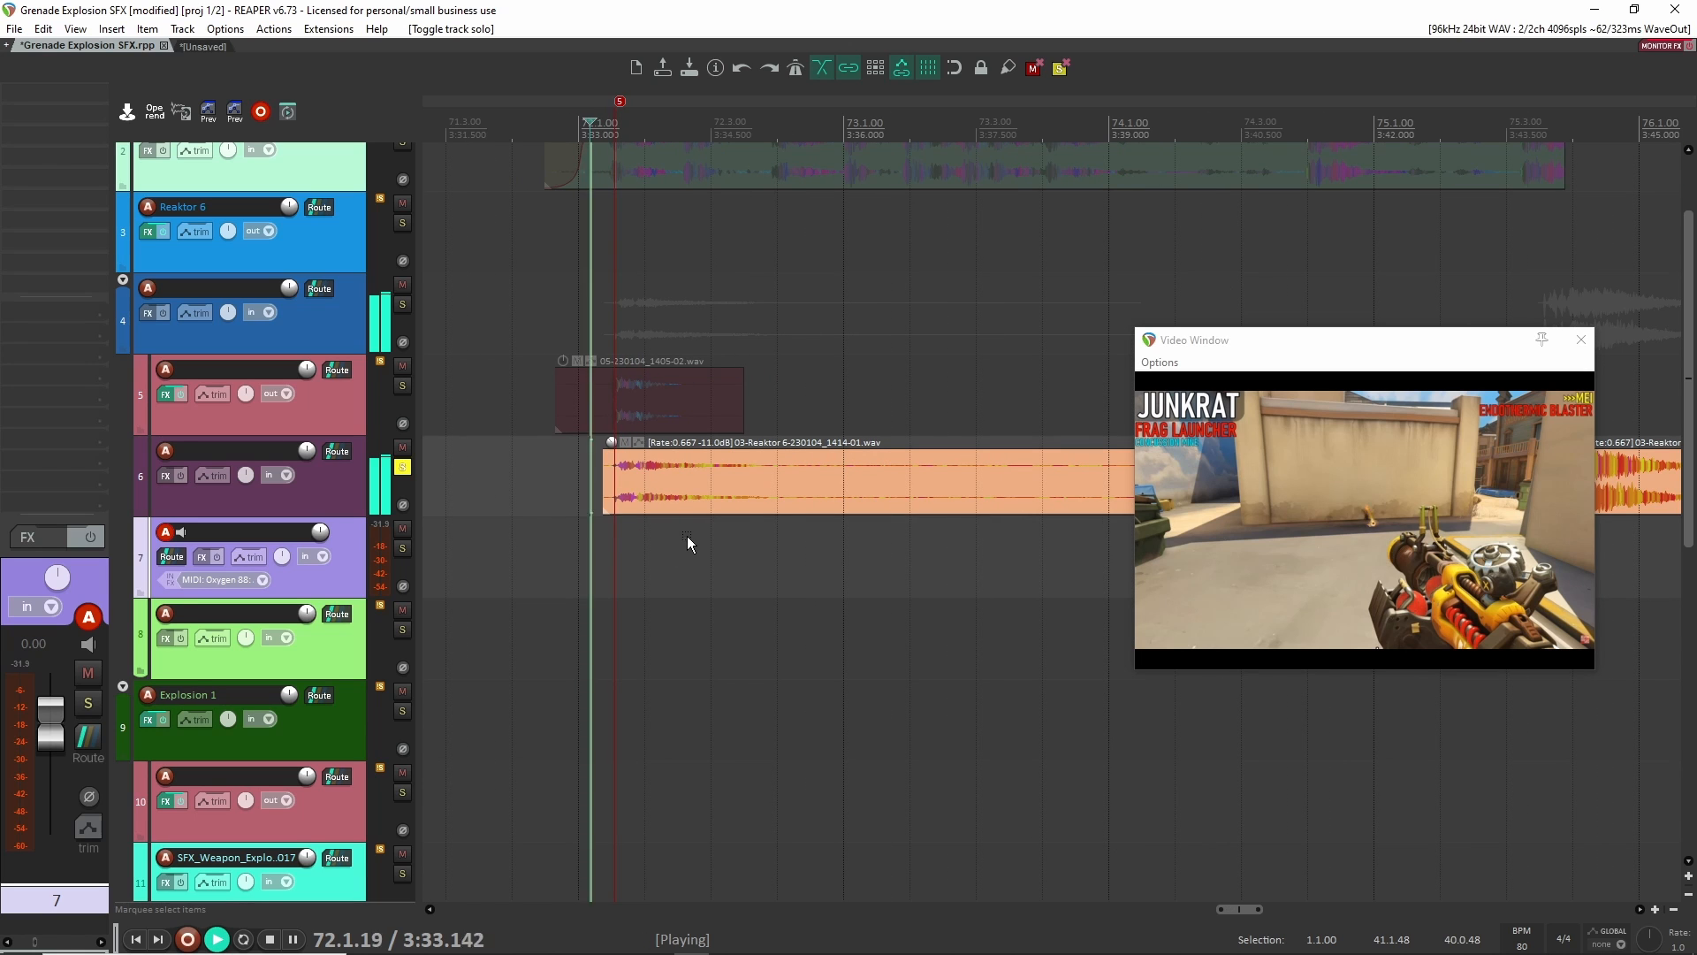
drag(611, 441, 611, 422)
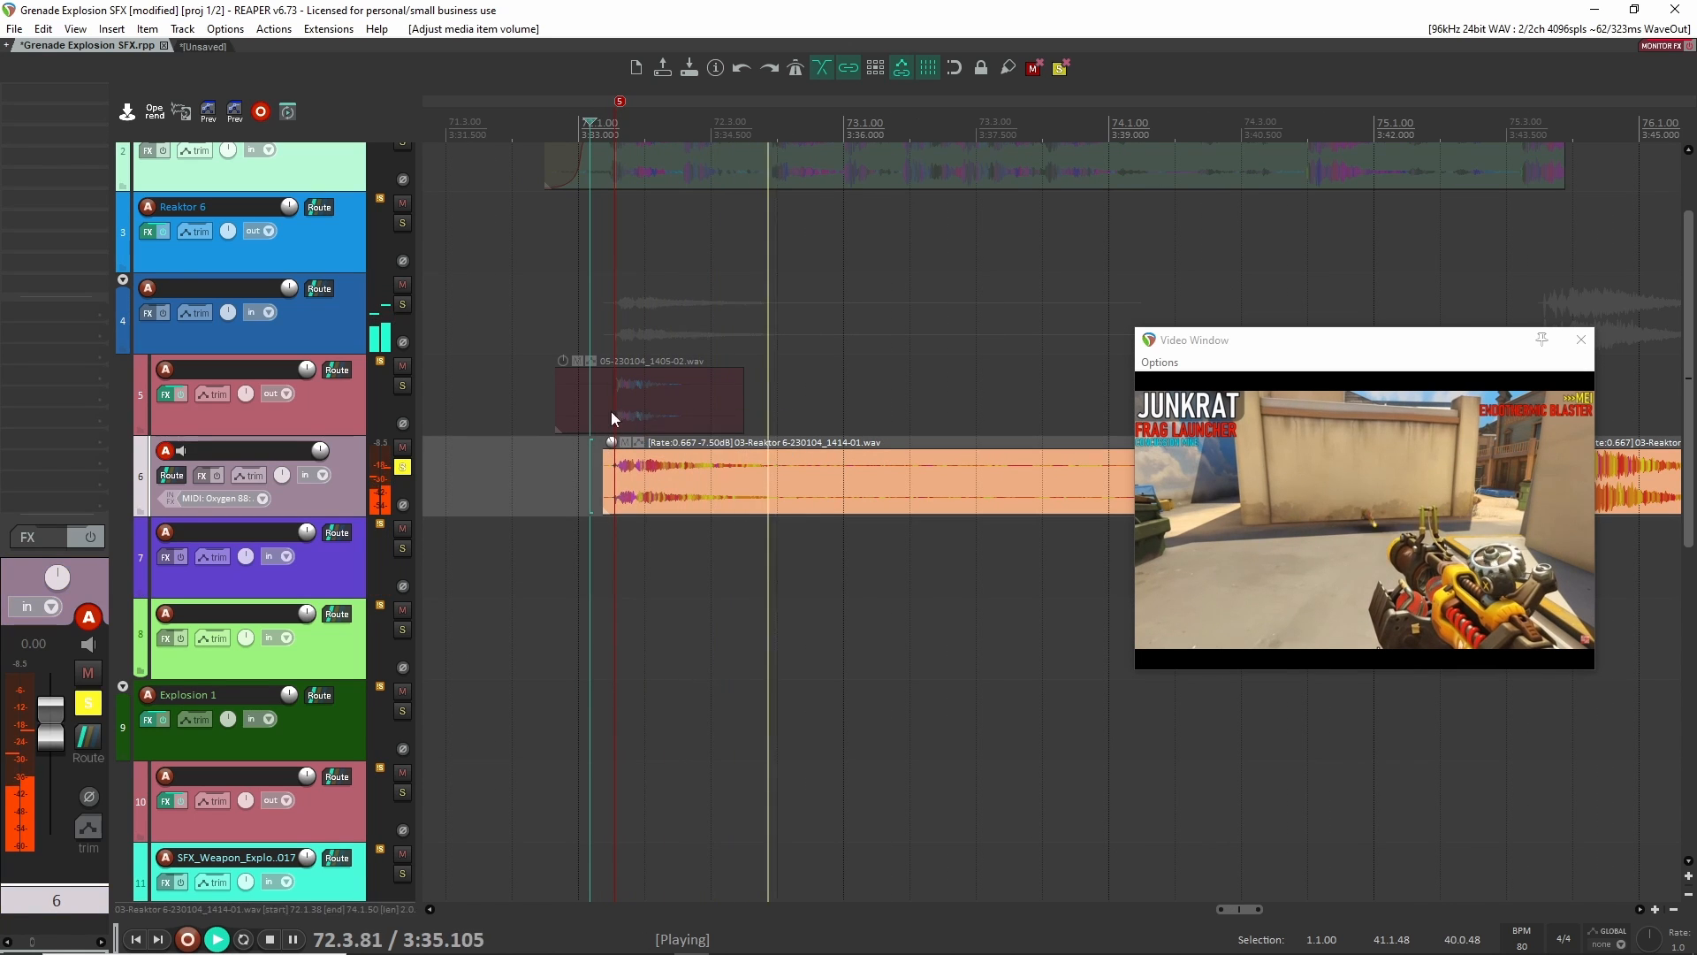
Set the first explosion slice on track 6 to -5.40 dB and audition it from just before the red marker.
scroll(734, 495, down, 5)
drag(907, 531, 749, 518)
key(space)
click(644, 474)
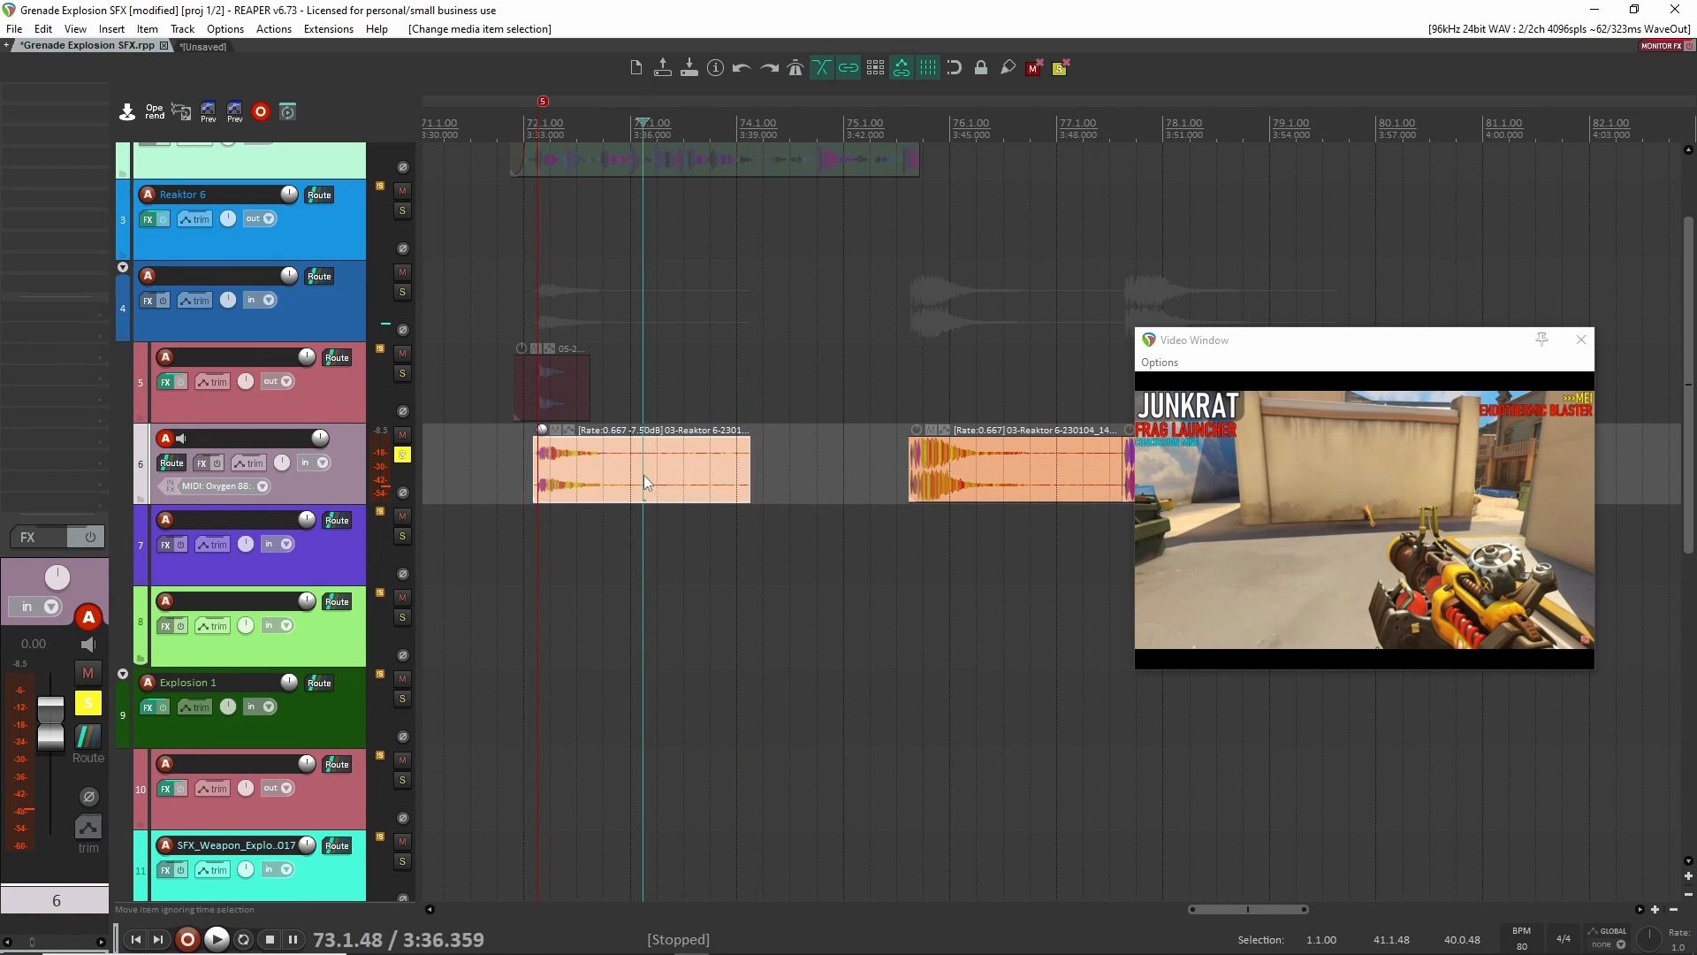
scroll(638, 473, down, 3)
mouse_move(633, 470)
mouse_down()
mouse_move(1039, 456)
mouse_move(820, 473)
mouse_move(581, 448)
mouse_move(658, 478)
mouse_up()
scroll(600, 449, up, 5)
scroll(587, 444, up, 1)
click(555, 477)
key(space)
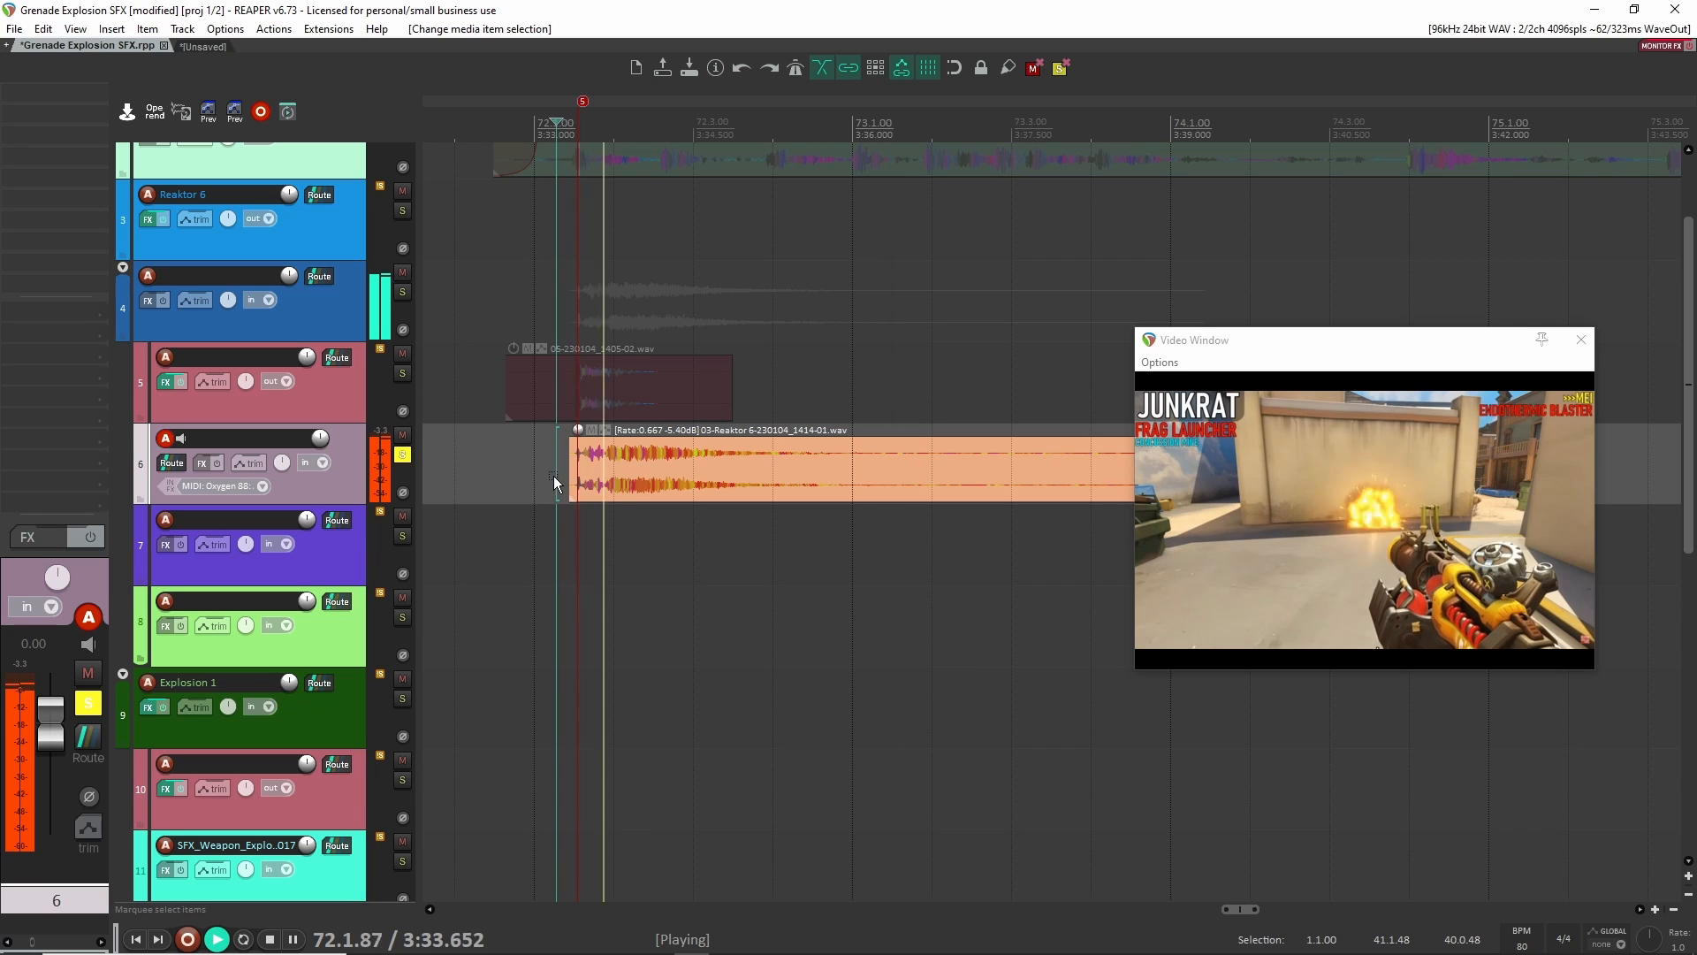
scroll(718, 487, down, 2)
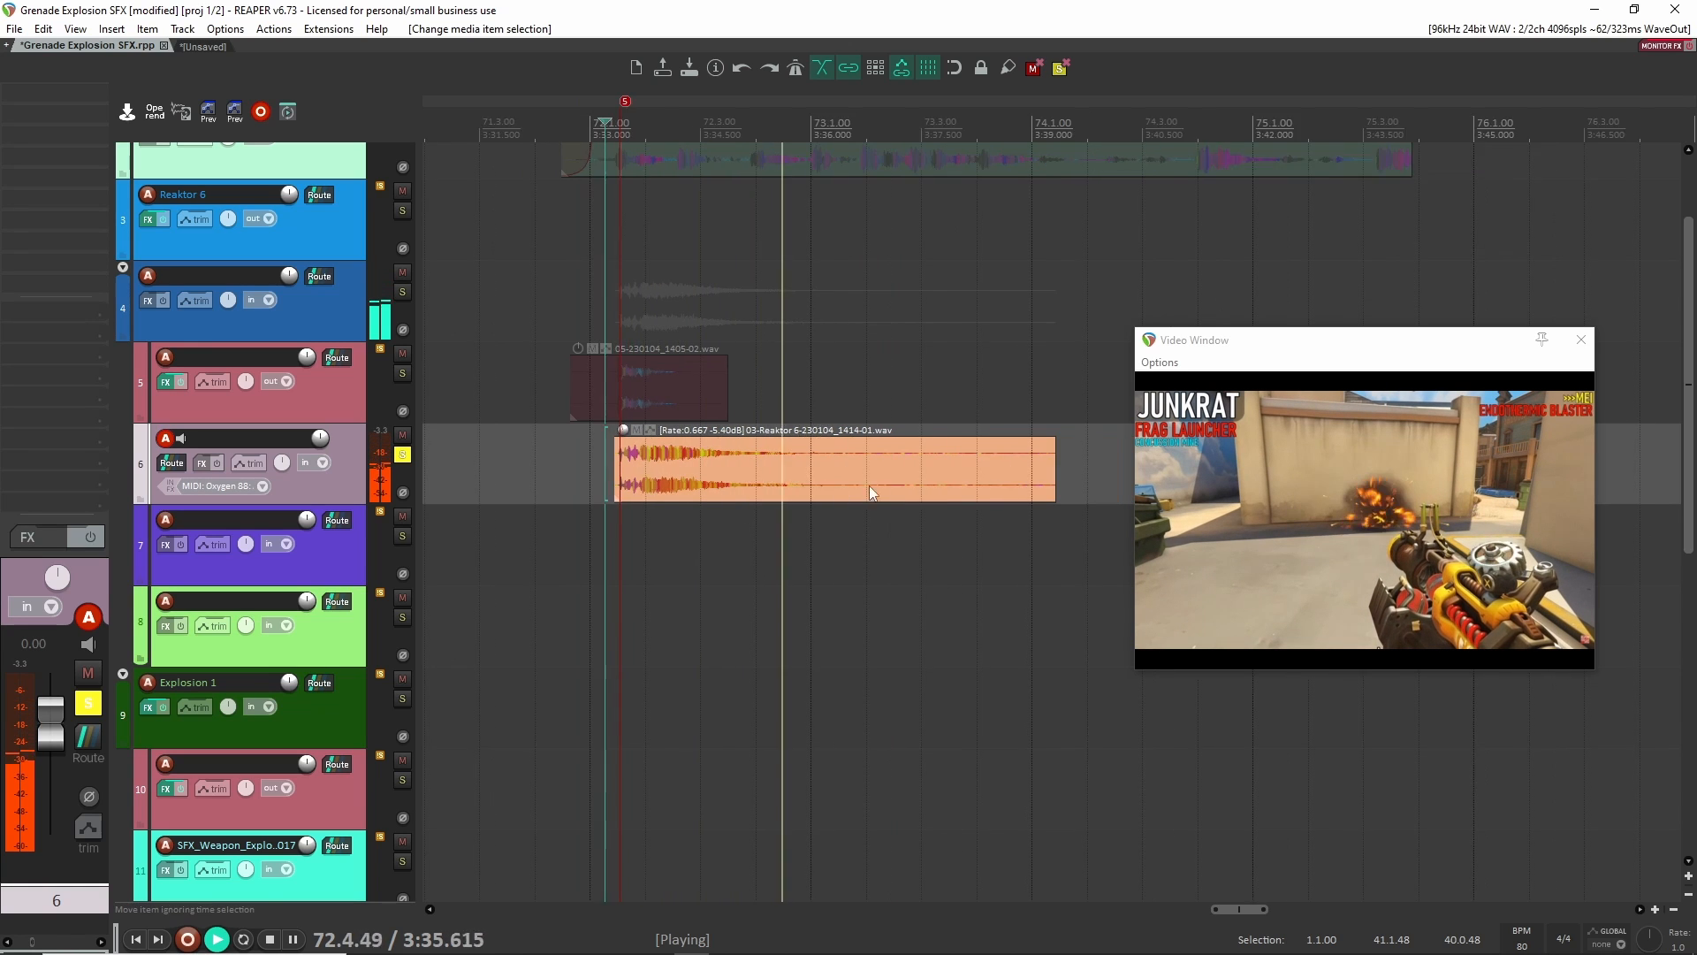
scroll(870, 492, down, 2)
key(space)
Give the first track 6 slice a long concave fade-out and shorten it to end at about 72.3.48.
drag(1008, 459, 704, 449)
right_click(748, 444)
click(809, 549)
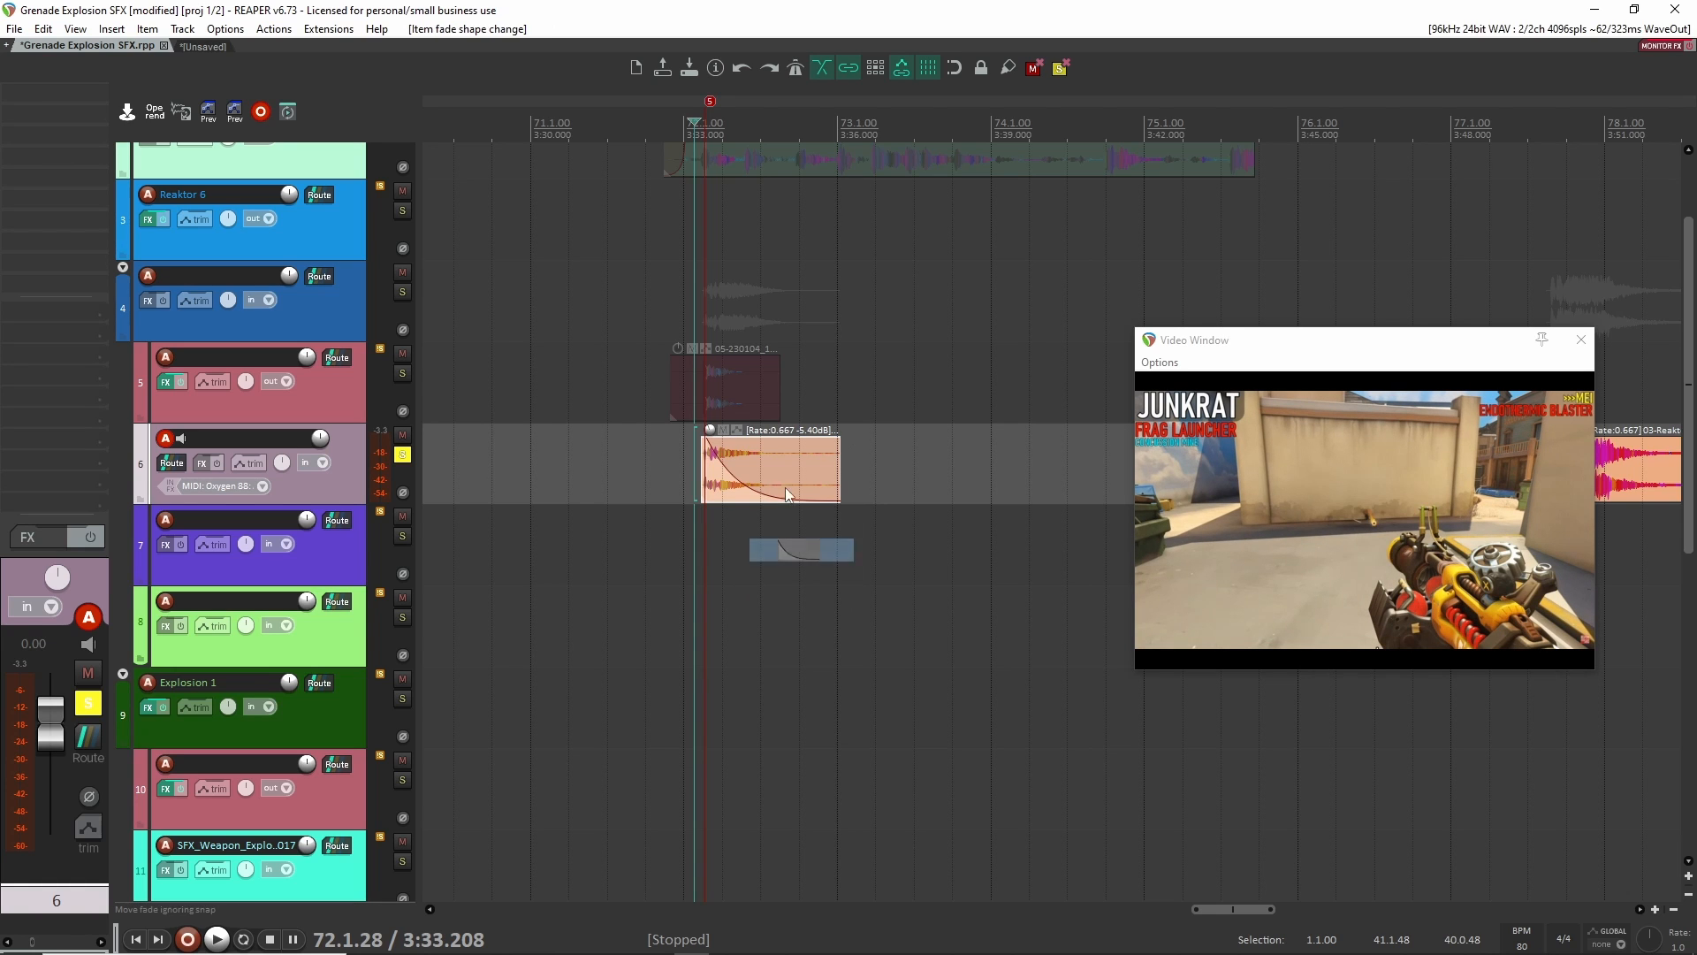
drag(838, 475, 779, 474)
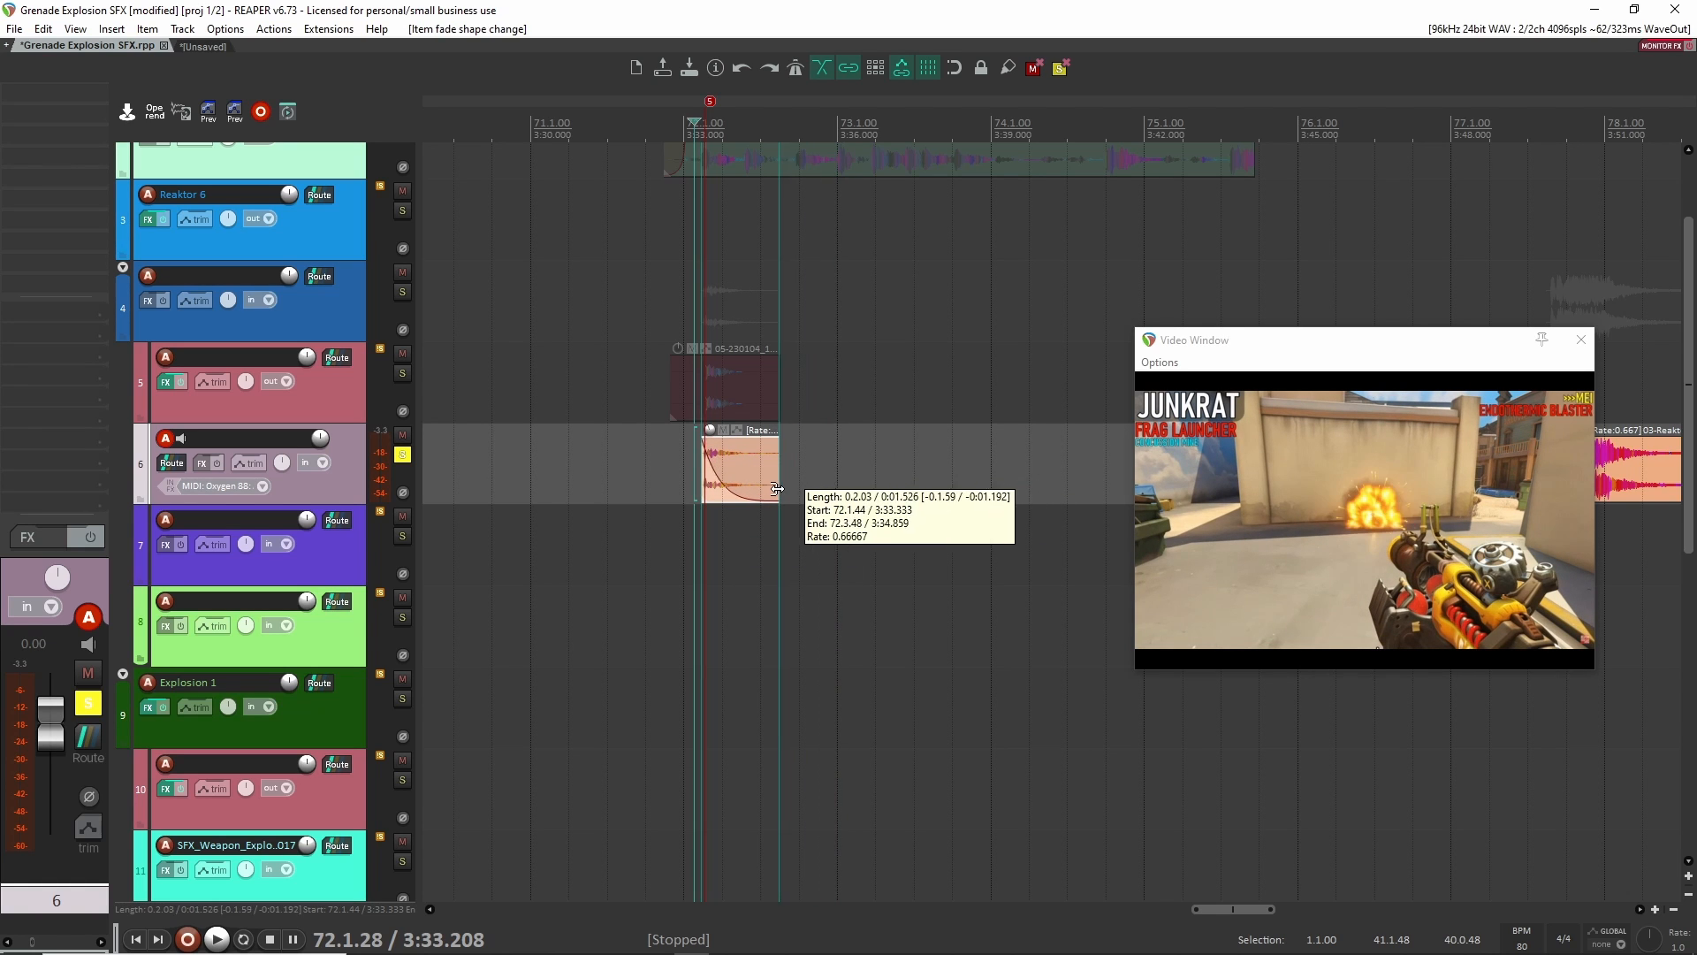
Play back the shortened track 6 slice against the video from 72.1.18.
scroll(643, 418, up, 4)
scroll(672, 442, up, 2)
click(691, 456)
key(space)
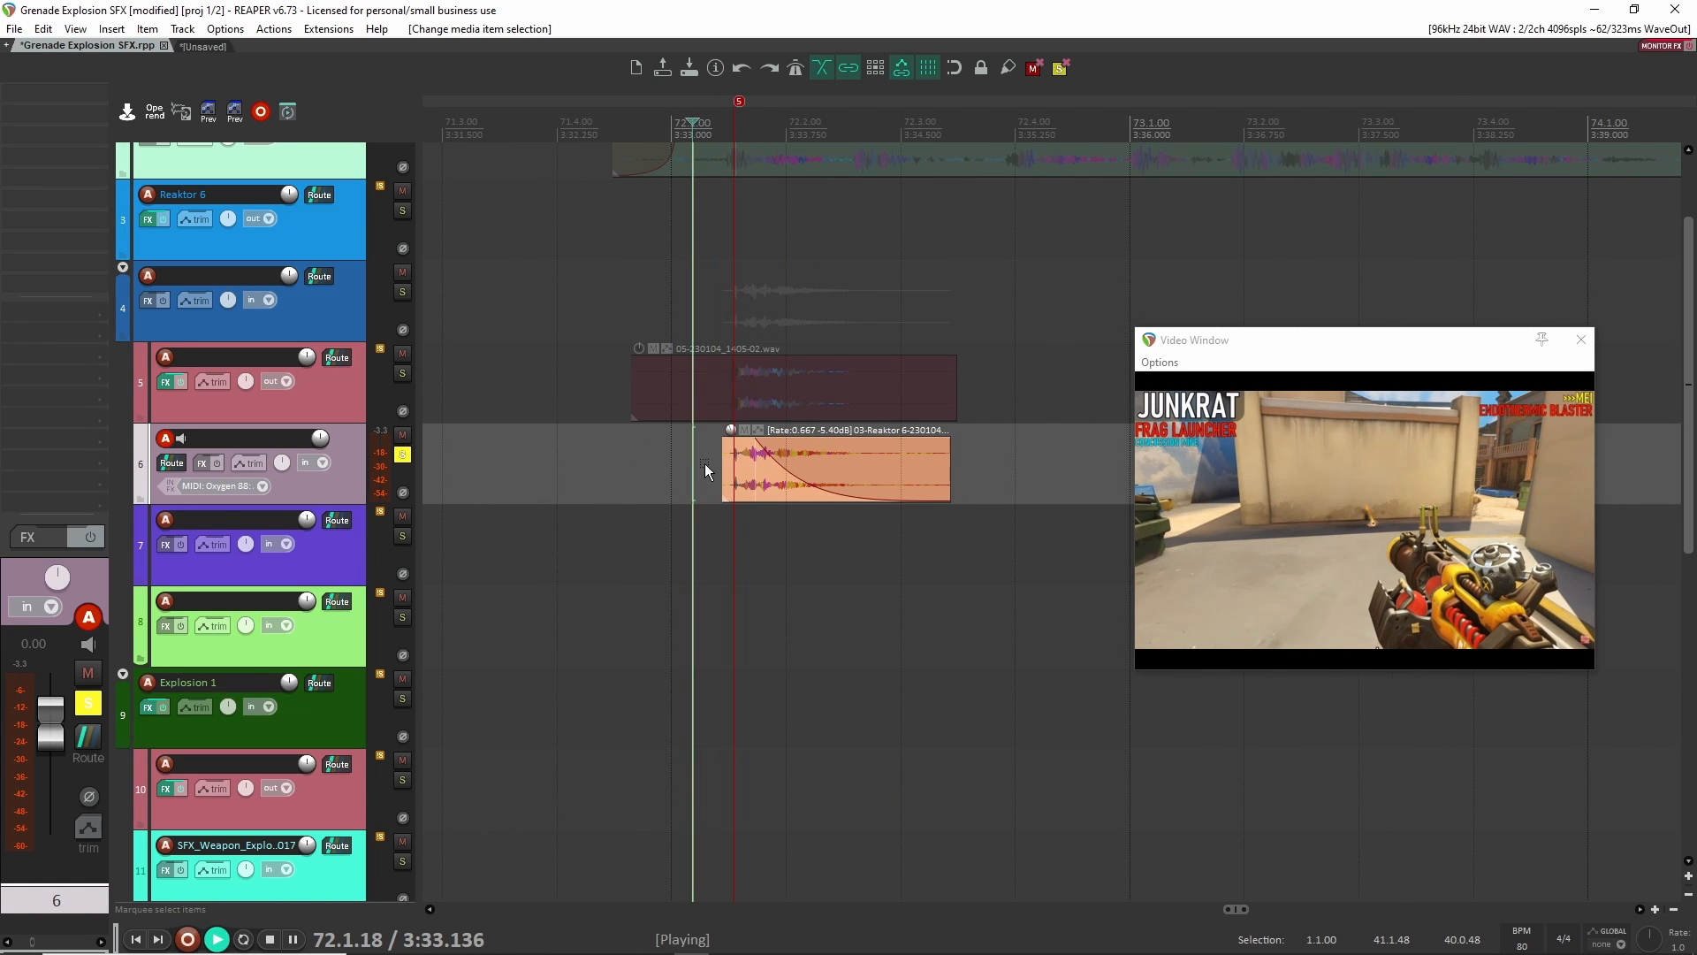
key(space)
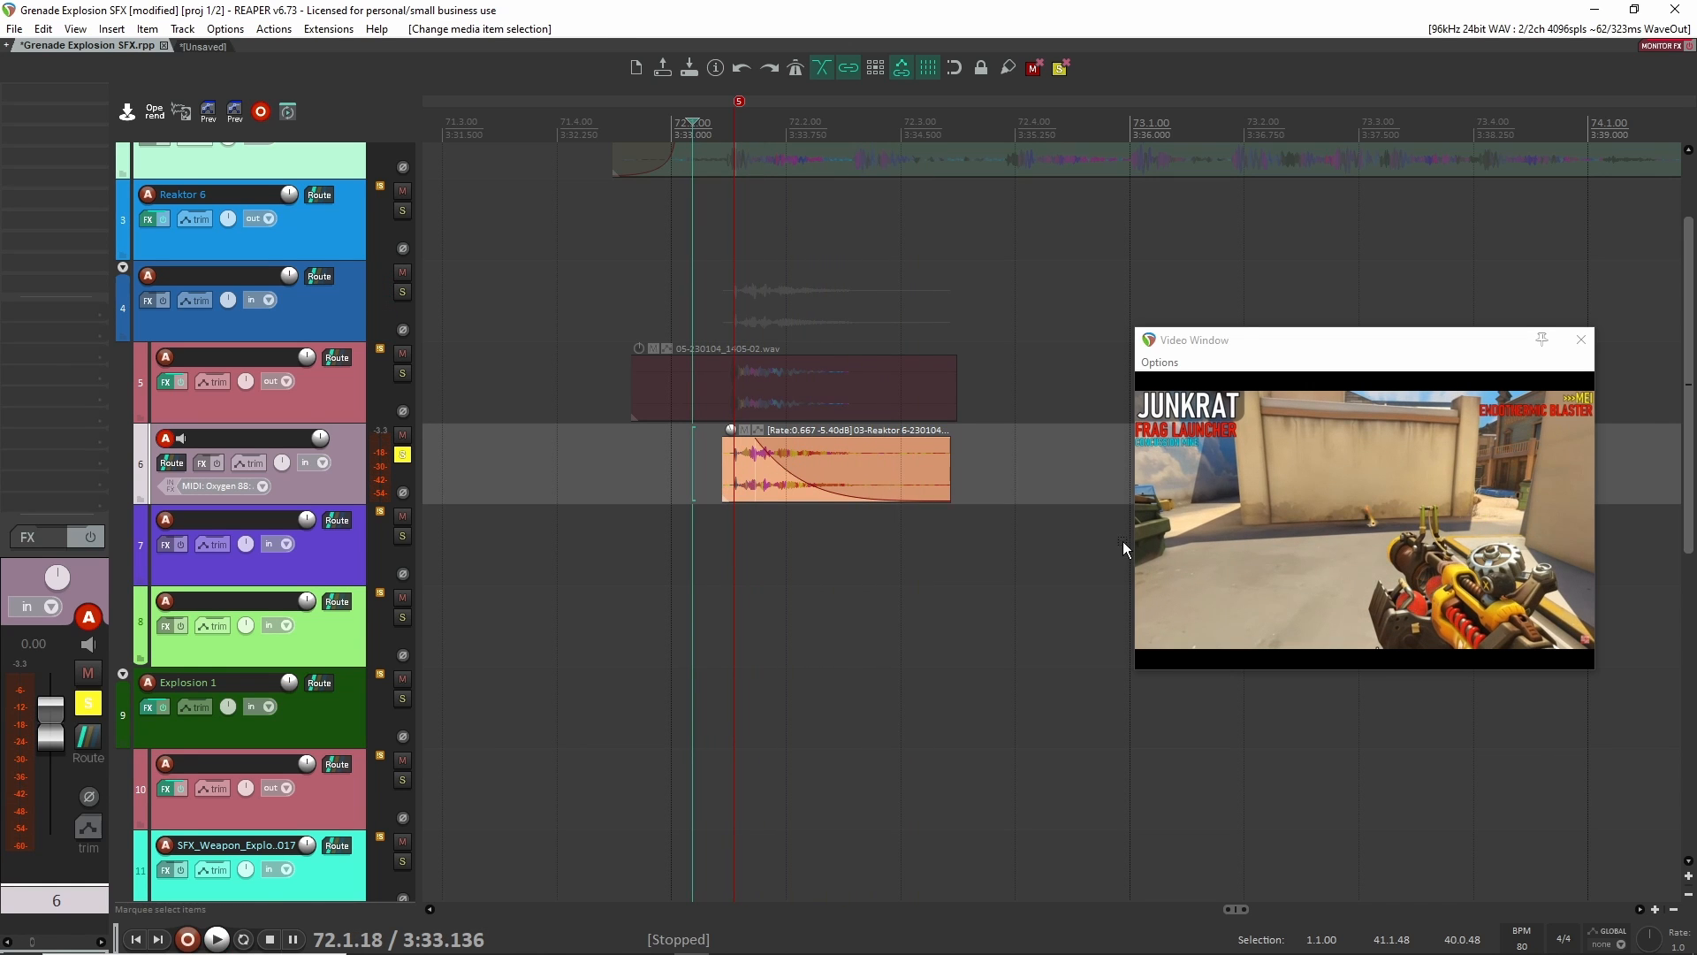
Move the second explosion slice down to track 7, starting at about 72.1.30, and solo track 7 instead of track 6.
scroll(937, 502, down, 1)
scroll(936, 502, down, 4)
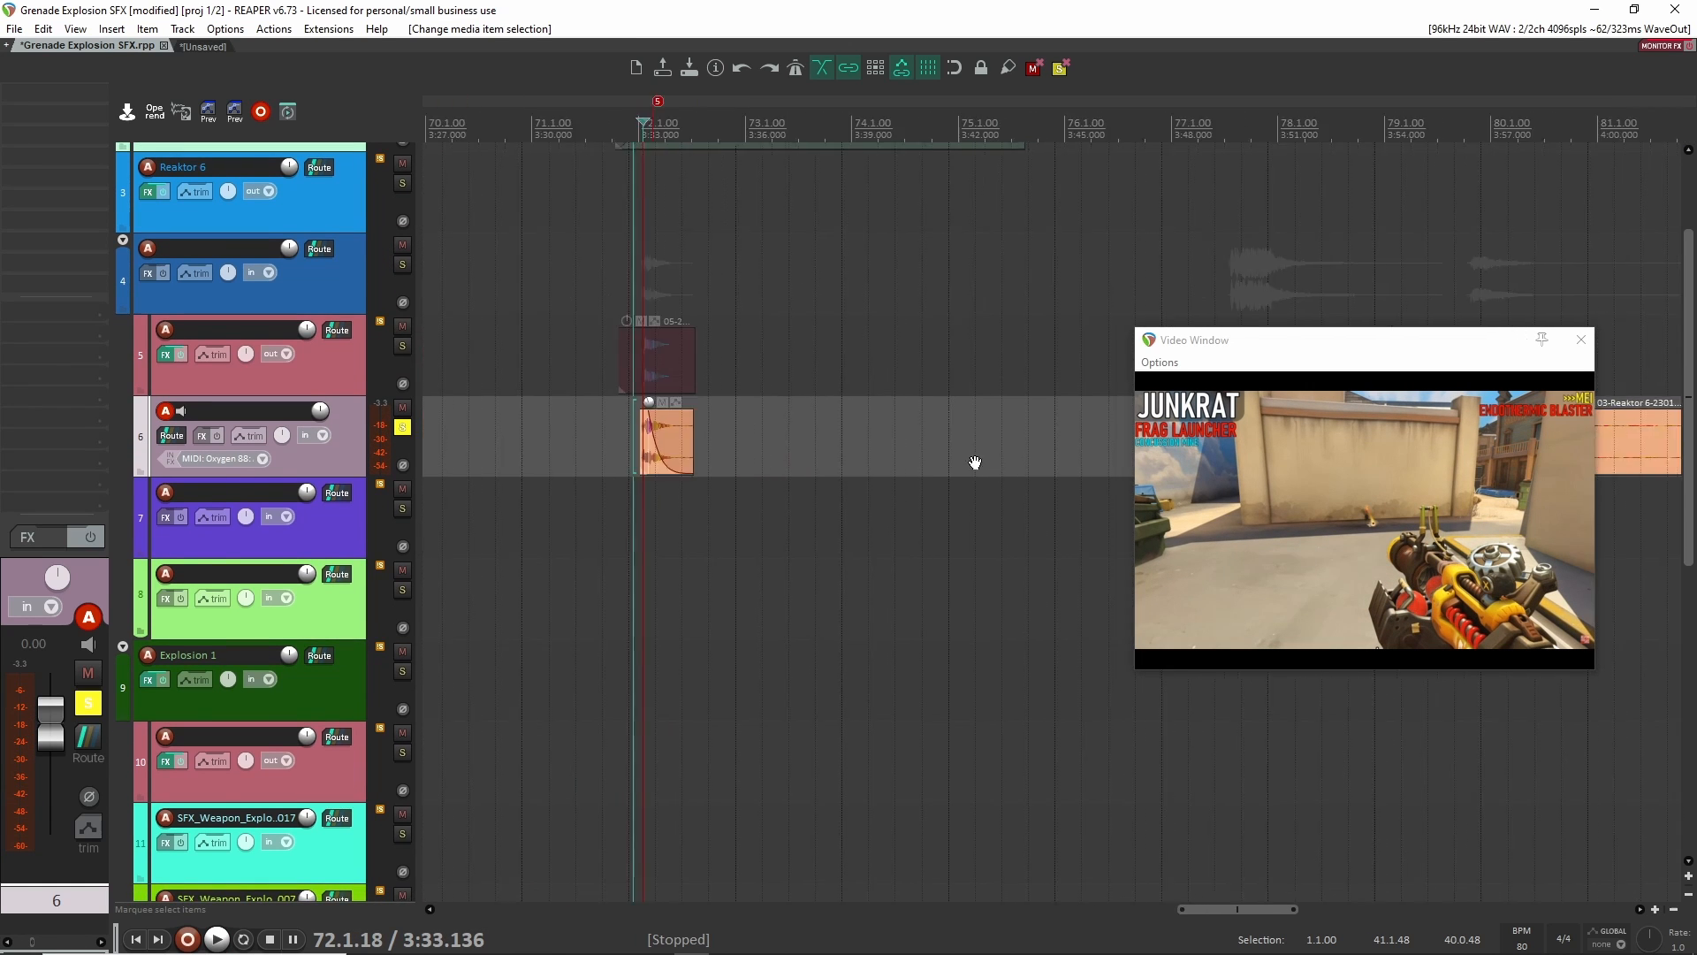
drag(878, 433, 623, 512)
scroll(623, 513, up, 6)
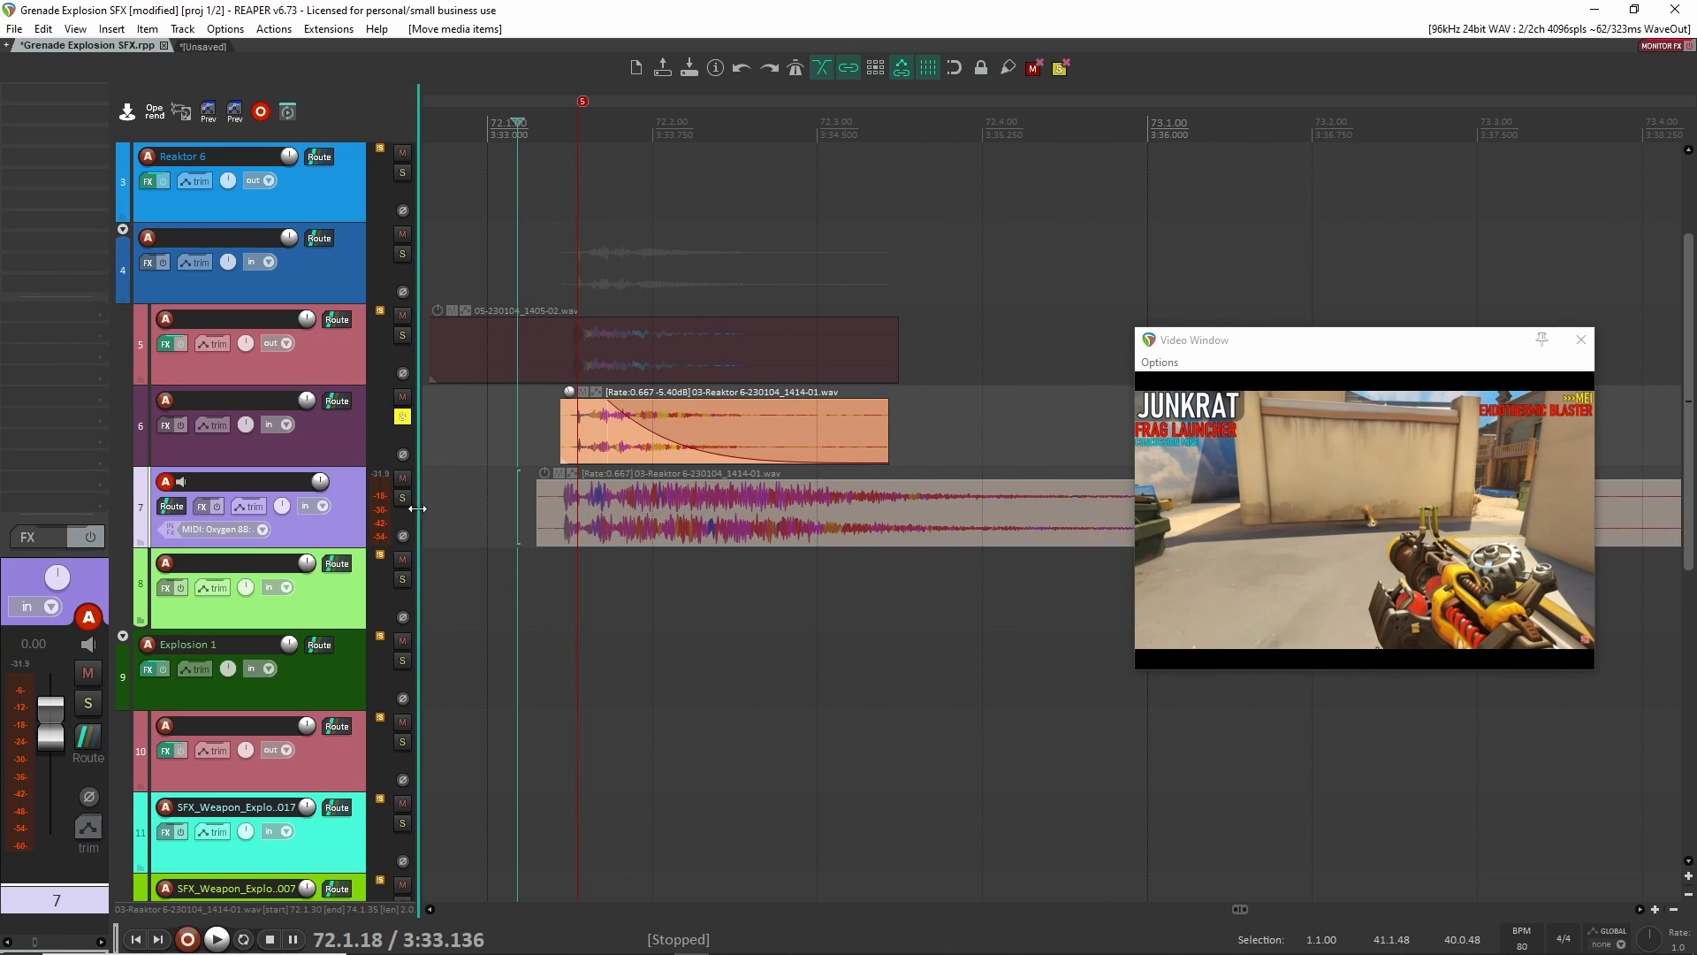
click(402, 498)
click(402, 416)
Align the track 7 slice's transient with the red marker, set its volume to -7.30 dB and audition it.
scroll(568, 438, up, 3)
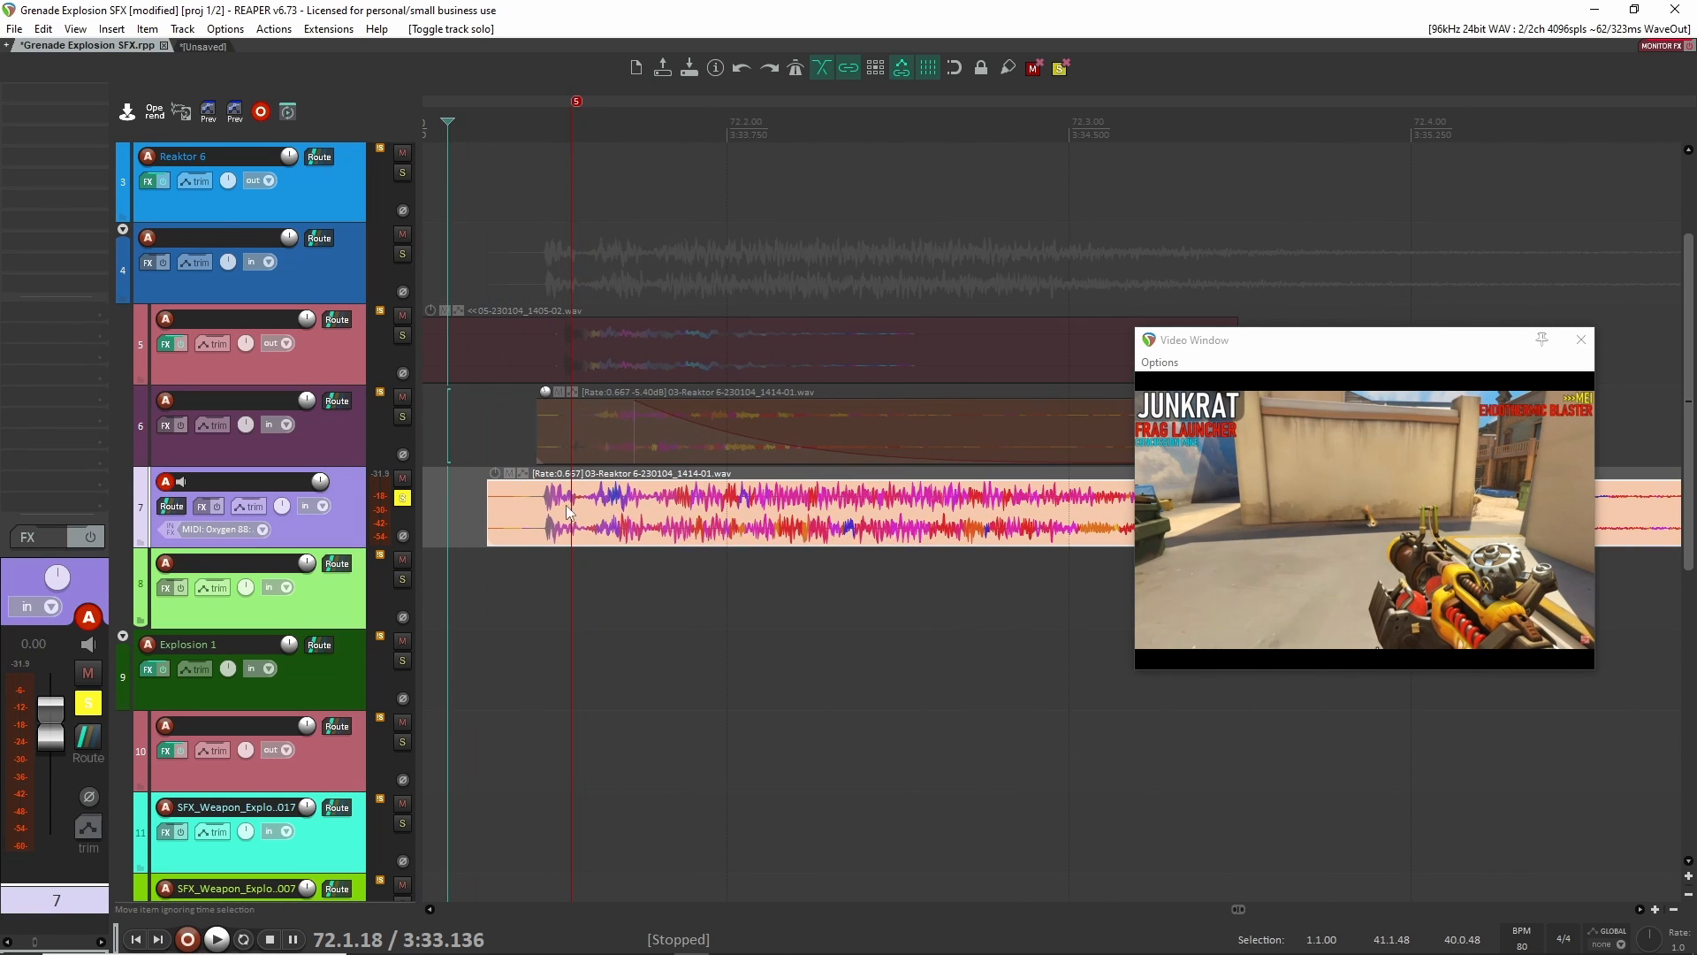
drag(513, 510, 535, 541)
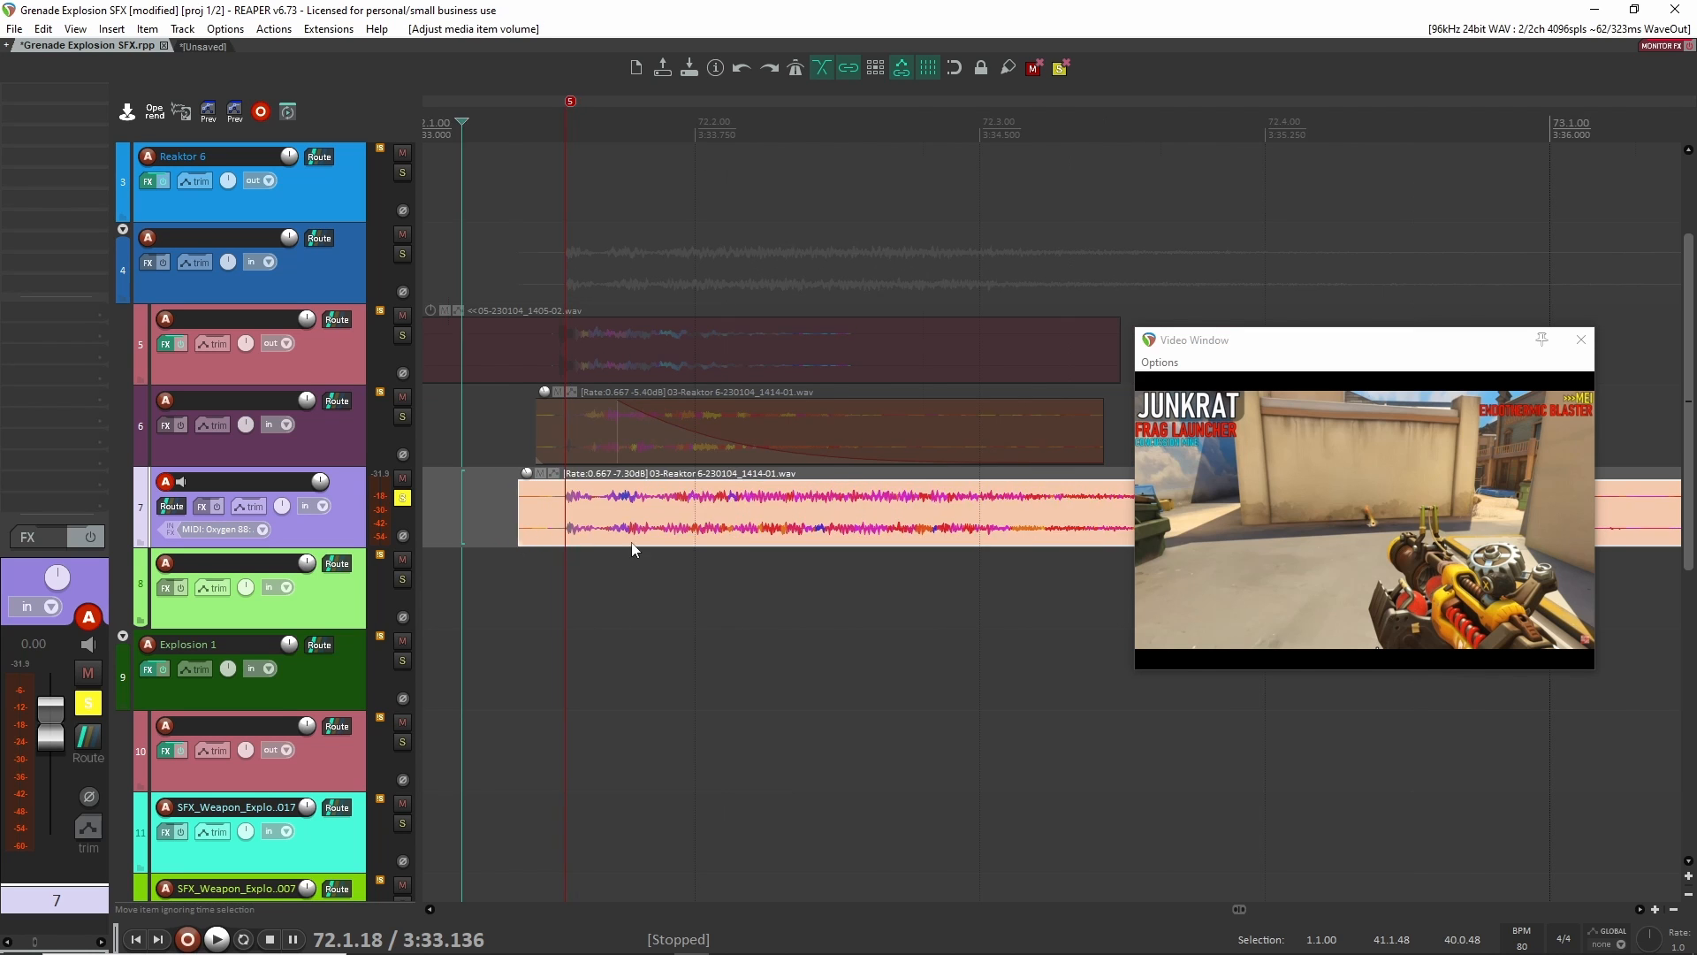
scroll(551, 560, down, 4)
key(space)
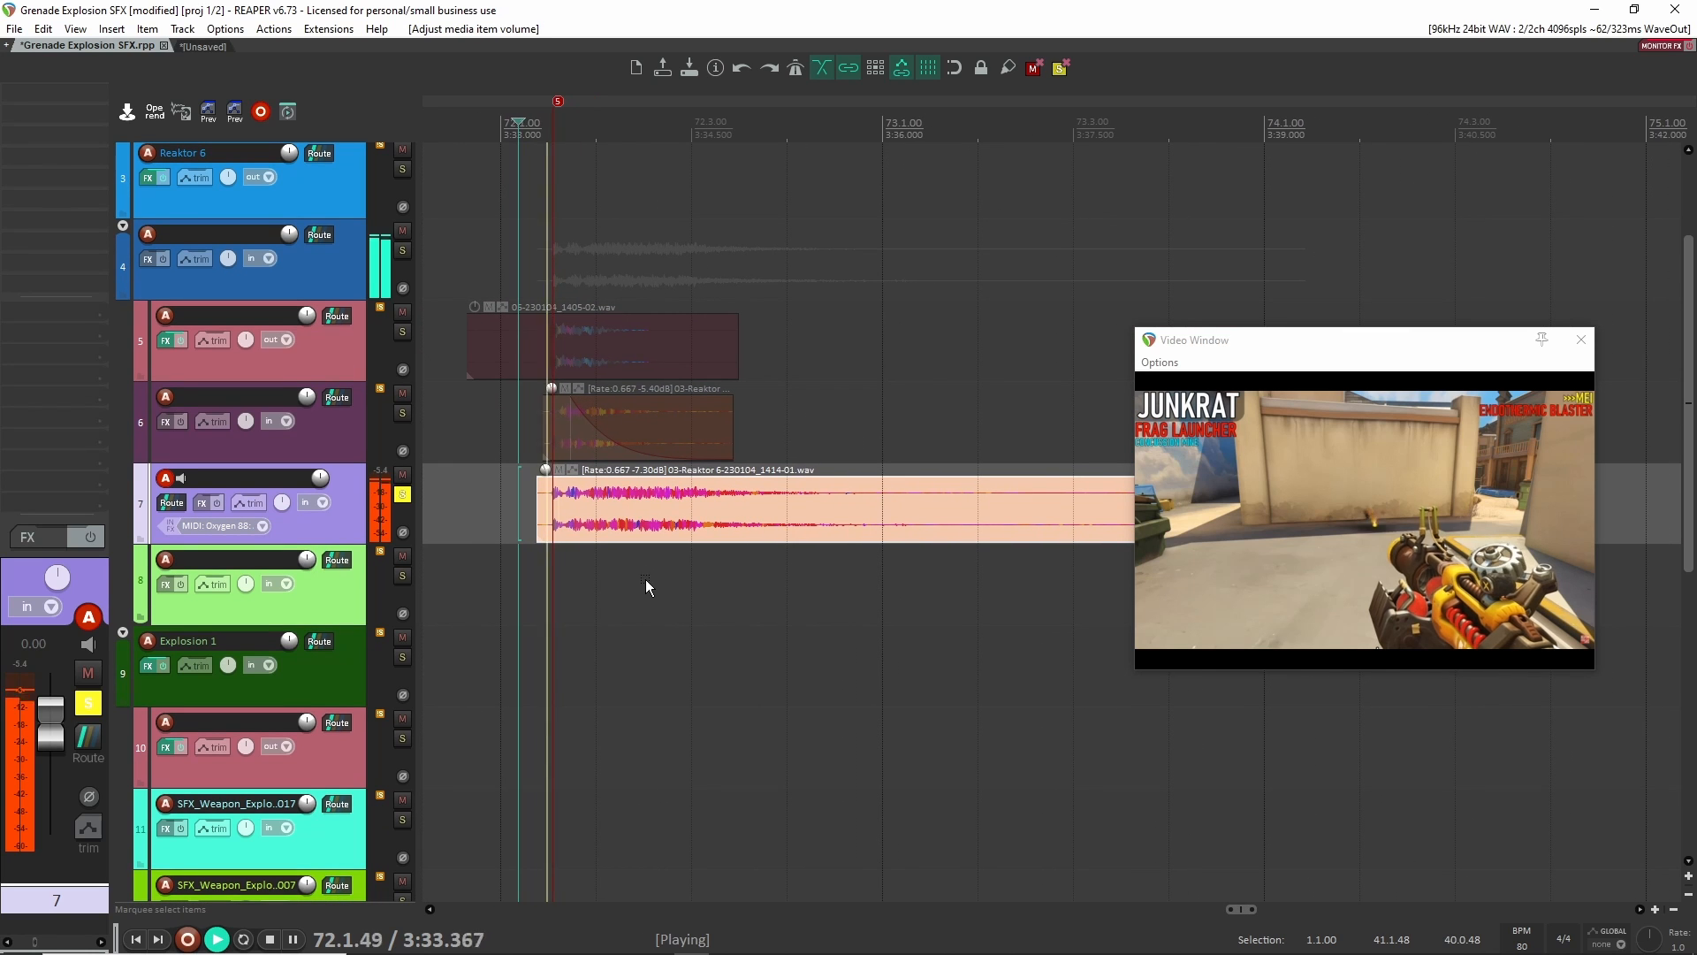
key(space)
scroll(459, 518, down, 4)
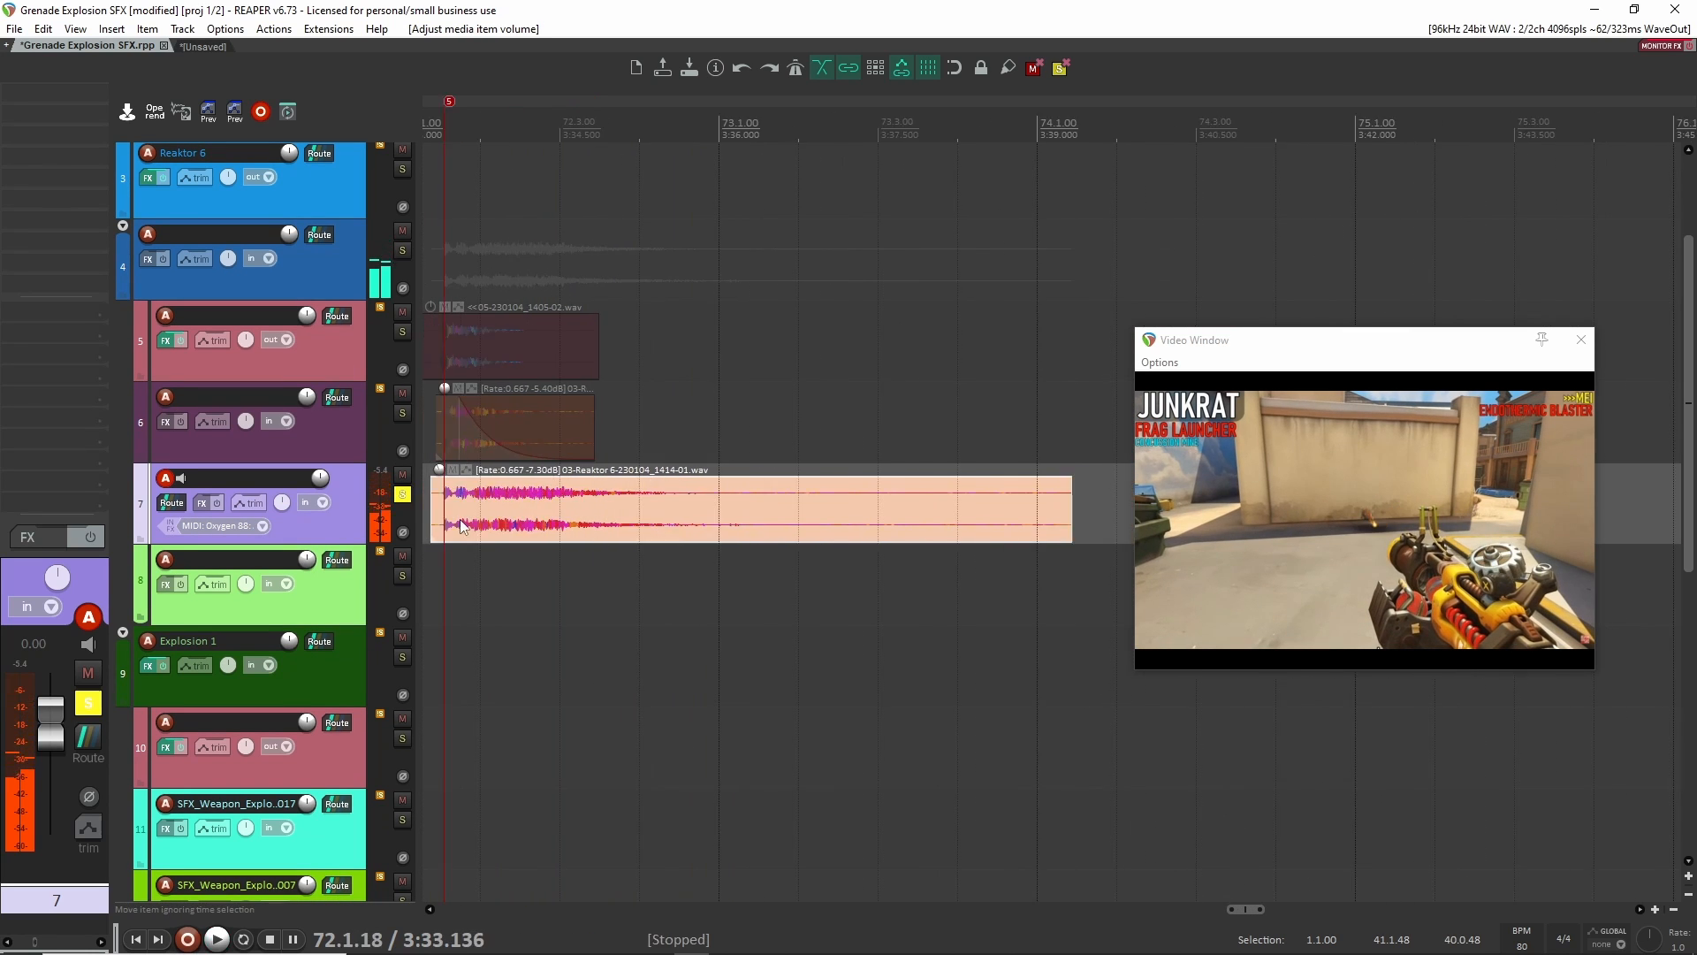
Shorten the track 7 slice to end at about 72.4.17 and give it a concave fade-out.
scroll(619, 508, left, 3)
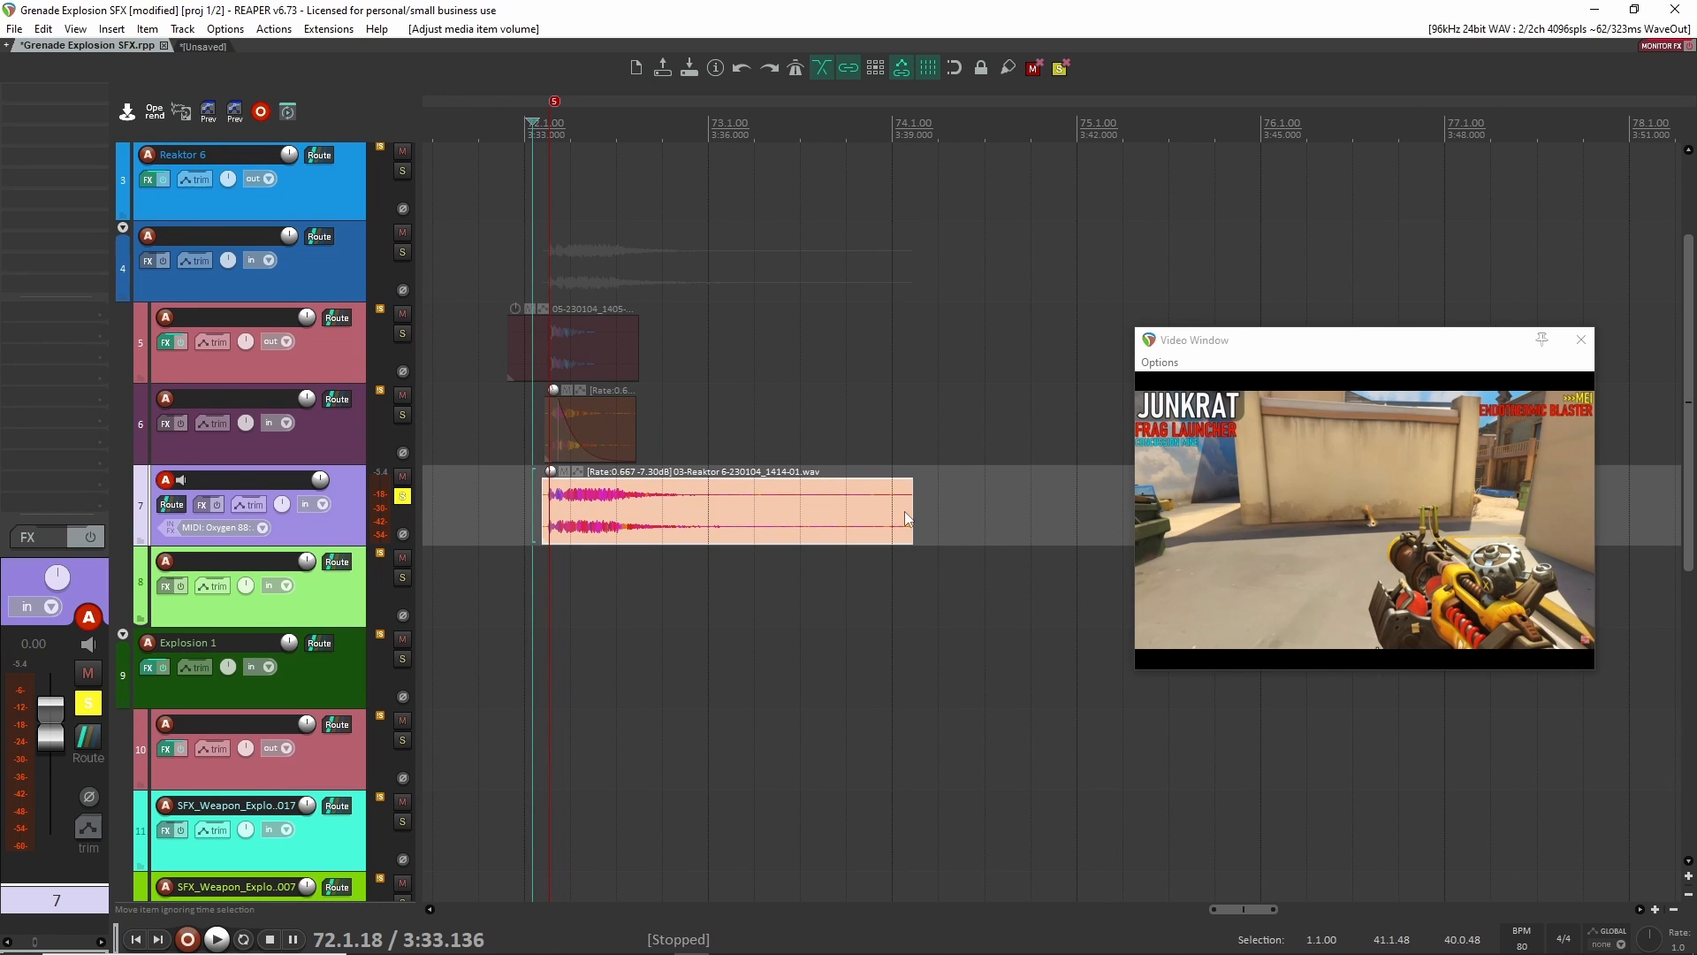
drag(909, 517, 616, 491)
right_click(616, 492)
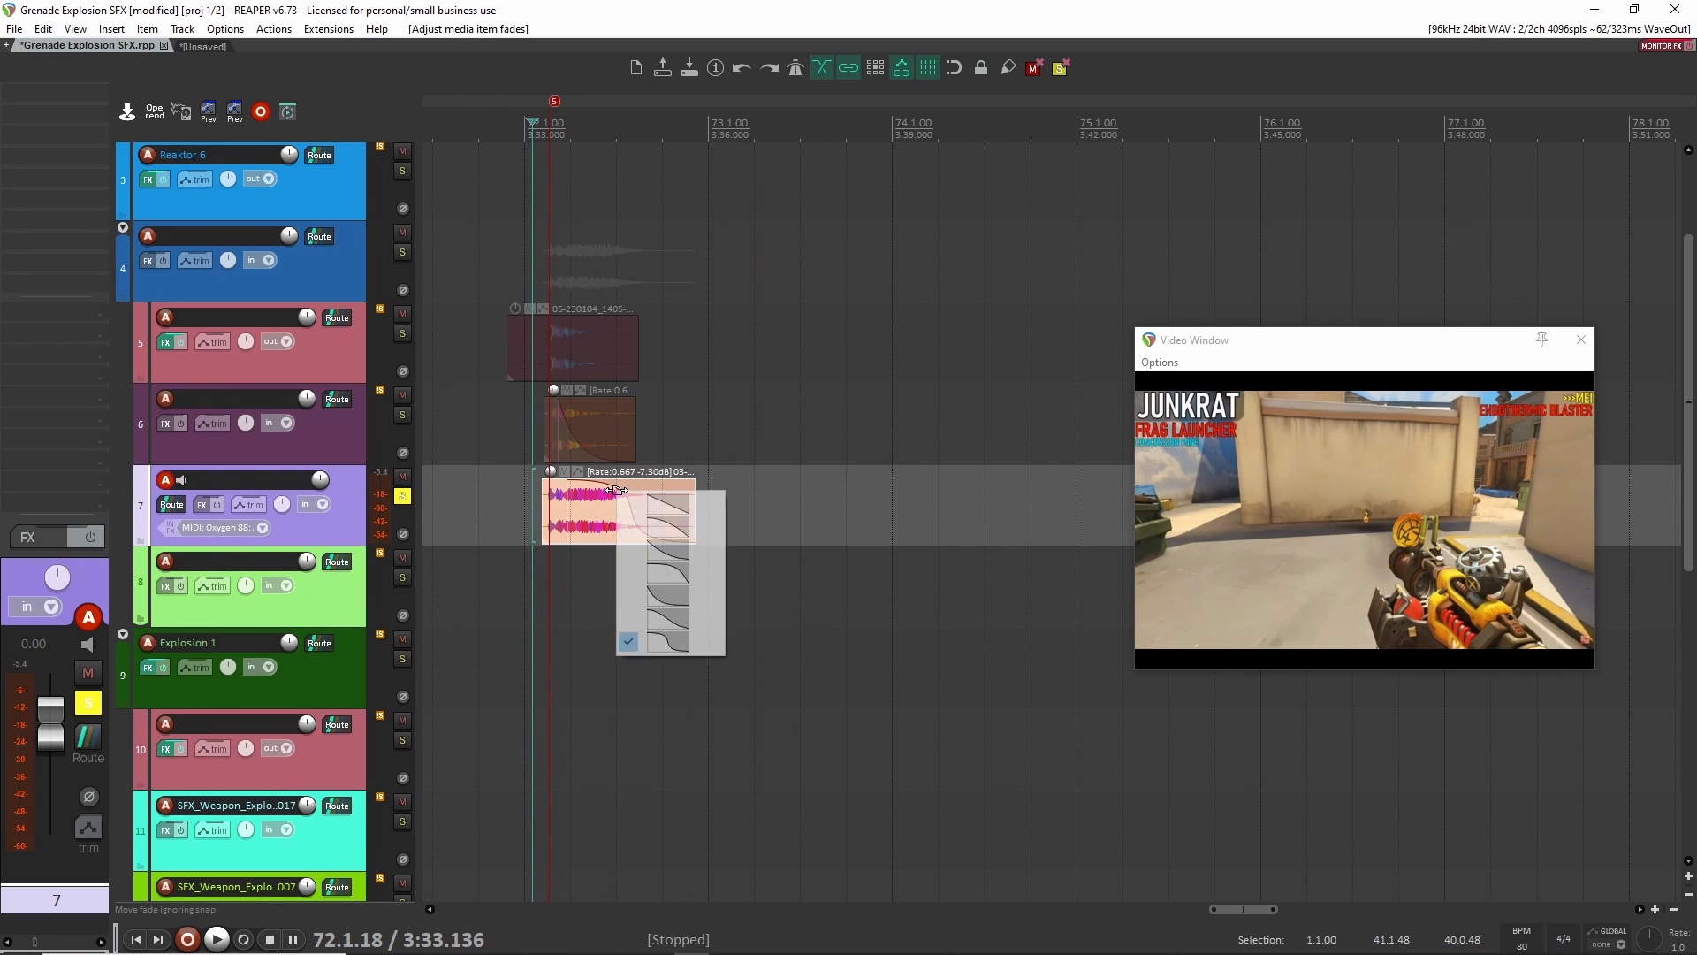
click(671, 598)
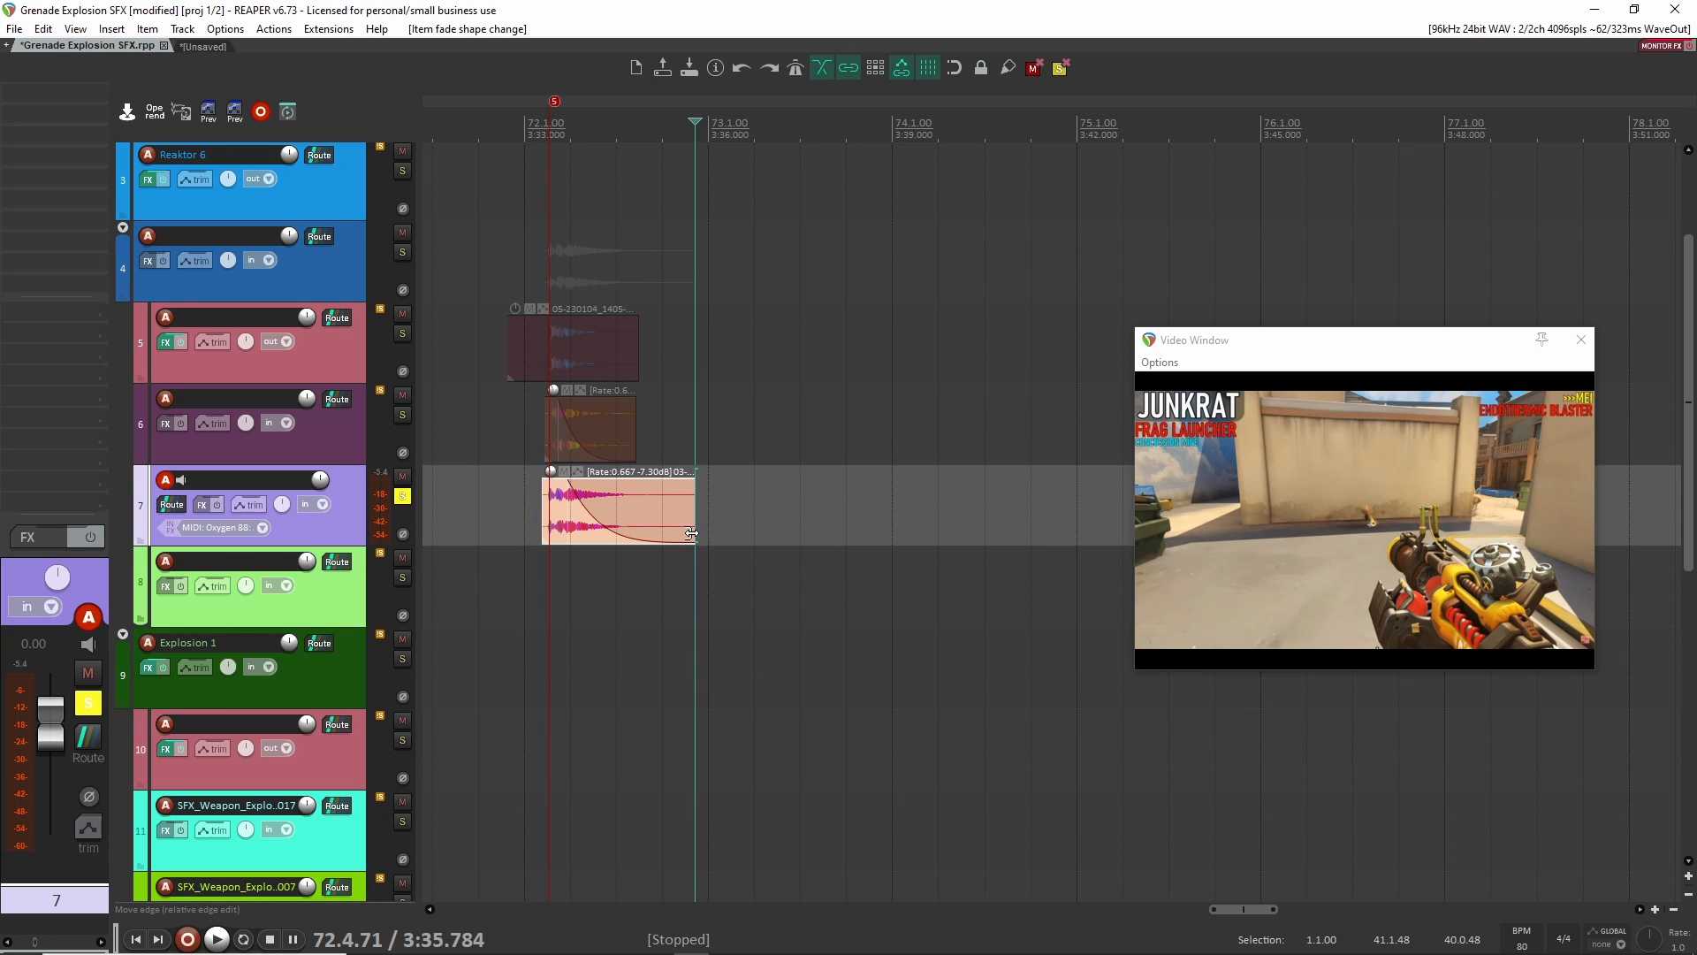
drag(691, 533, 671, 533)
Add the Manipulator (Infected Mushroom) effect to track 7 and set its formant to -13.00.
key(f)
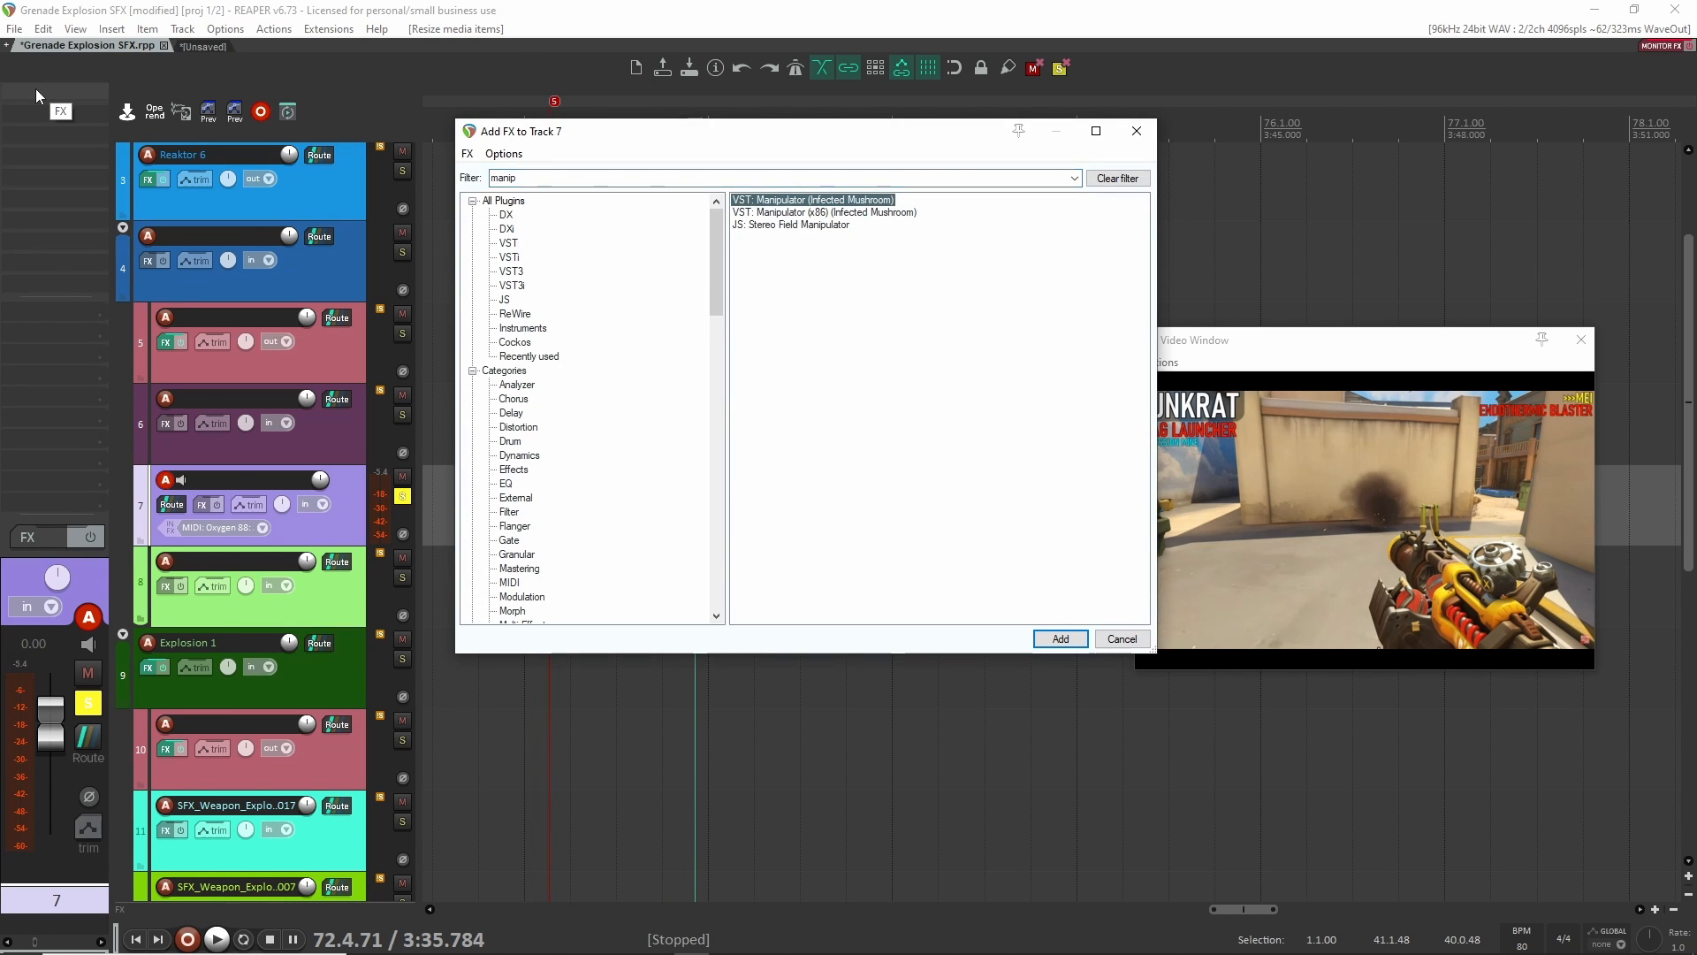
key(Return)
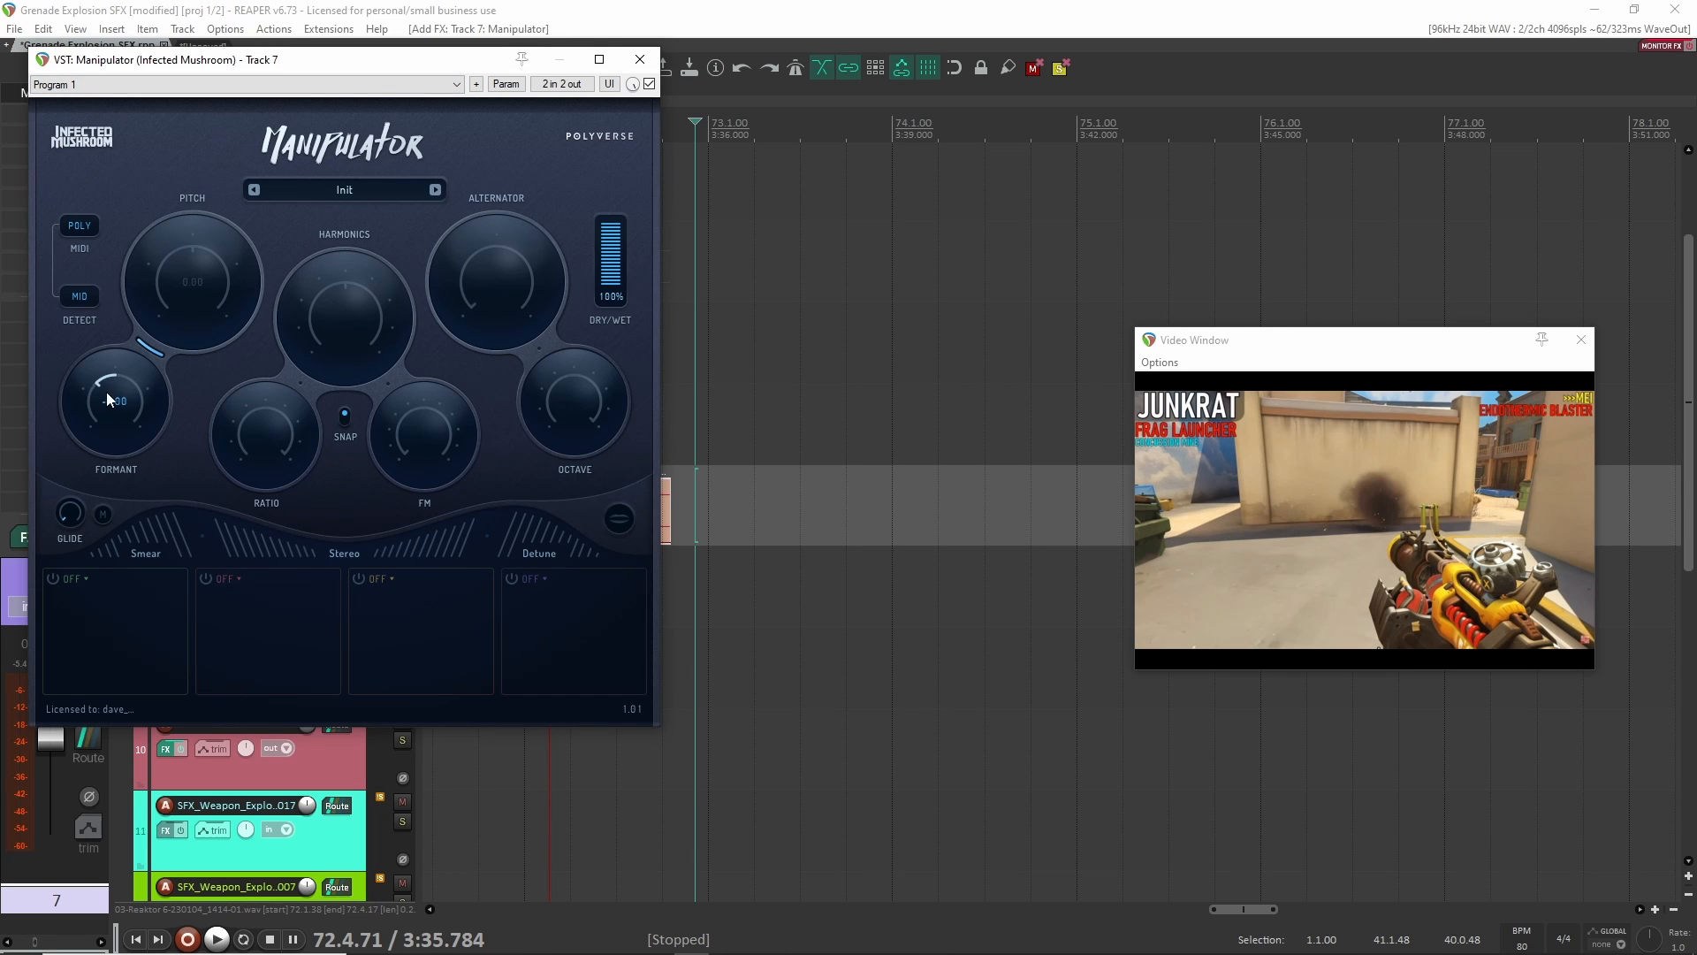
drag(106, 390, 101, 396)
Audition the track 7 slice through Manipulator from just before the red marker and close the effect window.
drag(745, 368, 970, 356)
click(744, 439)
key(space)
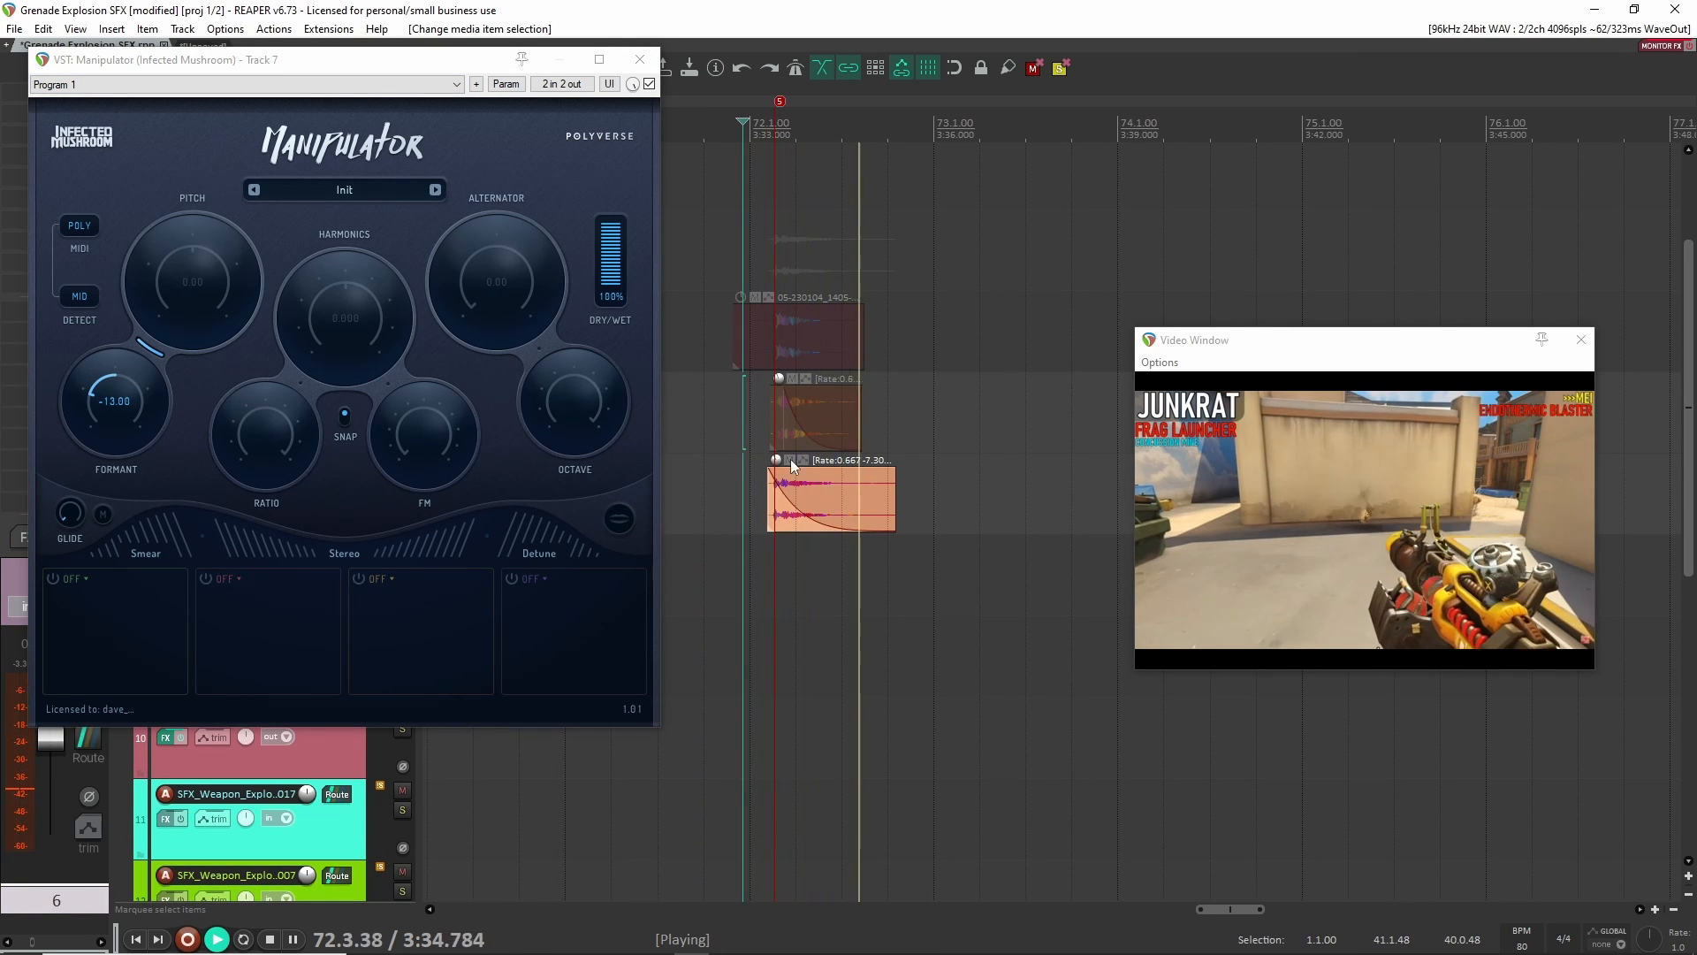
key(space)
key(space)
drag(751, 456, 761, 454)
scroll(761, 450, up, 3)
key(space)
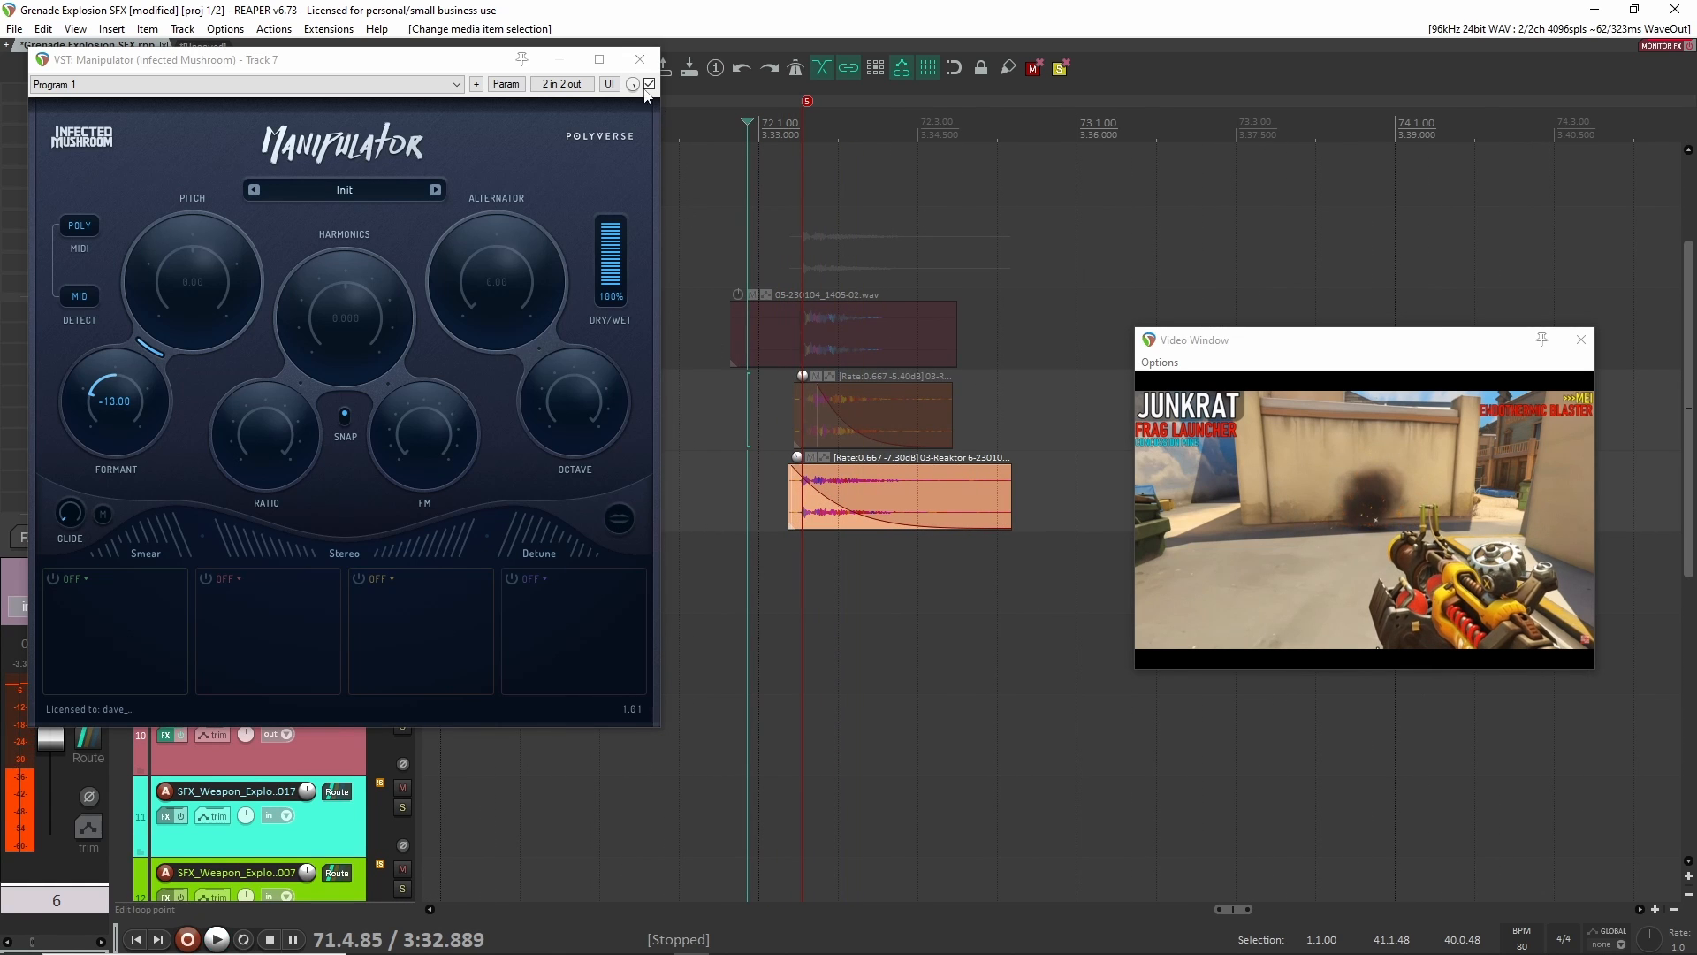
click(640, 58)
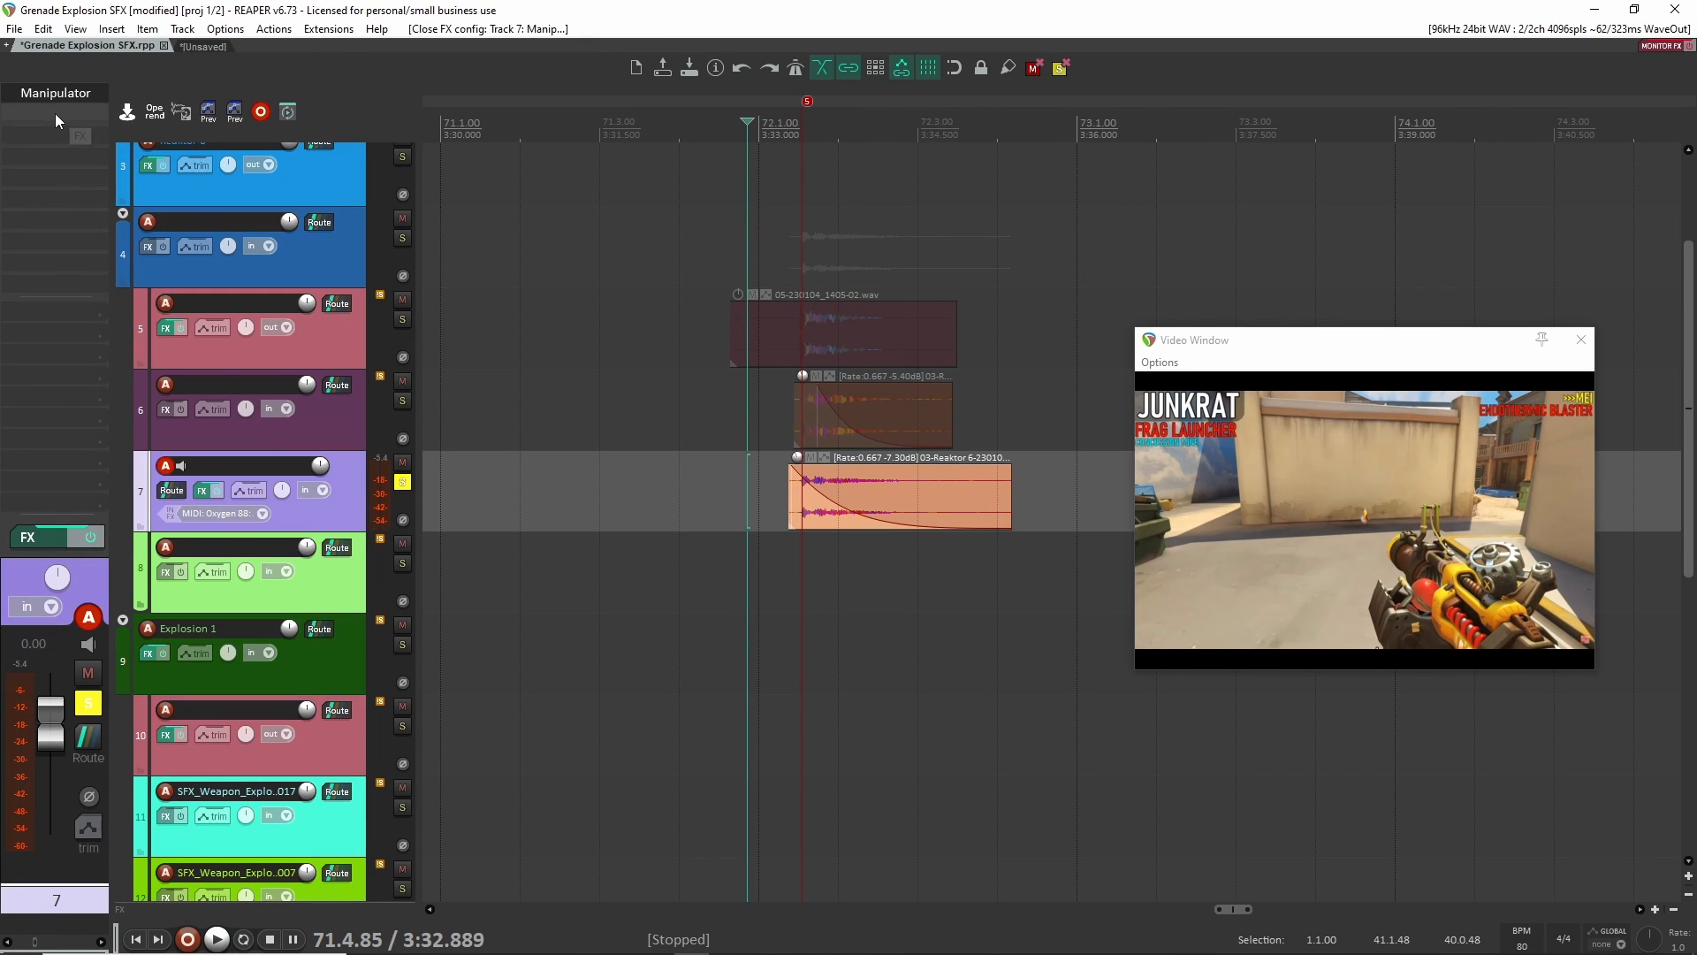
Add the Kilohearts Disperser effect after Manipulator on track 7 and audition the slice from 72.1.22.
double_click(55, 113)
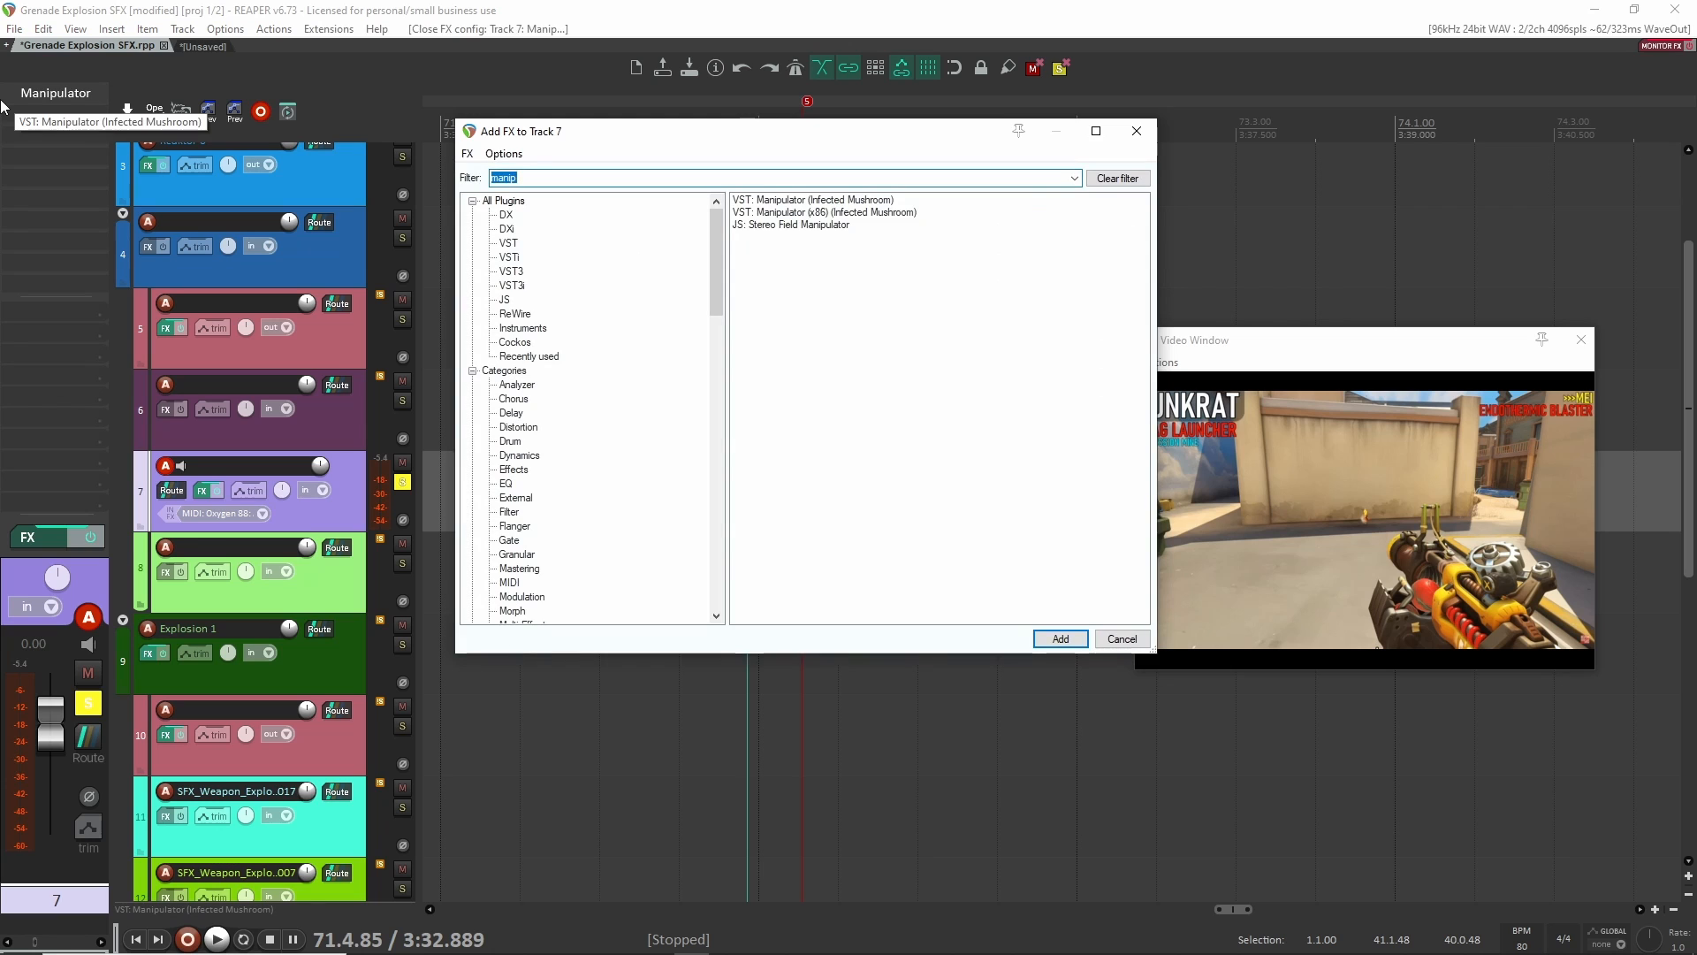
key(Return)
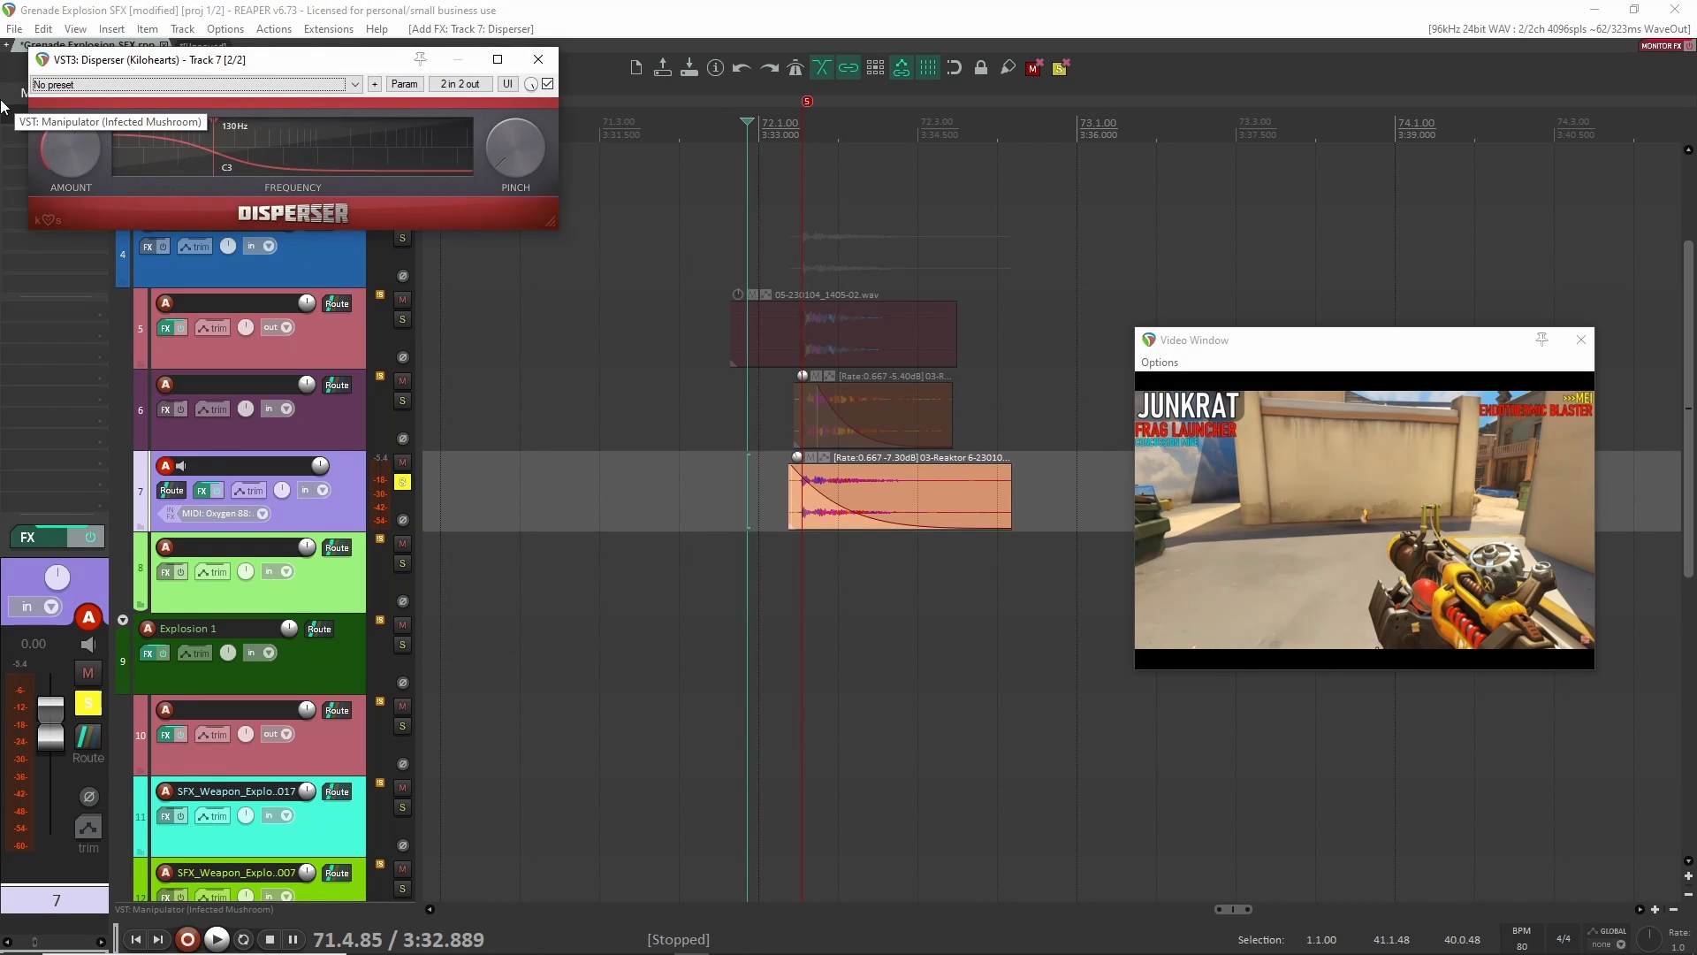
click(541, 60)
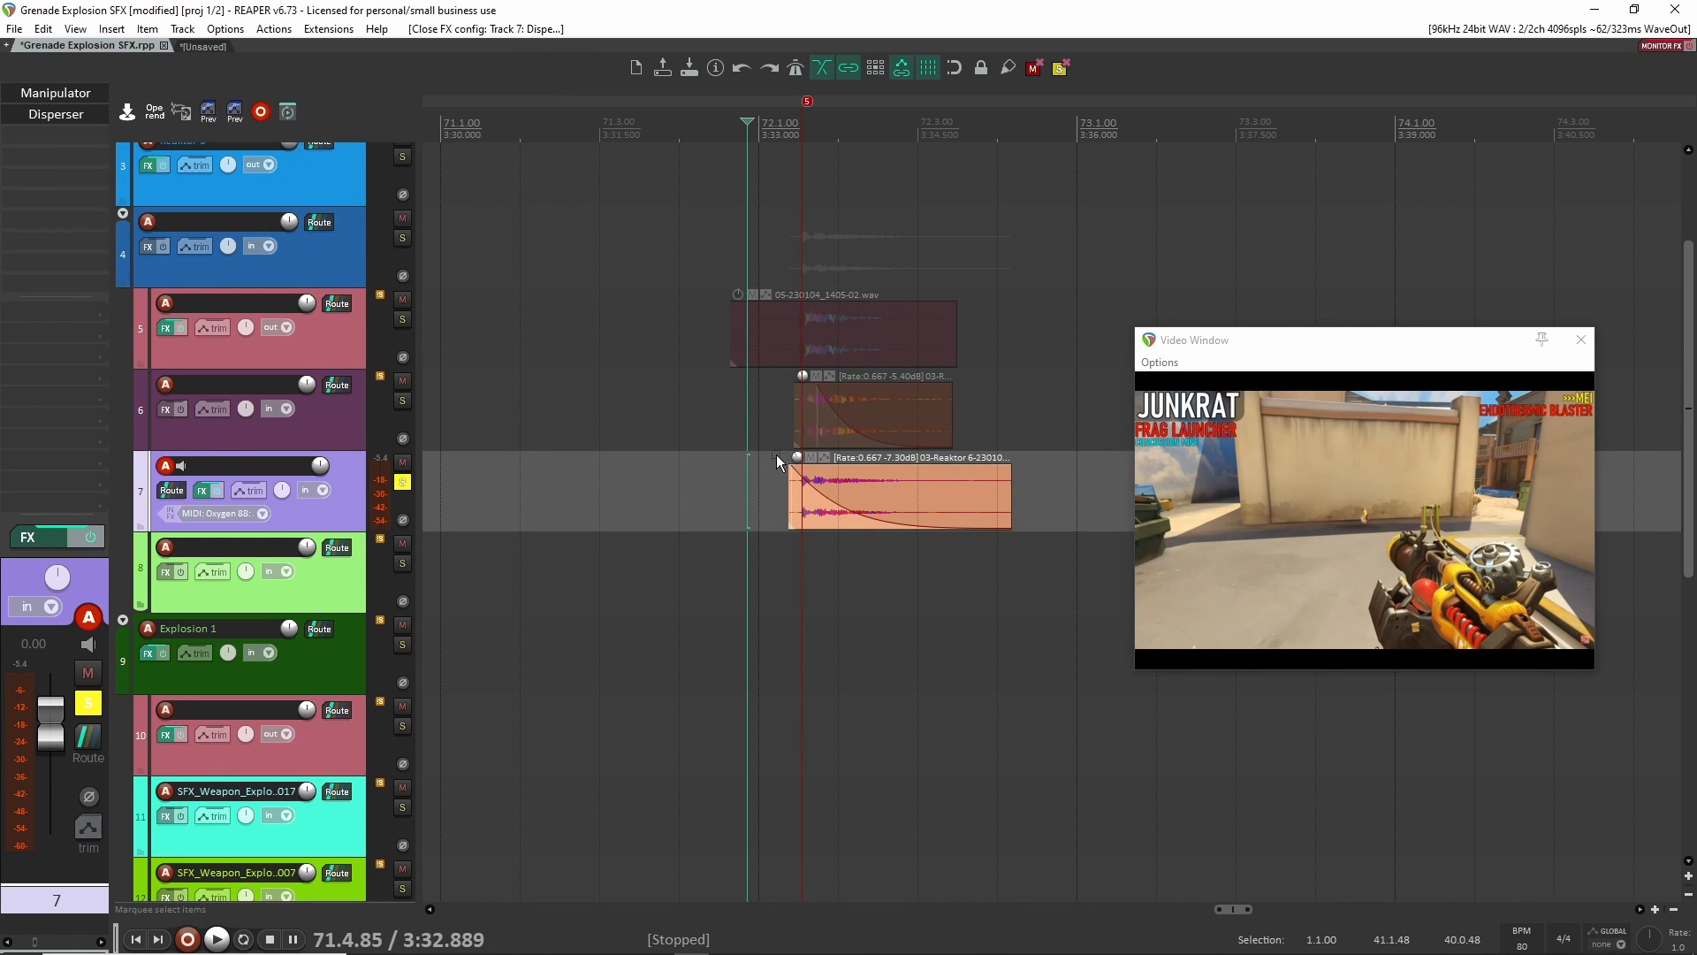
click(776, 455)
key(space)
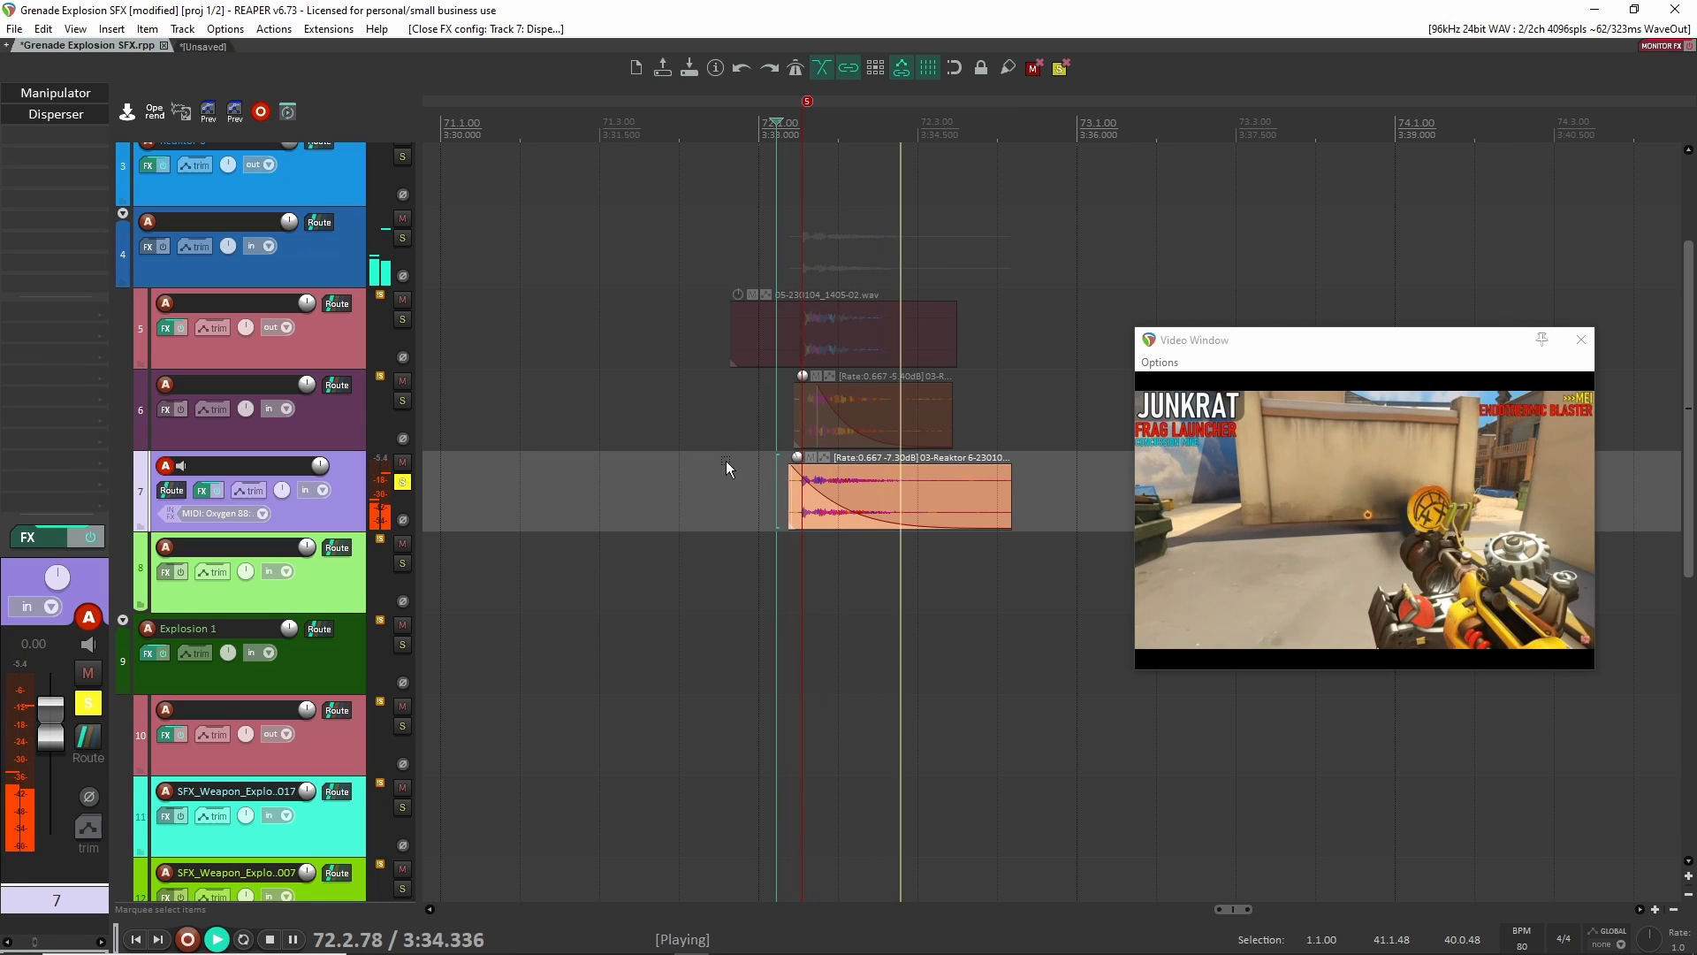
key(space)
Solo track 6 together with track 7 and audition both slices.
click(403, 401)
key(space)
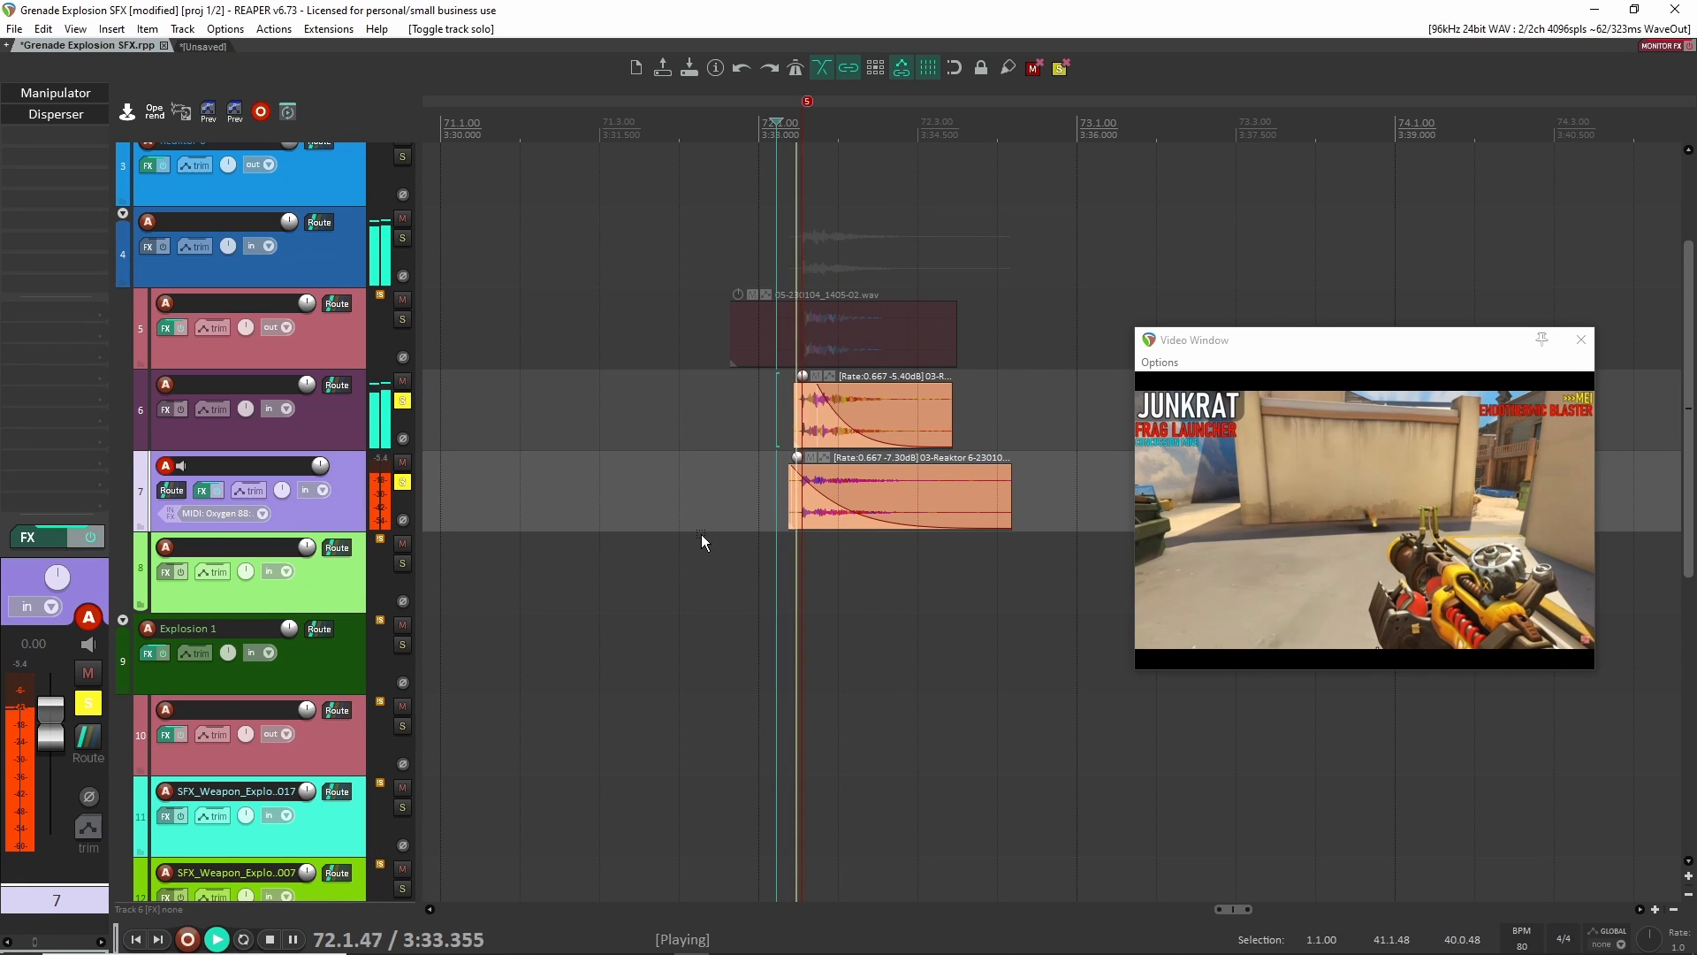
key(space)
Clear the solos on tracks 7 and 6 and play all three explosion layers together.
click(402, 481)
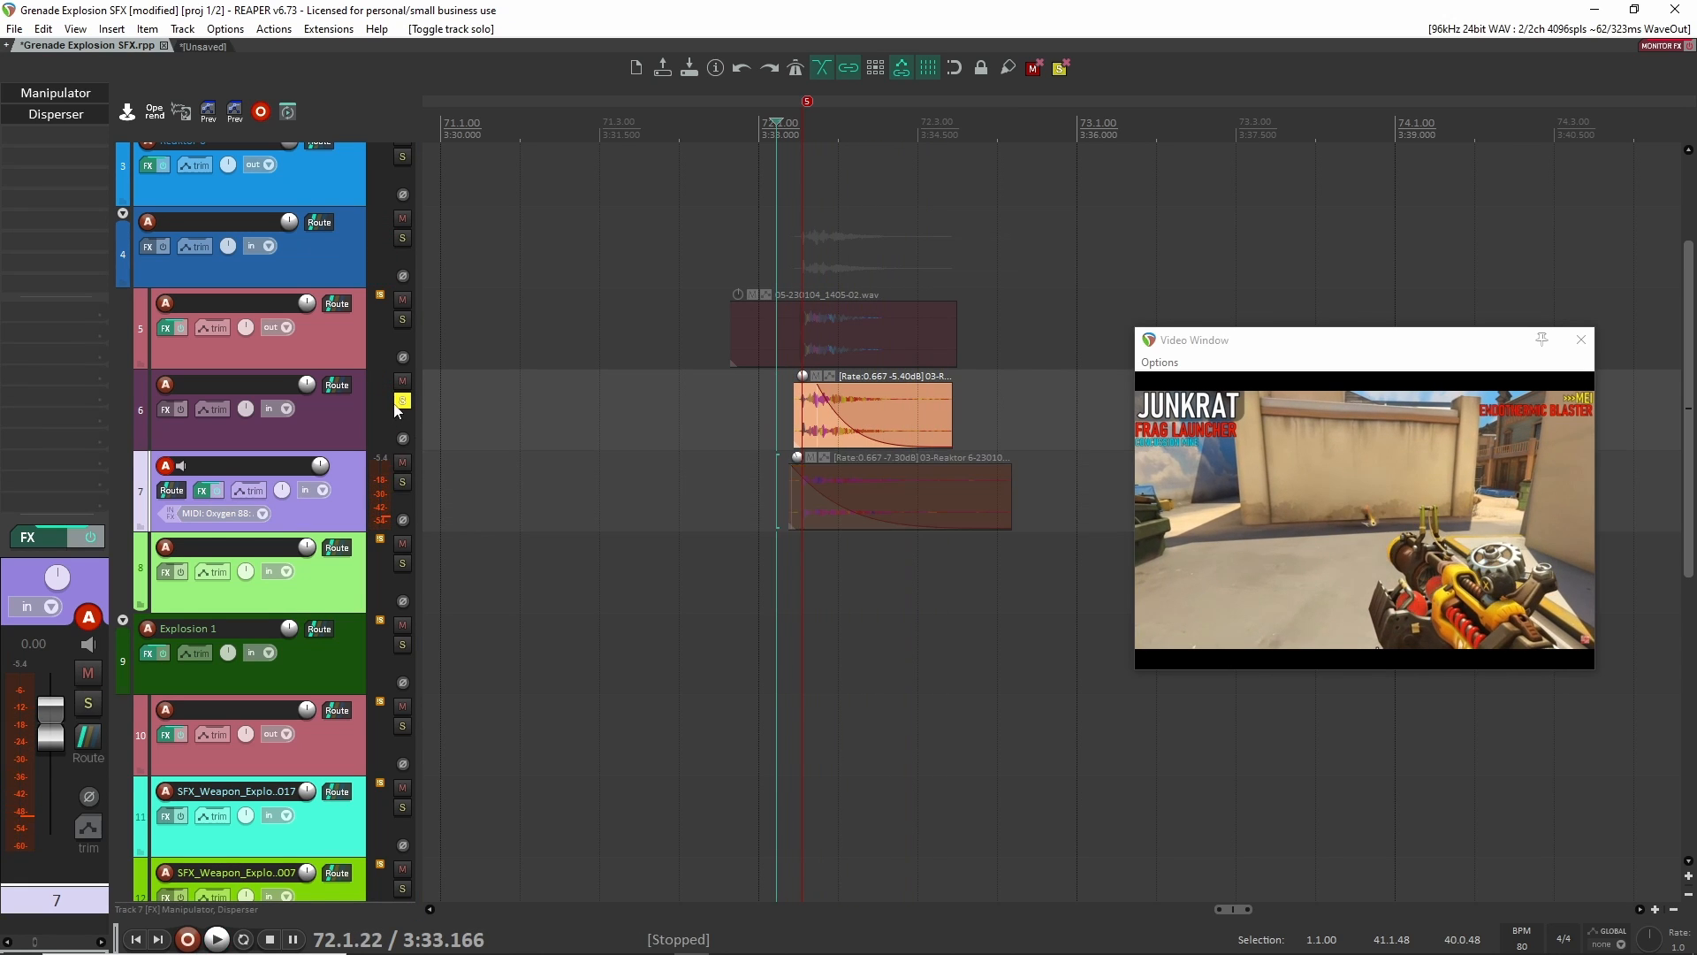
click(402, 400)
key(space)
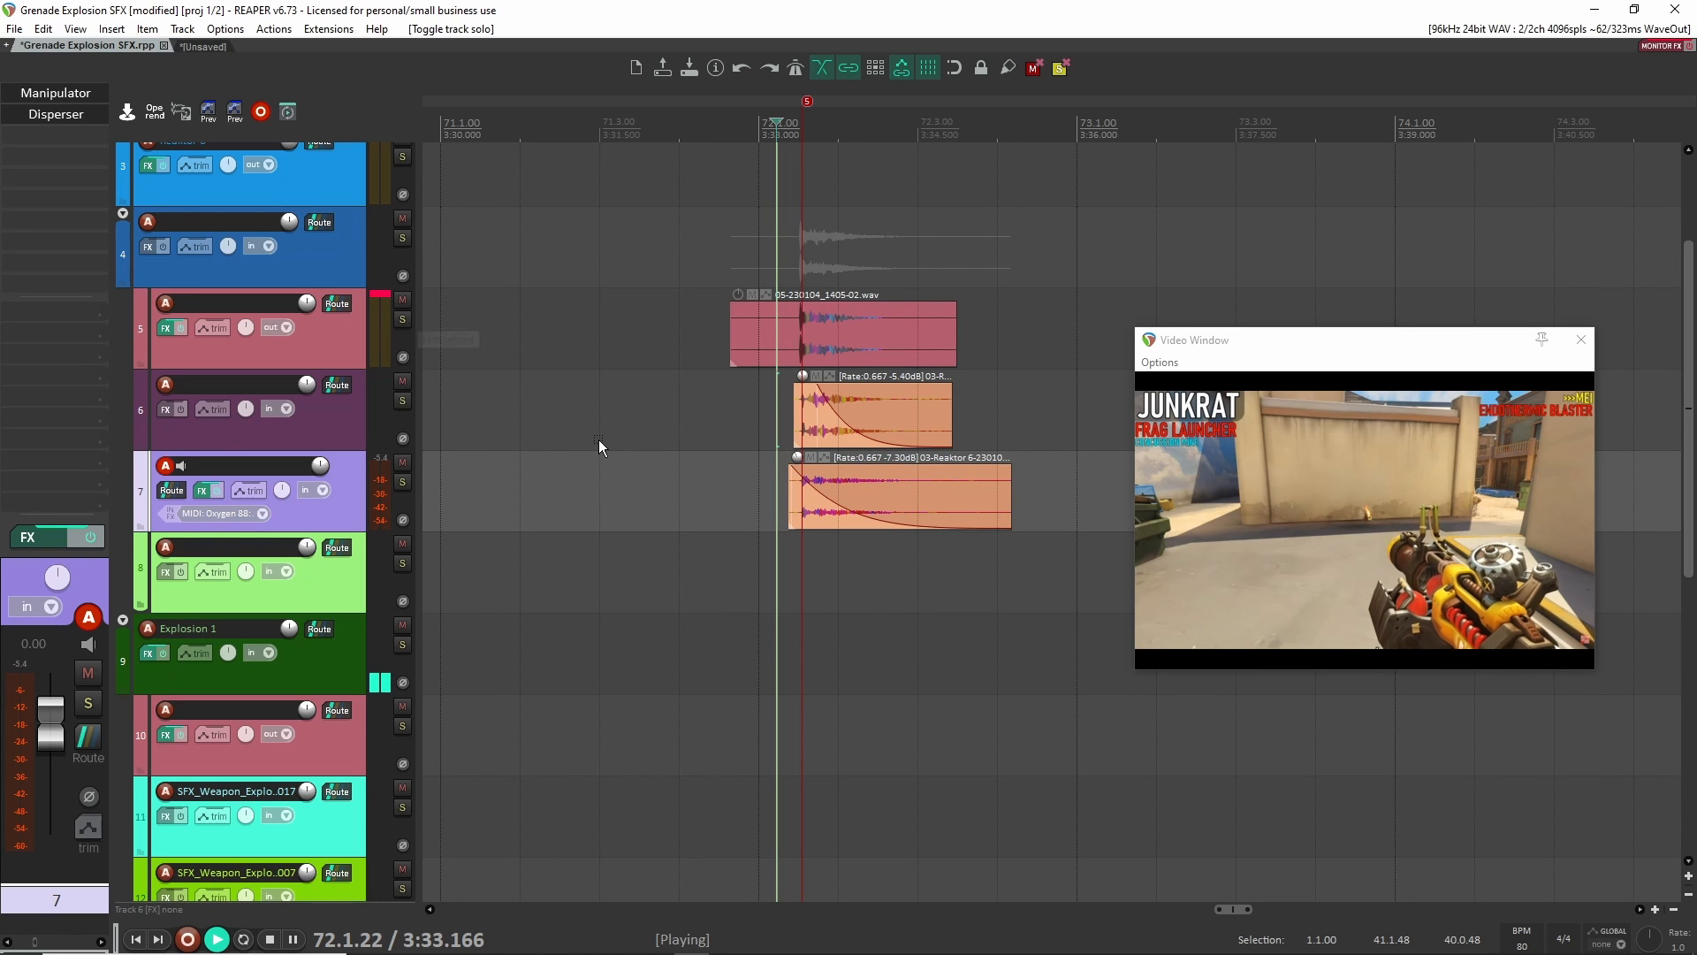
key(space)
Shorten the track 7 slice to end level with the track 6 slice and delay its fade-out past the initial transient.
scroll(887, 438, up, 3)
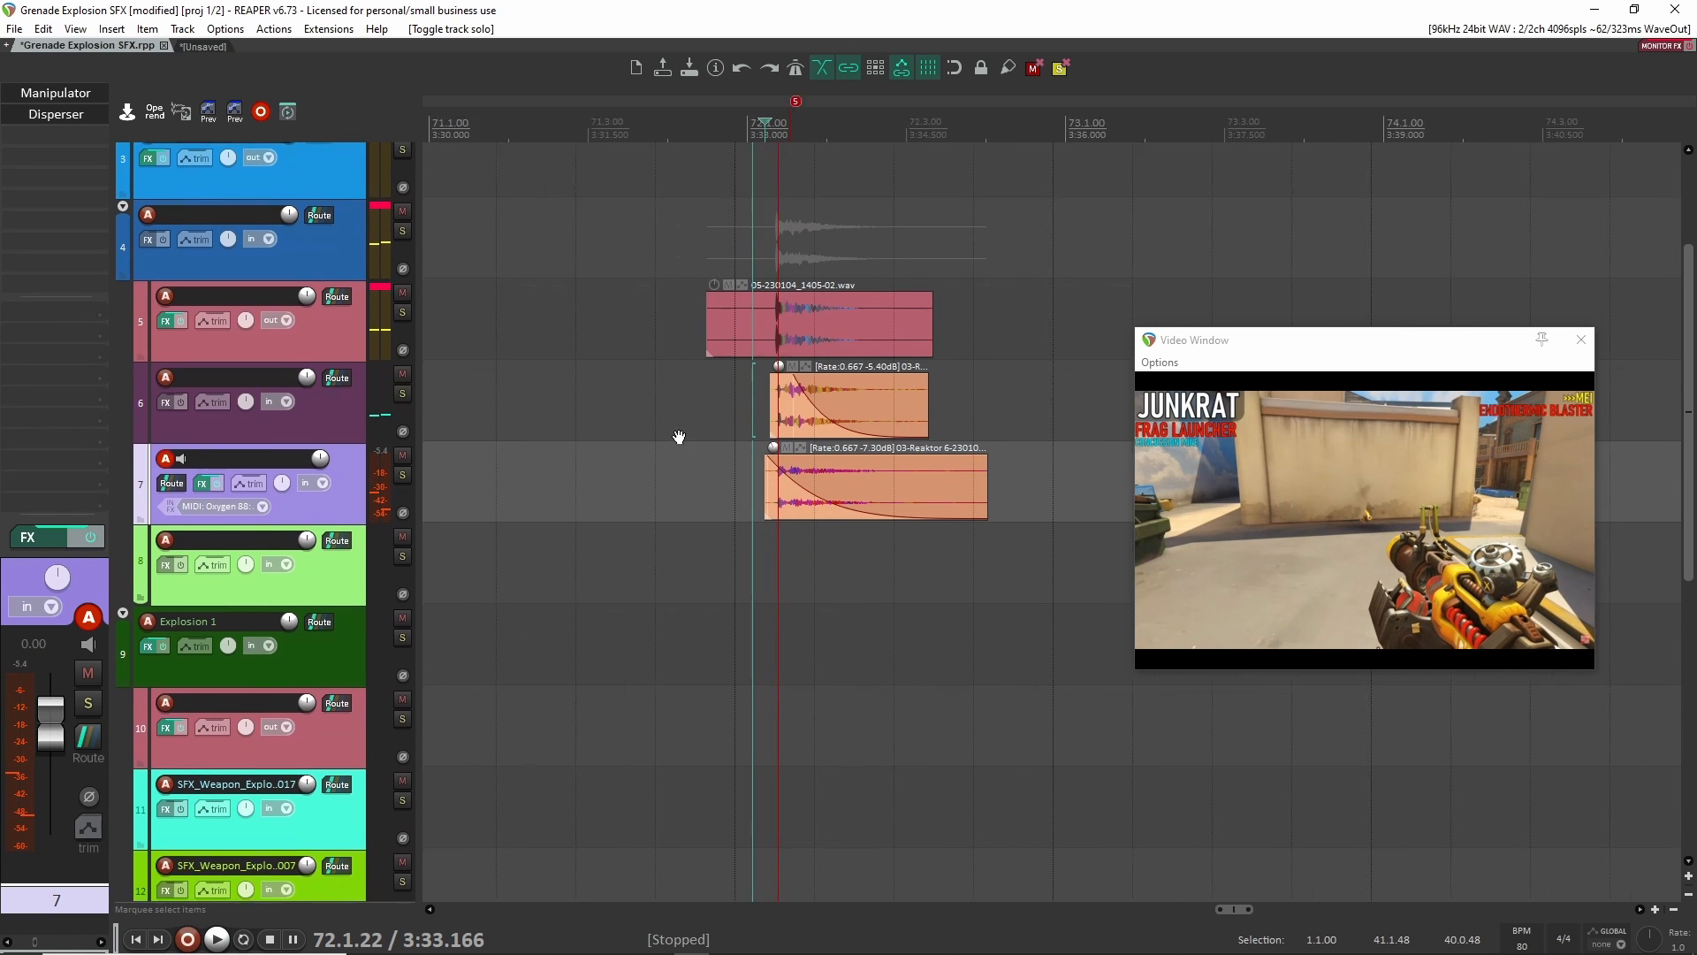
scroll(923, 467, up, 2)
scroll(864, 558, right, 2)
drag(928, 570, 845, 570)
drag(617, 545, 659, 545)
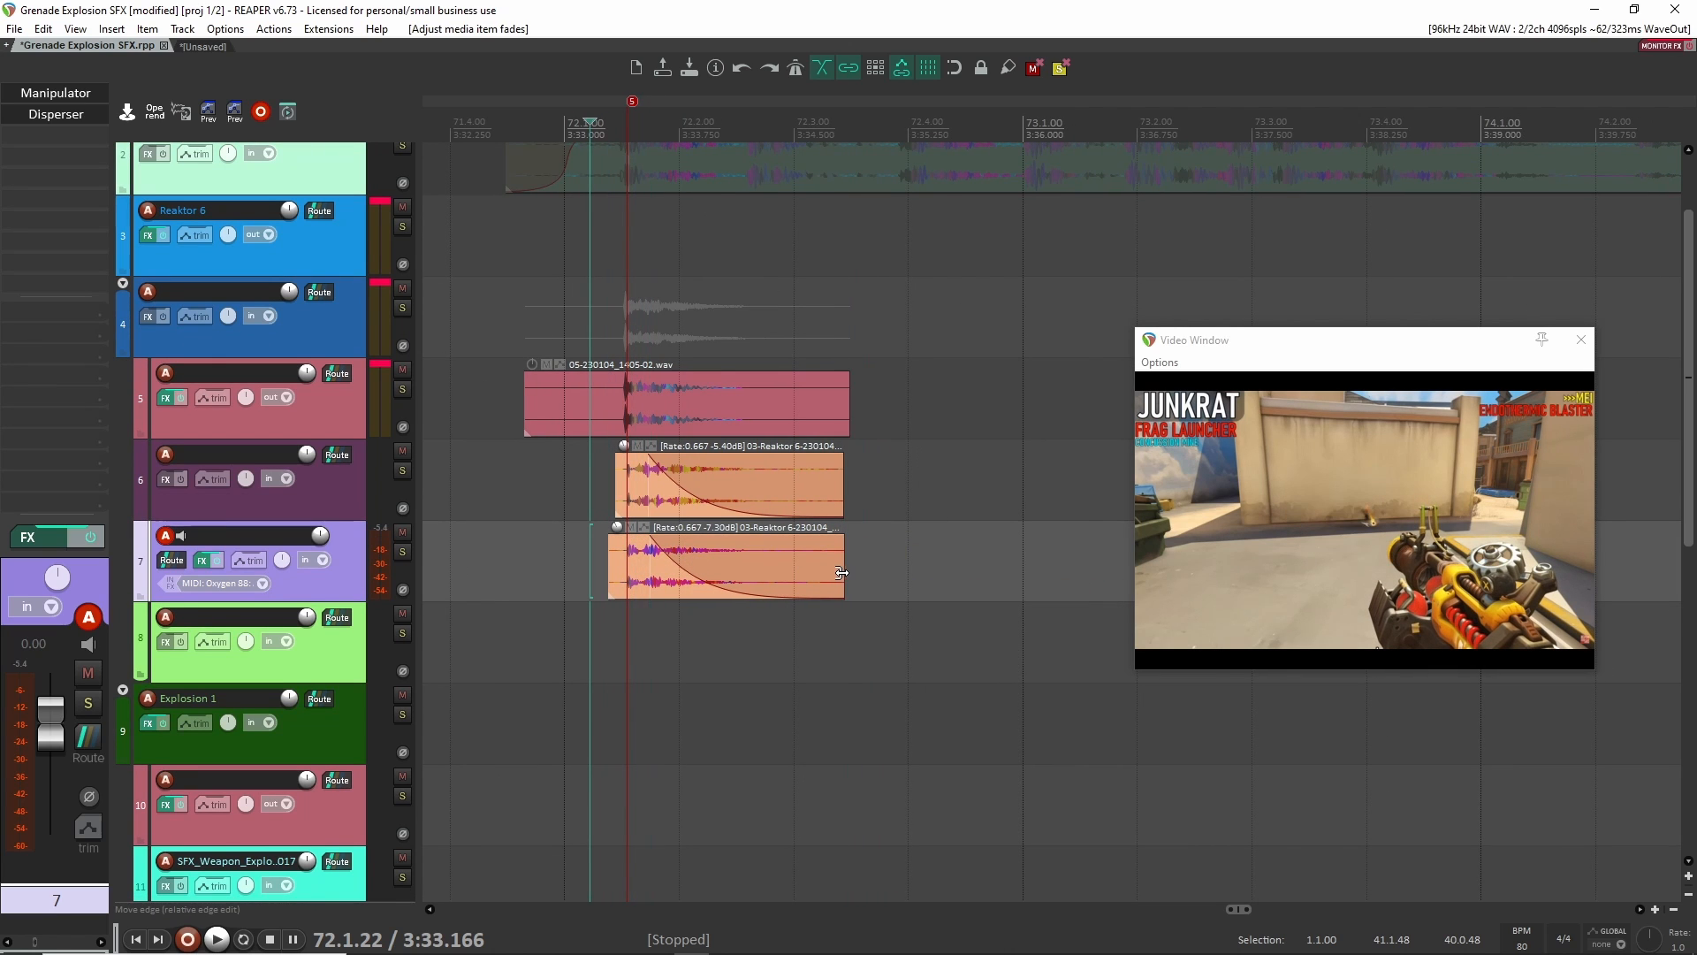
Audition the full layered explosion with the edit cursor at about 72.1.20.
scroll(838, 487, down, 3)
click(645, 461)
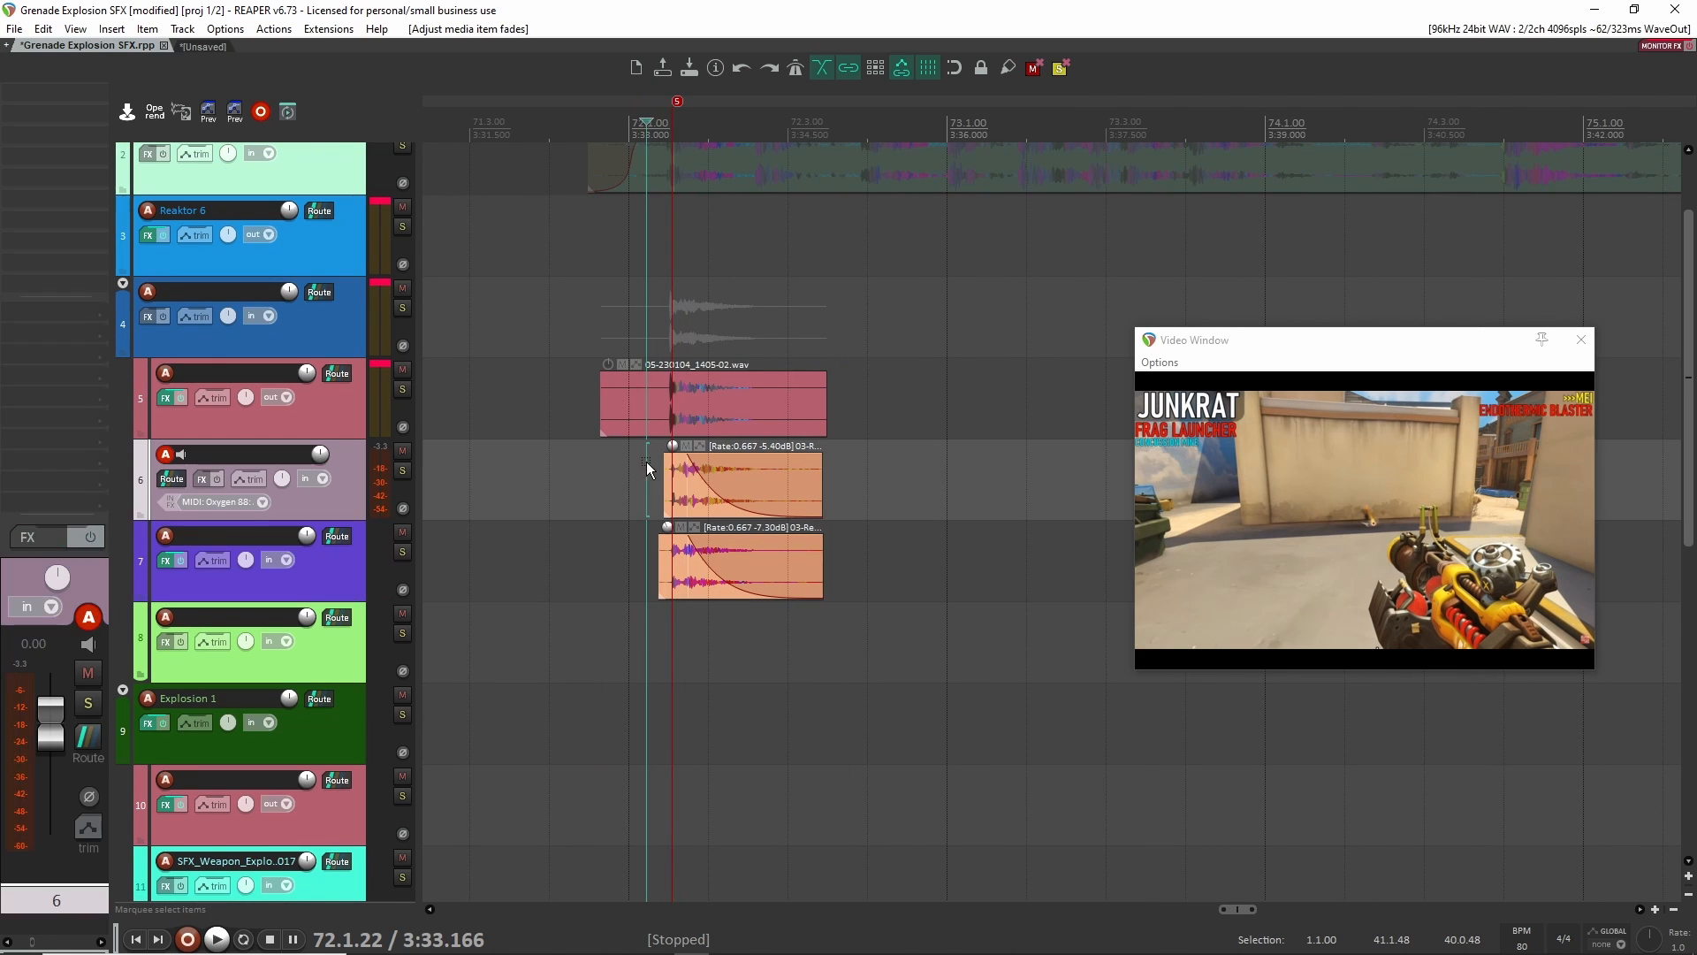
key(space)
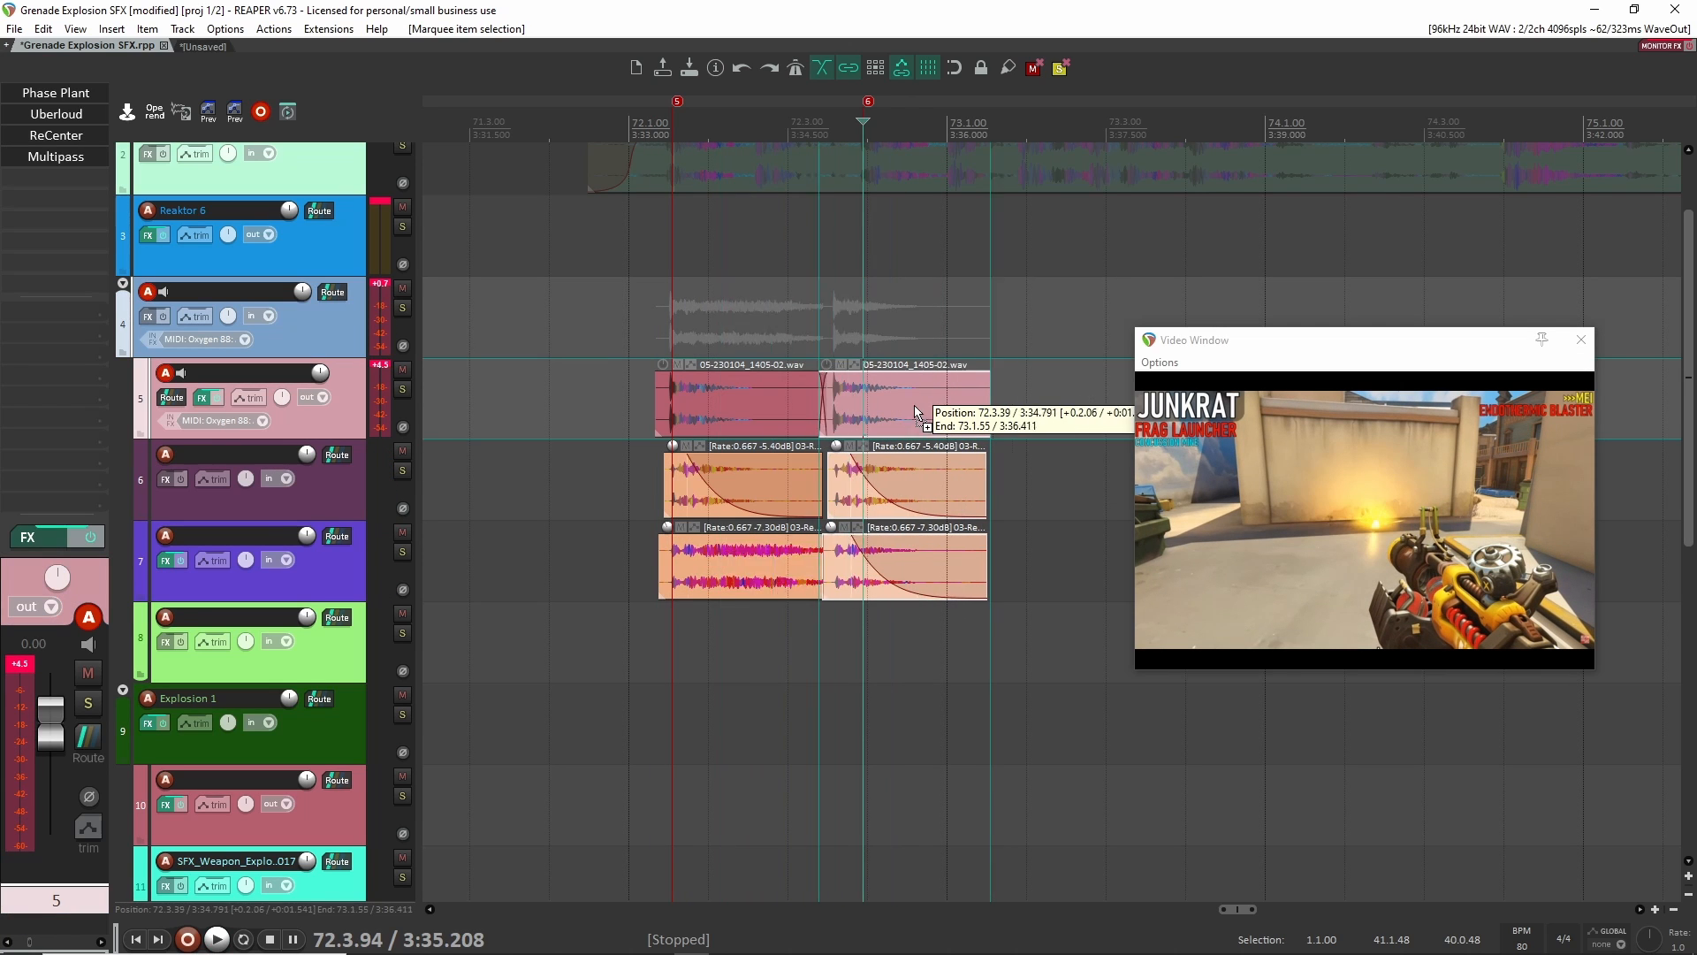
Copy the three explosion slices on tracks 5 to 7, align the copies with marker 6 and audition from 72.1.20.
drag(914, 411, 944, 413)
click(650, 338)
key(space)
click(645, 337)
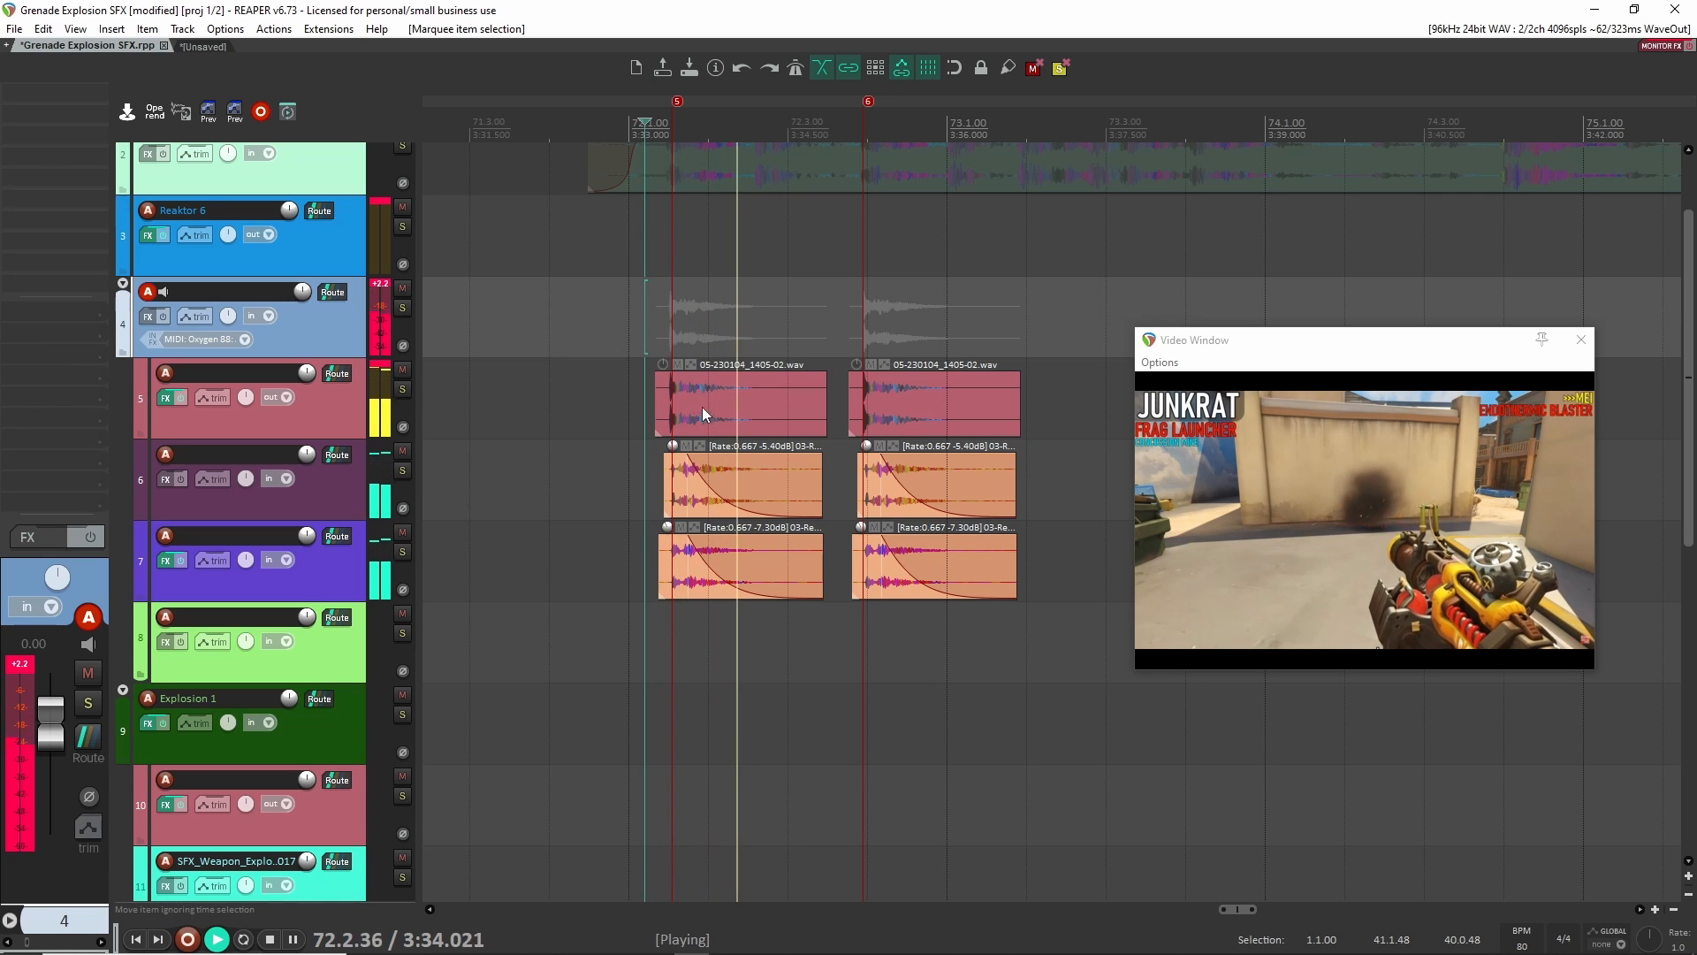
Audition the track 6 slices soloed and compare by playing the explosion with track 6 muted.
click(402, 469)
key(space)
key(space)
click(403, 468)
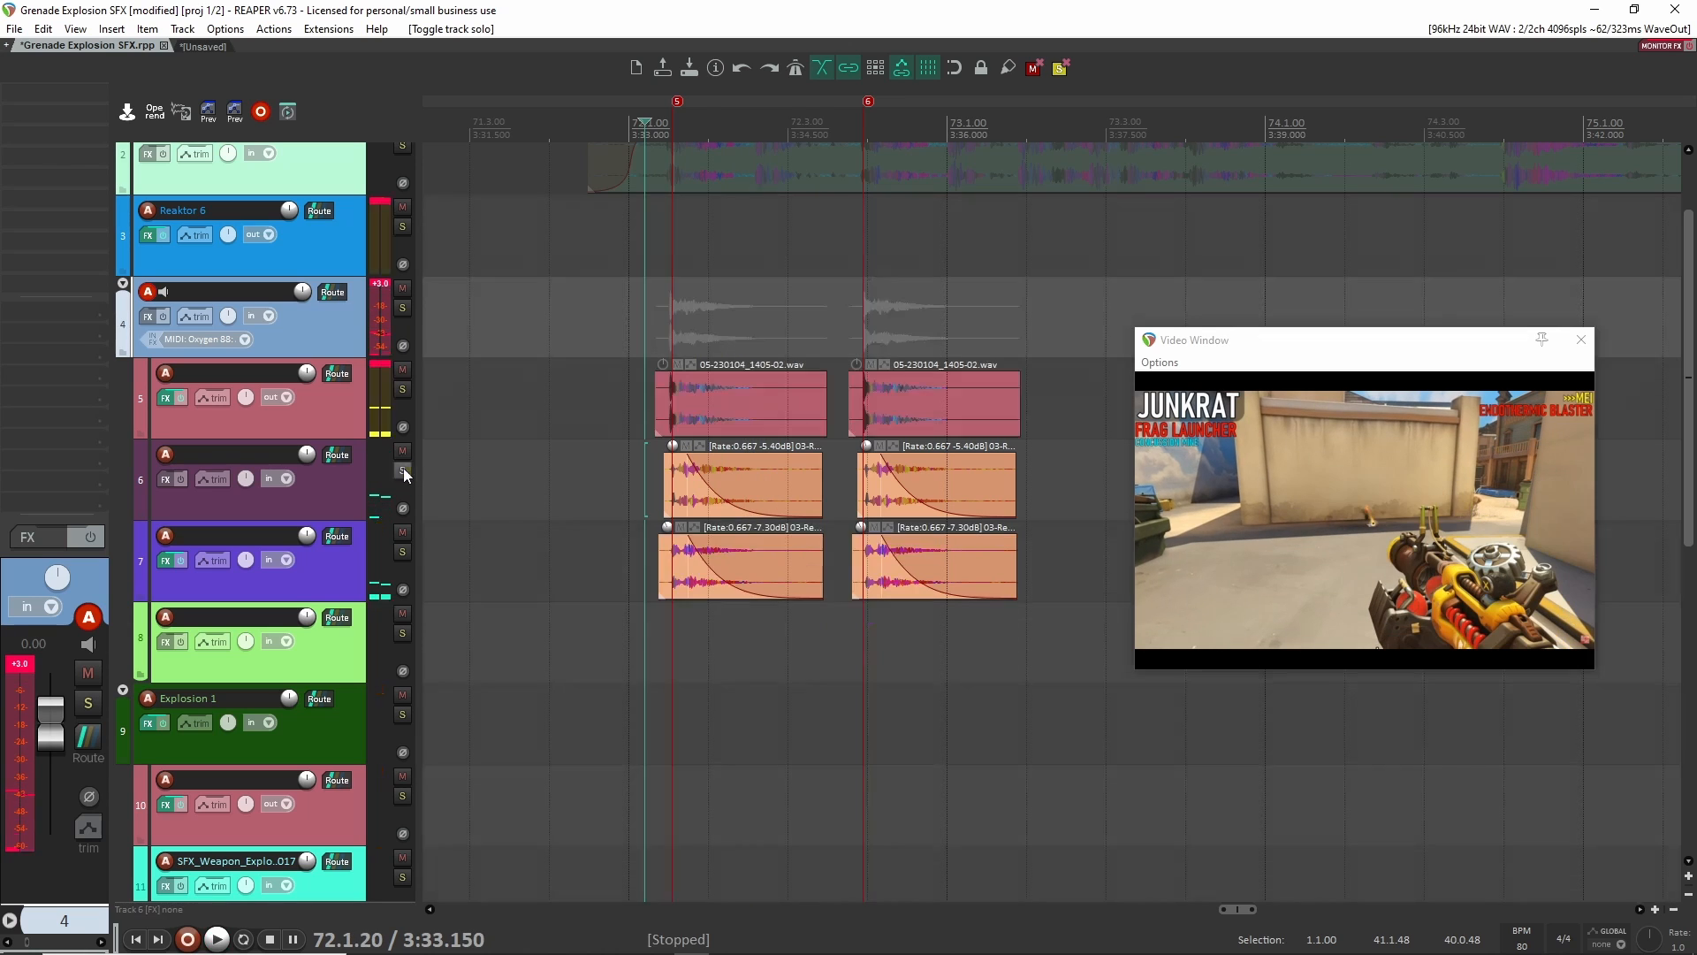
click(402, 451)
key(space)
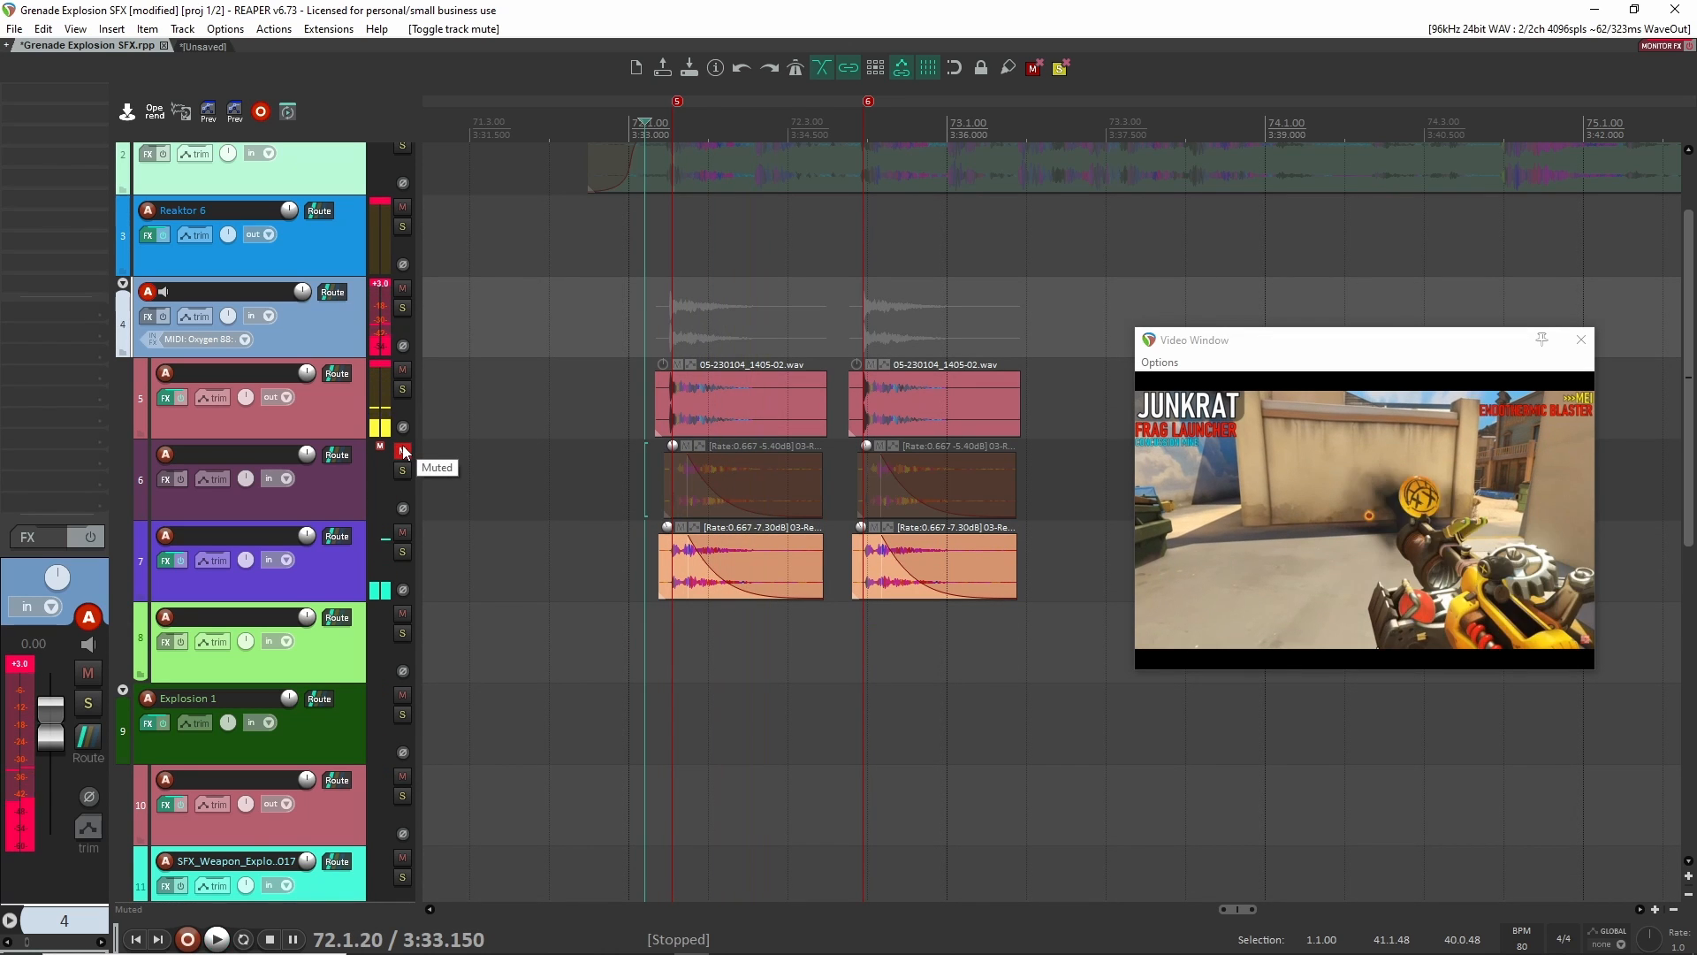
Unmute track 6, shorten its two explosion slices with tighter fade-outs, and audition the layered explosions.
click(403, 451)
drag(859, 499, 793, 490)
key(space)
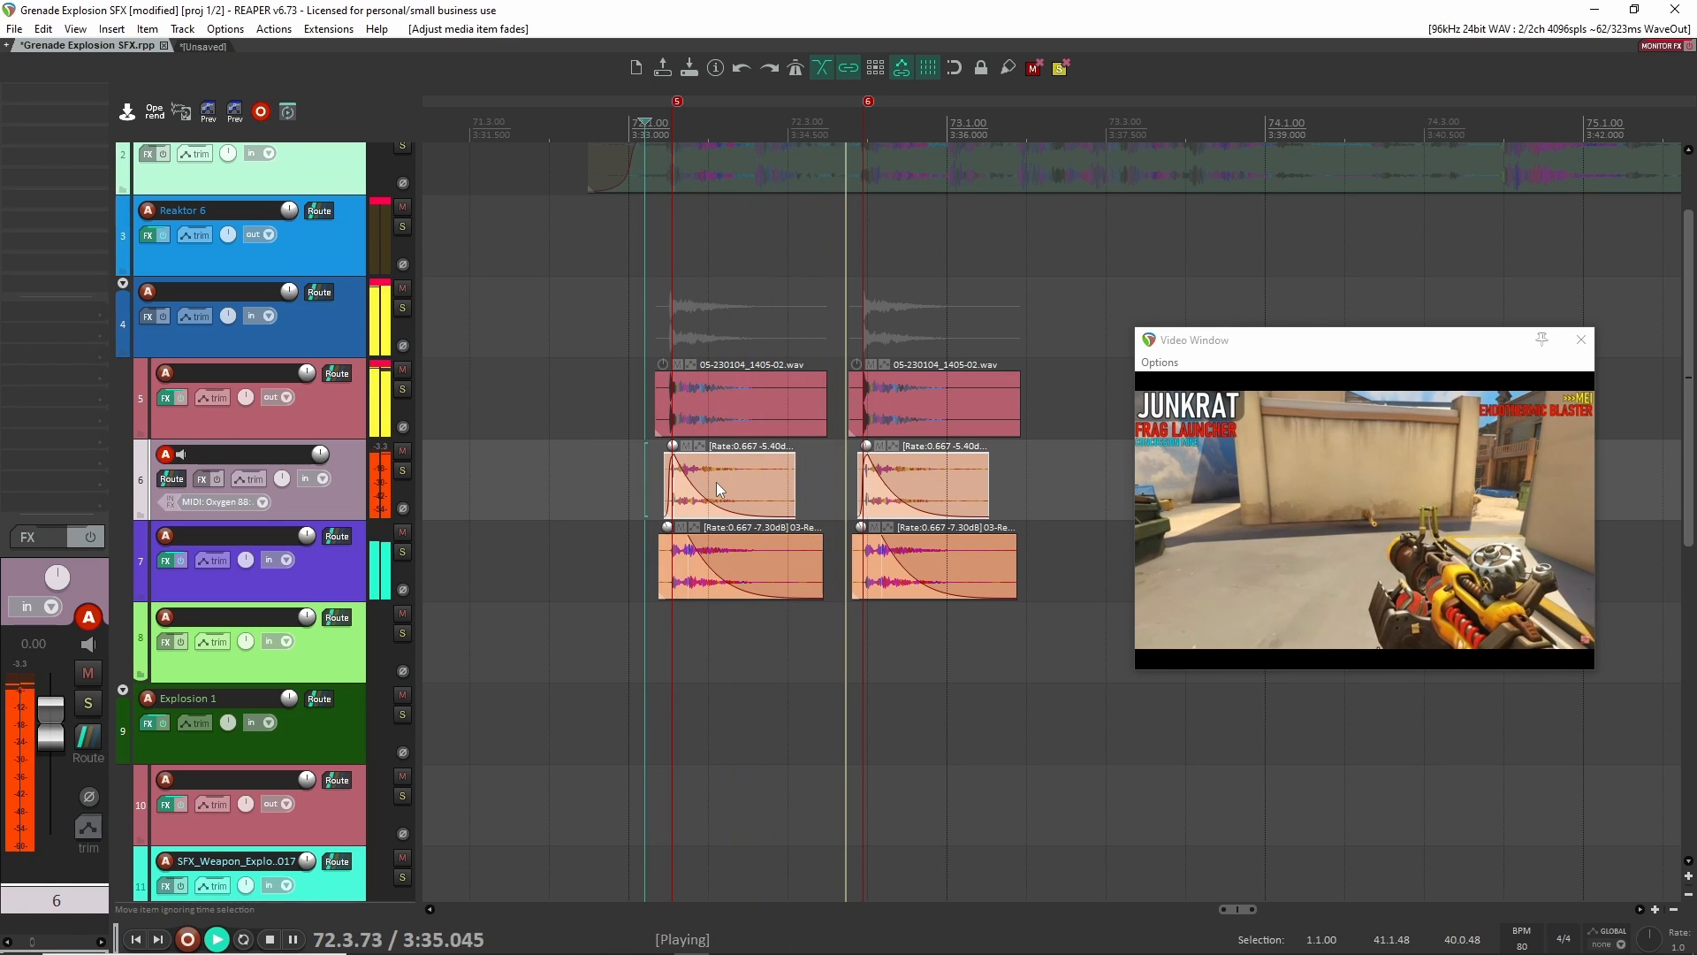
key(space)
Audition track 7 soloed, trim the ends of its two slices slightly, and play all layers together.
click(402, 551)
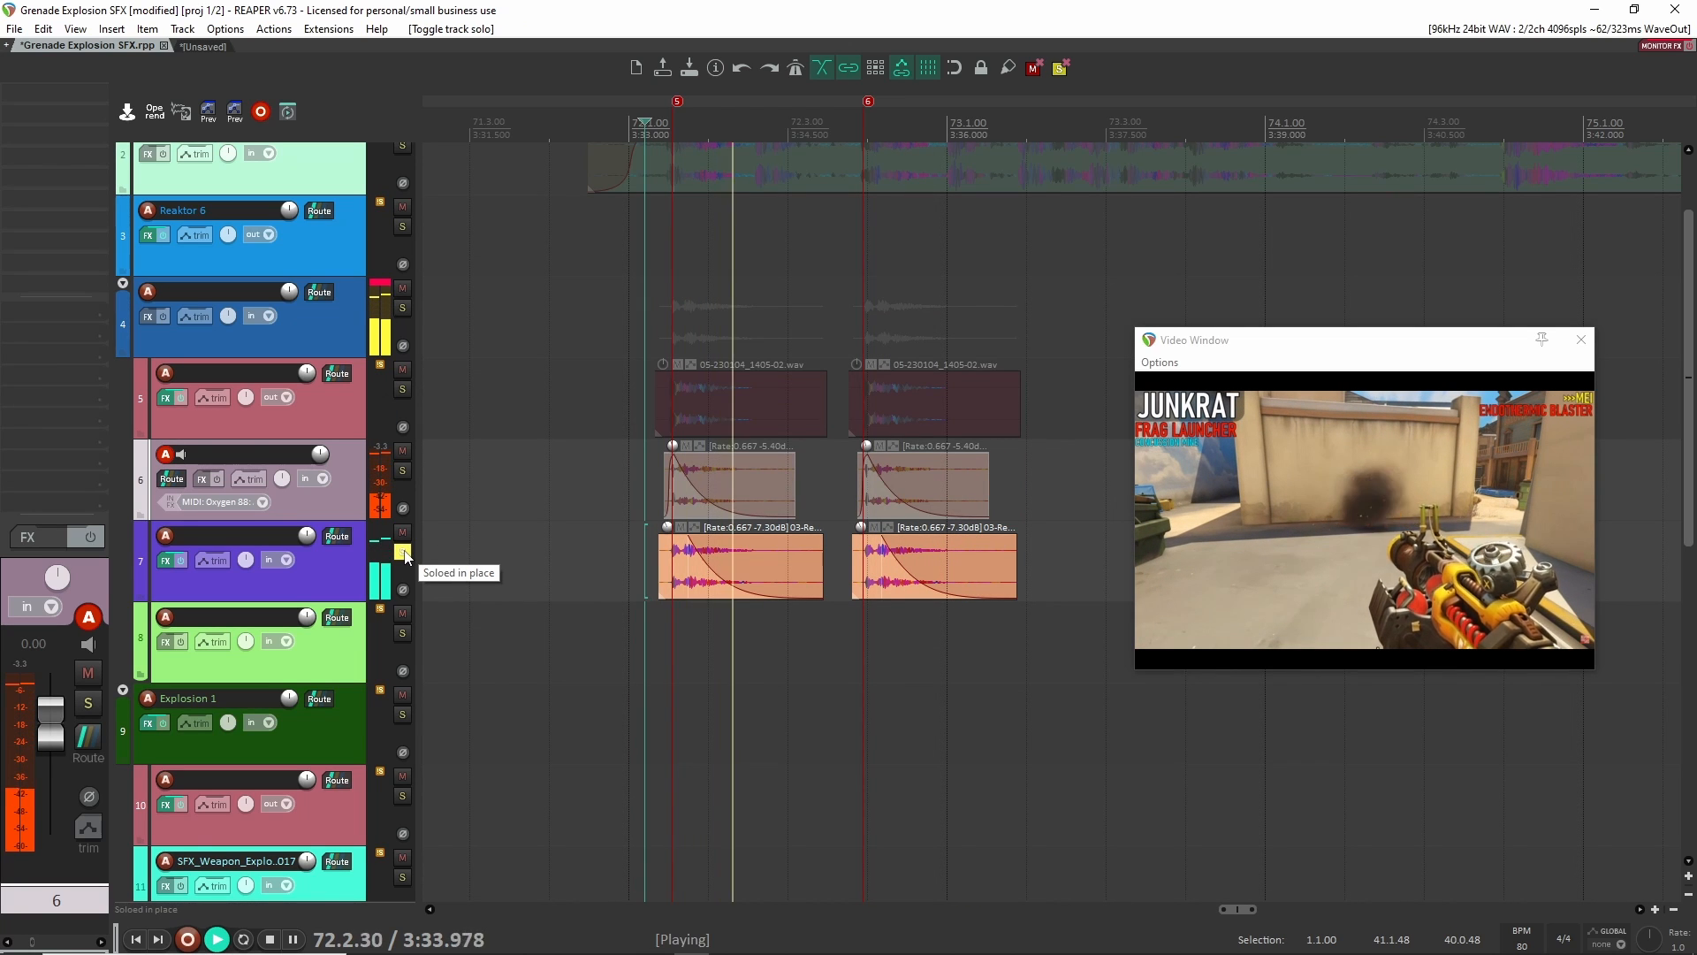
key(space)
click(404, 553)
drag(576, 552, 1003, 577)
key(space)
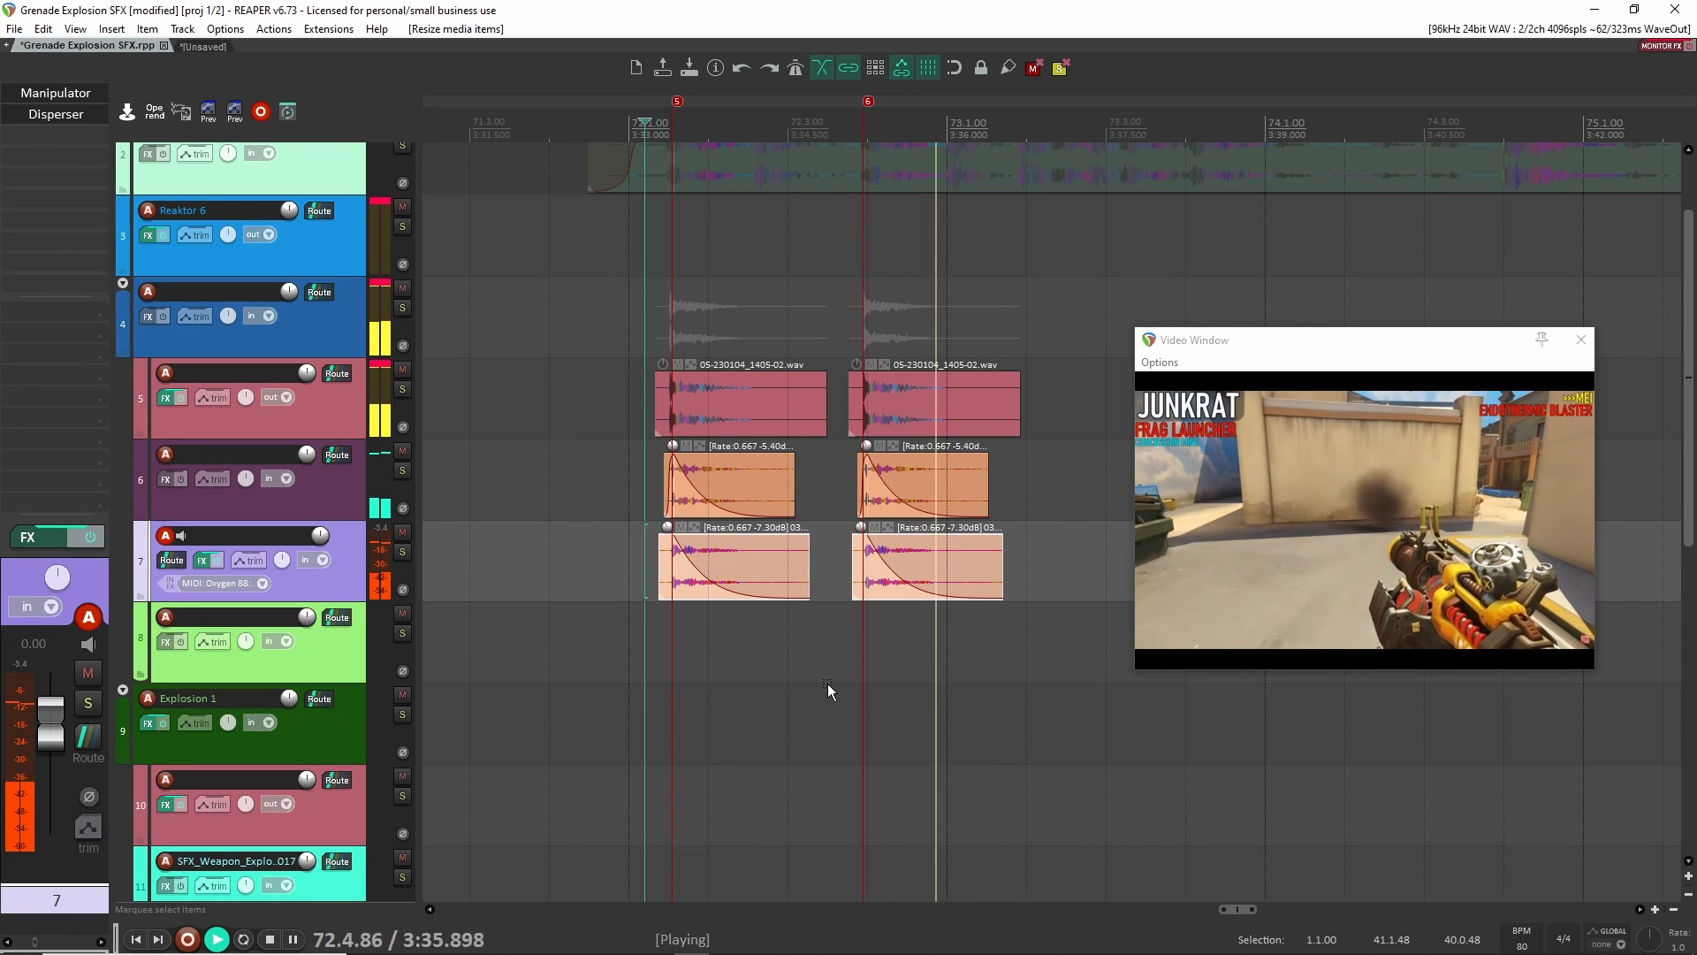
key(space)
Audition tracks 5, 6 and 7 soloed one after another to compare the layers.
click(402, 390)
key(space)
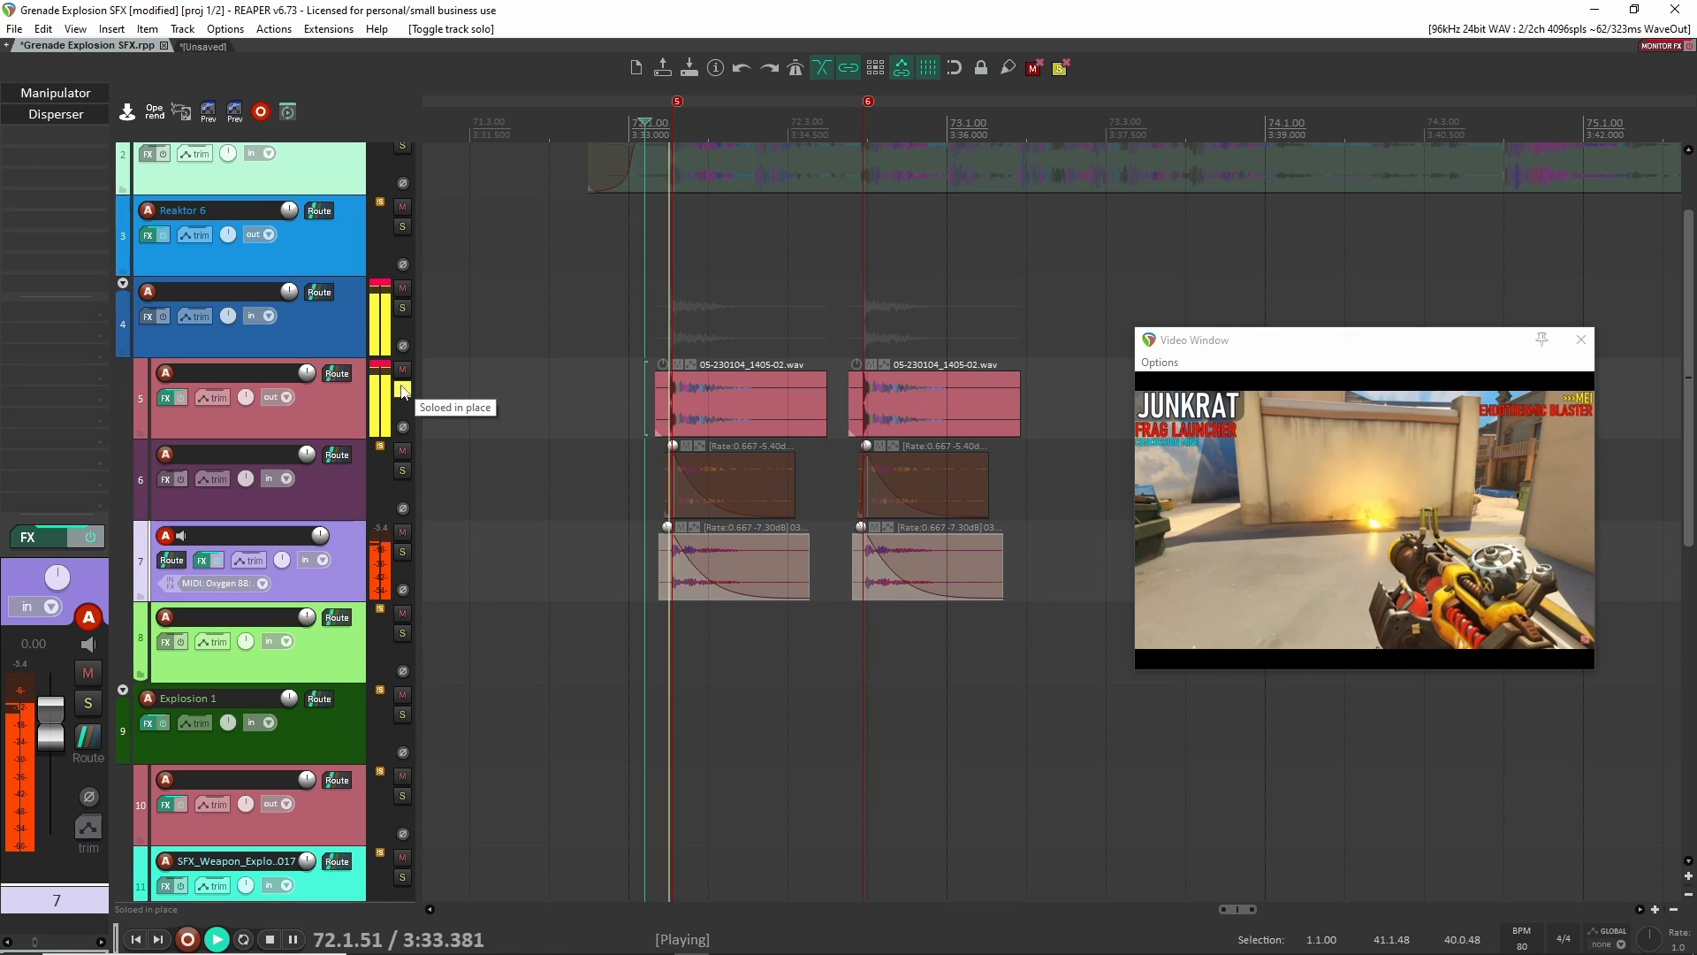
key(space)
click(402, 389)
click(402, 471)
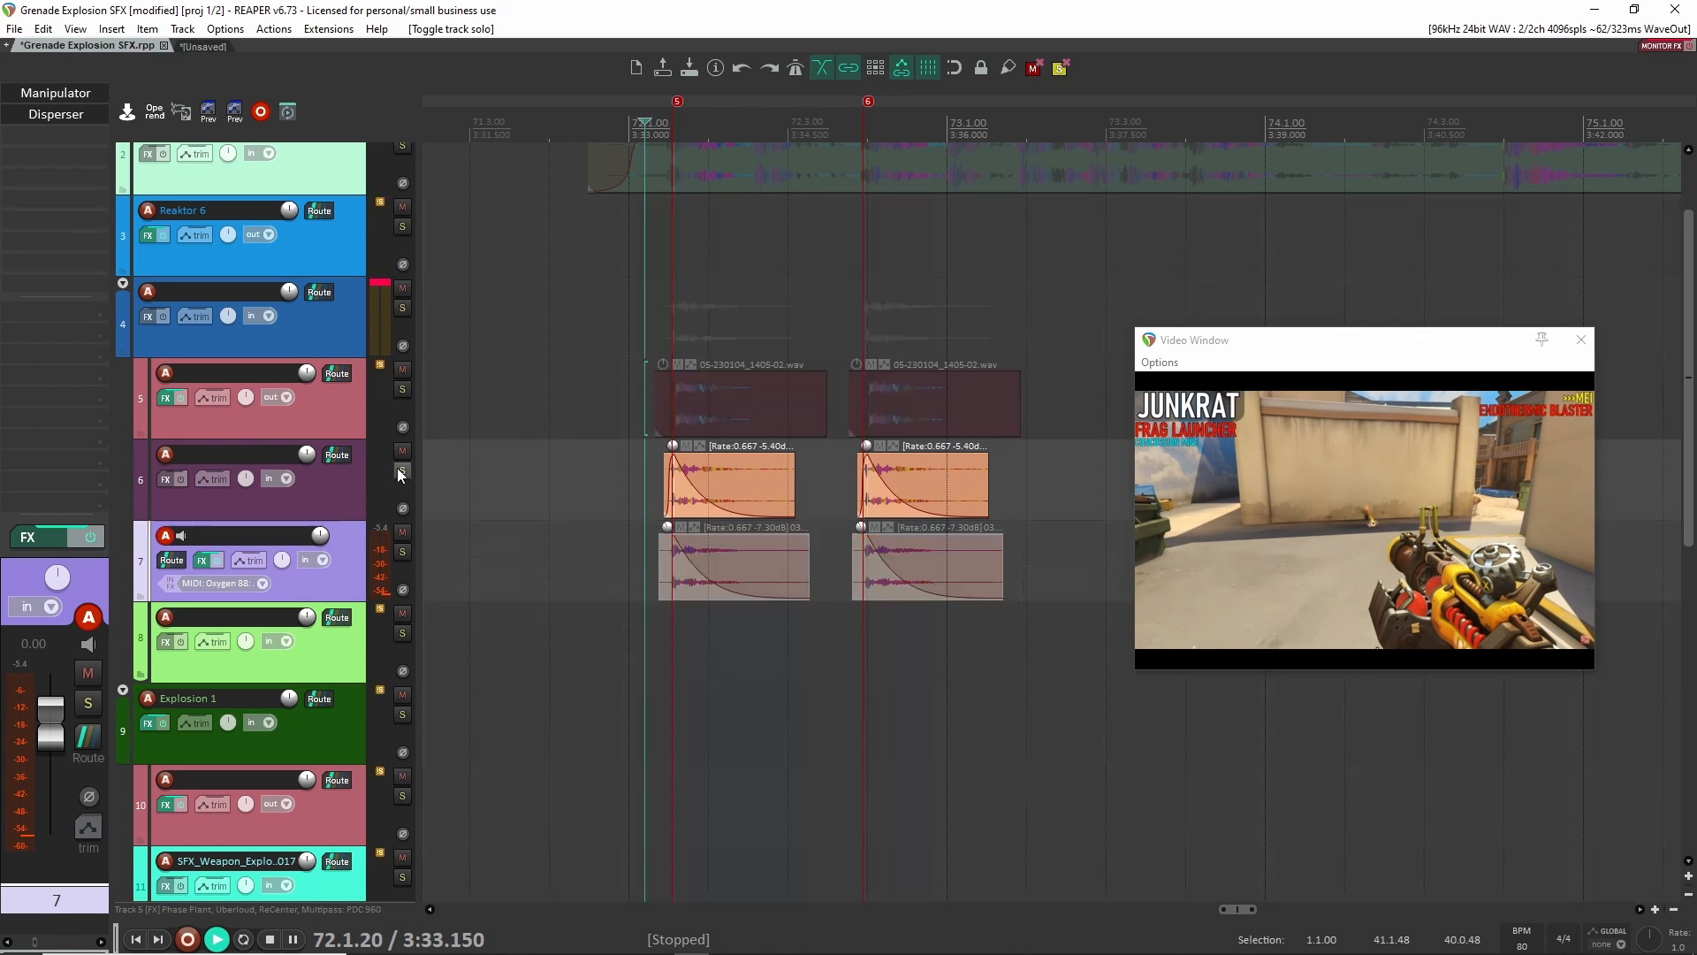
key(space)
key(space)
click(402, 471)
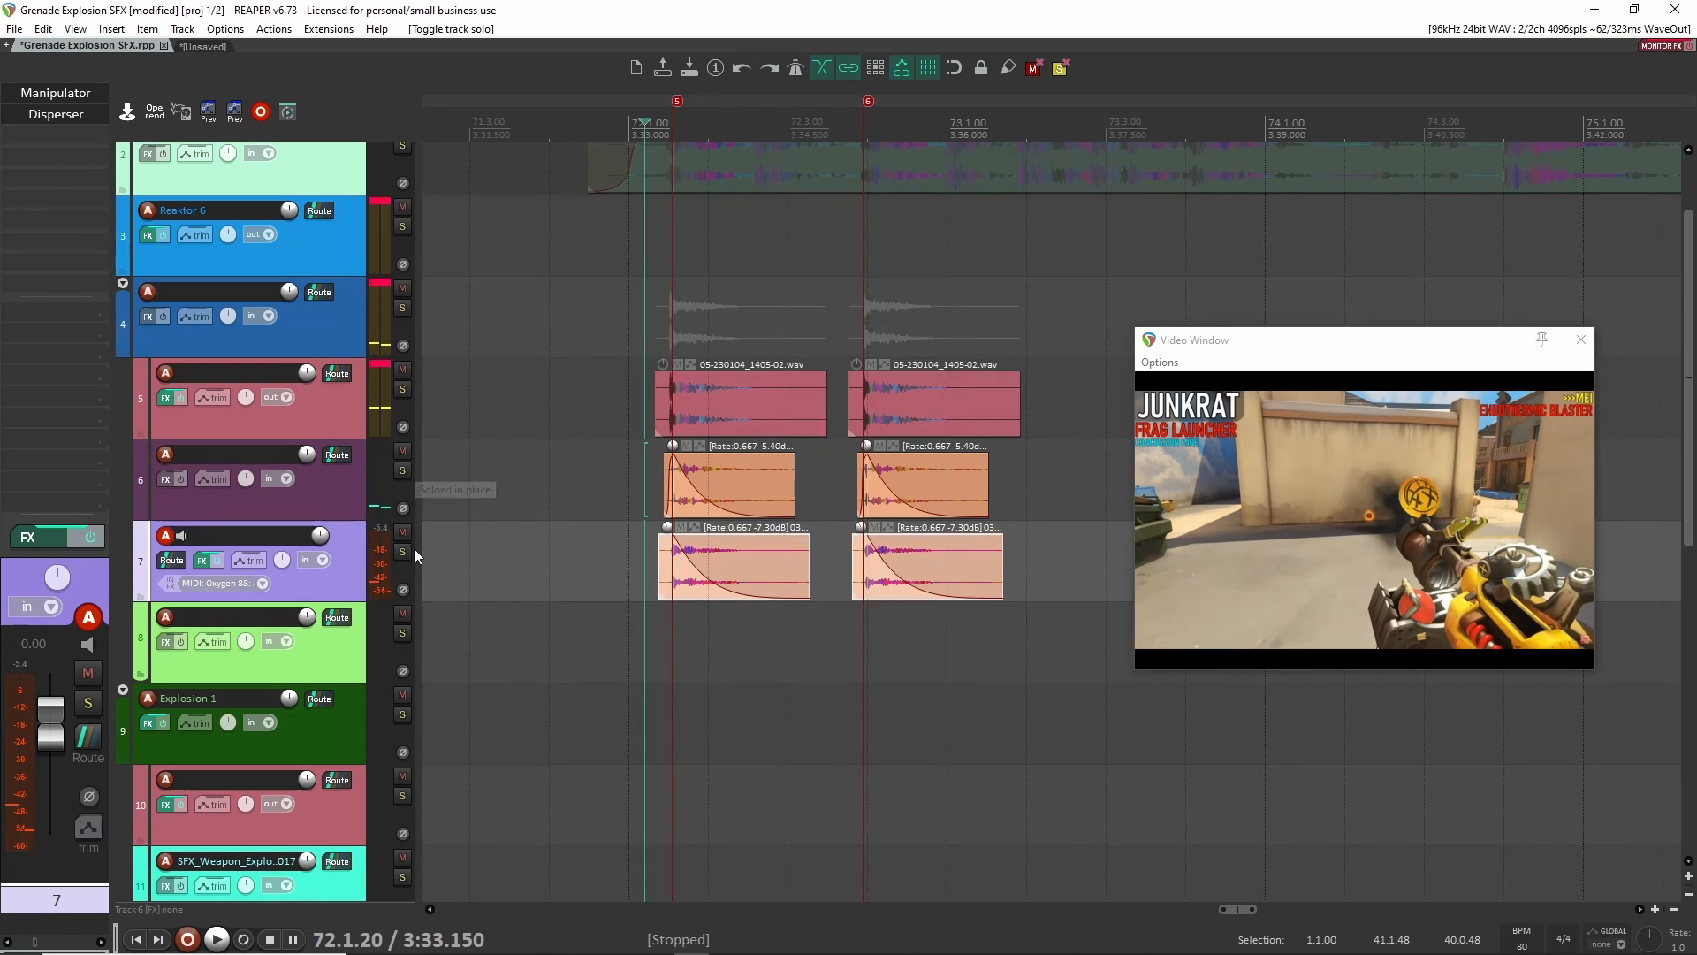
click(403, 552)
key(space)
key(space)
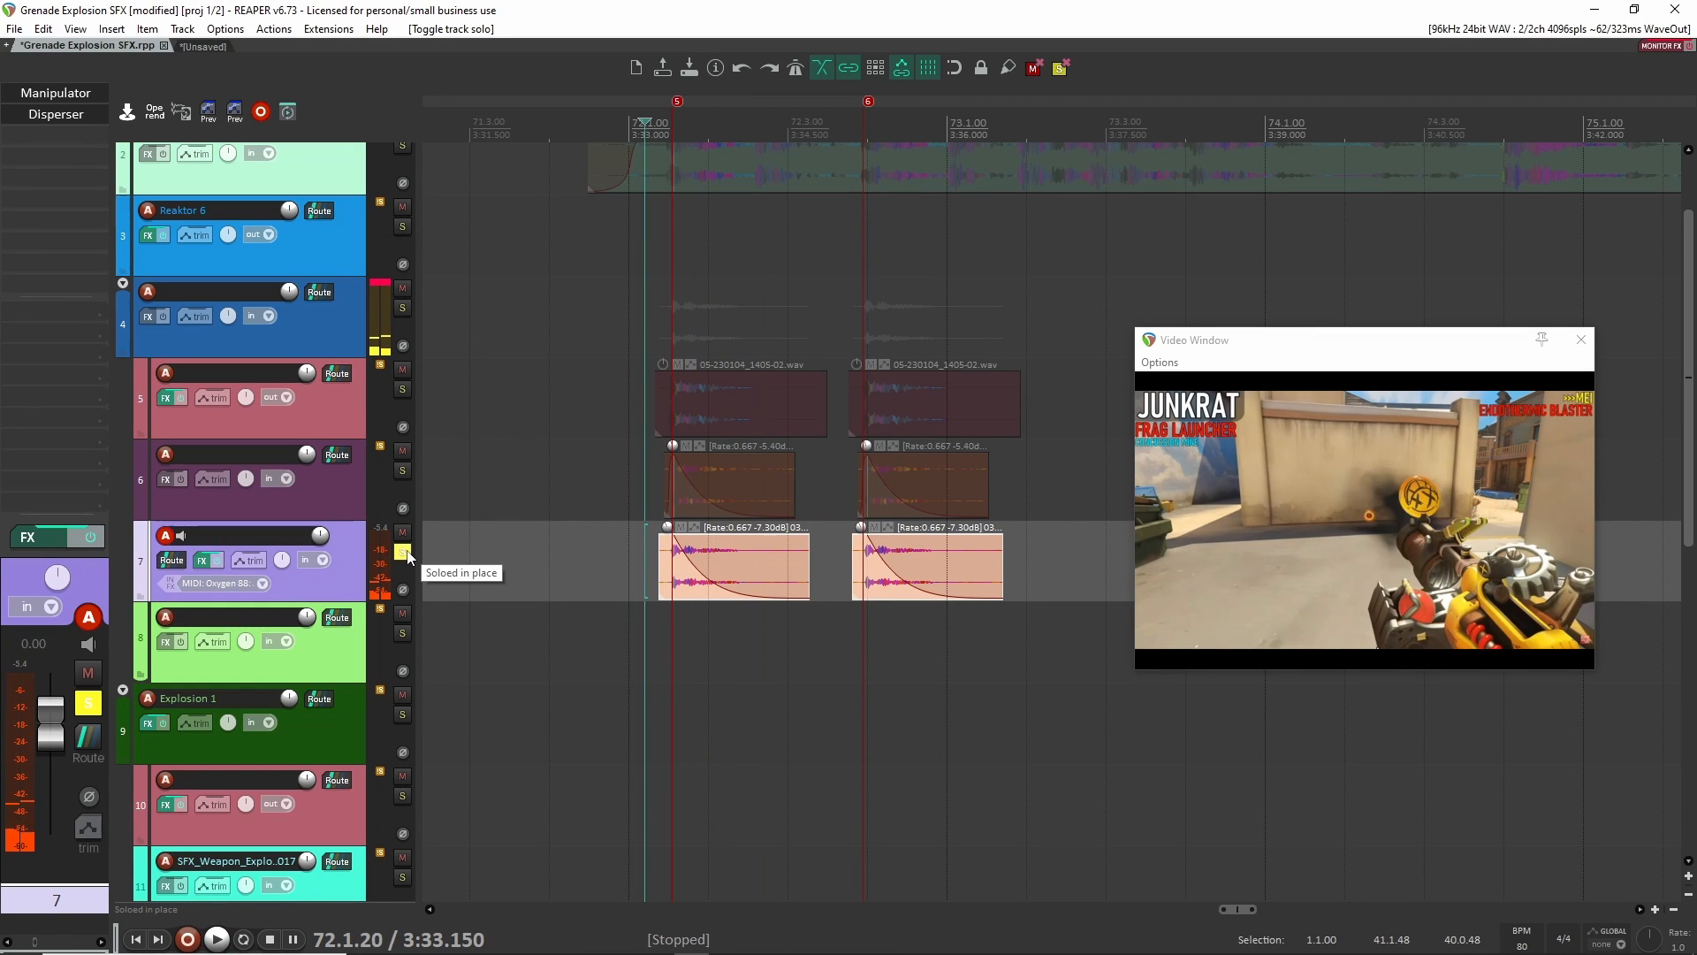
key(space)
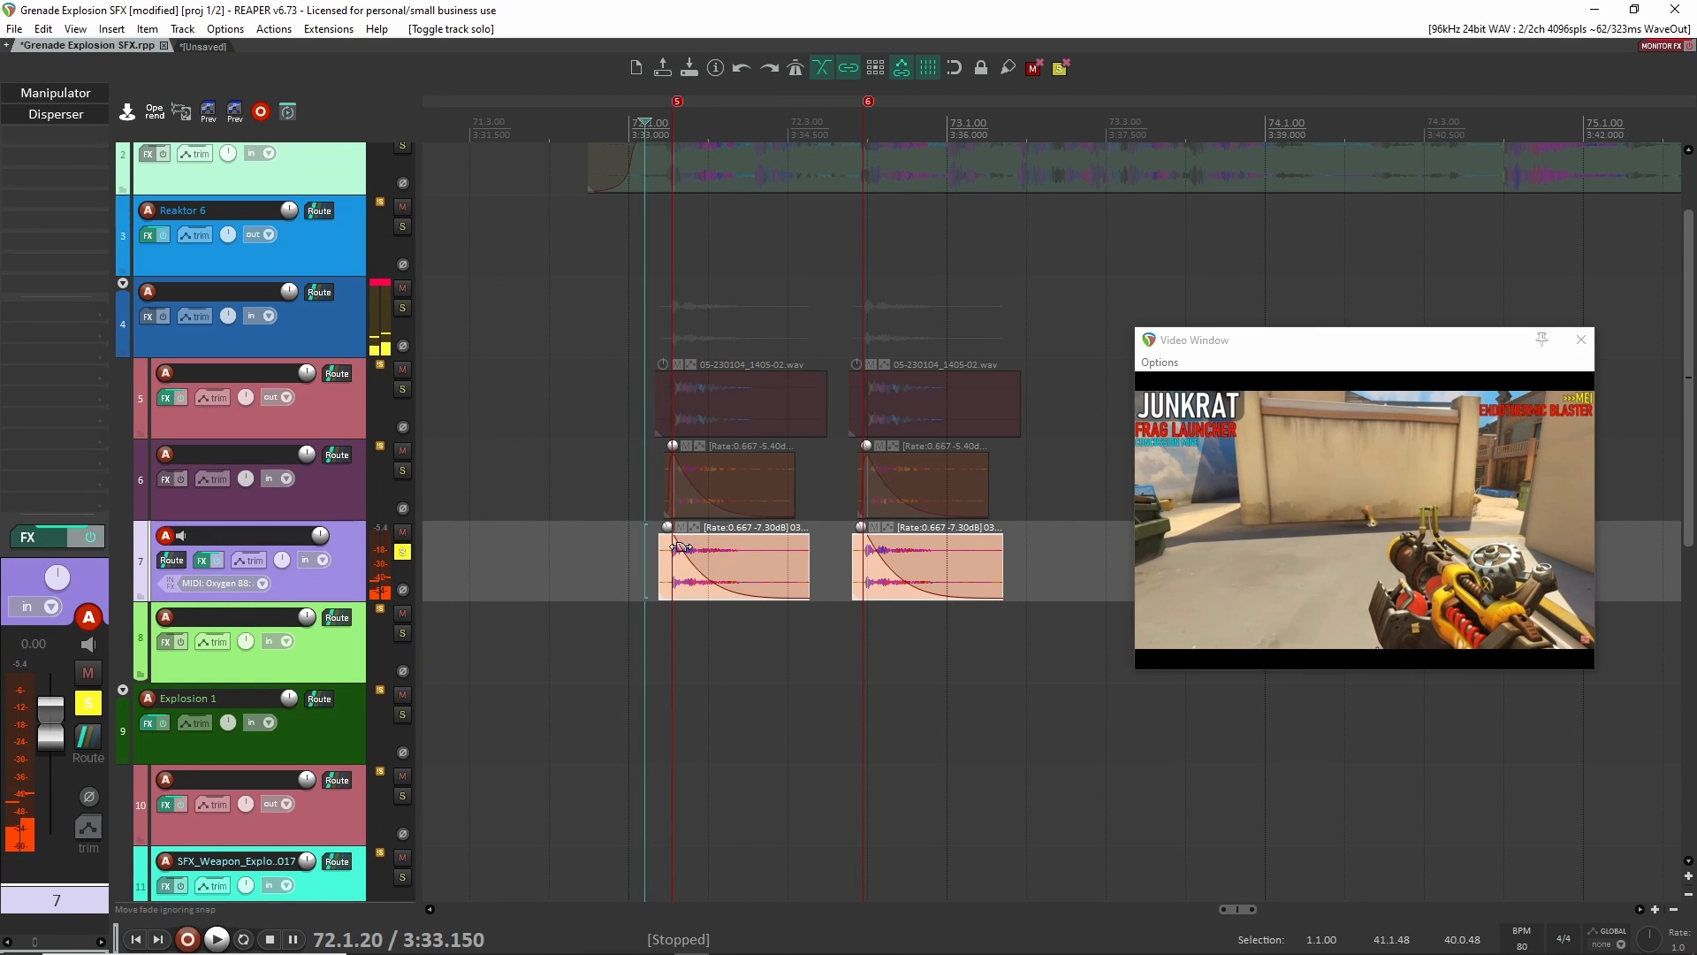
Adjust the fades on the track 7 slices and audition the explosion with track 6 muted.
click(681, 546)
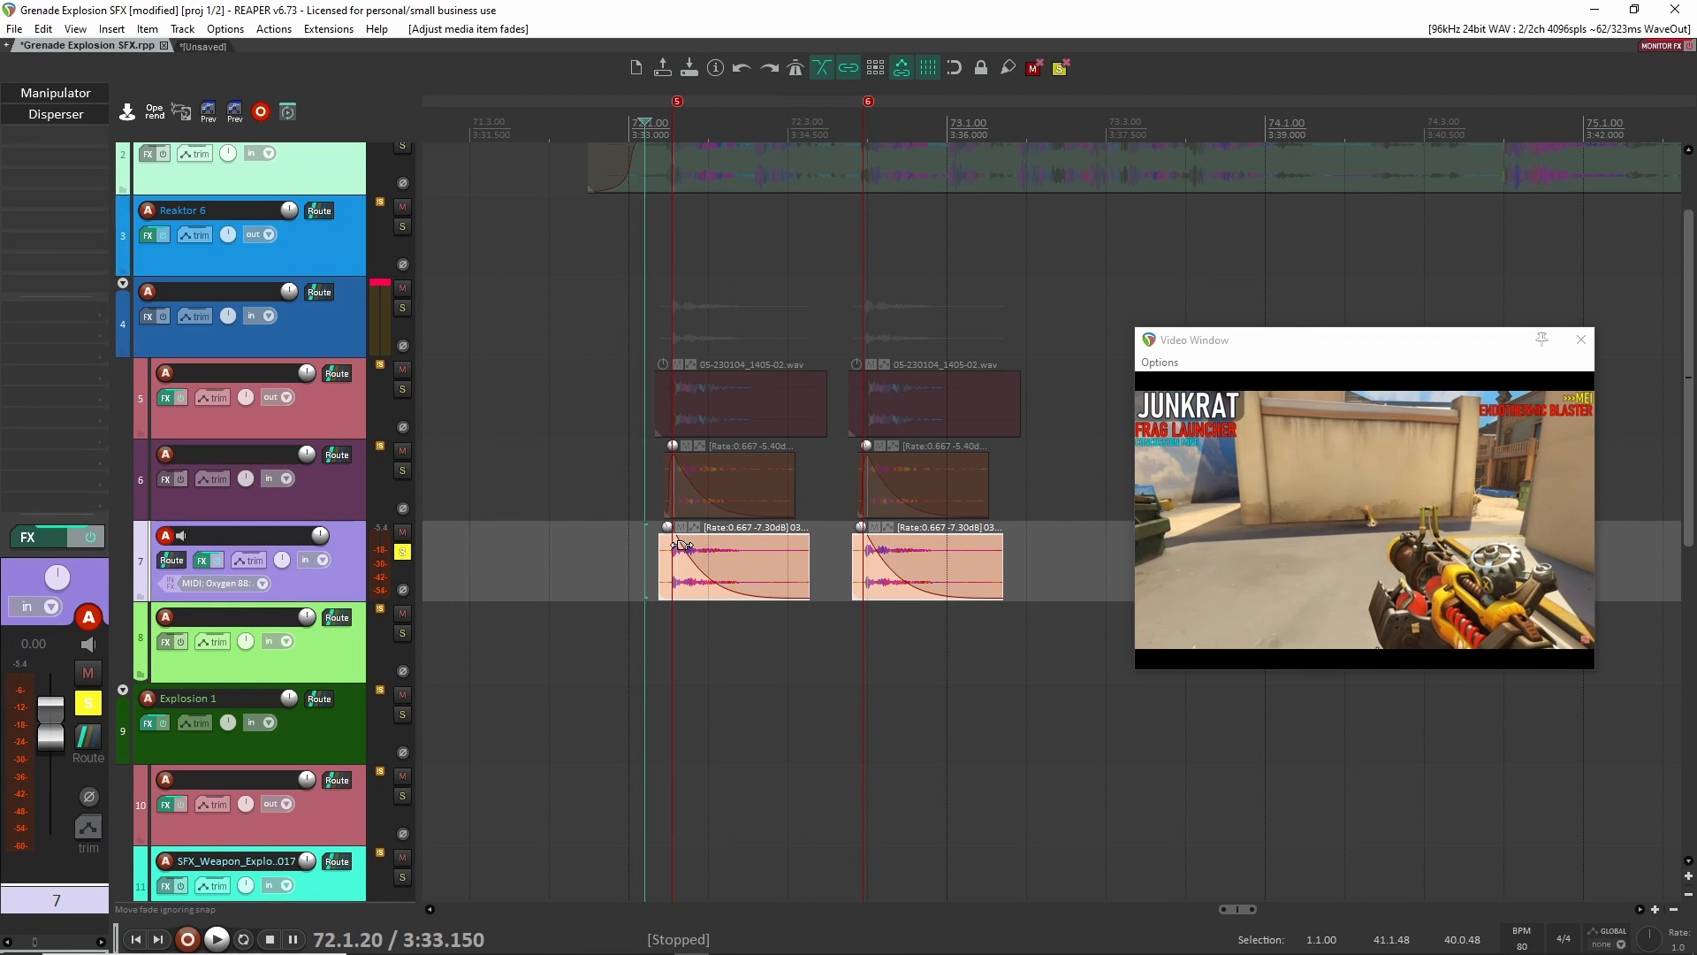
click(409, 550)
key(space)
click(405, 450)
key(space)
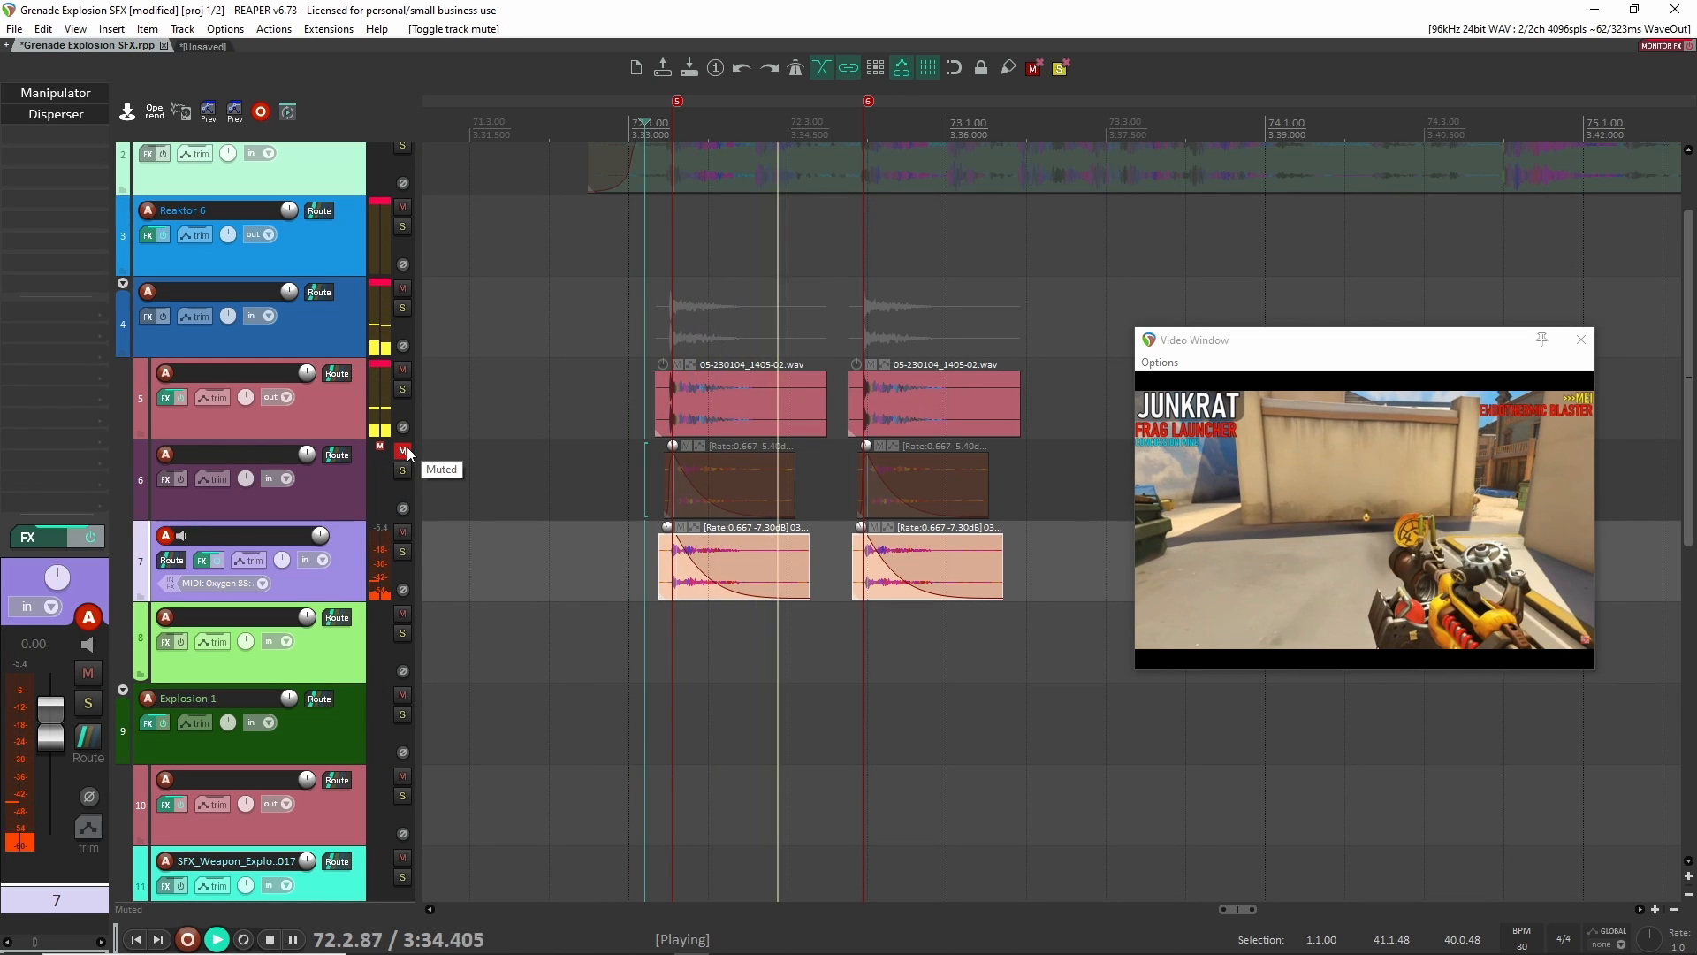
key(space)
Shorten both track 7 slices to end just before the track 6 slices and readjust their fade-outs.
drag(627, 563, 840, 585)
drag(1003, 566, 981, 565)
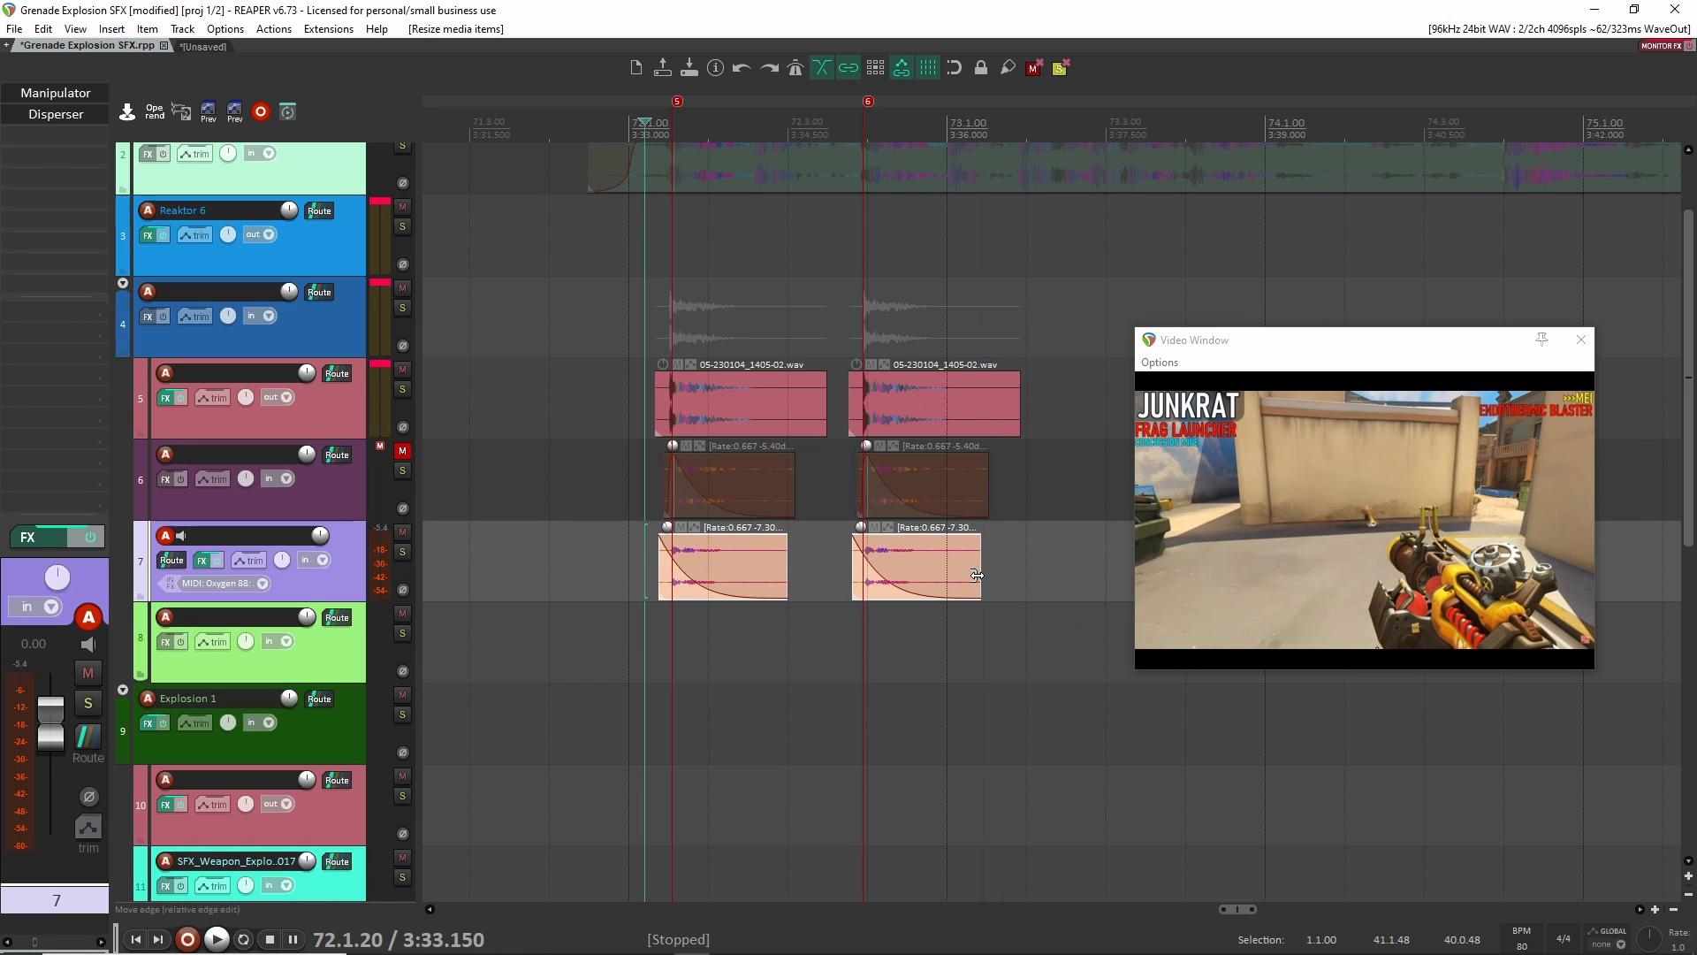
key(space)
drag(857, 546, 864, 546)
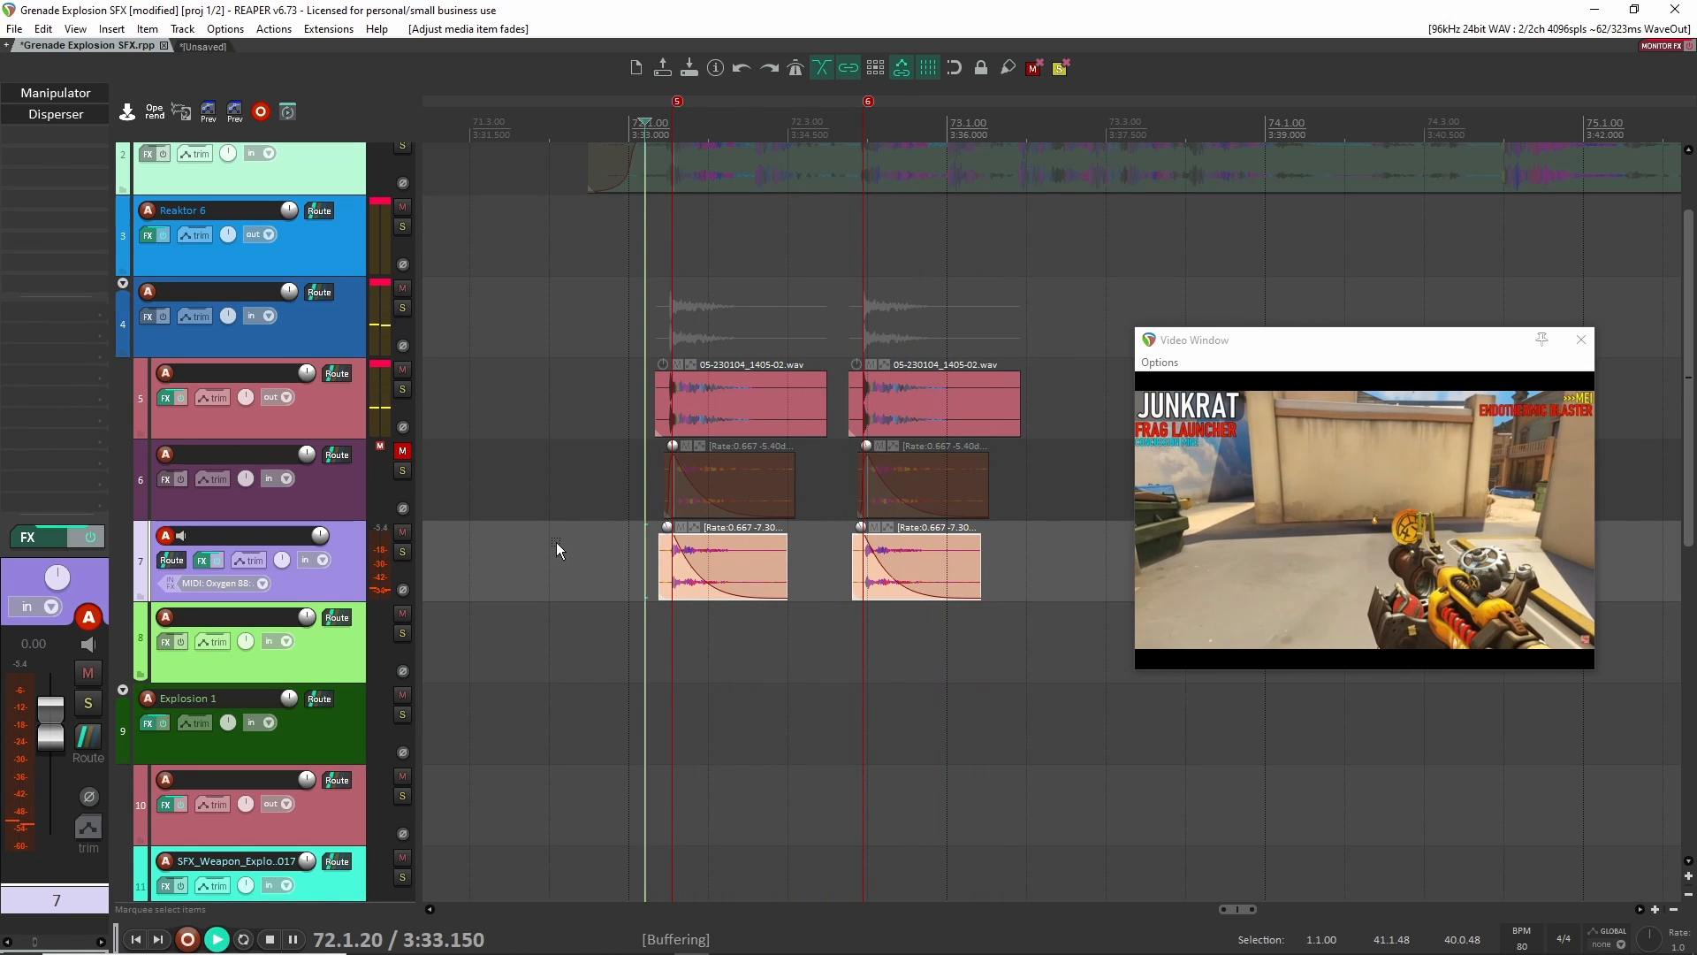
Mute track 5, extend both track 7 slices to nearly the track 5 slice ends, and steepen their fade-out curves.
click(401, 371)
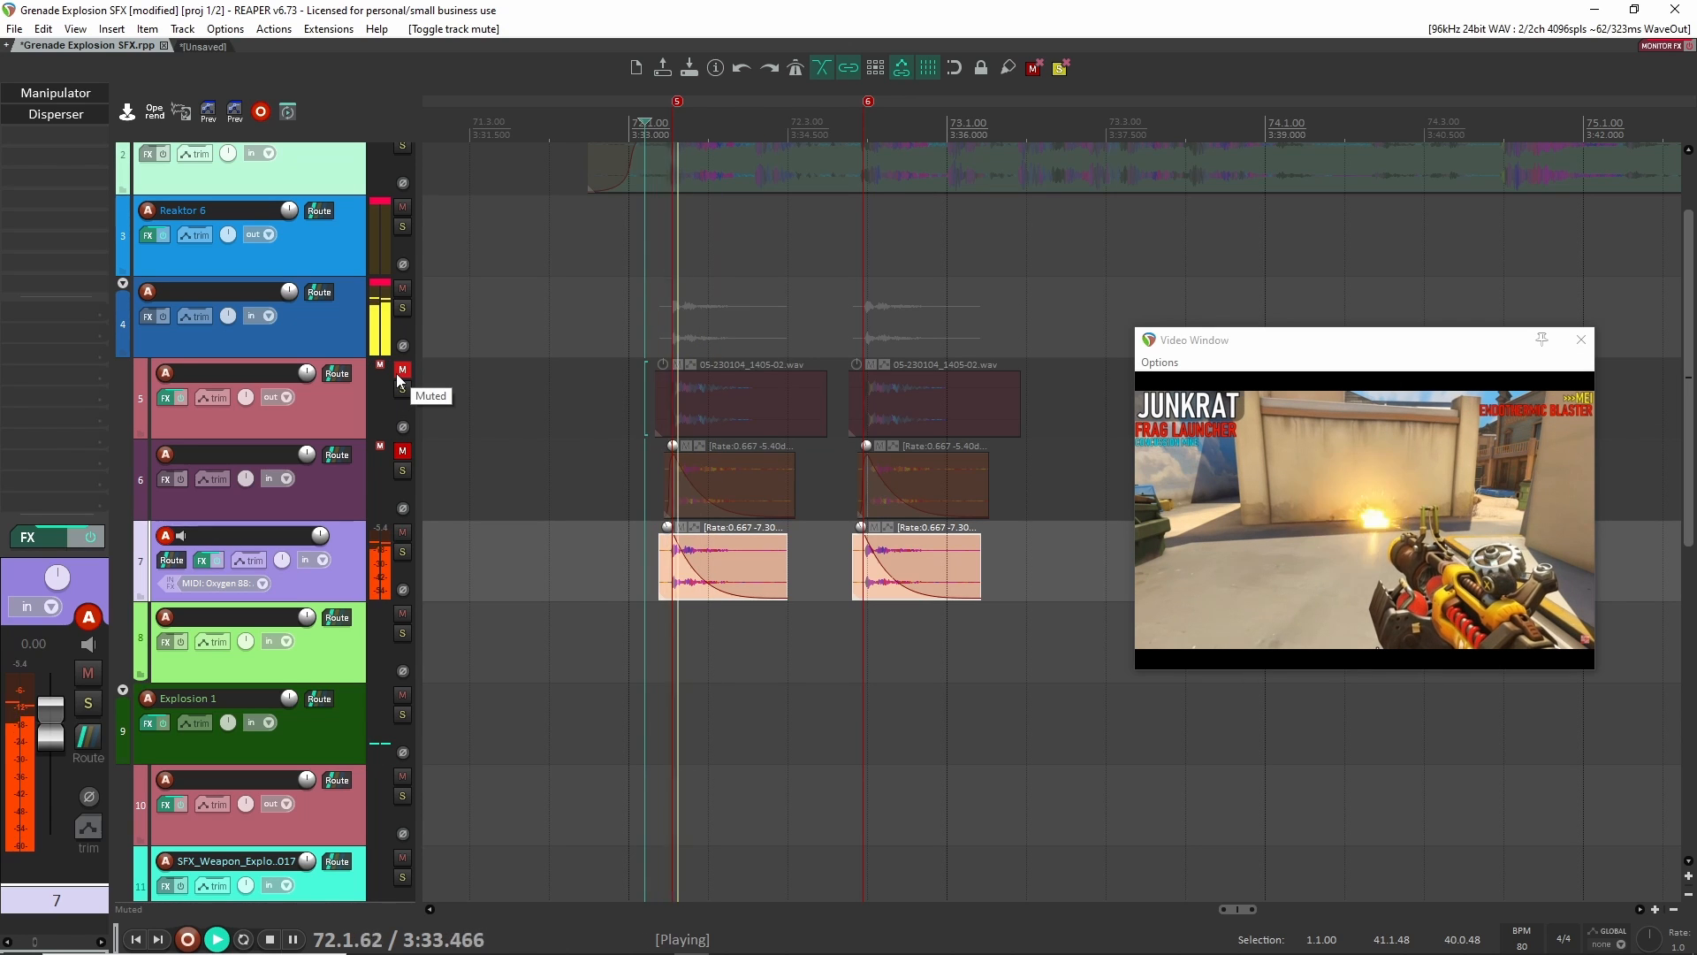
drag(979, 570, 1010, 570)
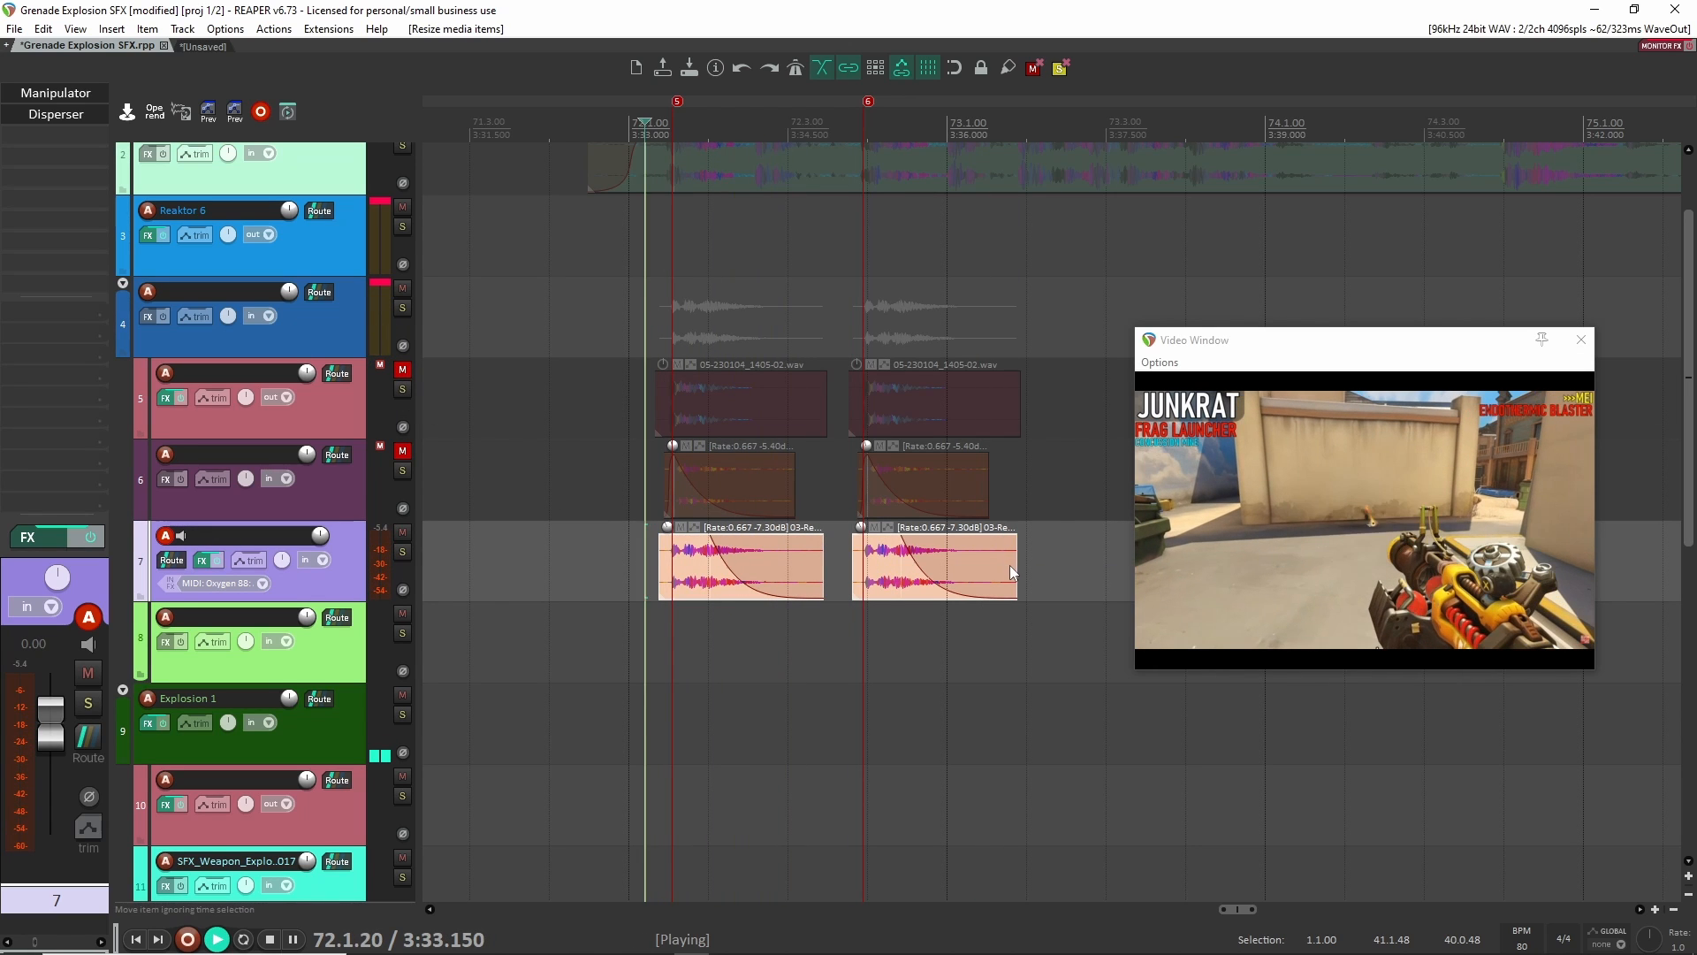
key(space)
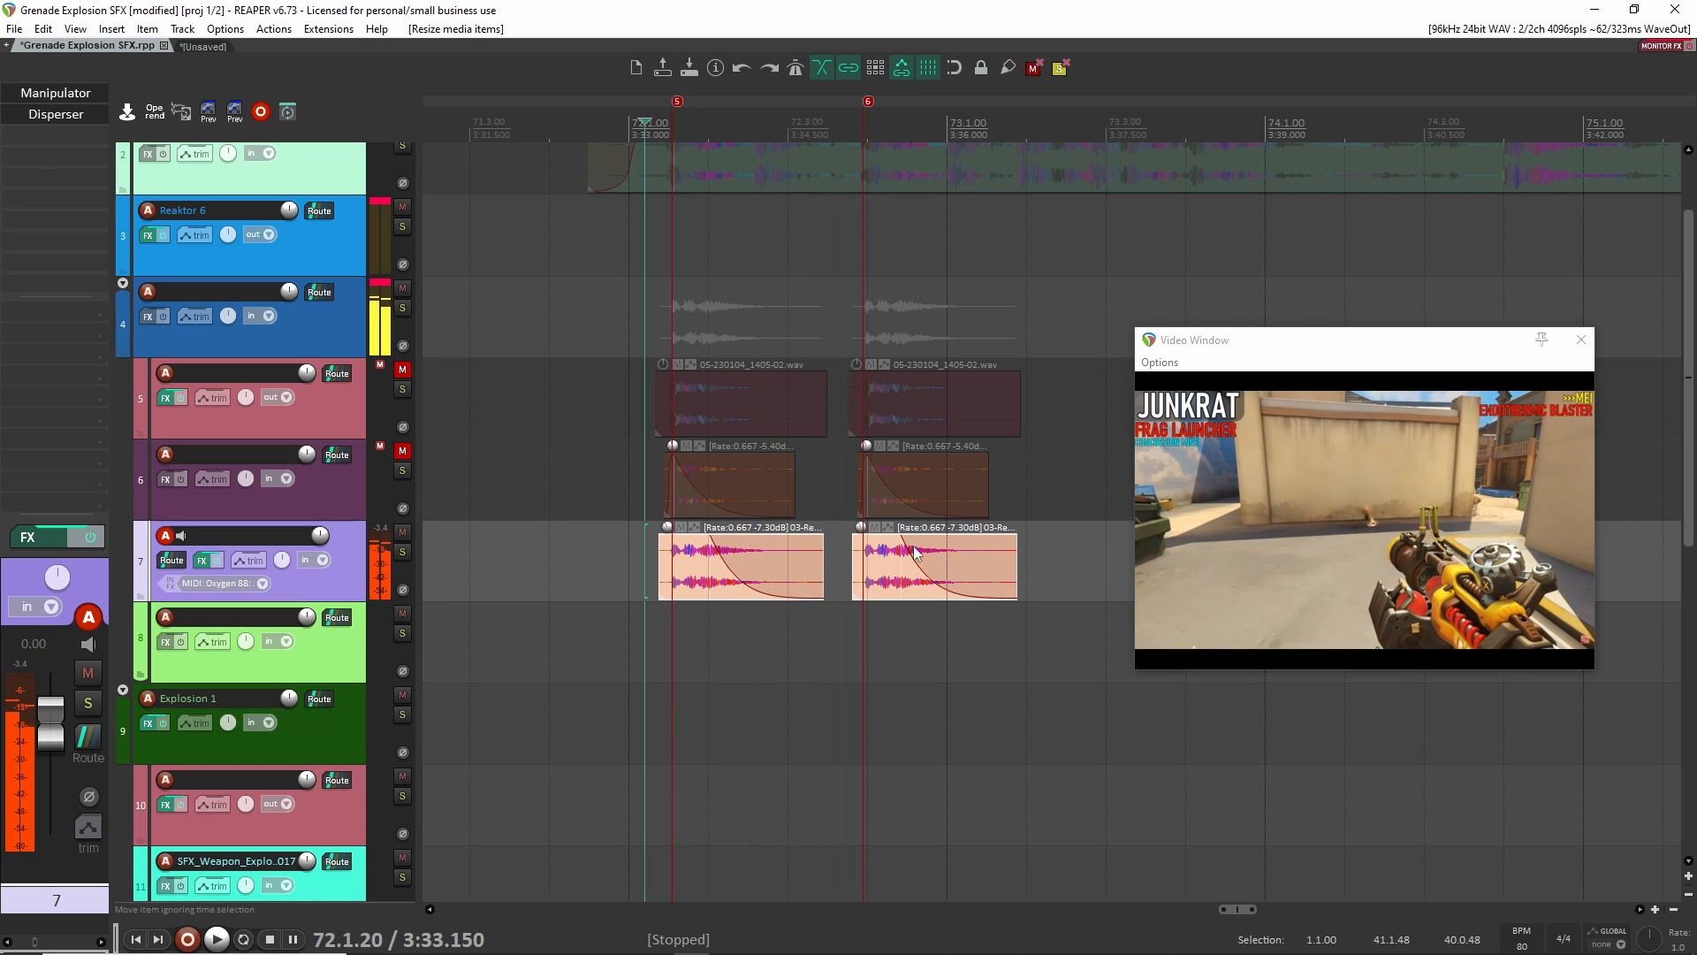
drag(875, 549, 867, 549)
key(space)
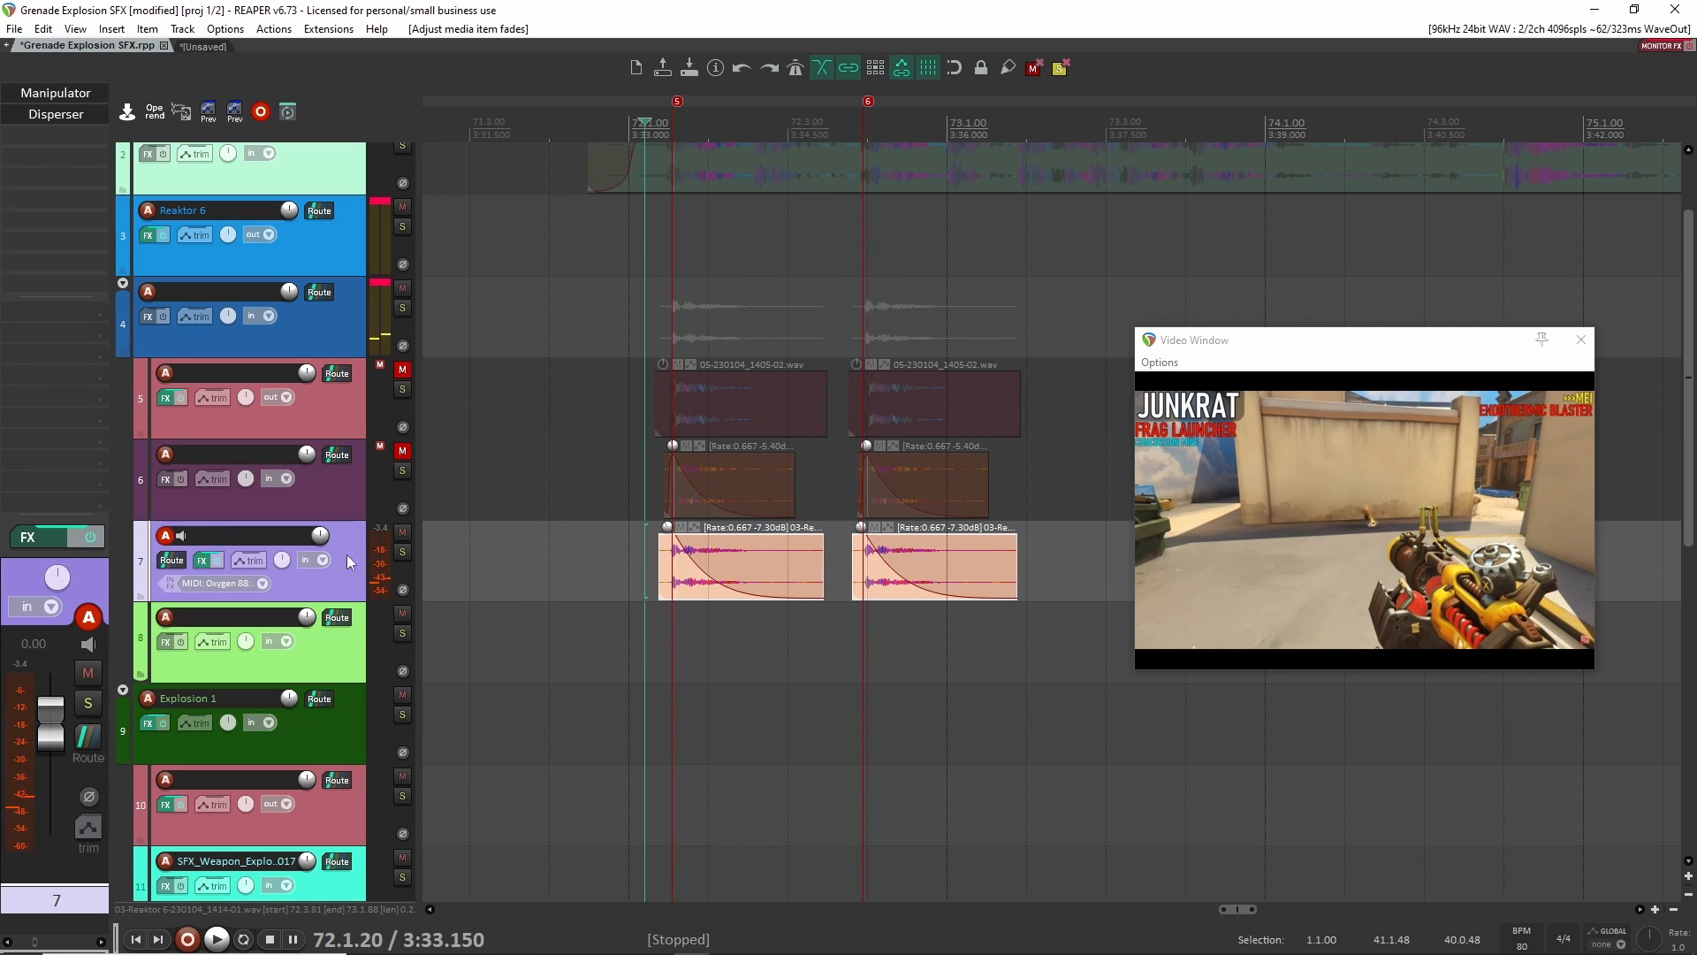
Add bx_subsynth to track 7 and raise its 56-80 Hz synthesized frequency to 98 %.
key(shift+f)
key(Return)
key(space)
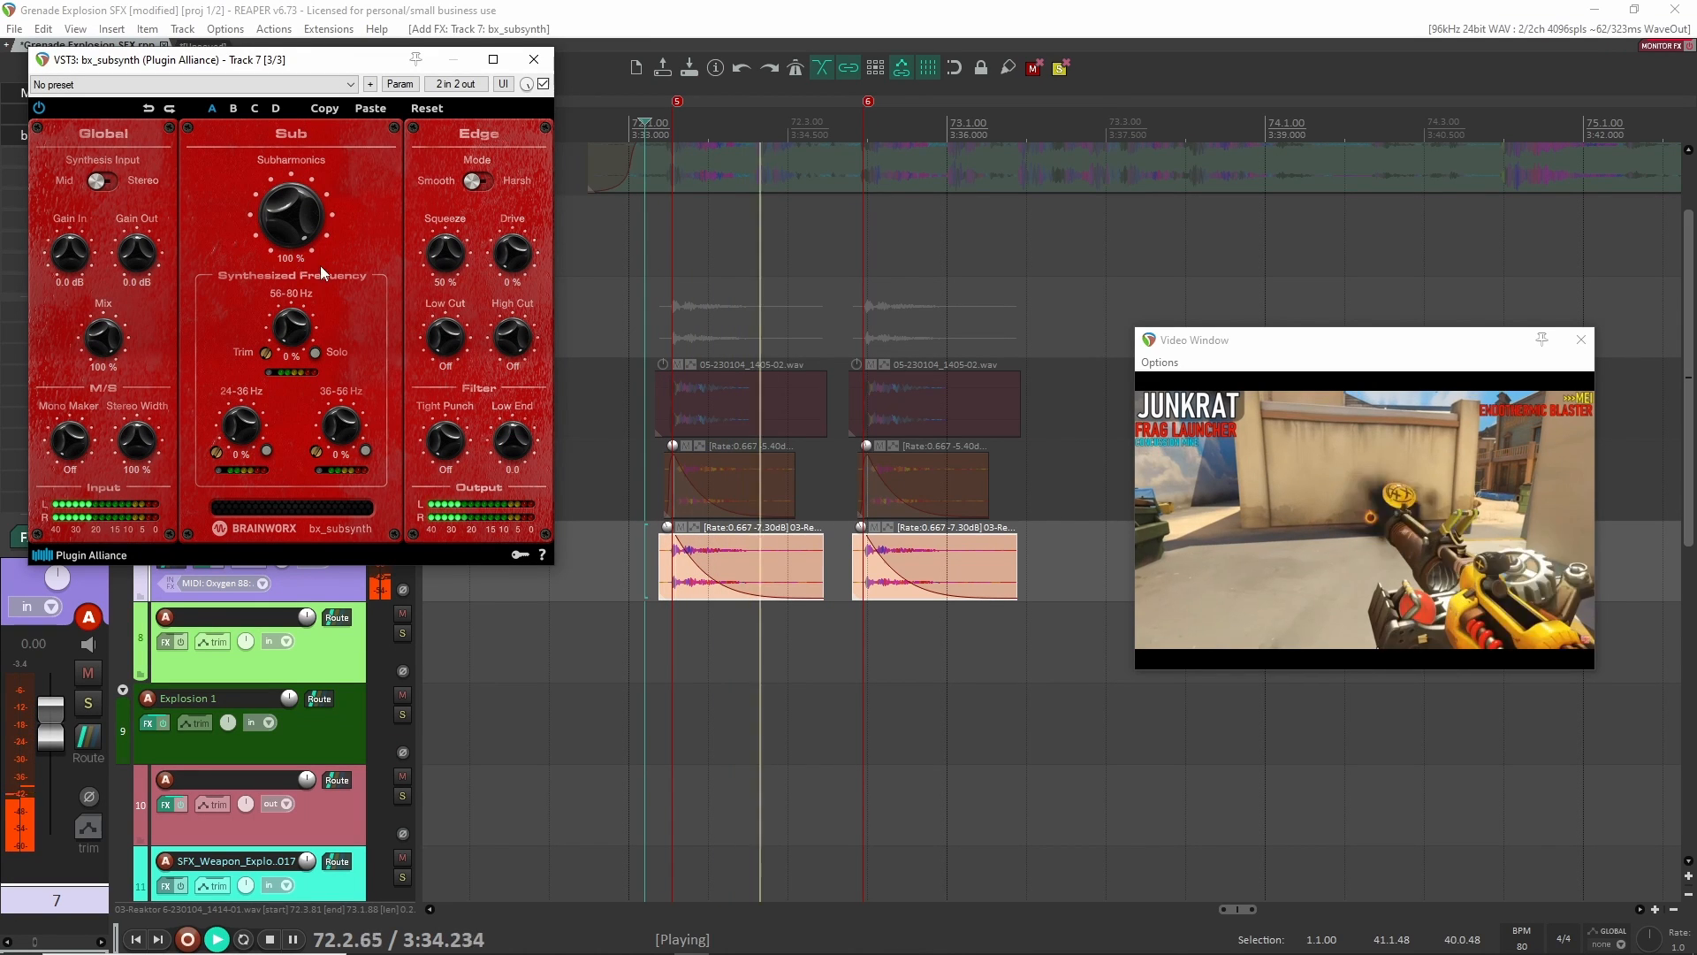
key(space)
key(space)
click(295, 331)
scroll(294, 292, up, 15)
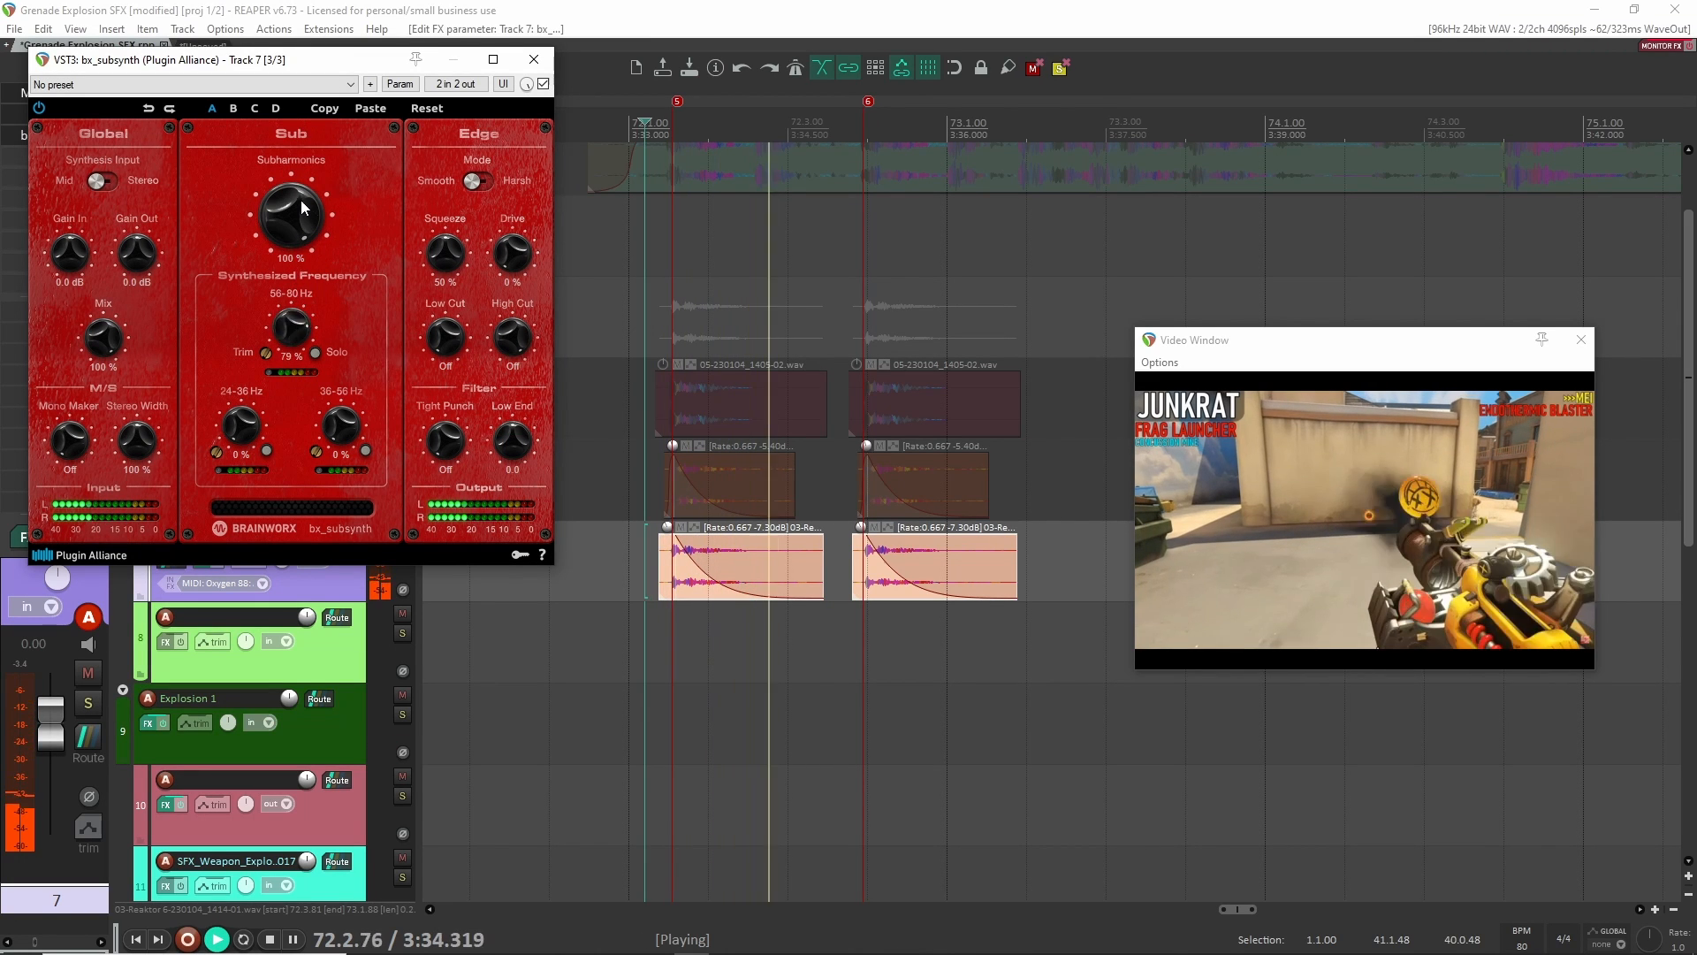
key(space)
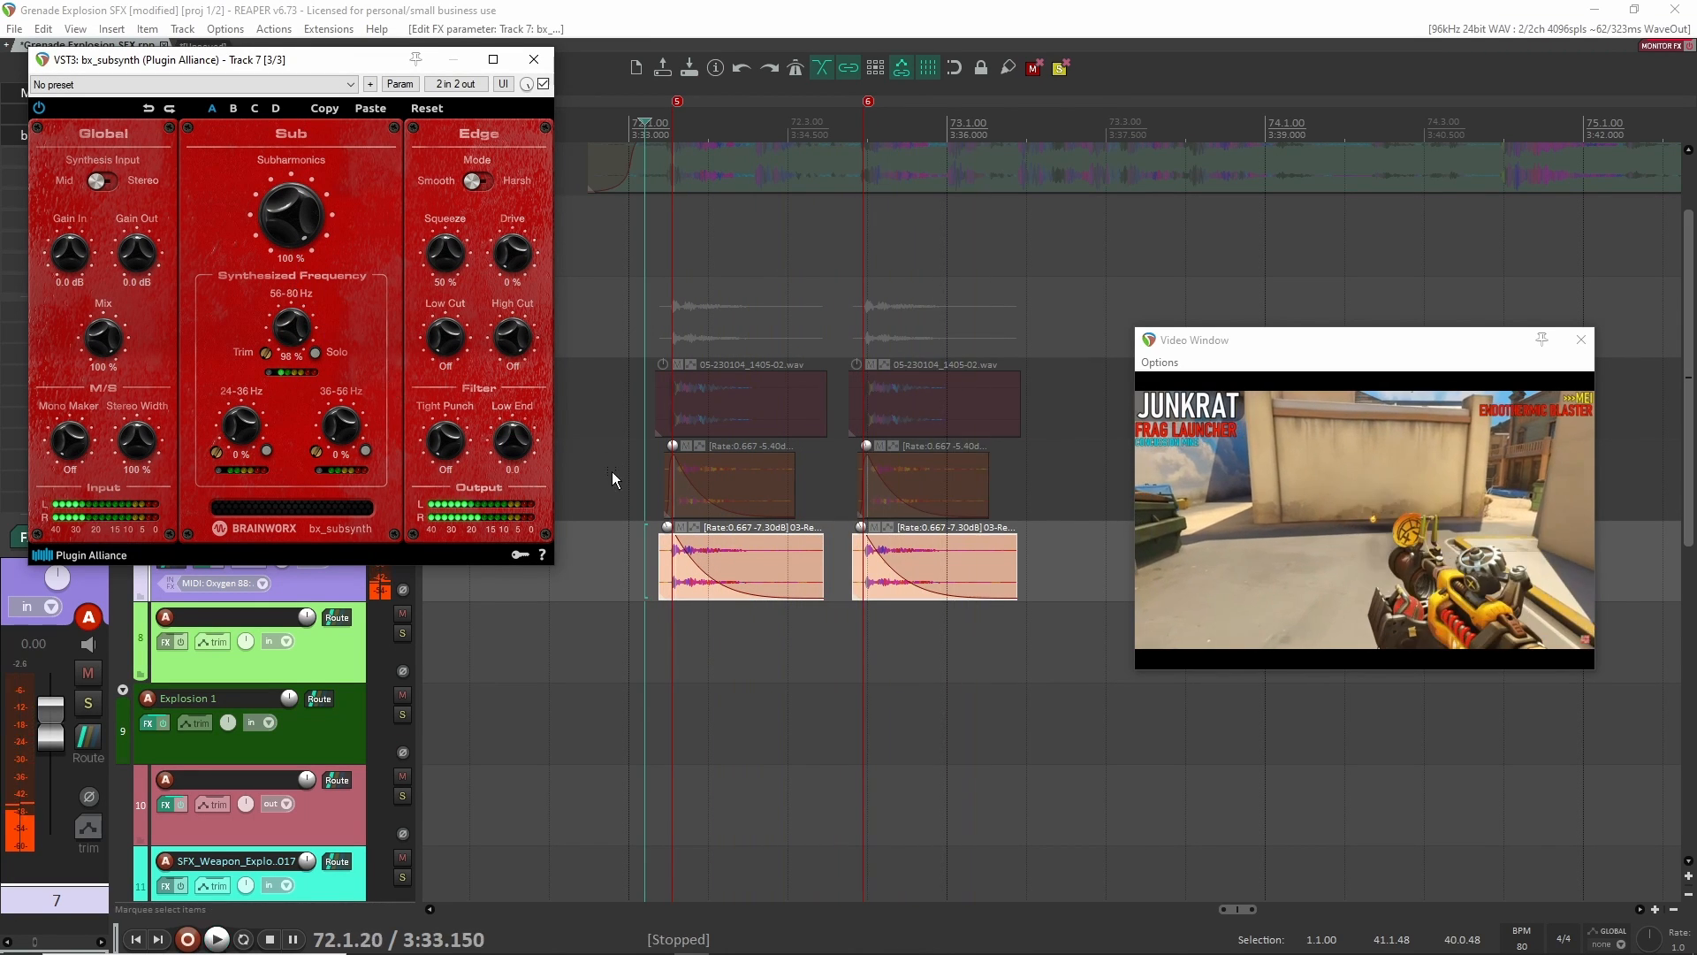
click(534, 59)
Unmute tracks 5 and 6 and audition both layered explosions from just before marker 5.
key(space)
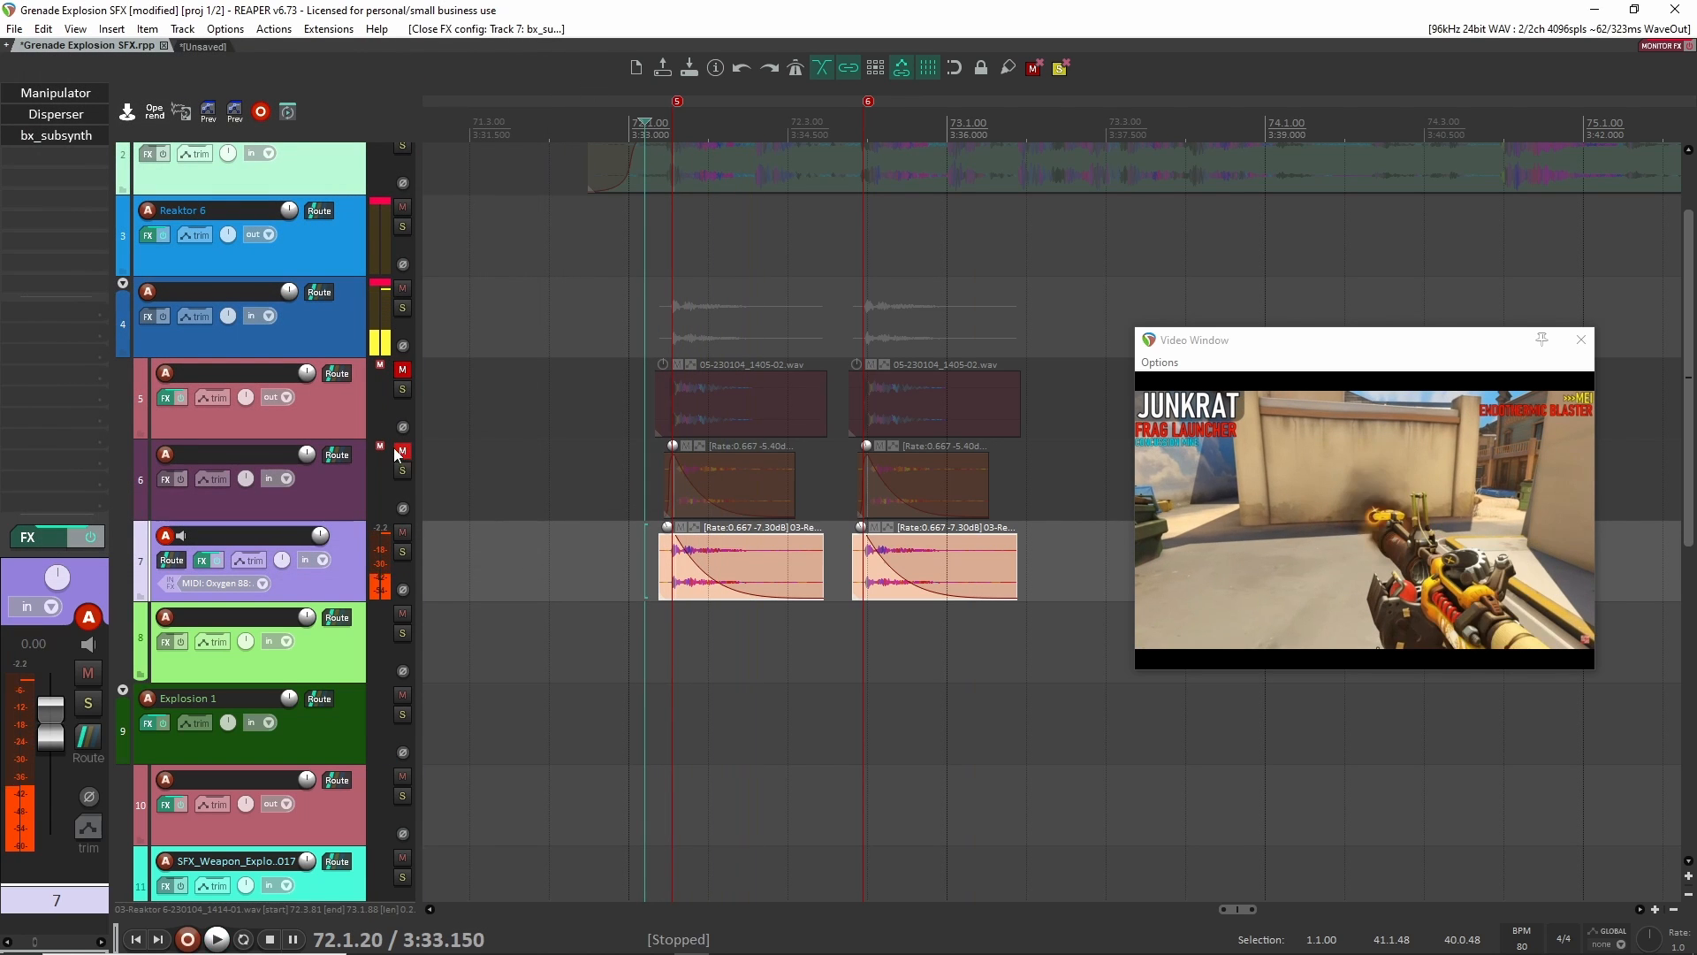
click(402, 451)
click(403, 369)
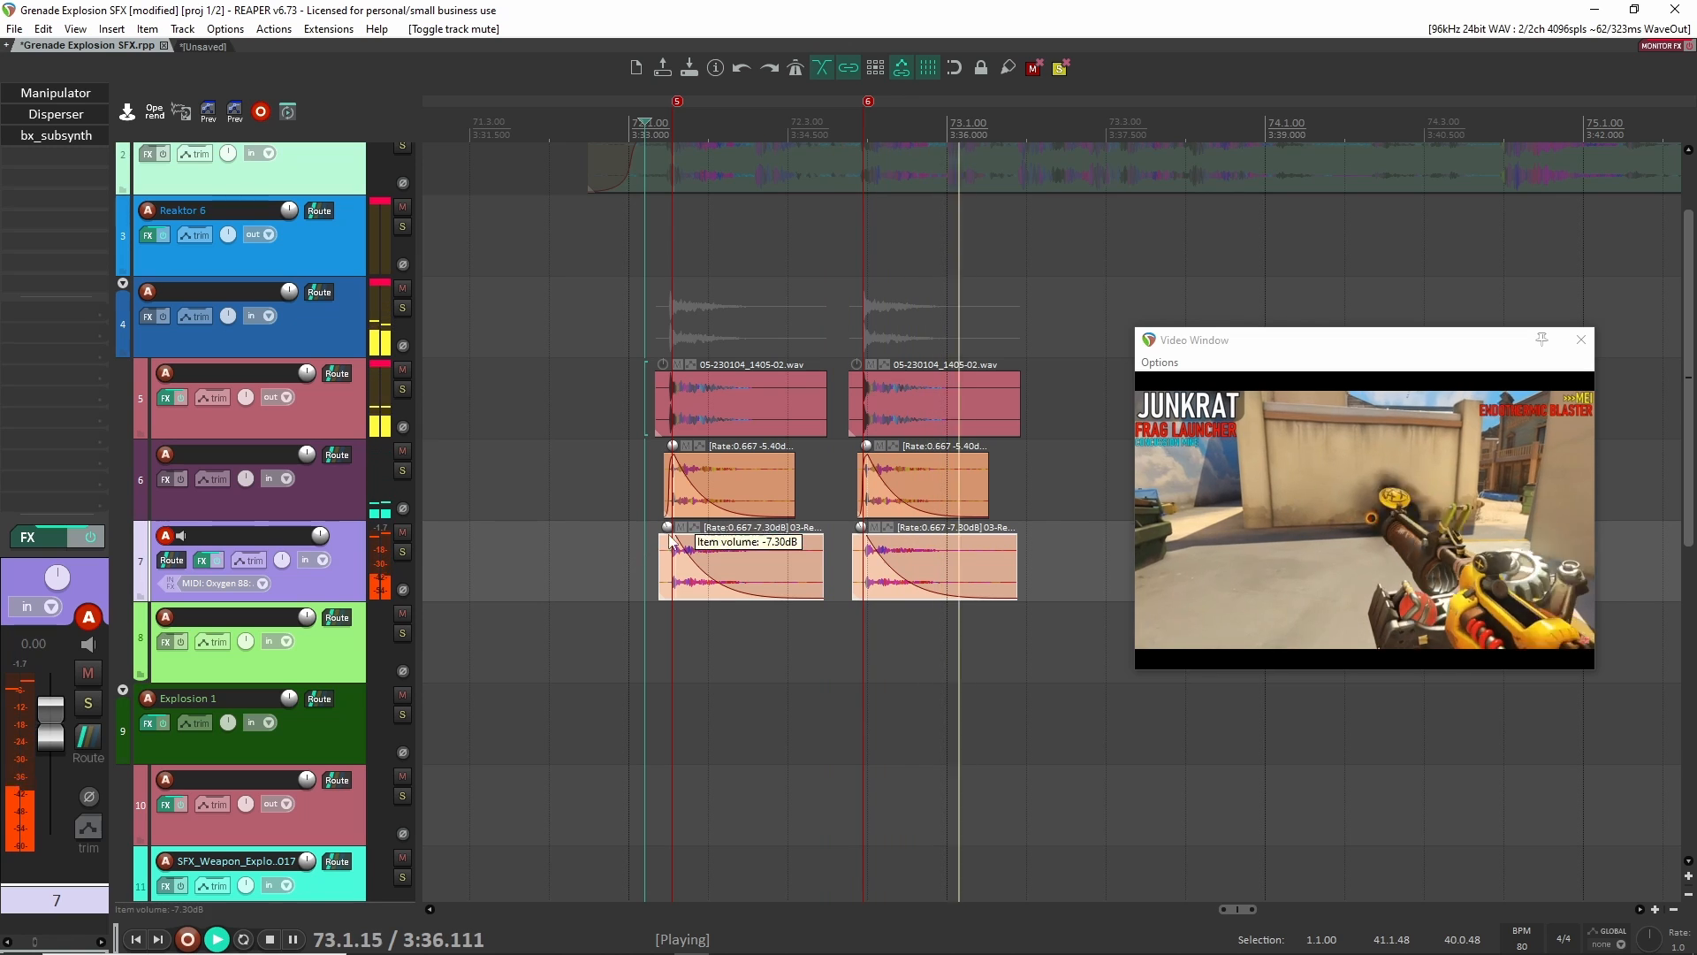
key(space)
key(space)
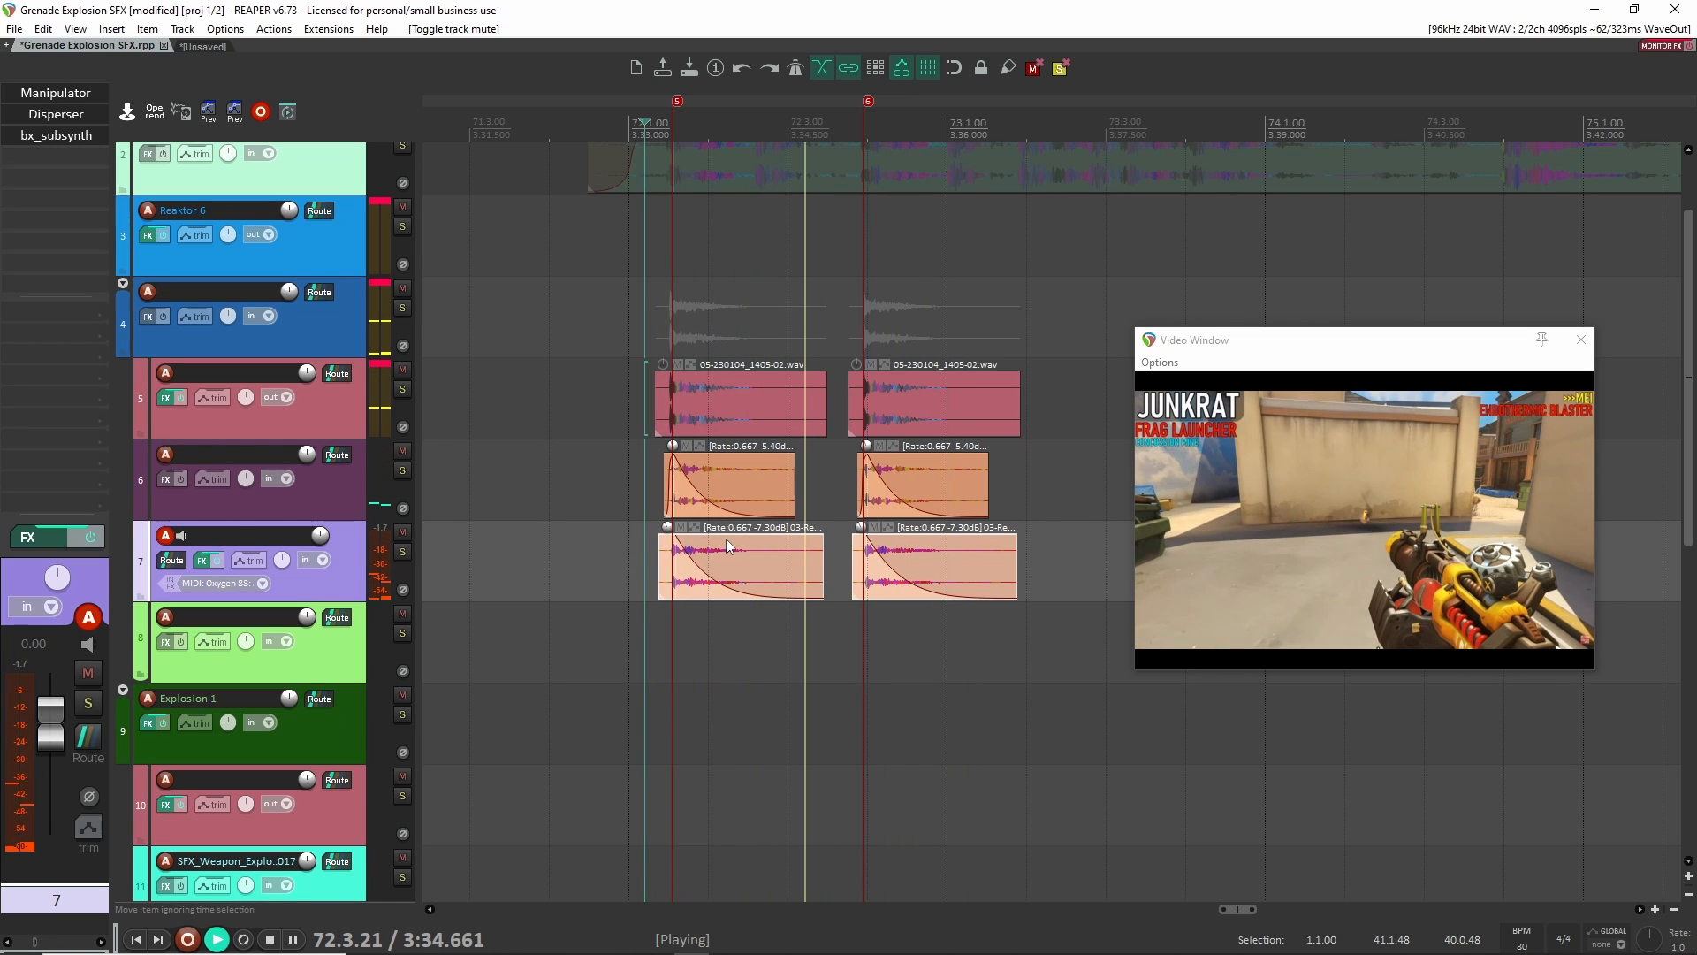
key(space)
scroll(567, 400, down, 5)
click(568, 398)
key(space)
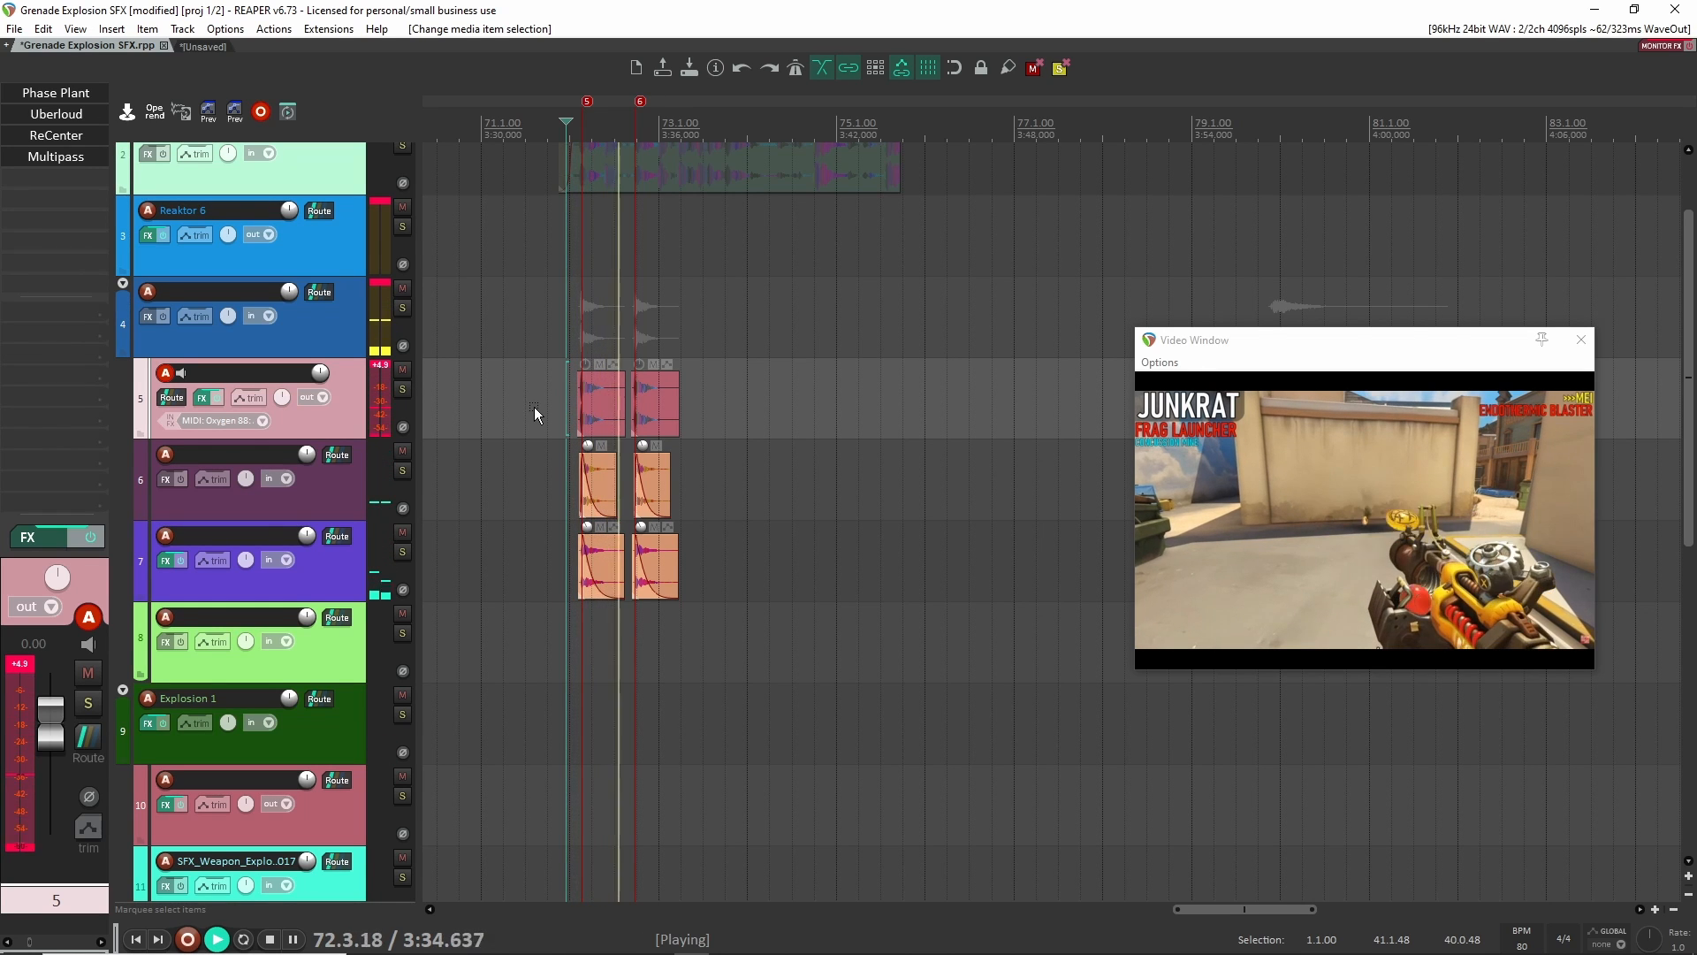
key(space)
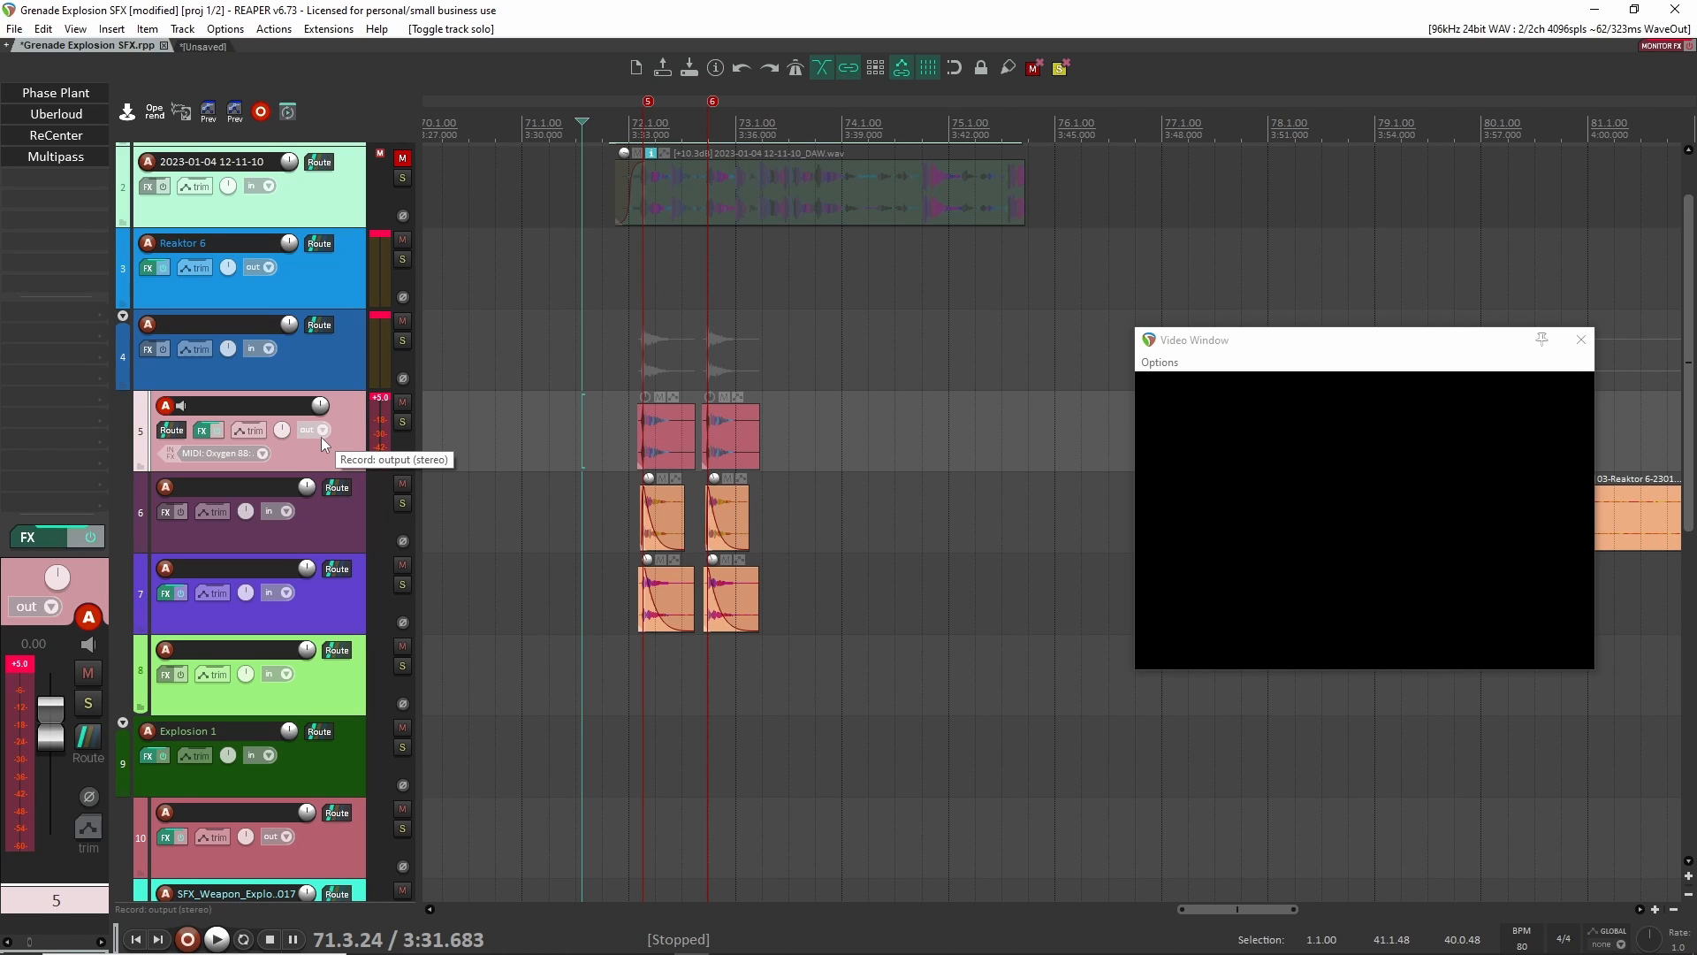
Audition the explosions from 71.4.83 with track 5 muted, and unmute the track again.
click(405, 402)
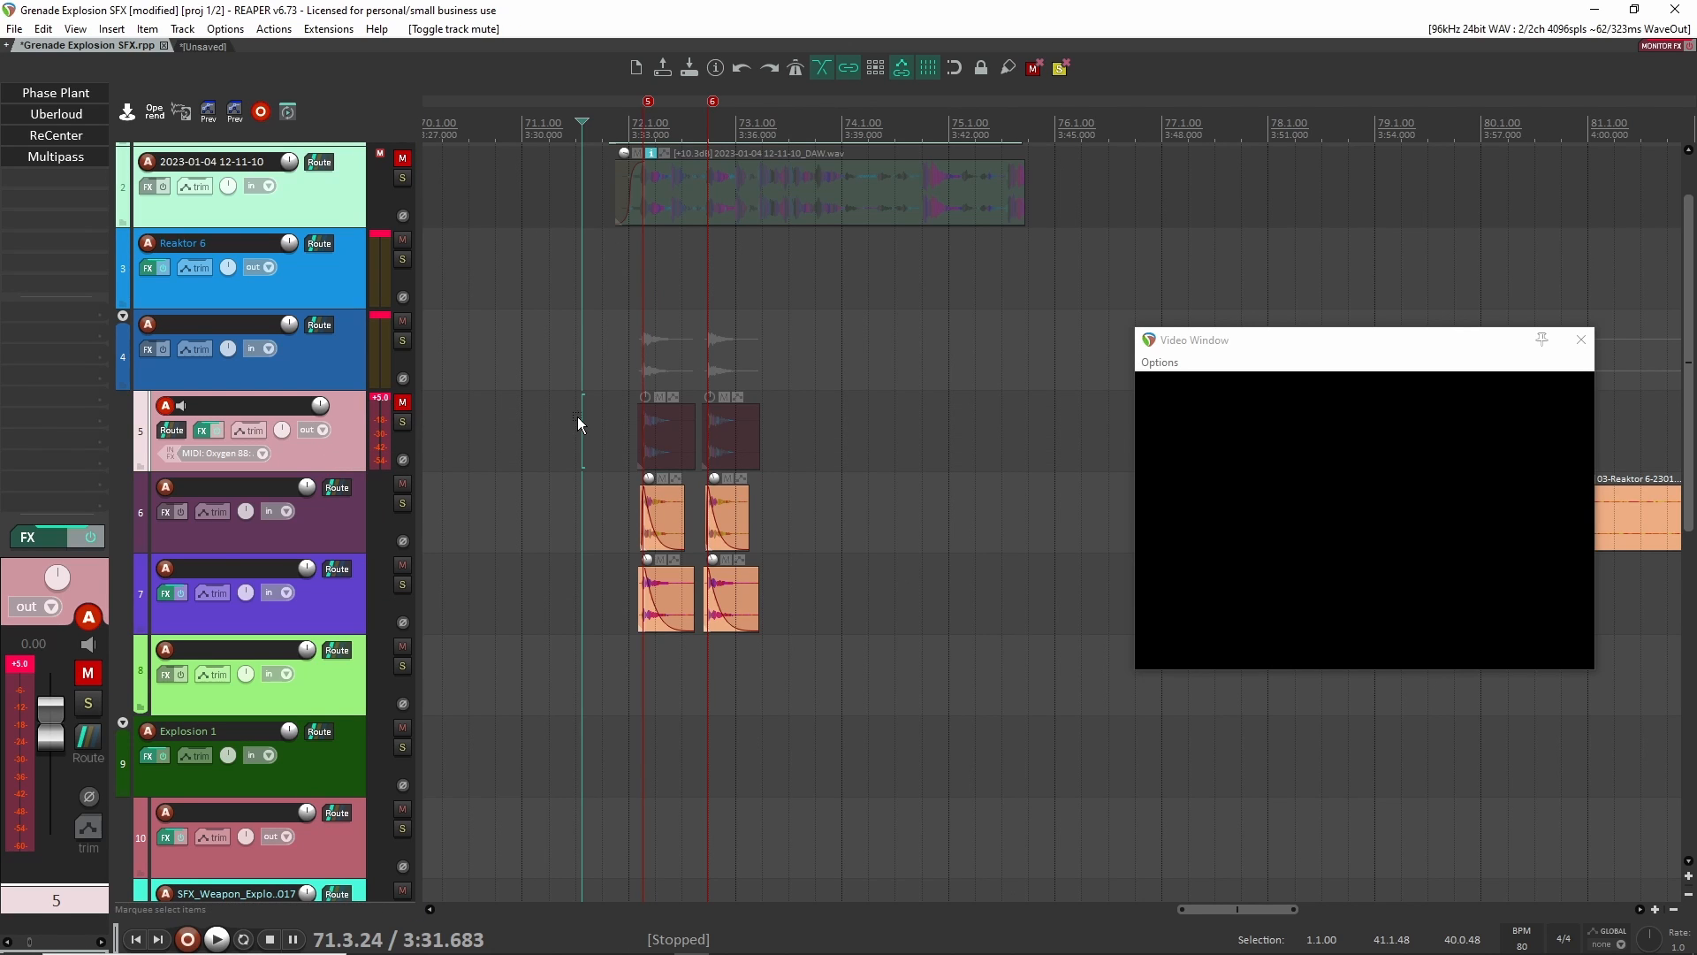
click(623, 422)
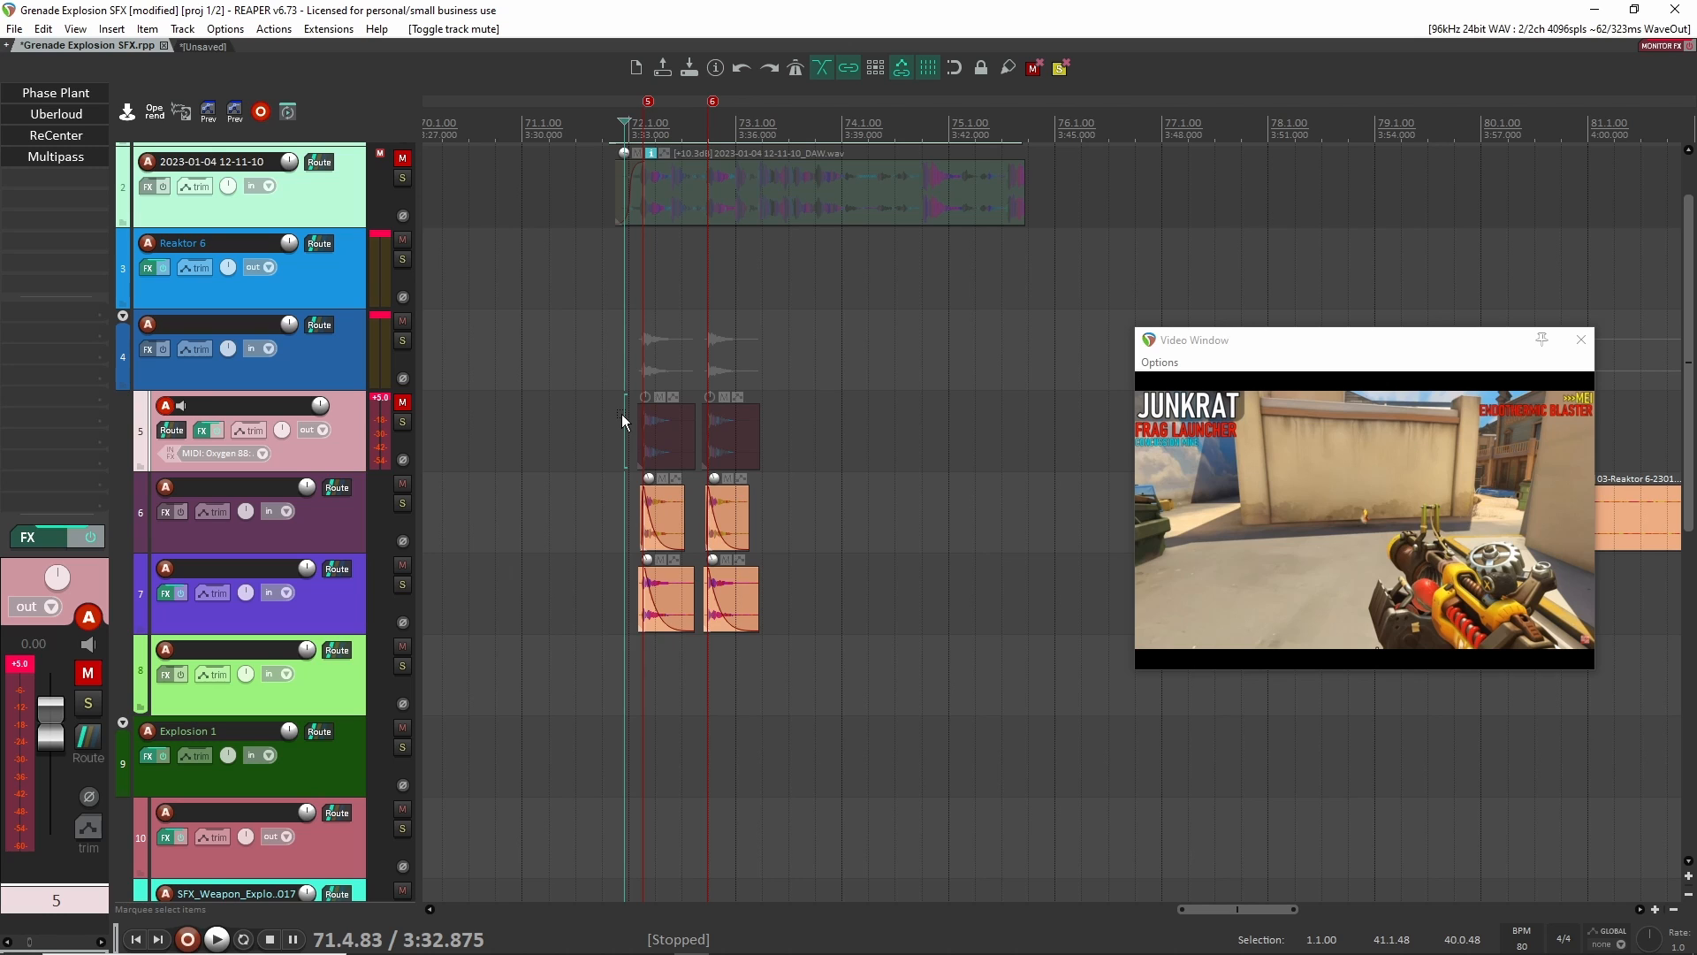
key(space)
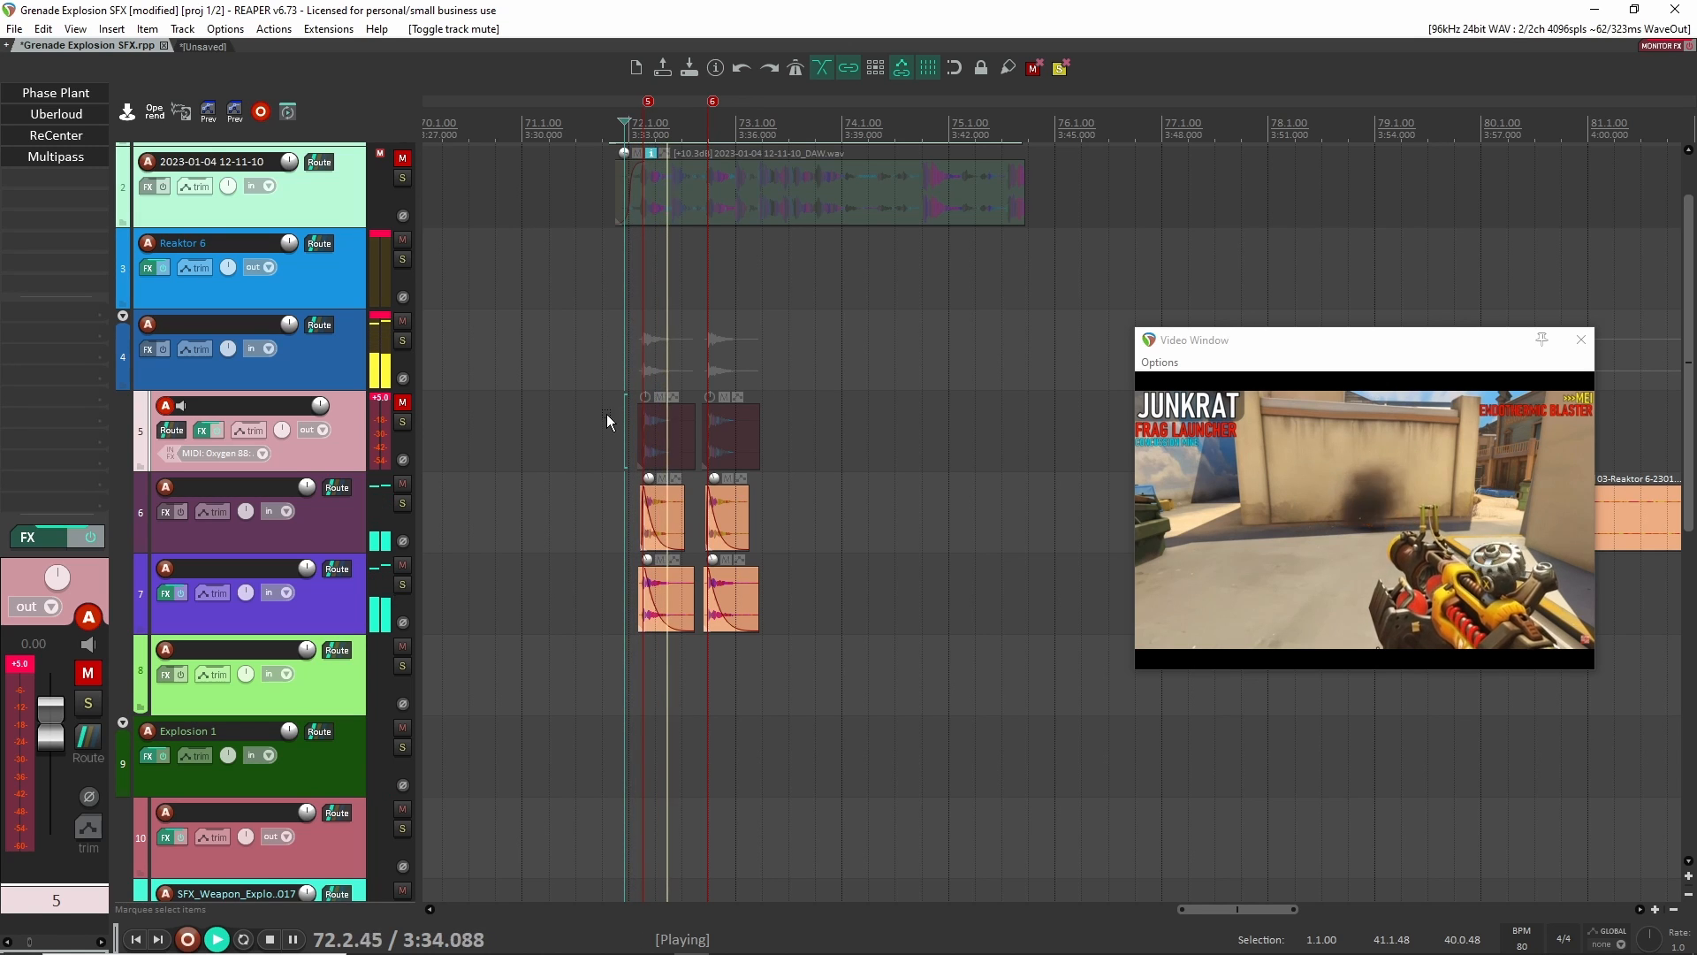
key(space)
click(402, 403)
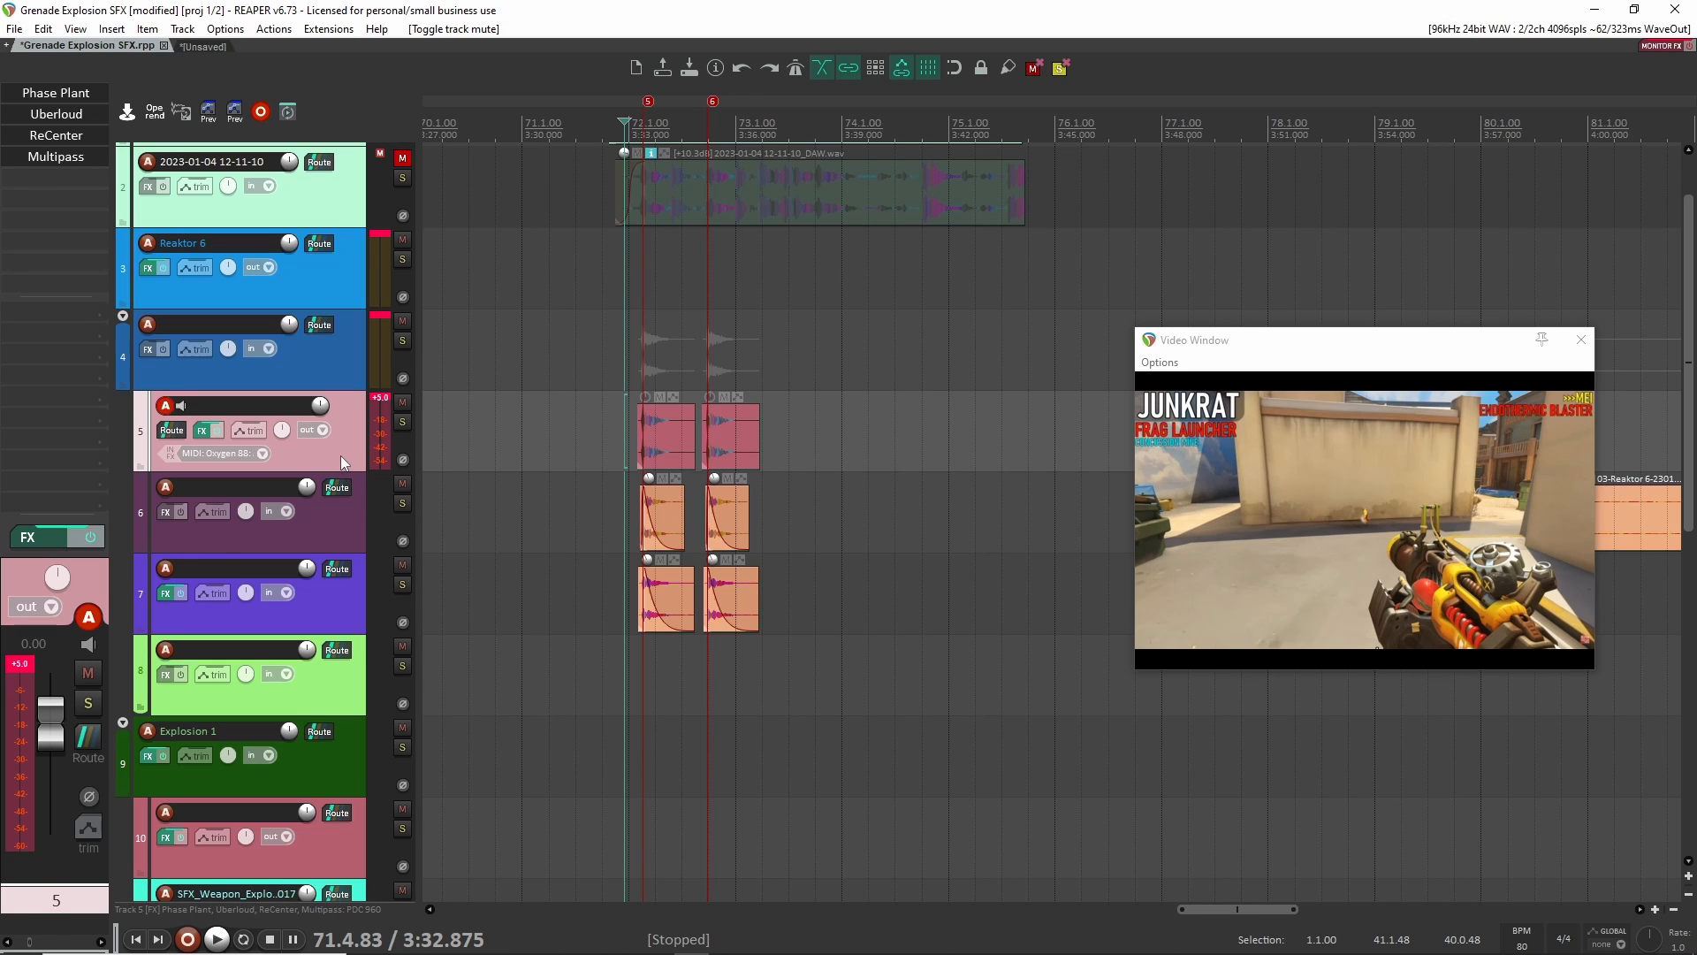
Add Little AlterBoy and a bypassed Little Radiator to track 5, set pitch to -6.0 and formant to -3.0, and audition the track soloed.
key(f)
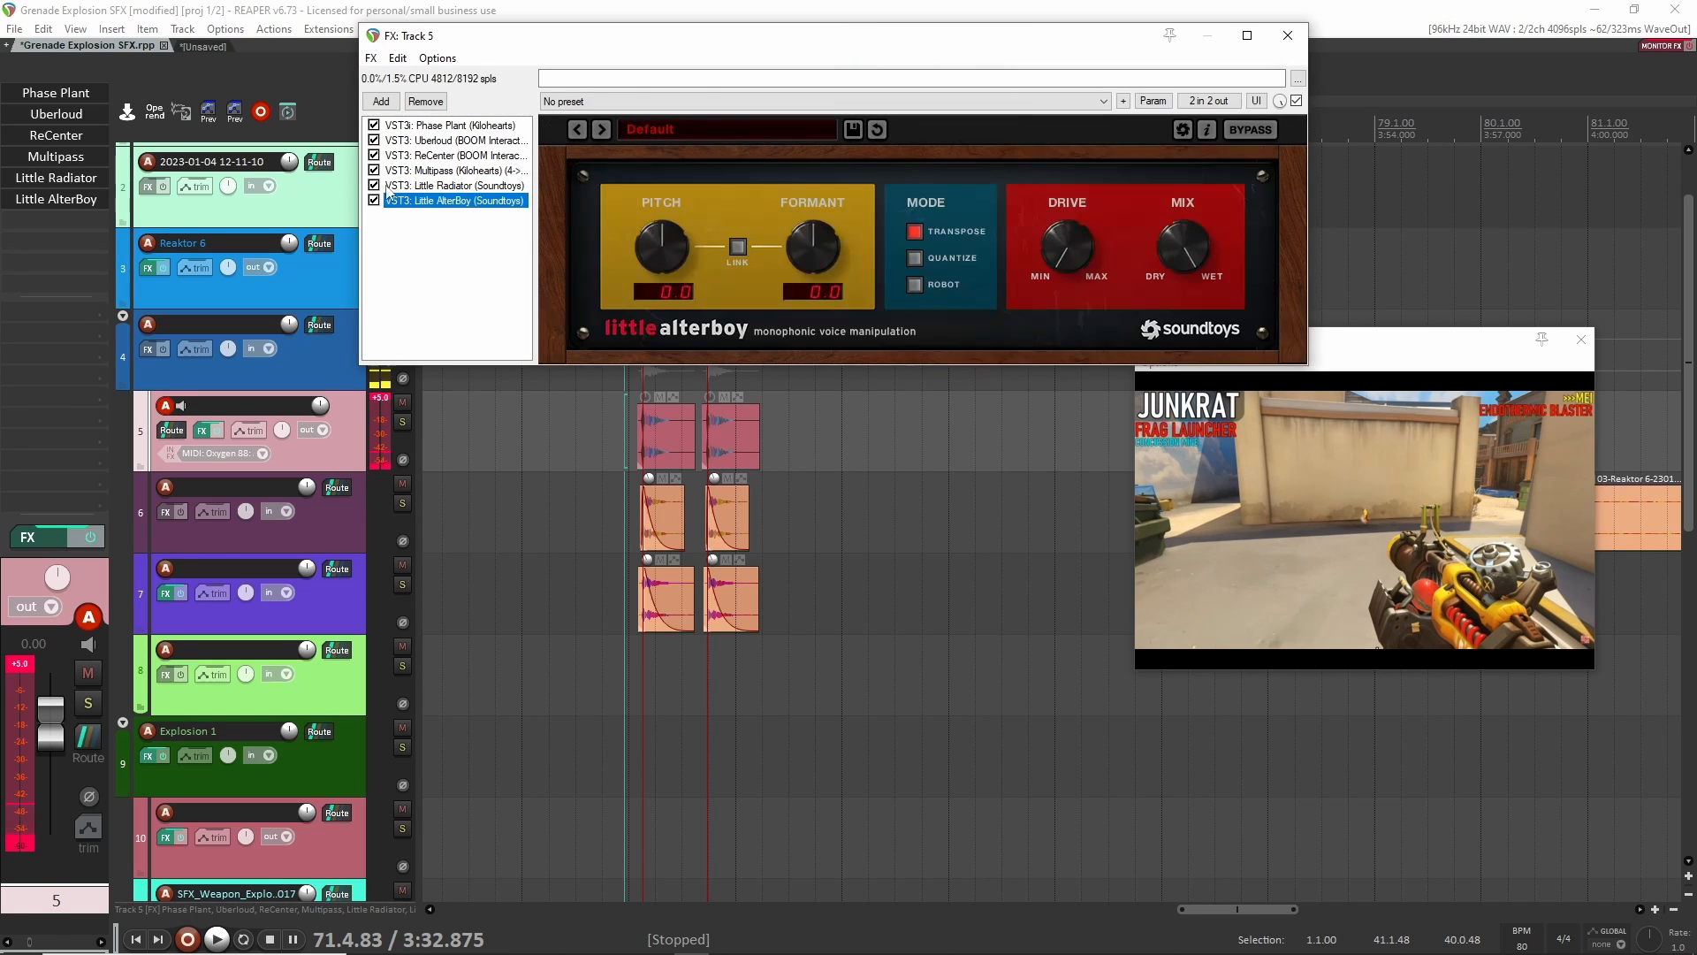
click(374, 186)
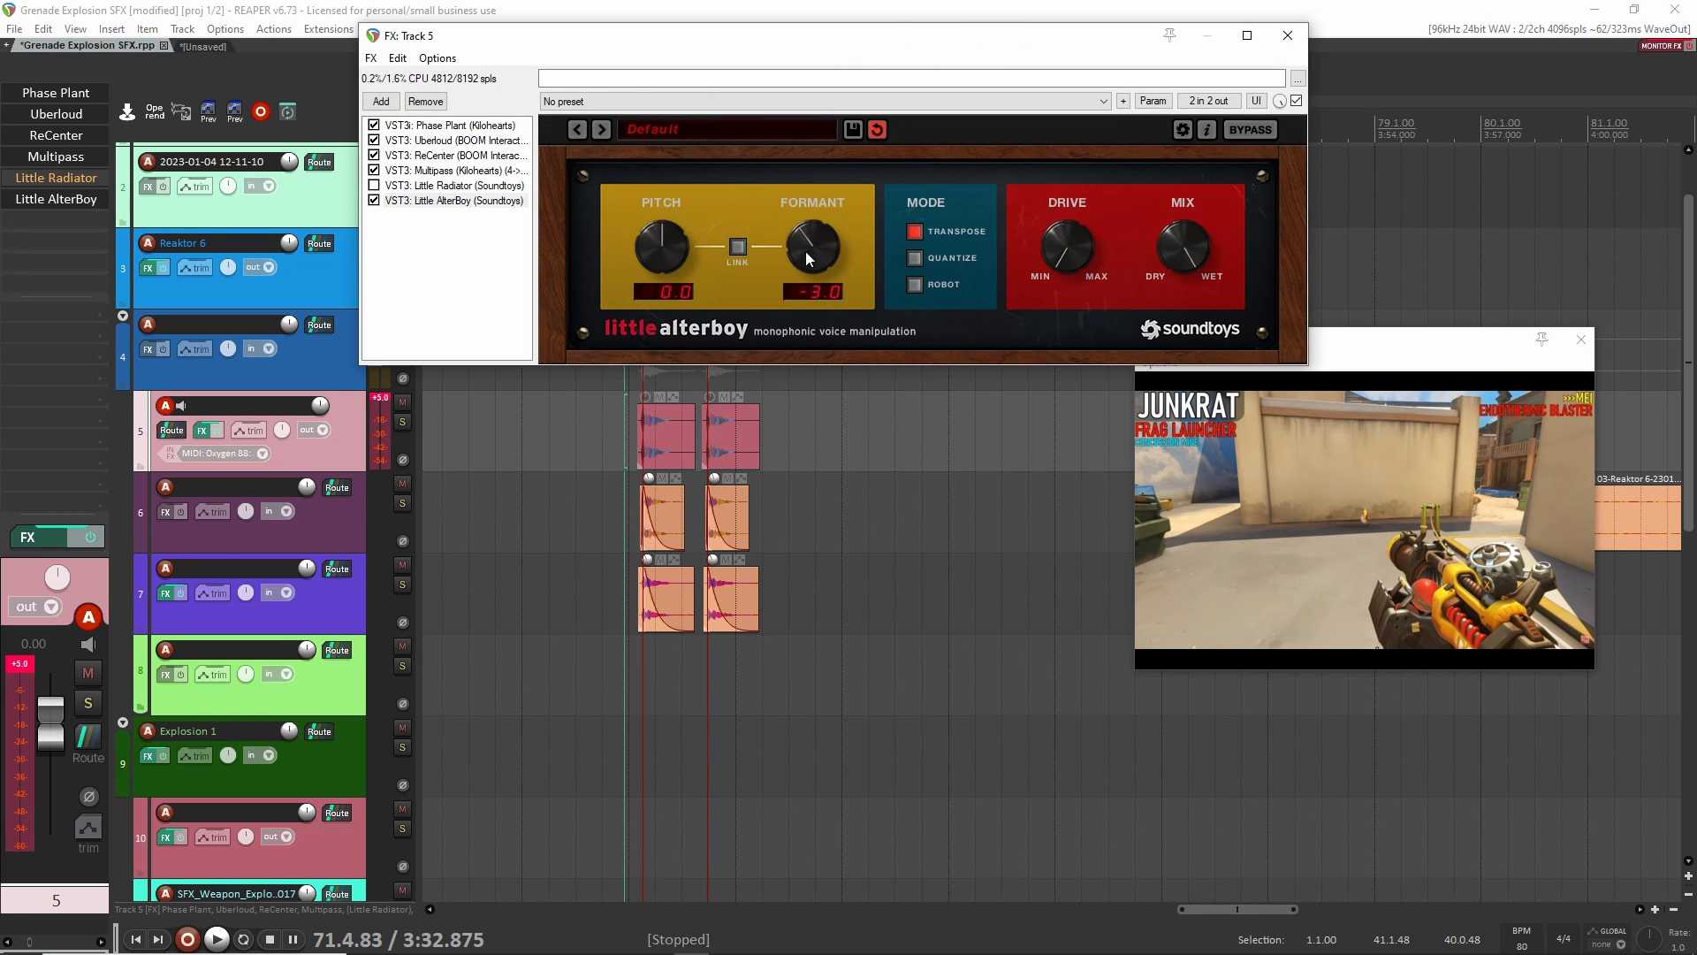
click(402, 422)
key(space)
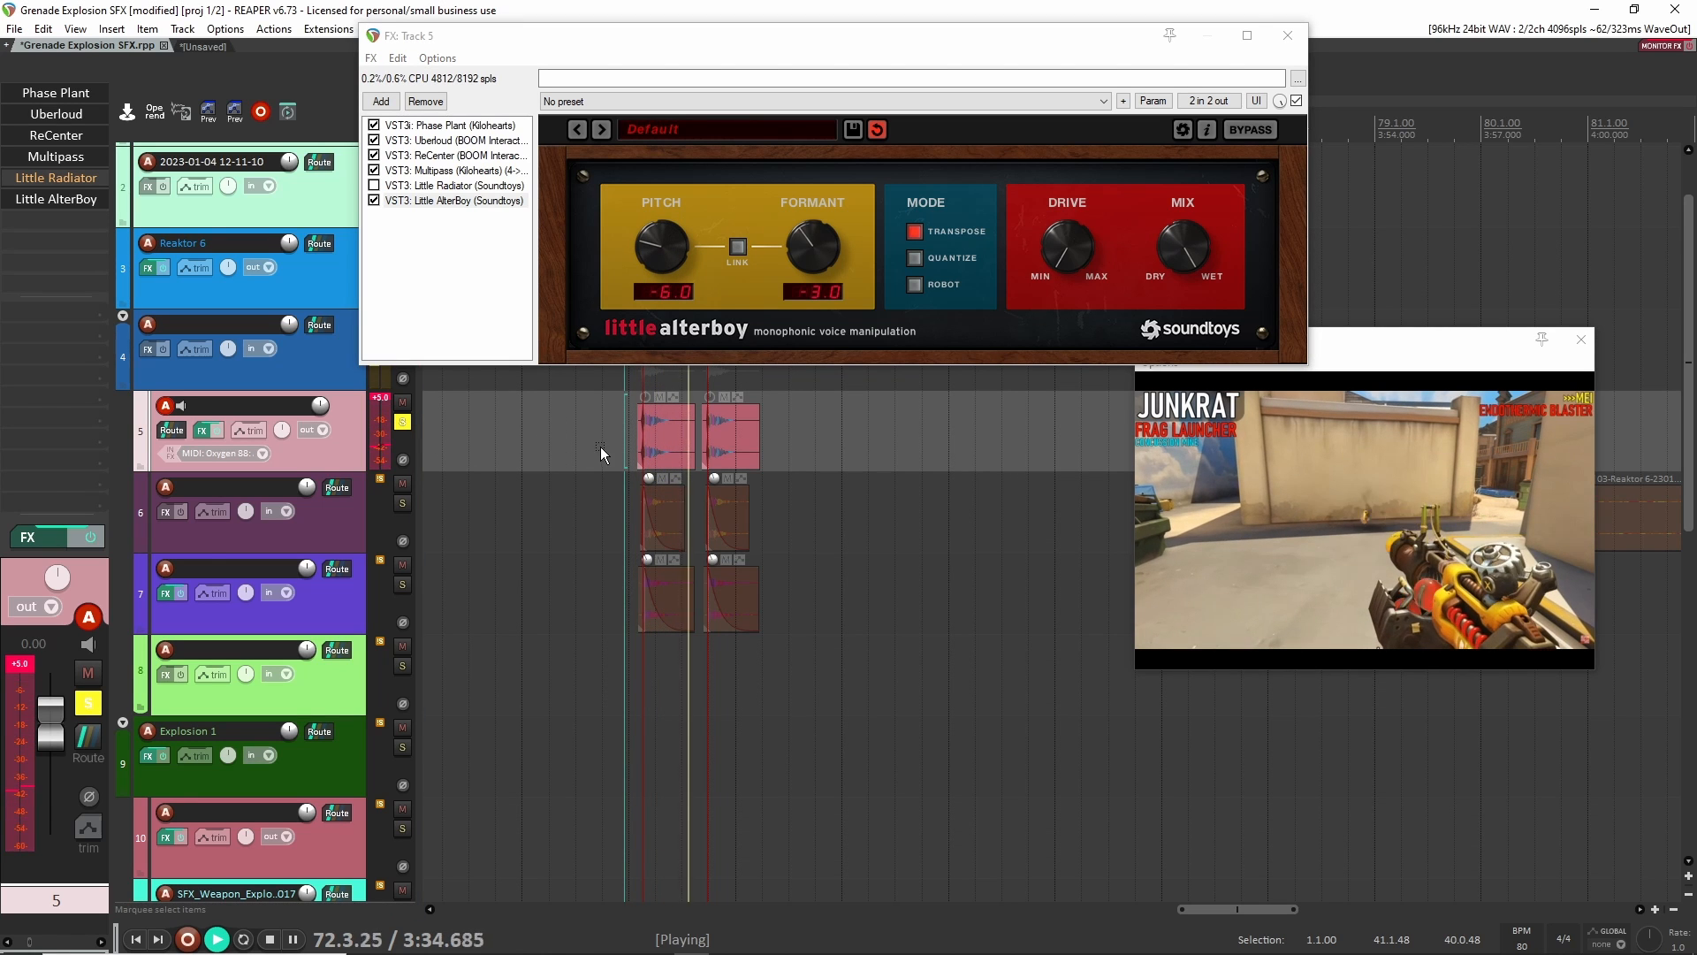
Adjust Little AlterBoy's drive and set its mix about halfway between dry and wet while auditioning track 5 soloed.
drag(1065, 258, 1064, 225)
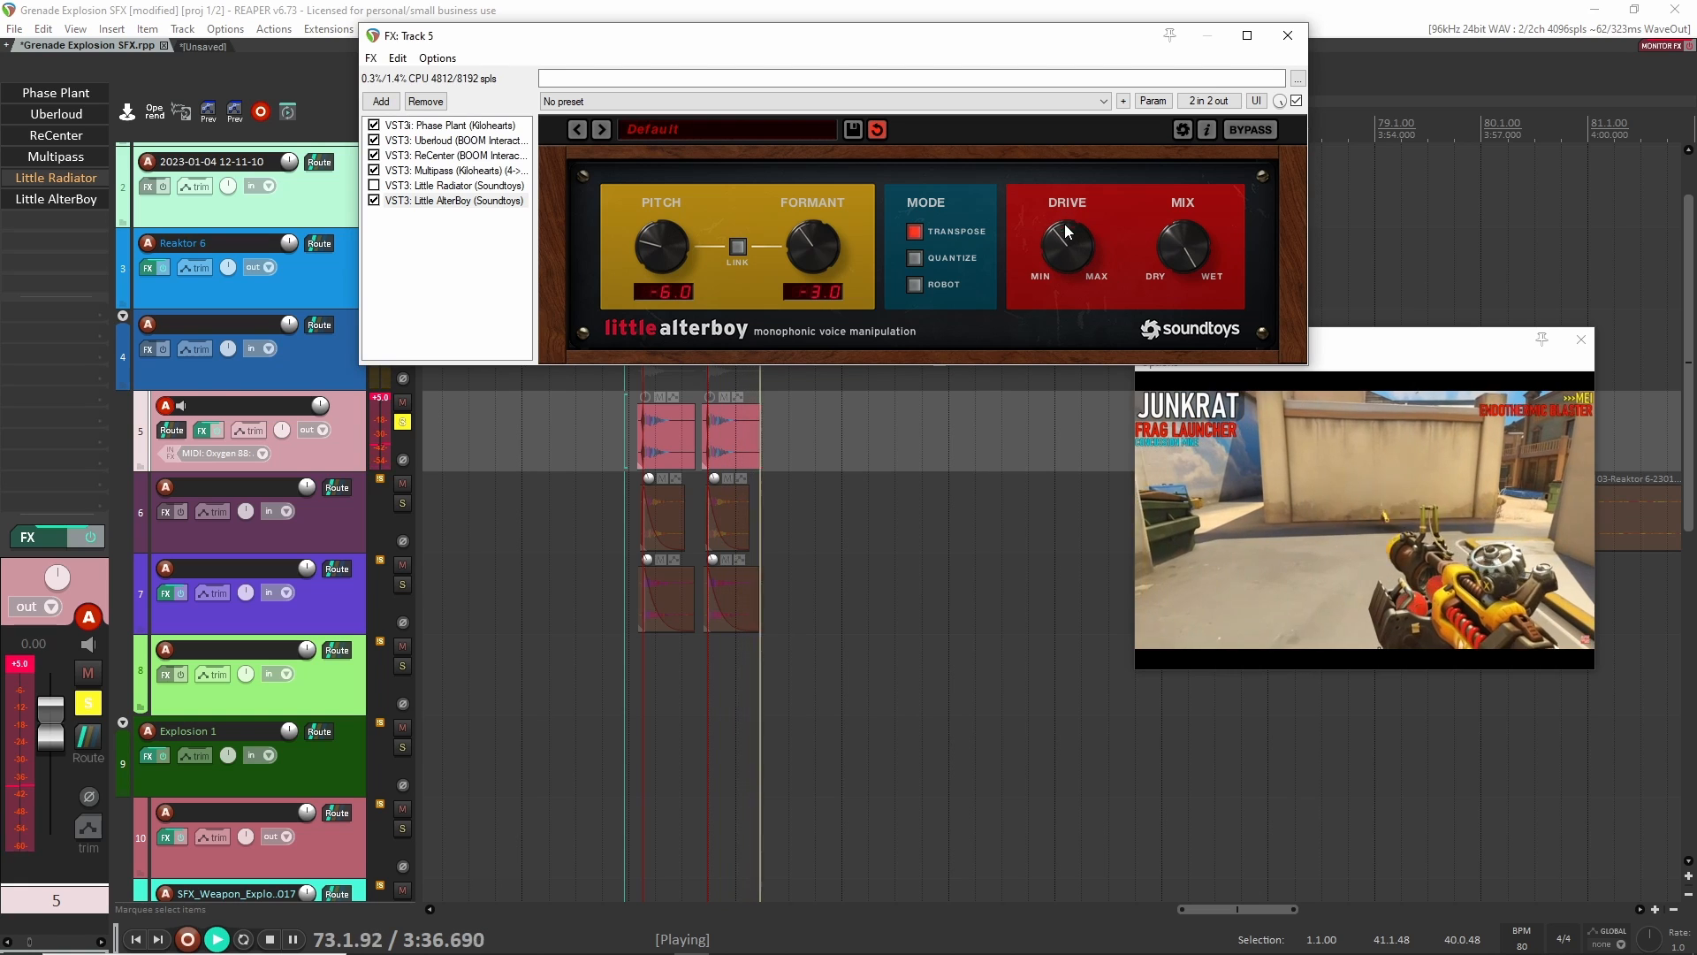
key(space)
key(space)
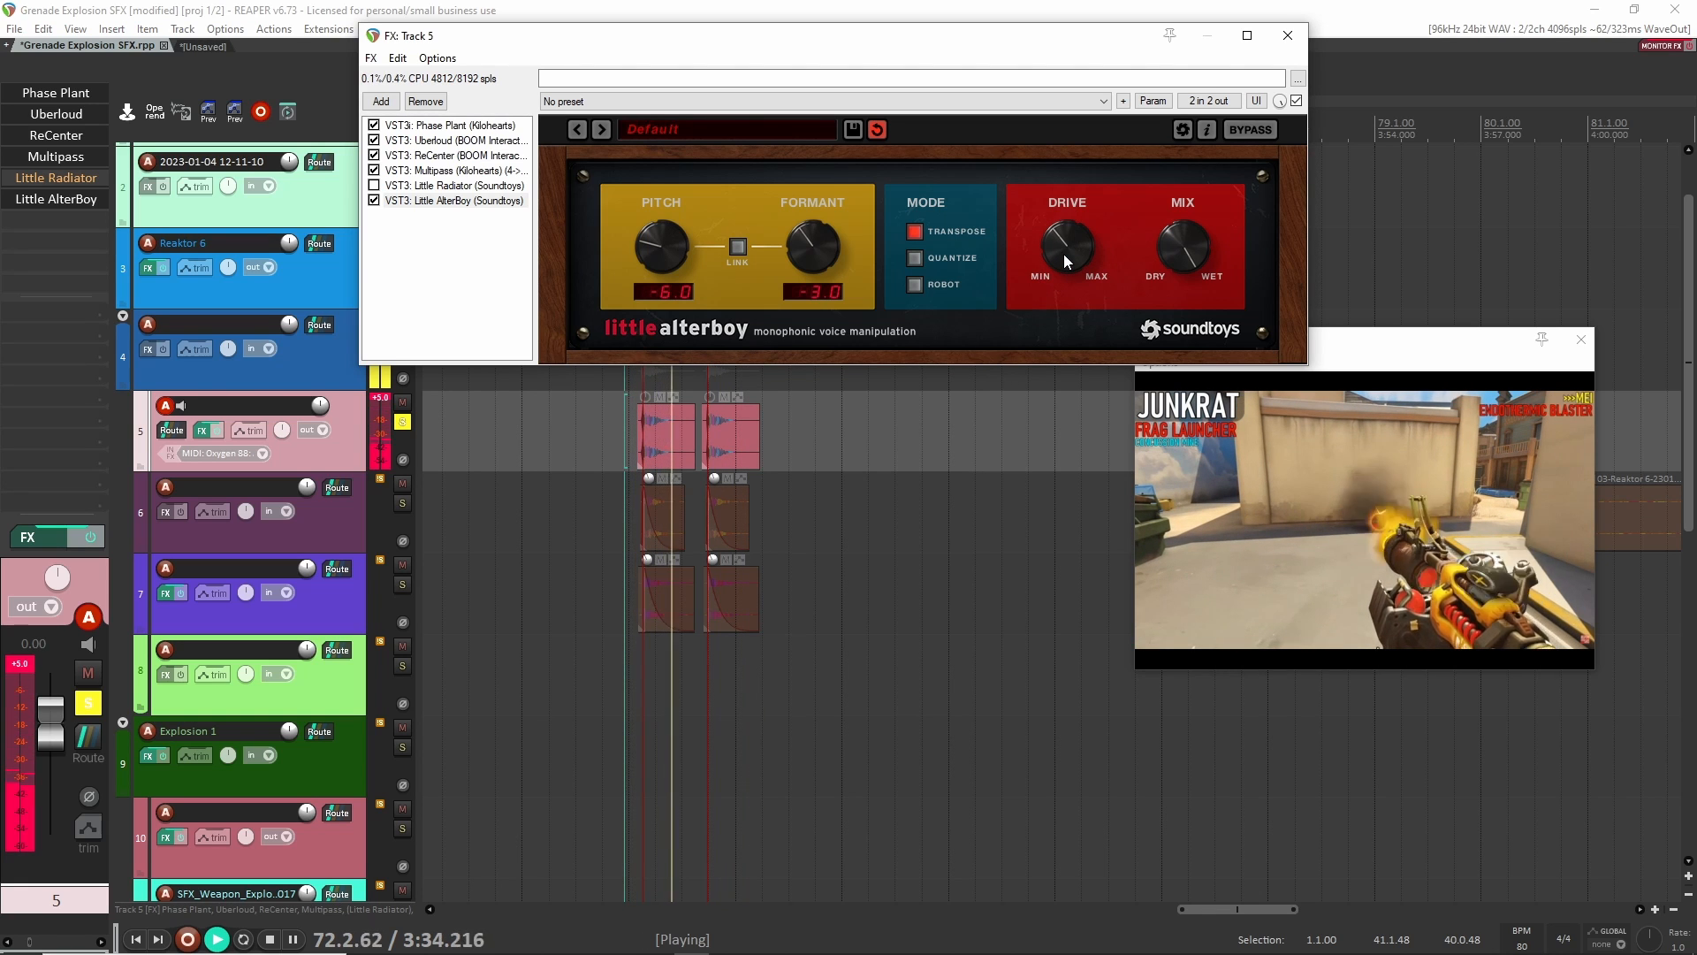
drag(1071, 243, 1072, 254)
drag(1178, 254, 1177, 284)
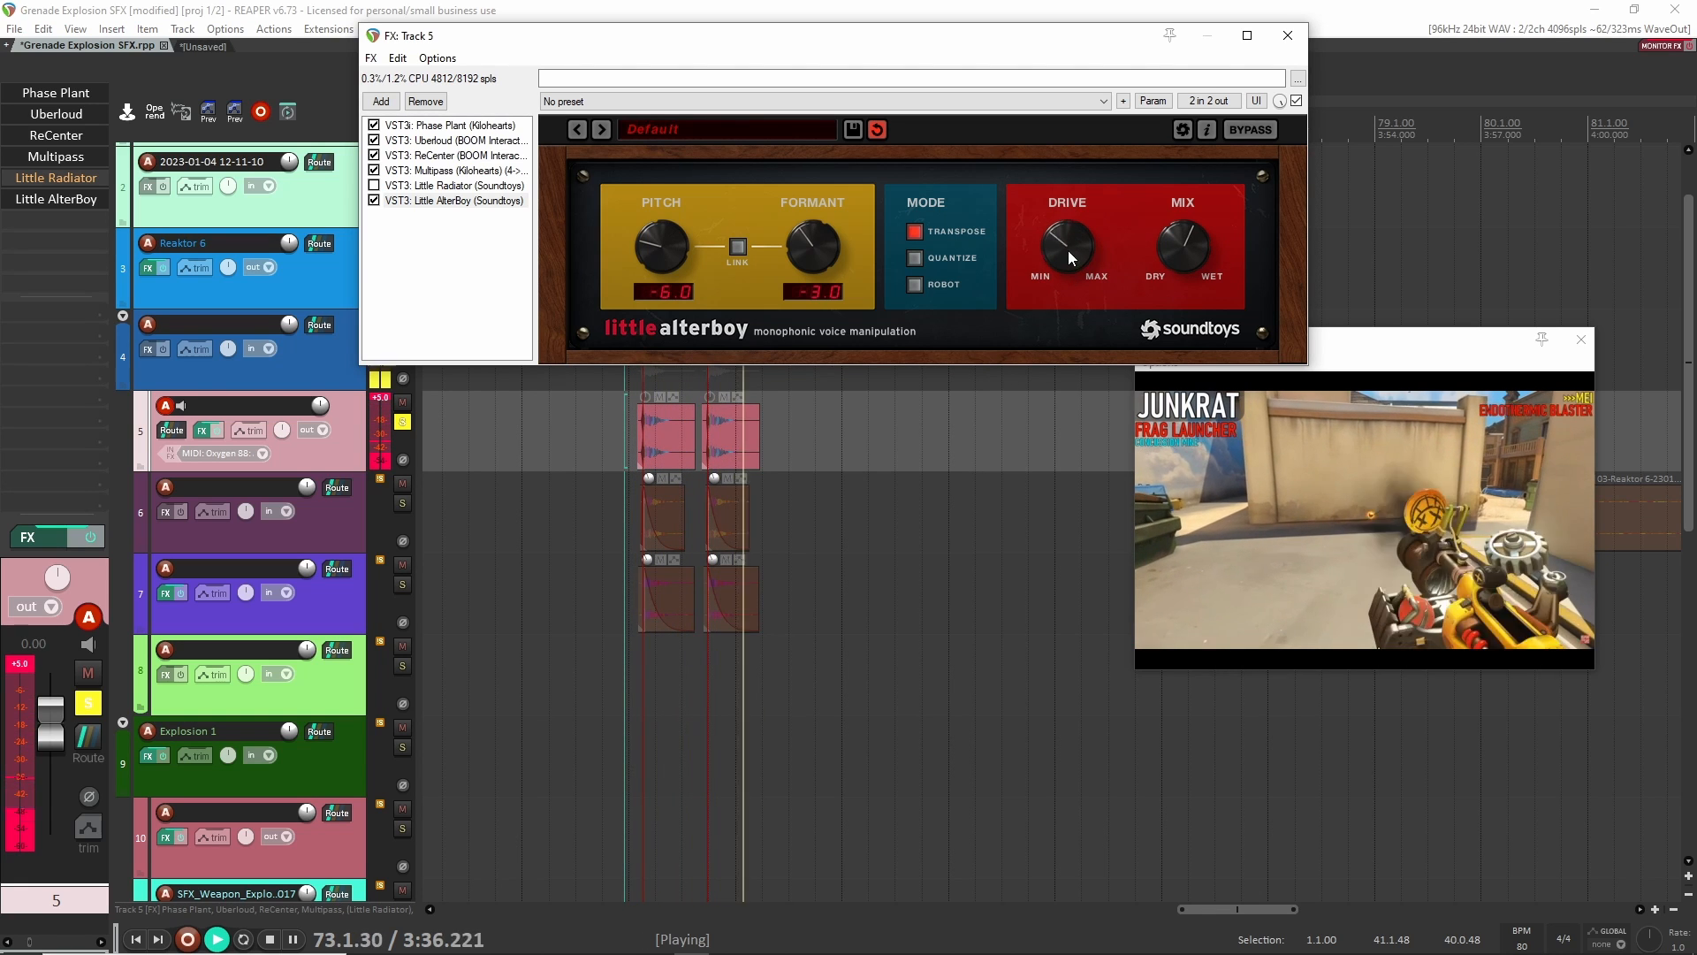
drag(1067, 251, 1067, 242)
drag(1188, 239, 1186, 252)
key(space)
key(space)
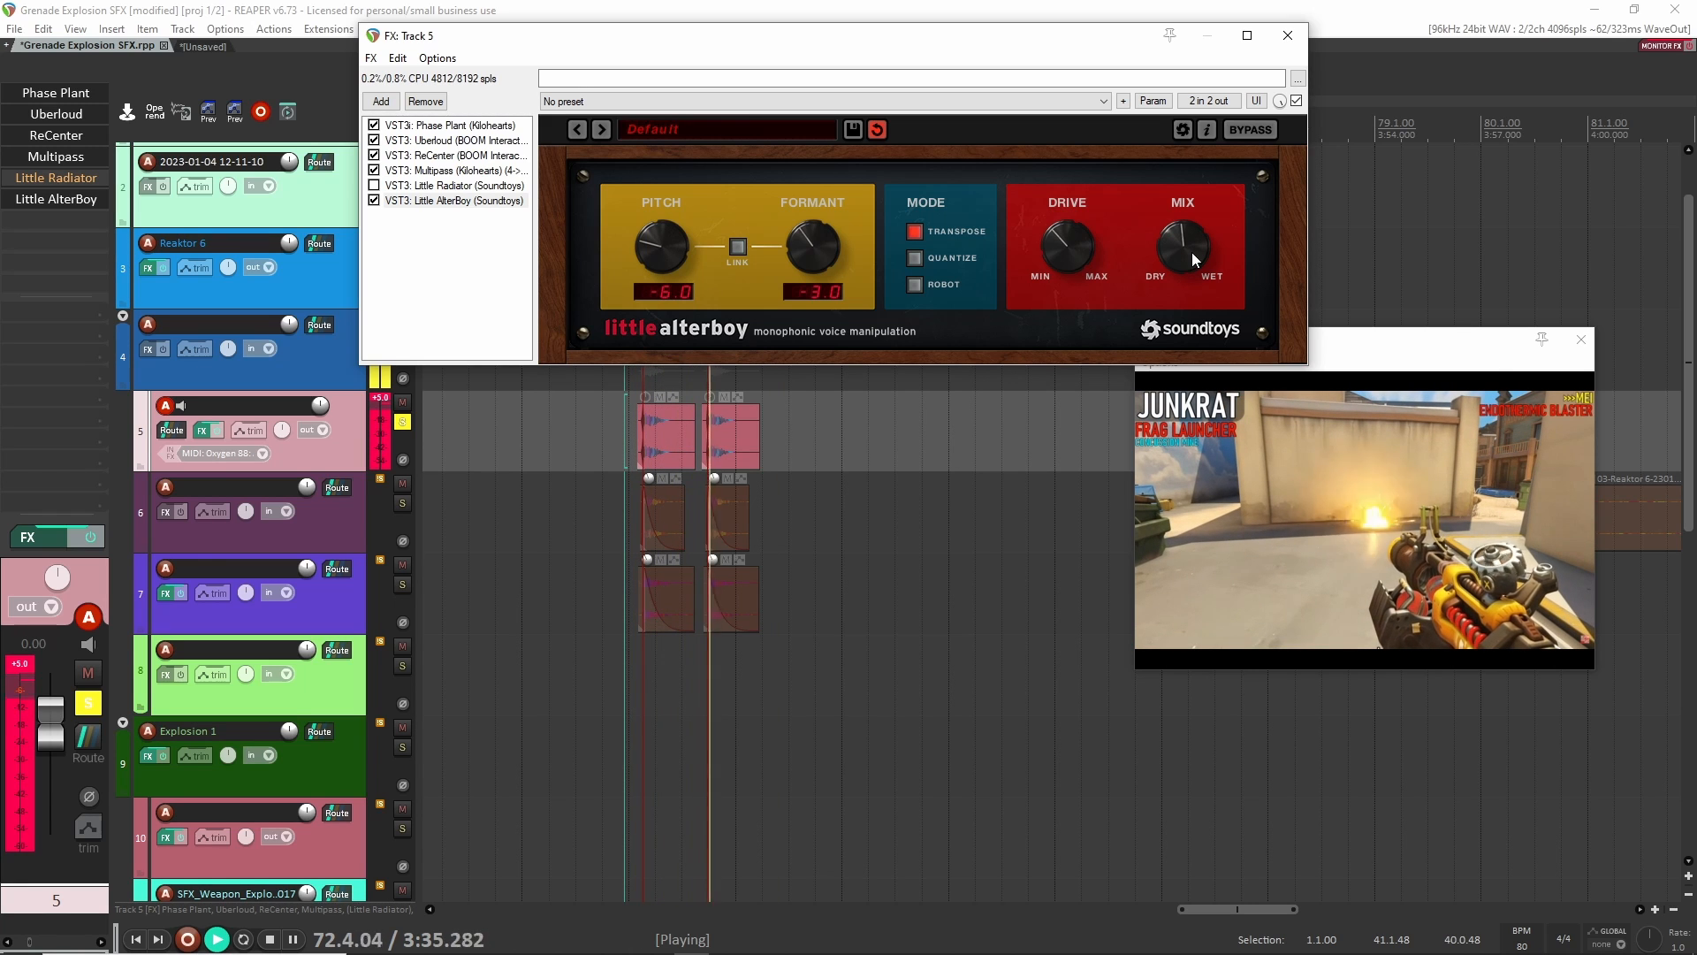
Close the track 5 effects window, unsolo the track, and audition the layered explosions together.
key(space)
click(1287, 36)
key(alt+s)
key(space)
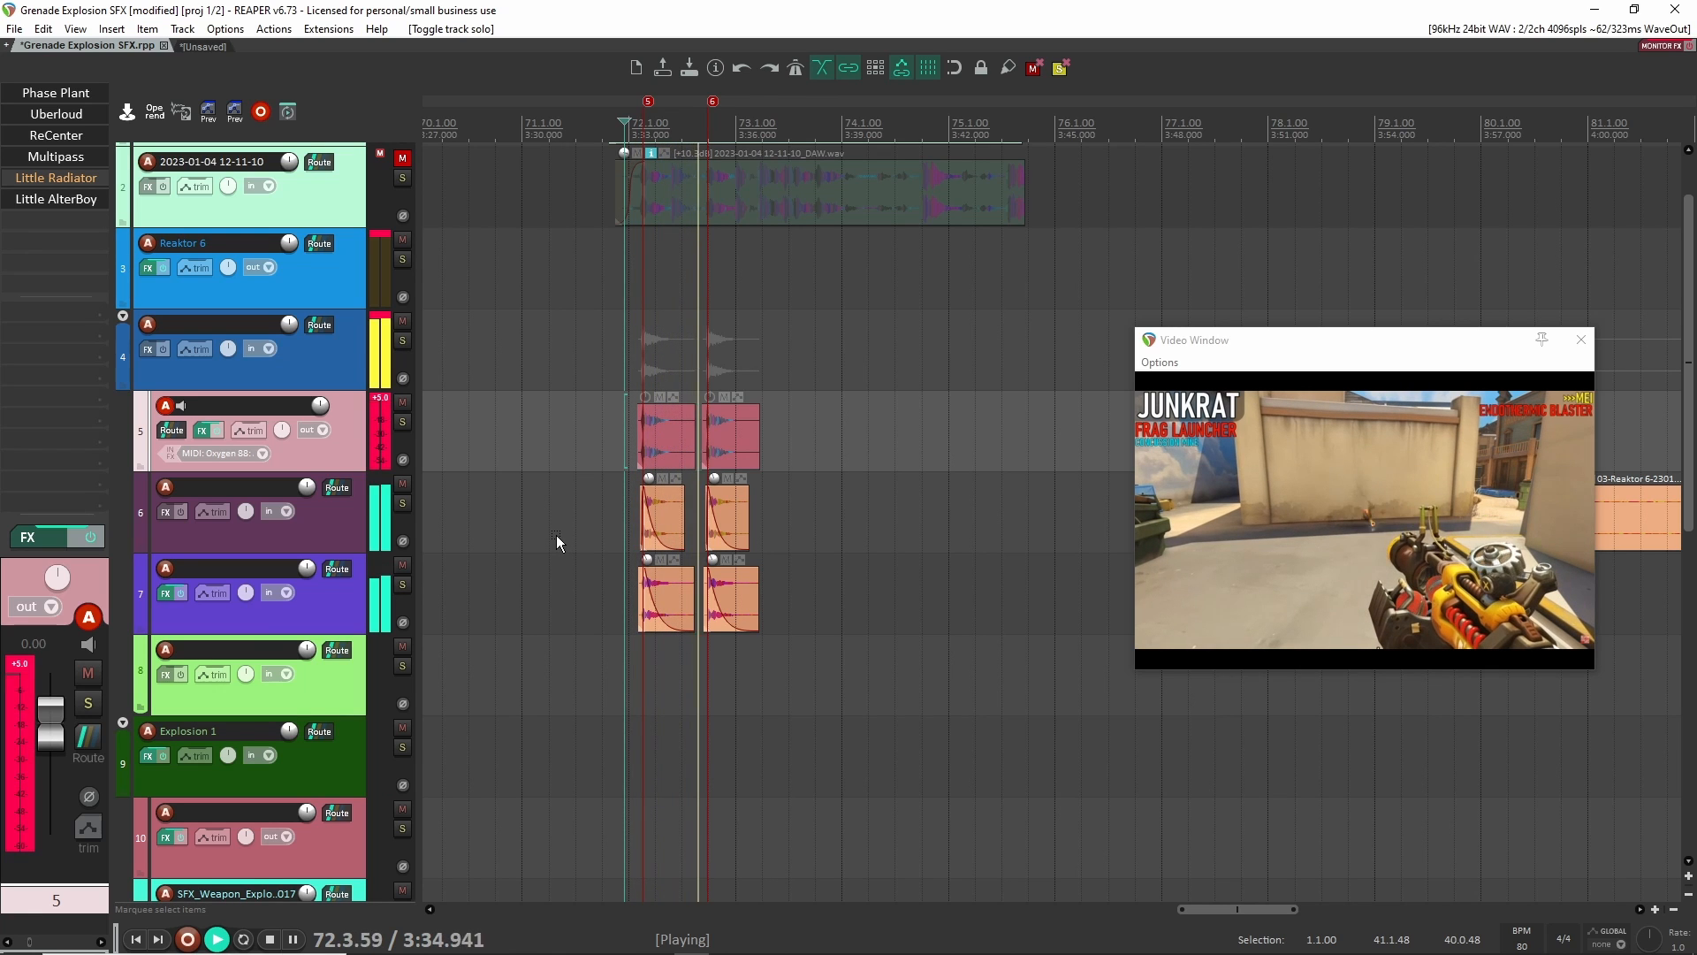
key(space)
key(space)
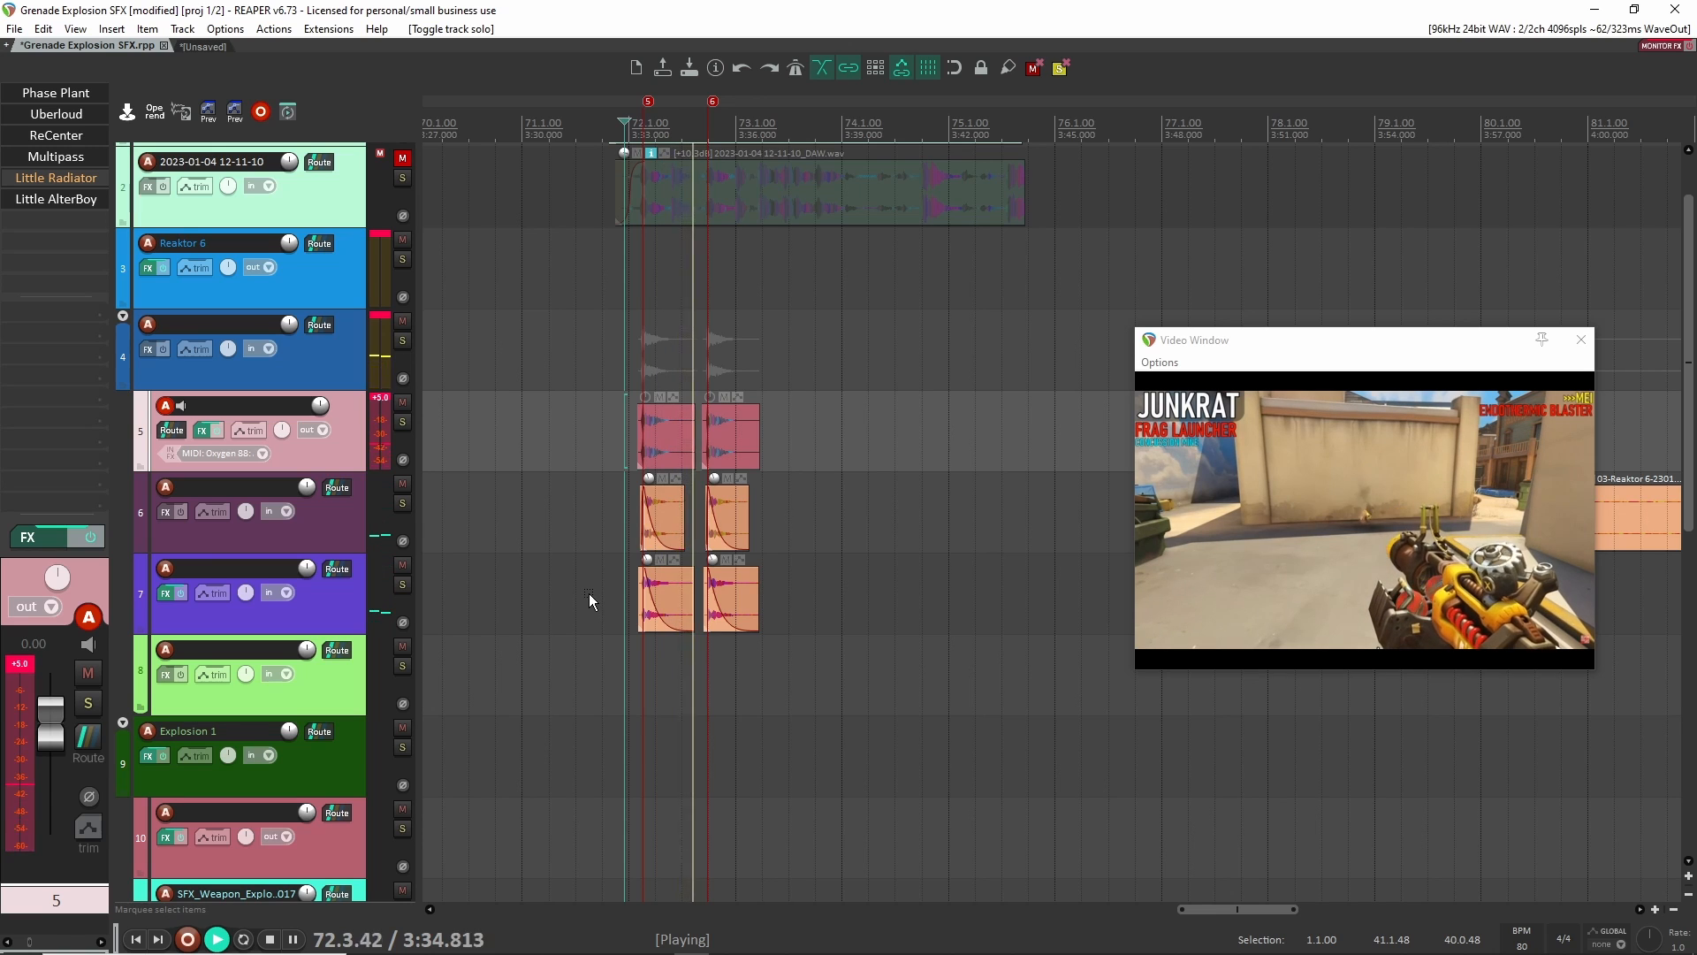
key(space)
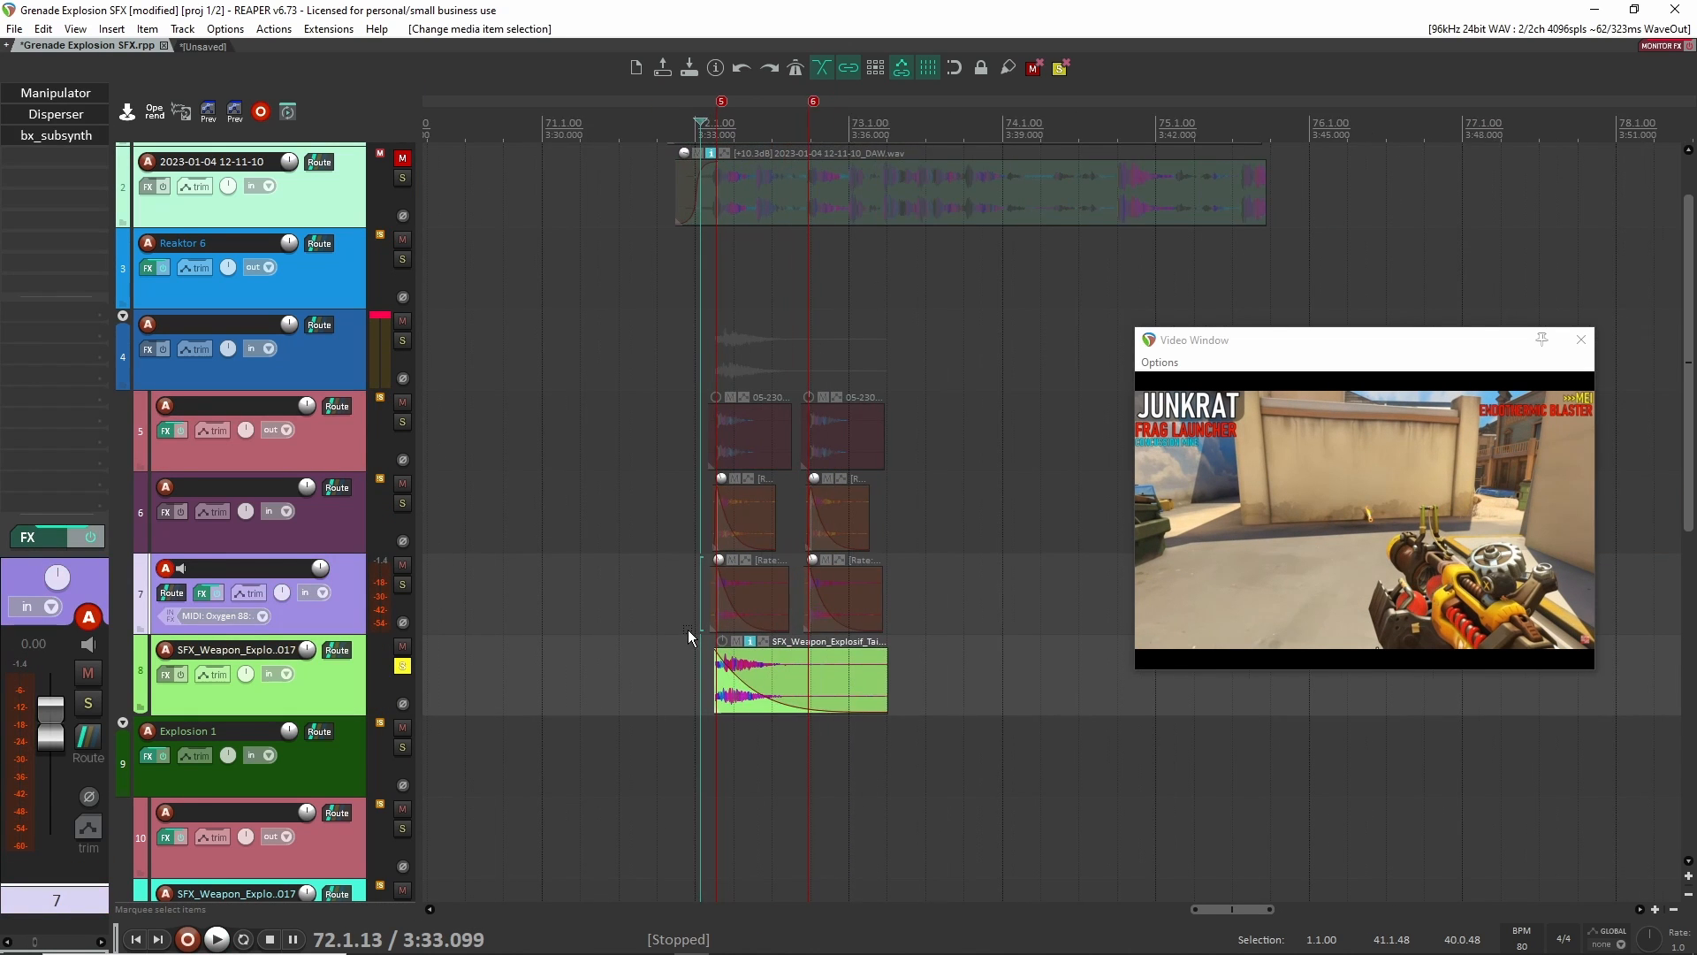
Audition the SFX_Weapon_Explosif_Tail017 item on track 8 soloed at marker 5.
scroll(726, 651, right, 2)
scroll(726, 650, down, 1)
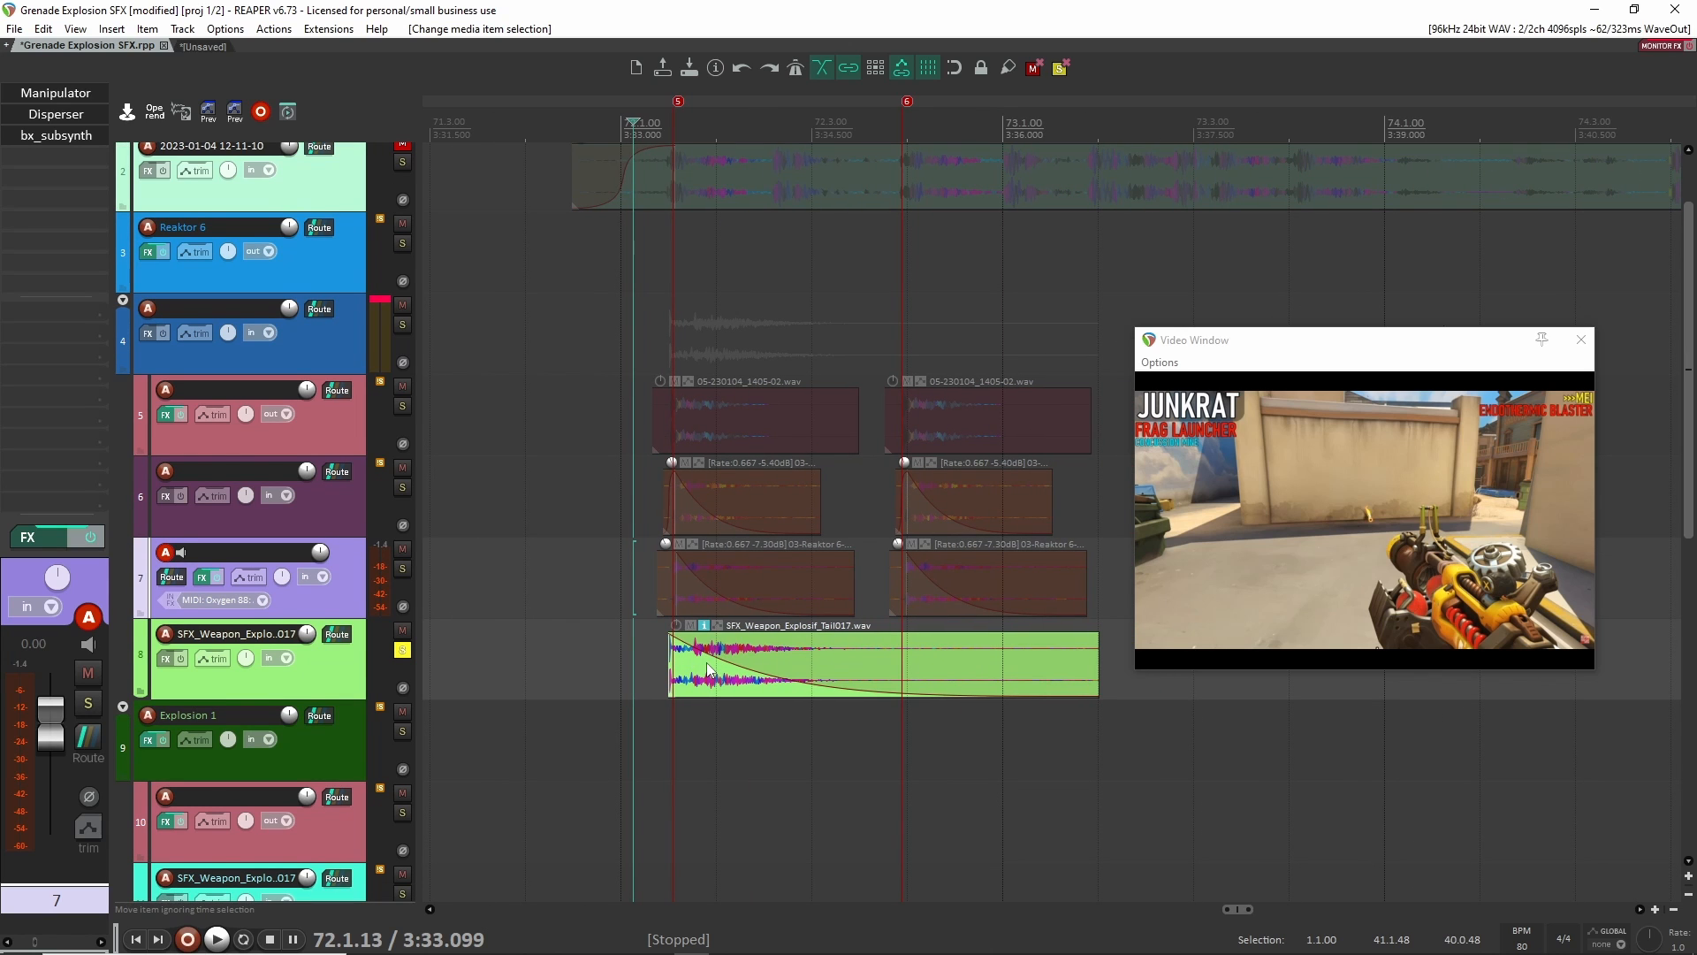
key(space)
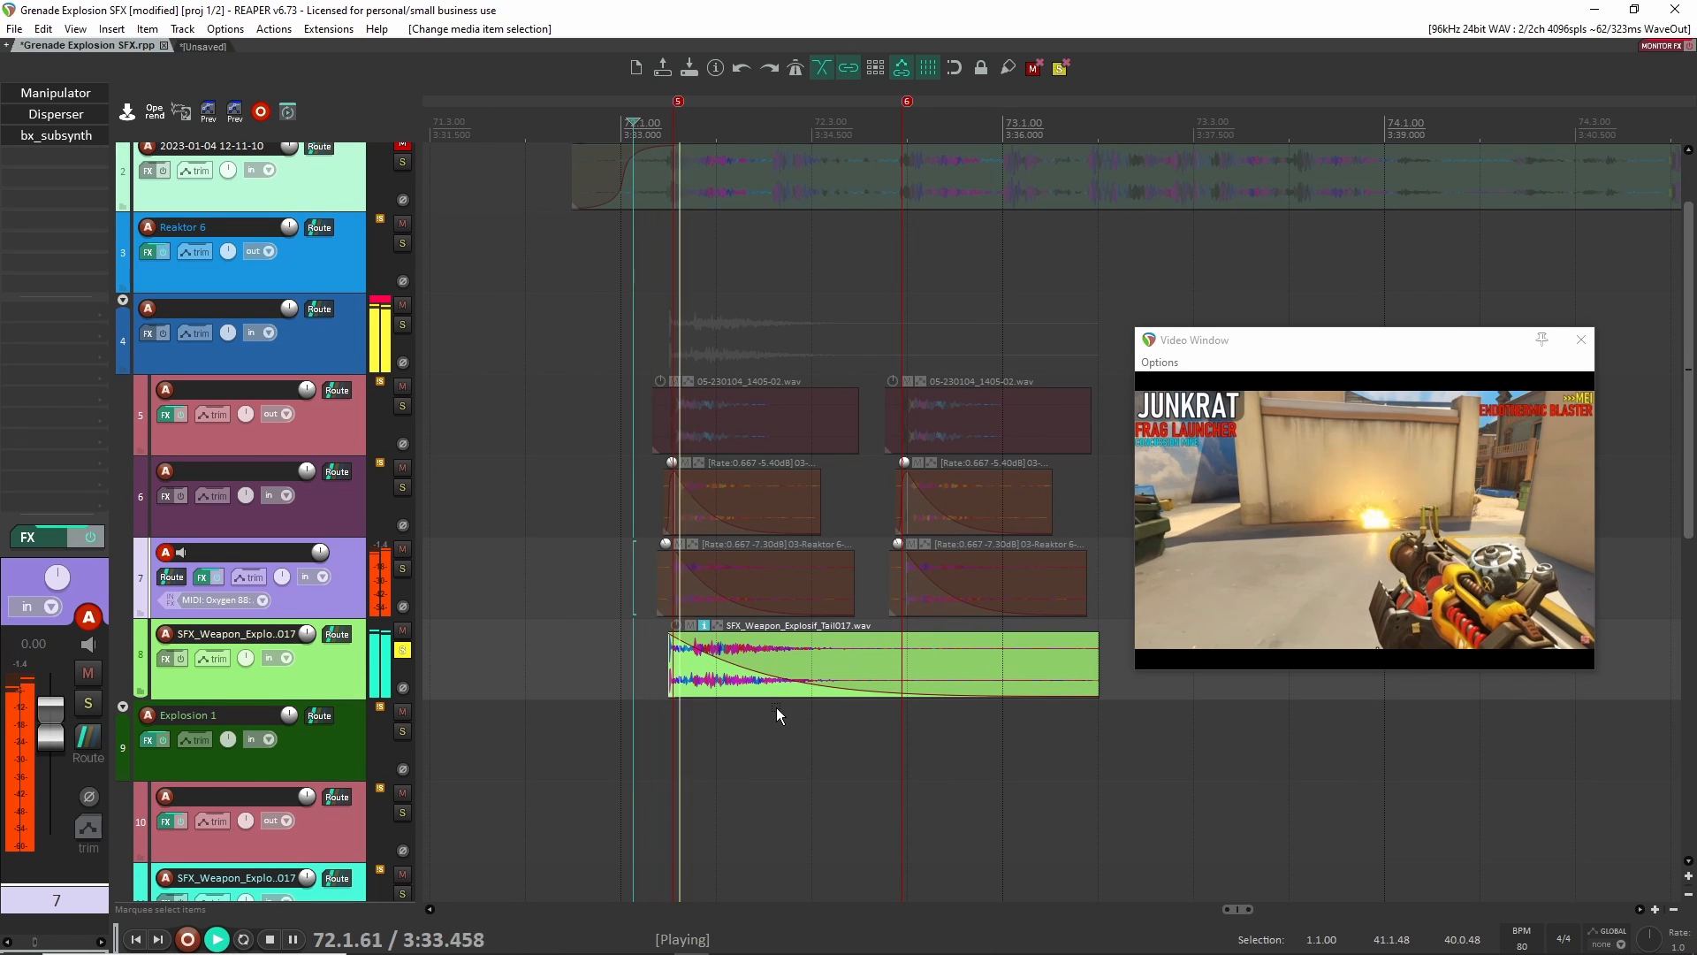
key(space)
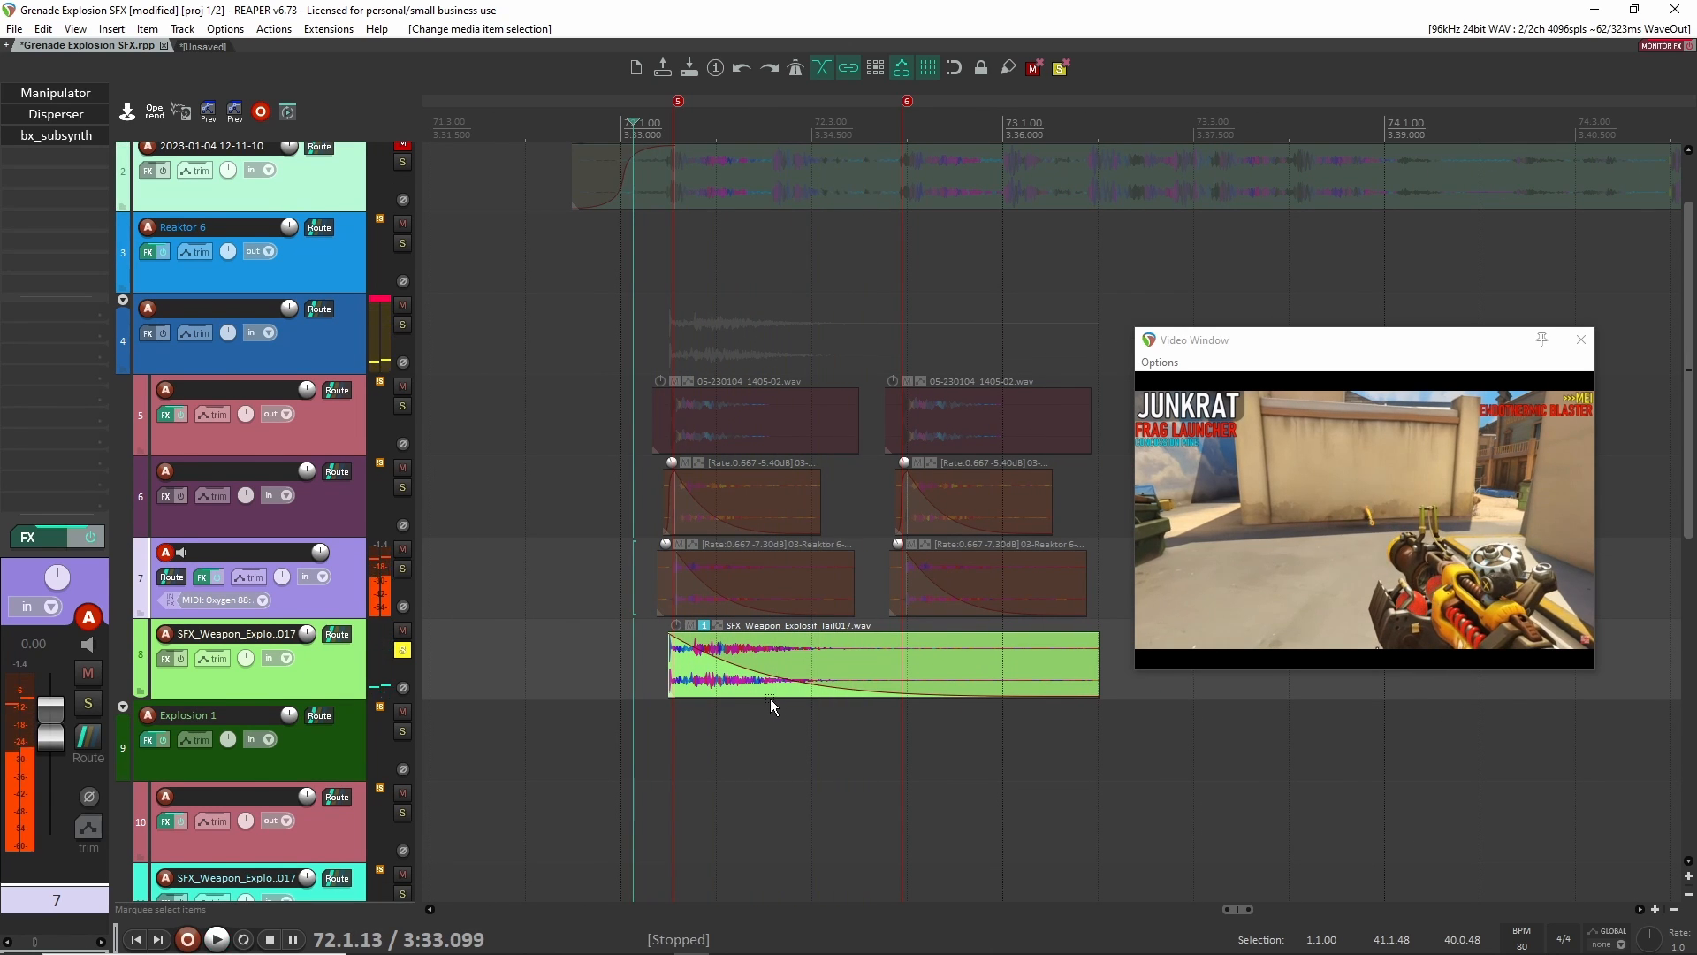
Copy the explosion tail item to marker 6 on its own track 9 and audition both explosions with all layers.
drag(779, 690, 844, 682)
drag(842, 682, 1013, 685)
click(645, 568)
key(space)
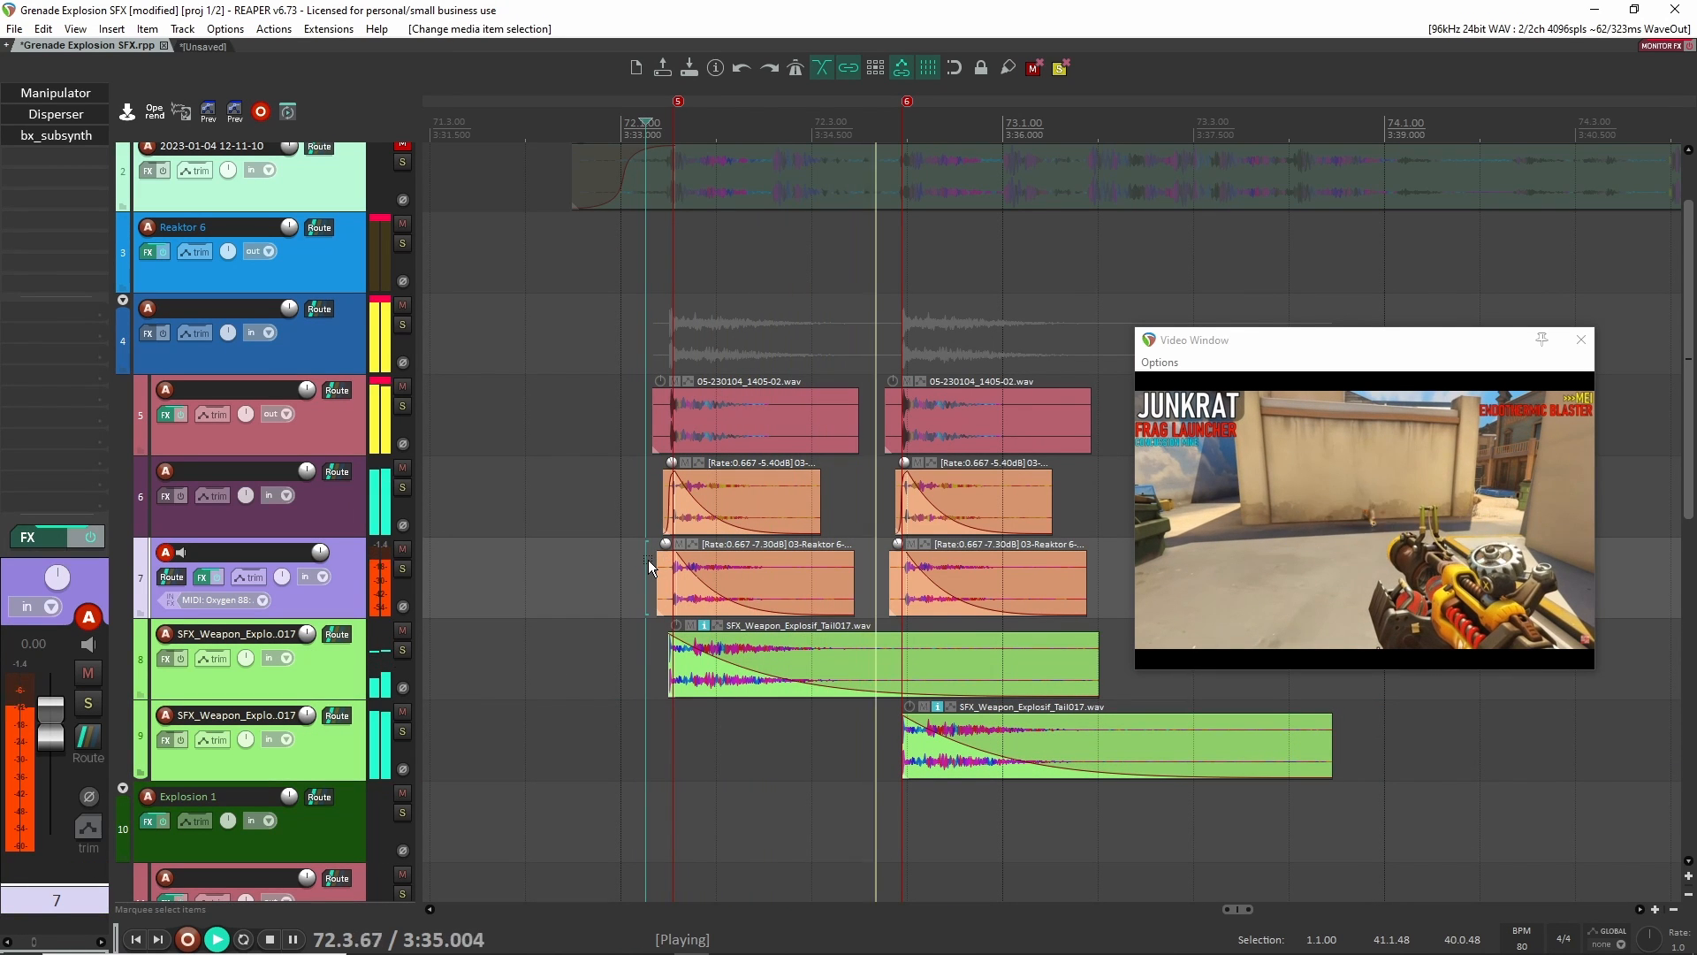
key(space)
Group the two explosion tail tracks into a new folder, adjust the folder's volume, and audition the mix.
click(349, 681)
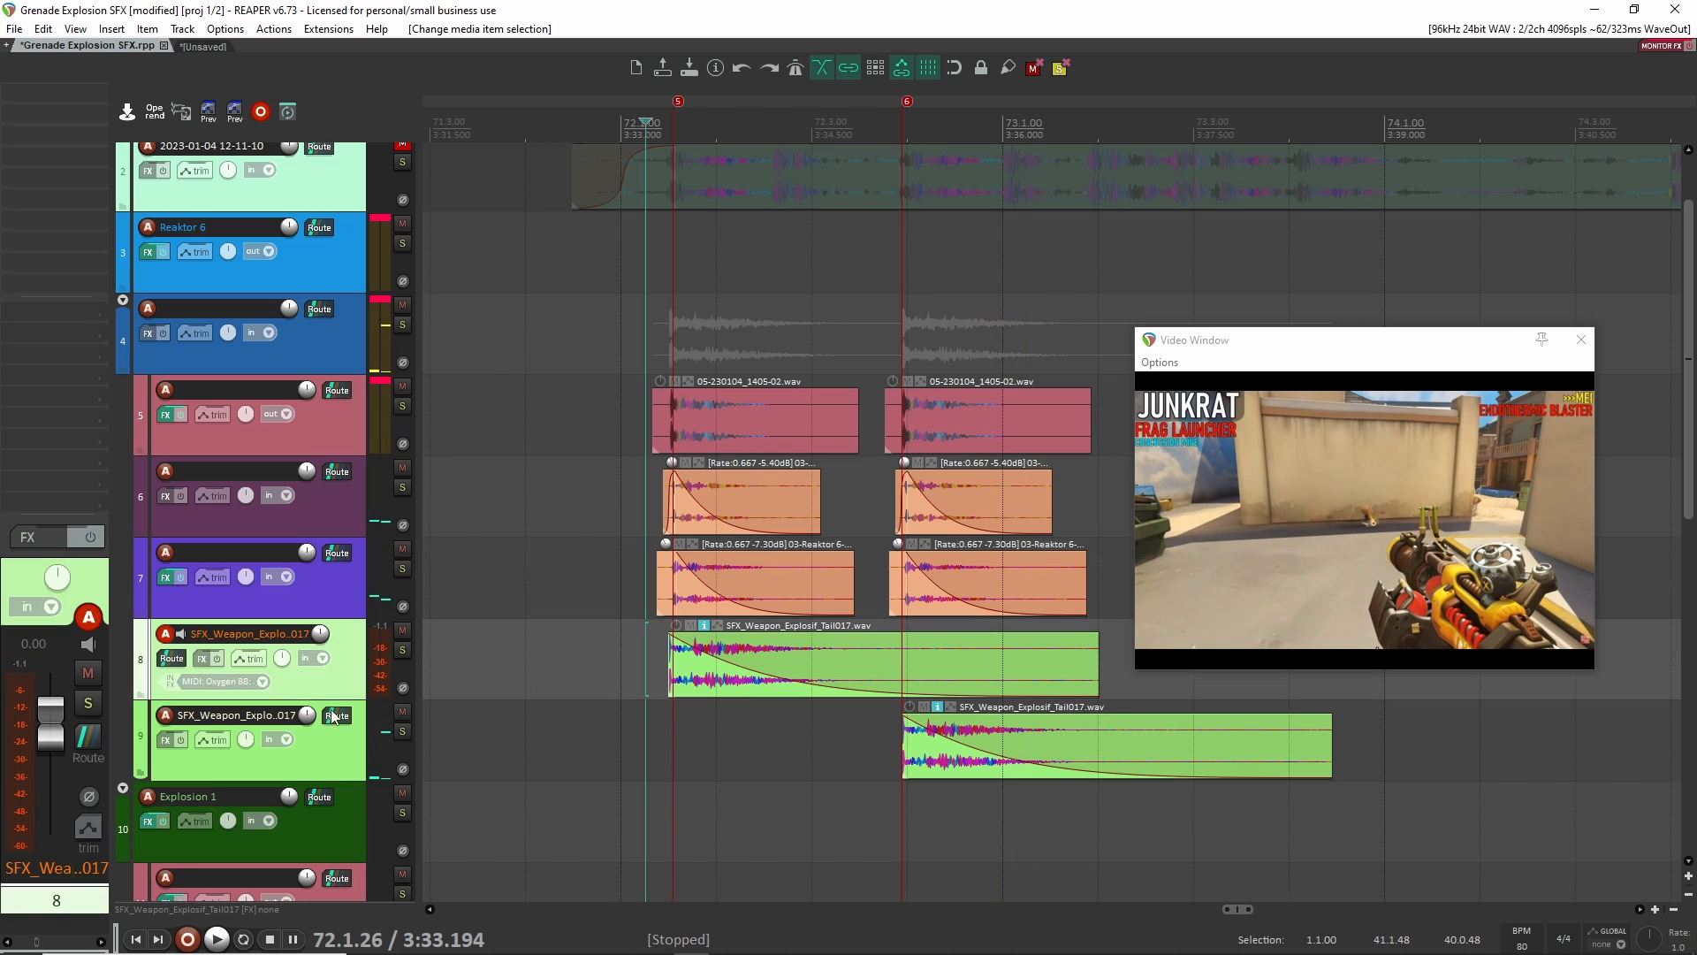
shift+click(342, 760)
key(ctrl+shift+f)
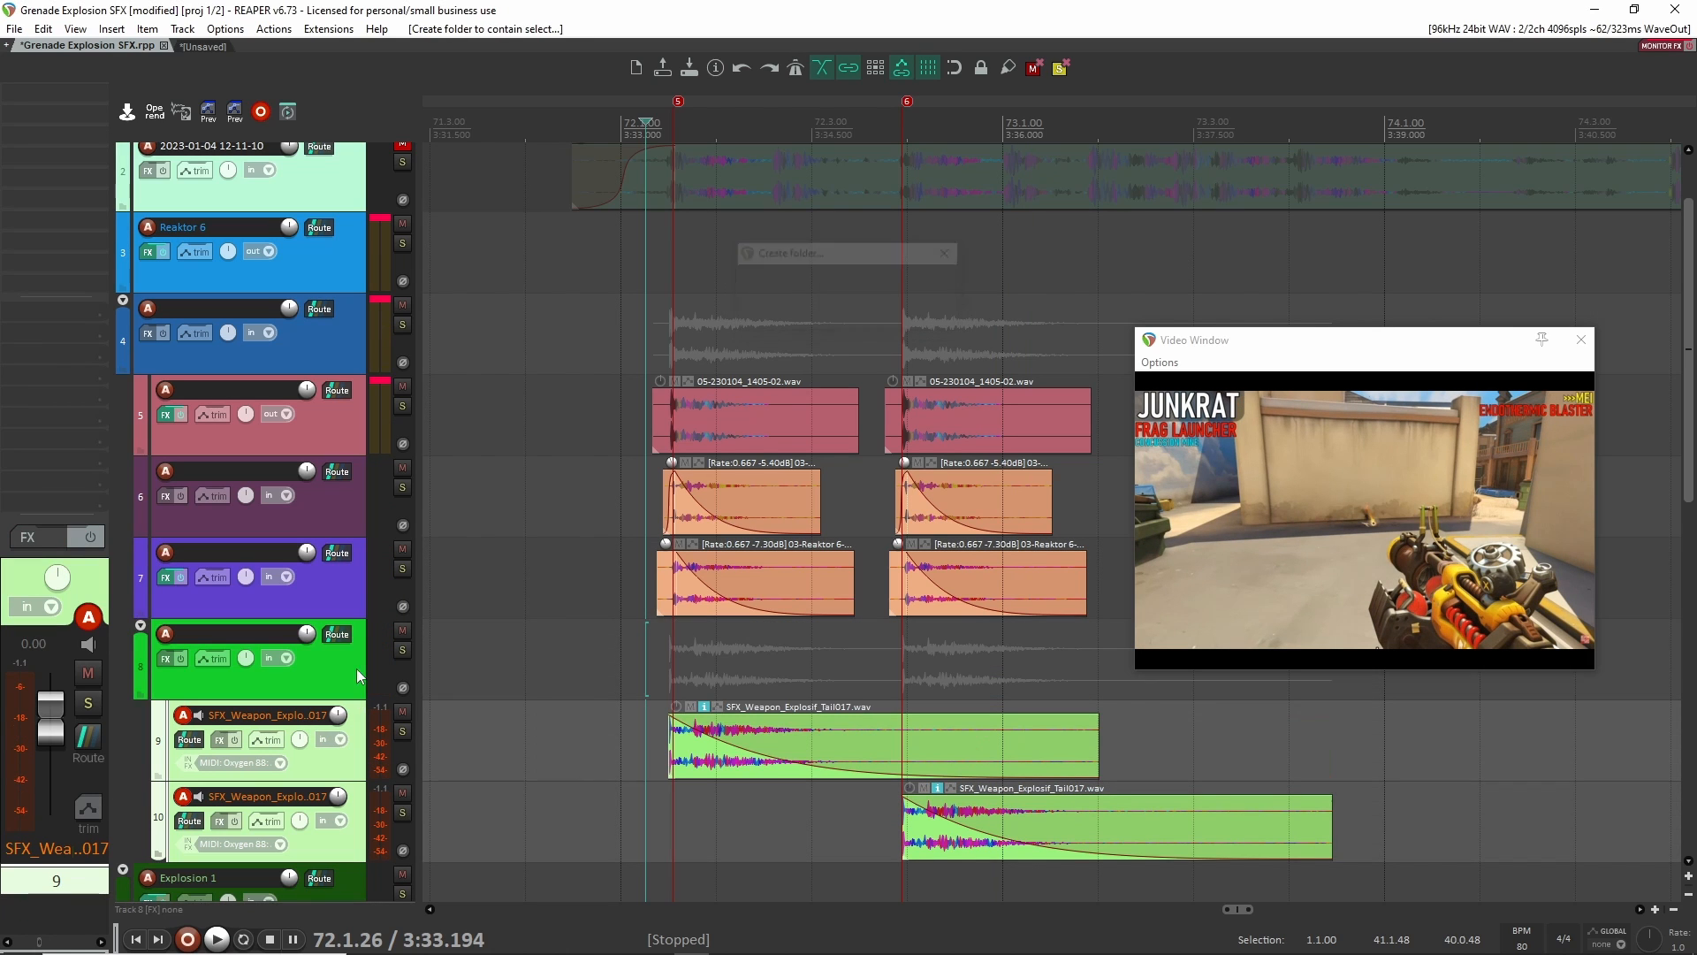
scroll(348, 656, down, 3)
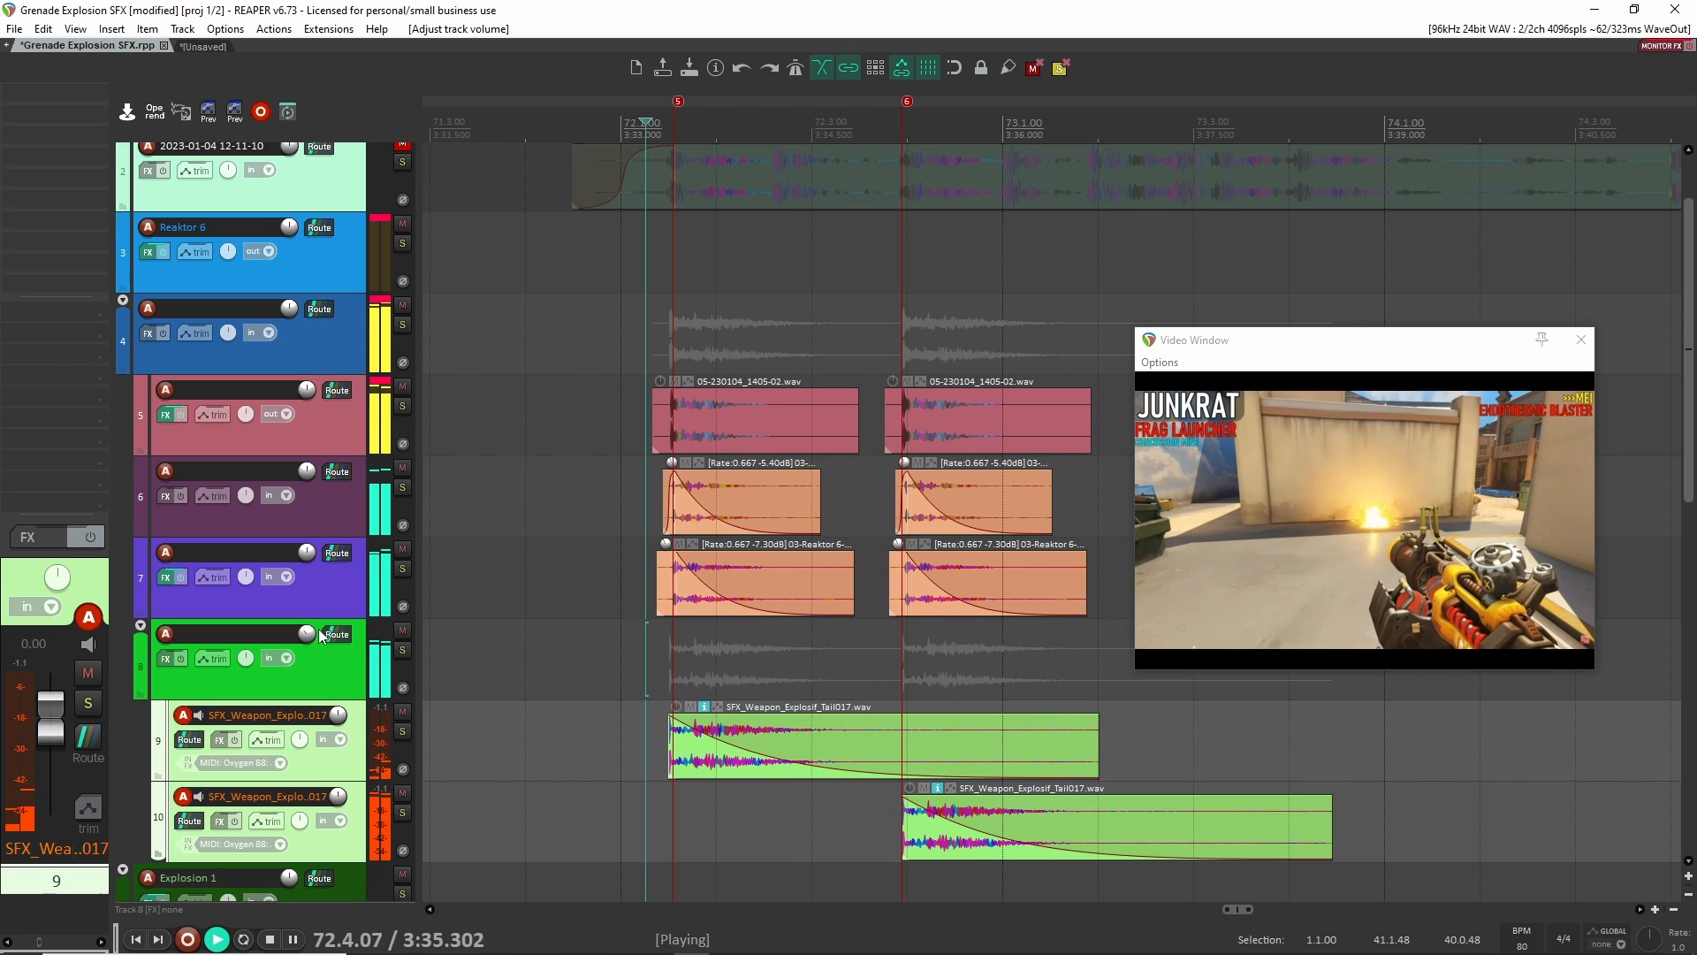
key(space)
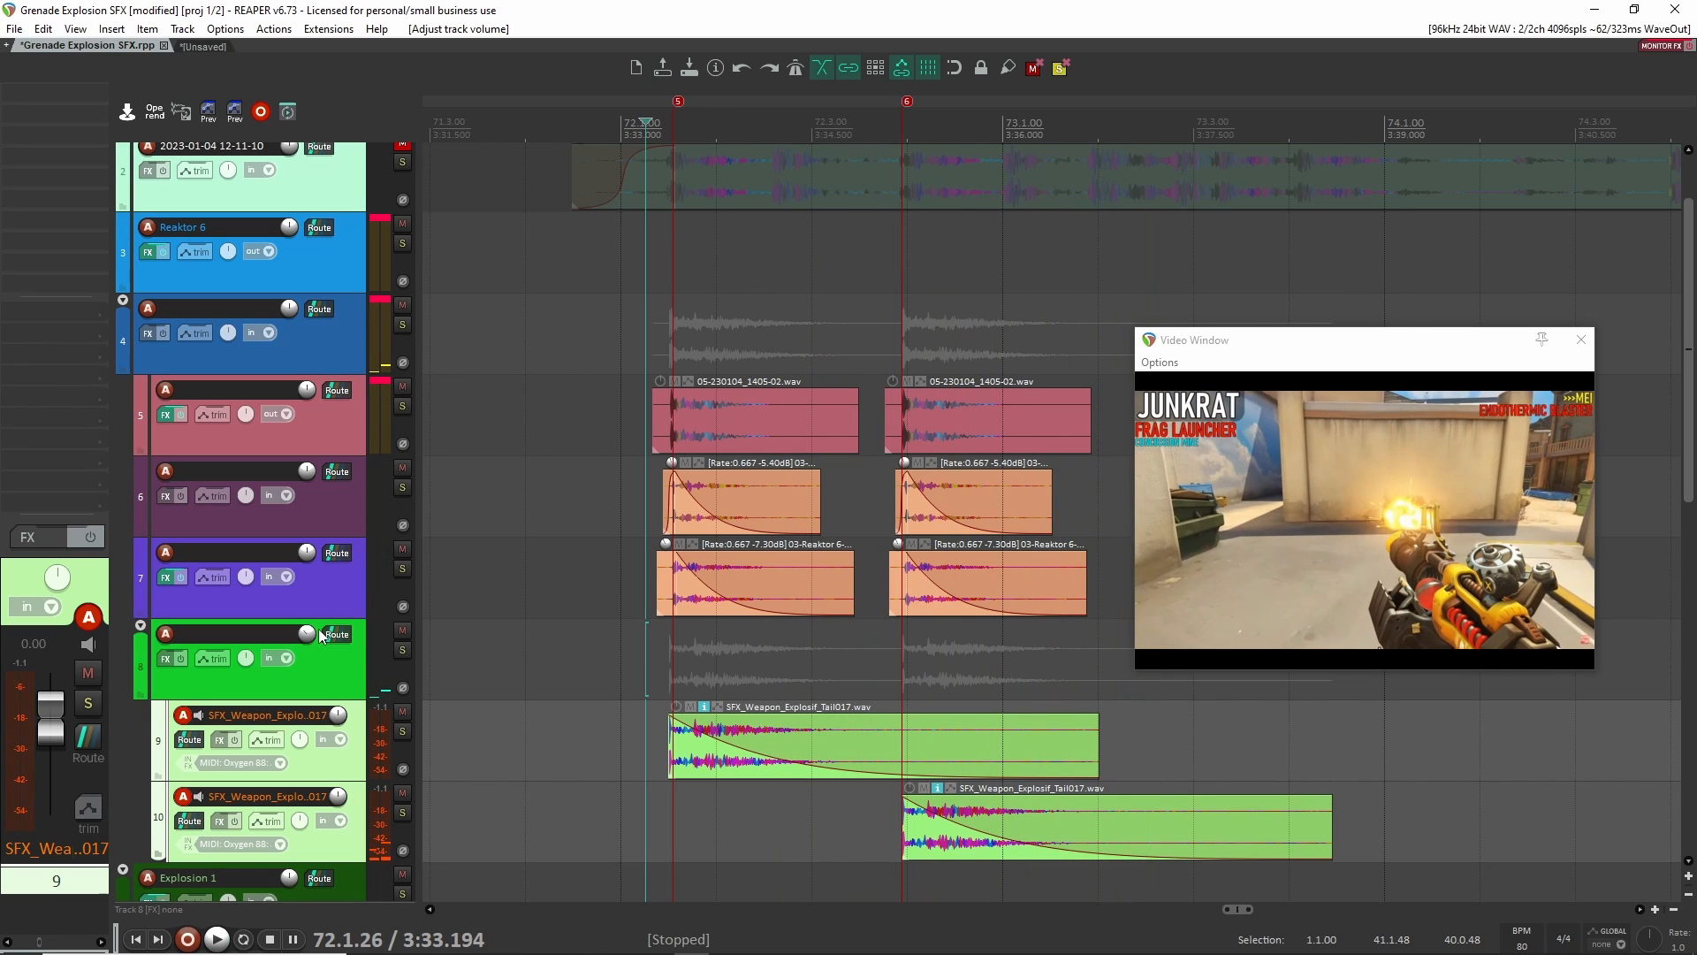
Add OTT to folder track 4, set upward and downward compression to 0 %, and lower its depth while auditioning.
click(336, 354)
key(ctrl+shift+o)
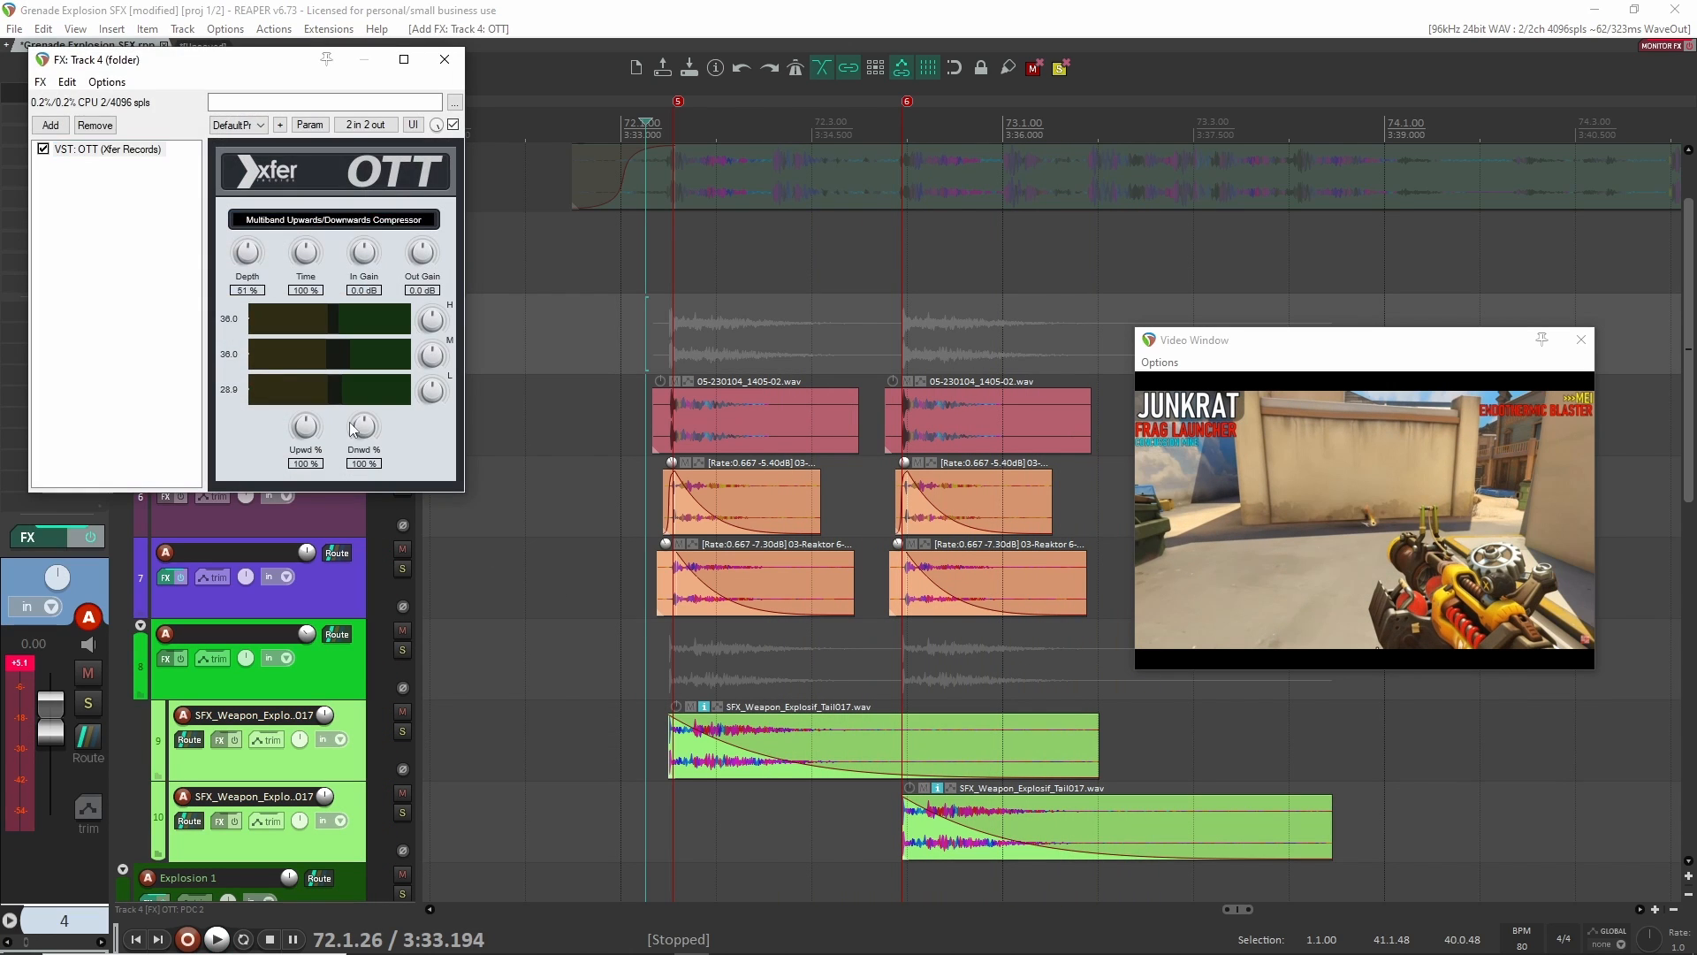
key(space)
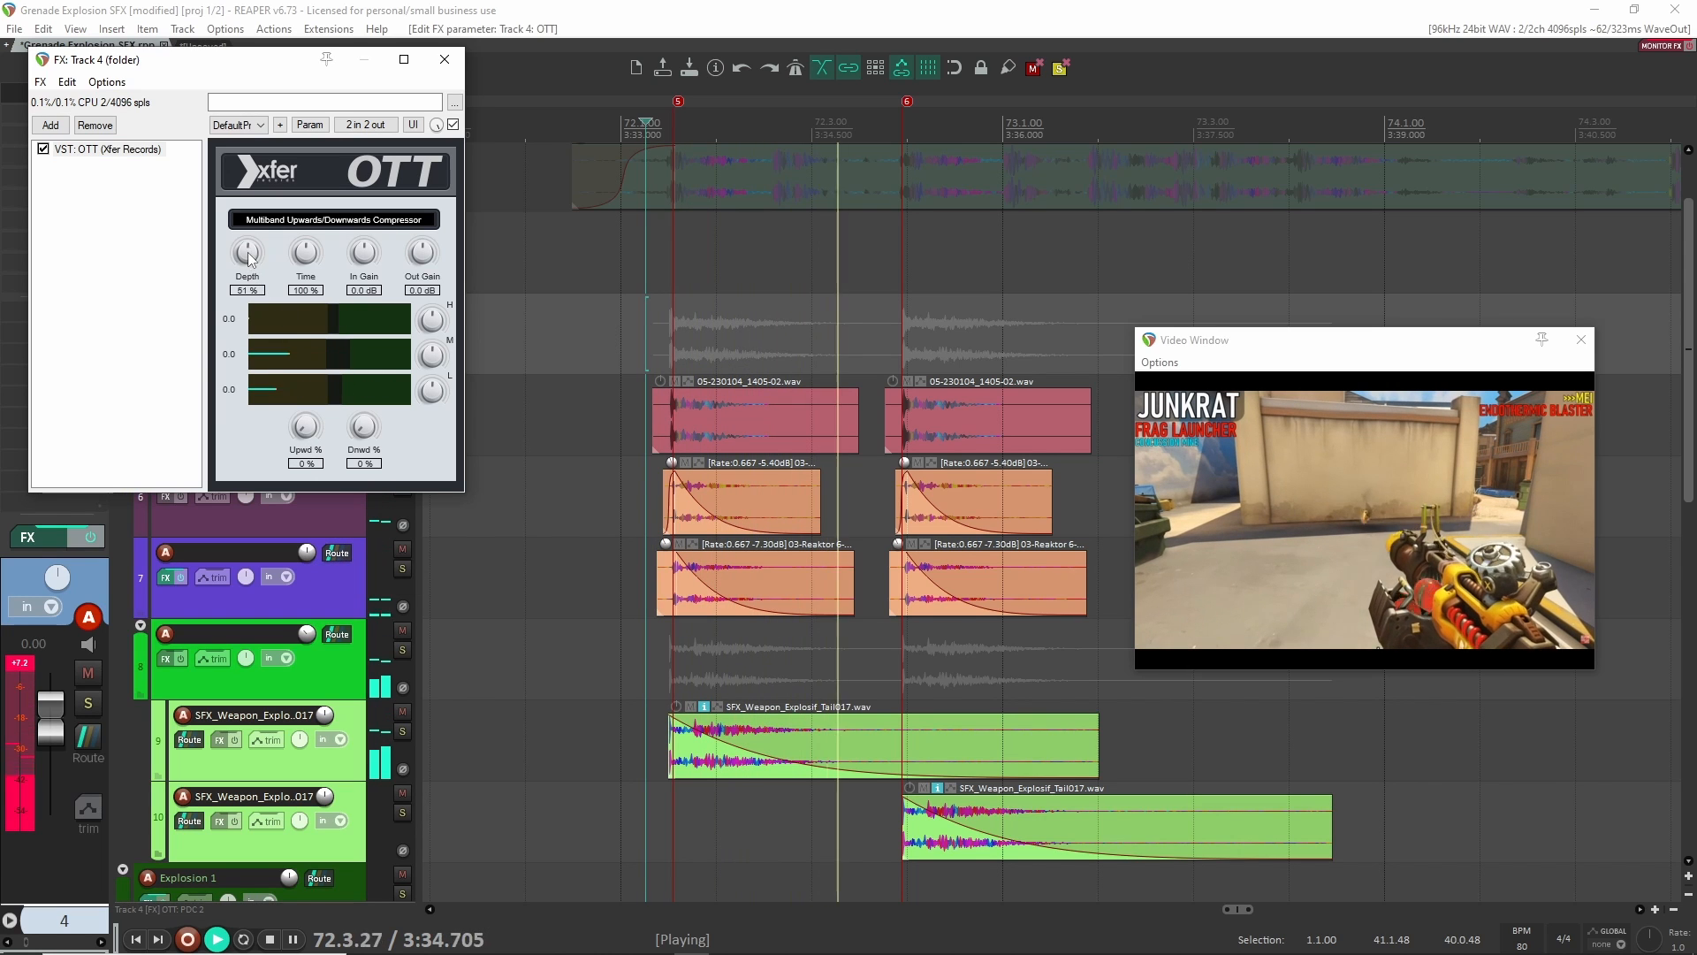
drag(247, 255, 245, 300)
key(space)
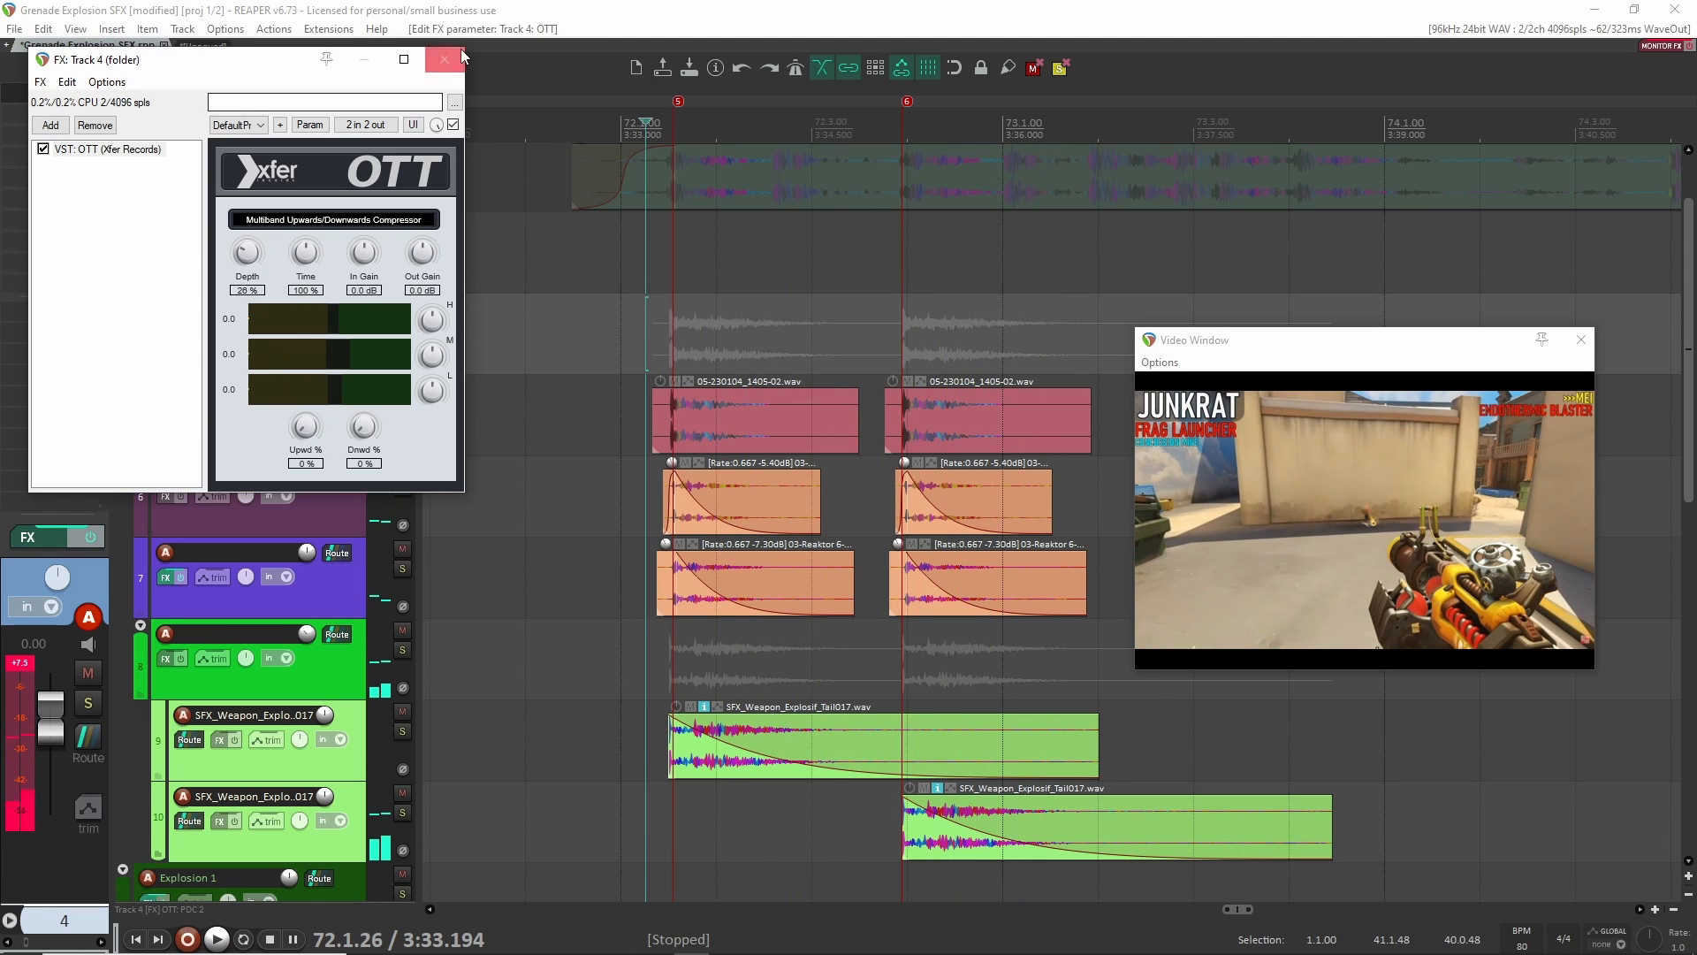
key(Escape)
Shorten both items on track 5 to about half their length and give them long, steeply curved fade-outs.
click(840, 426)
drag(858, 421, 711, 400)
right_click(716, 406)
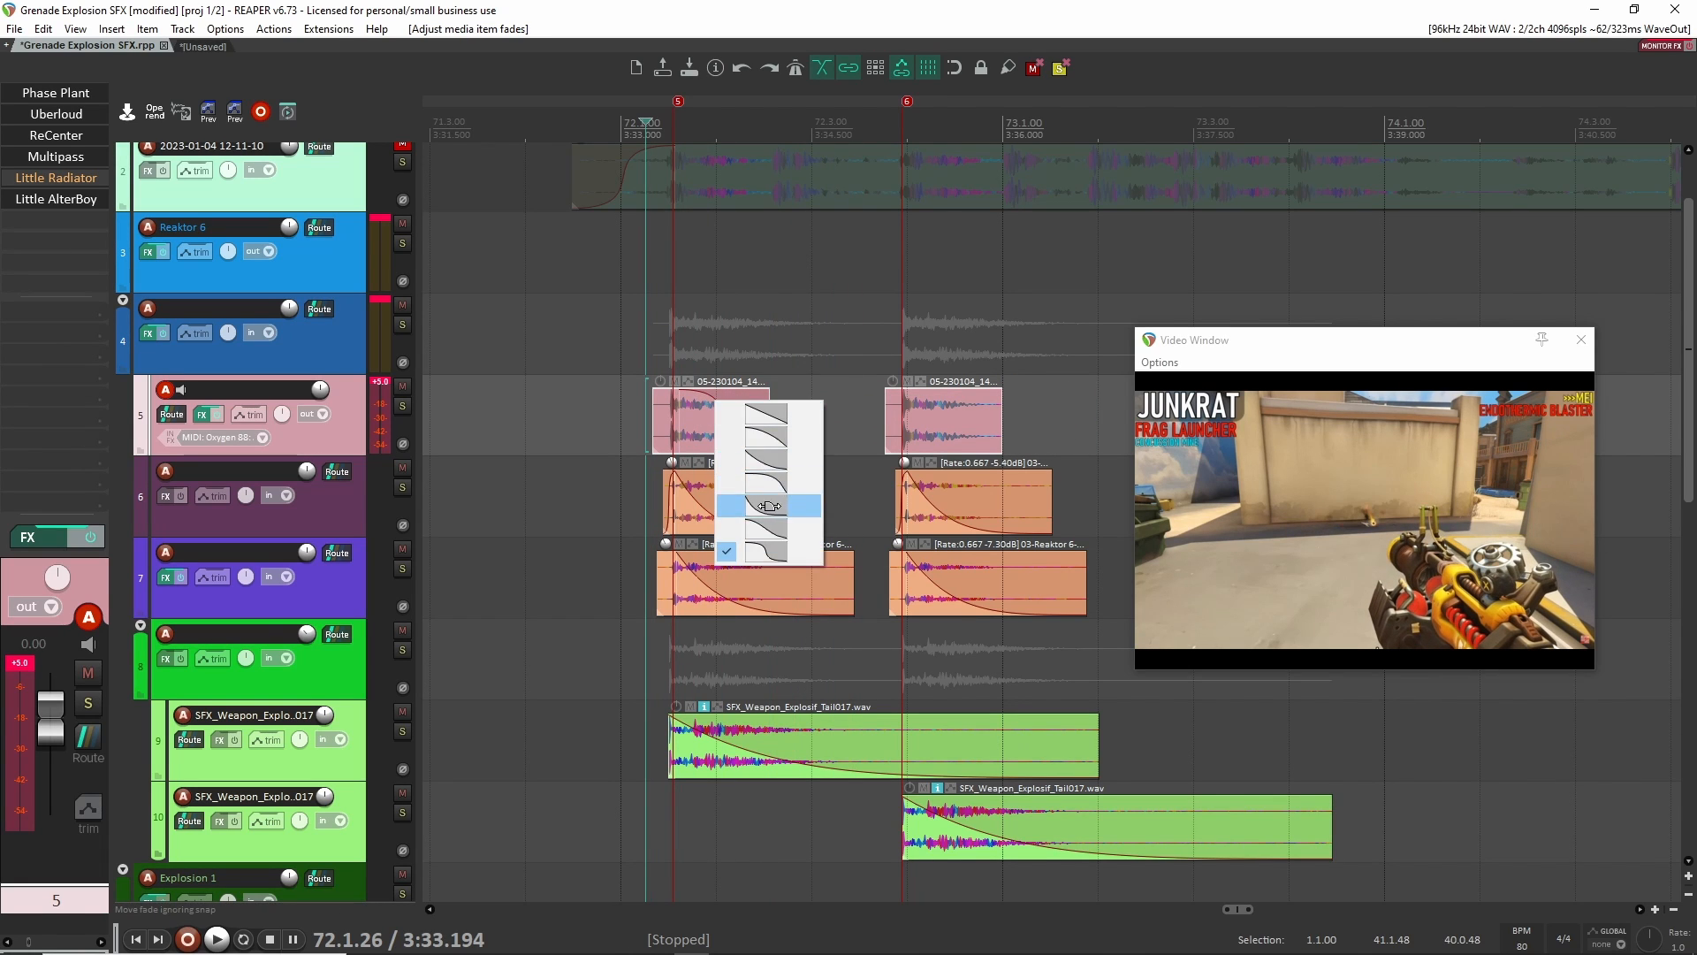
click(767, 506)
drag(993, 404, 910, 392)
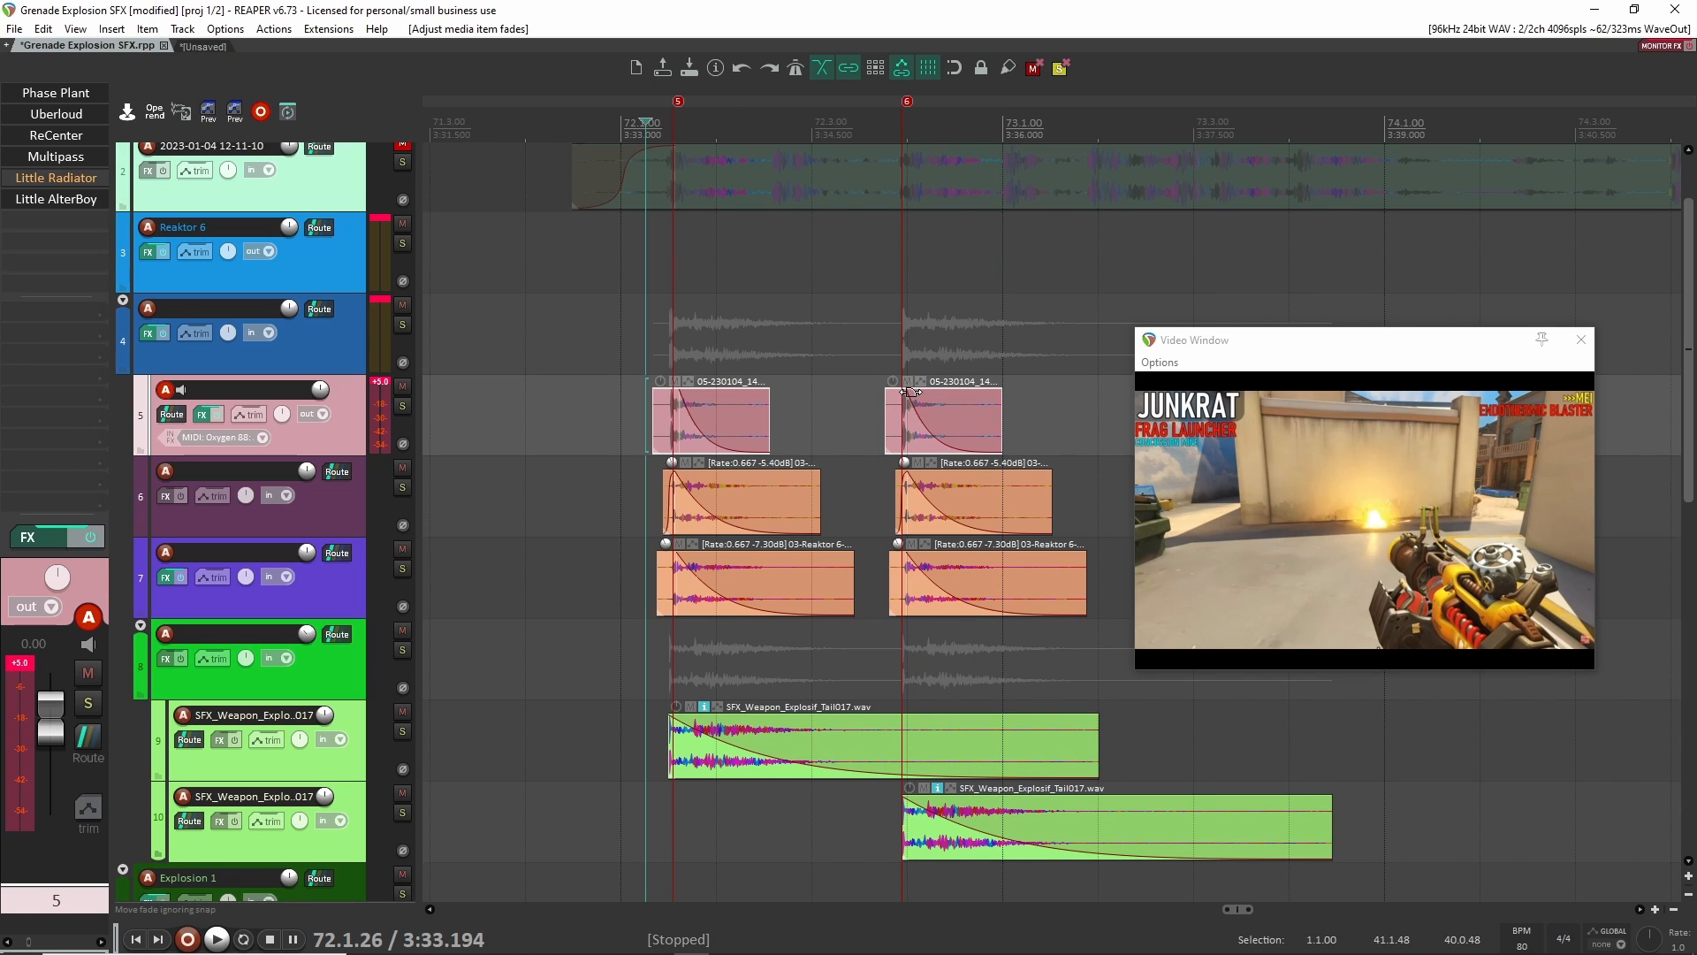
Solo track 5, trim its two items slightly shorter, extend their fade-outs to about 0.64 s, and audition them.
click(651, 363)
click(402, 407)
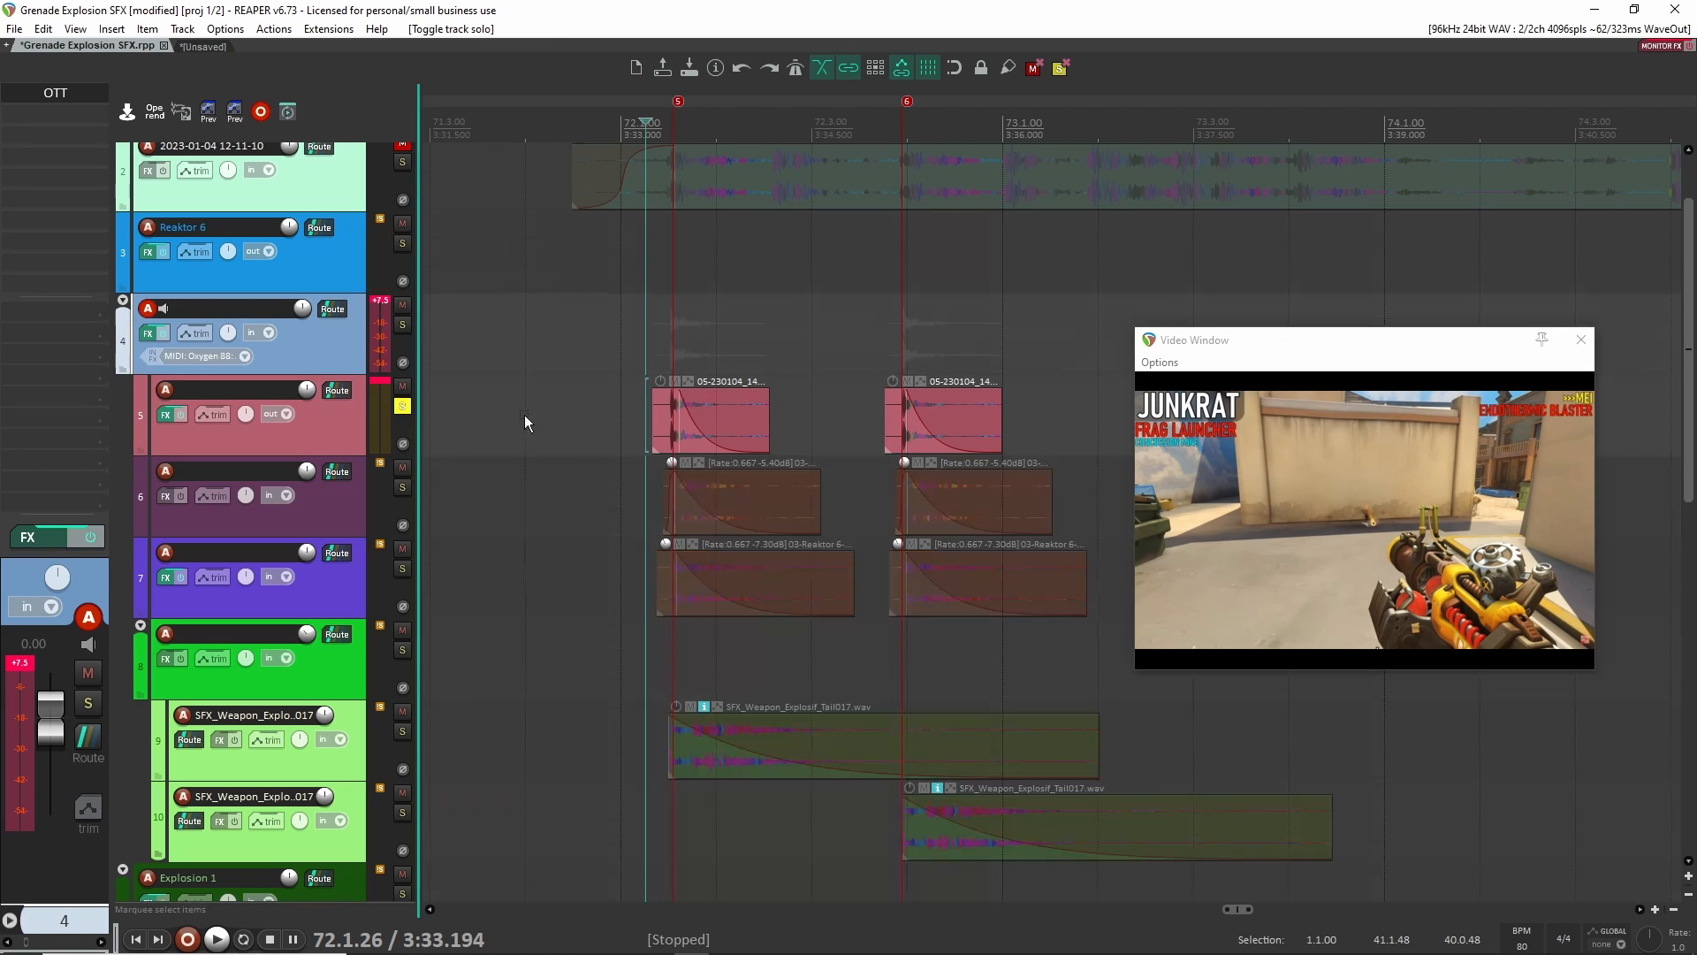
drag(1042, 407, 753, 423)
drag(656, 392, 671, 396)
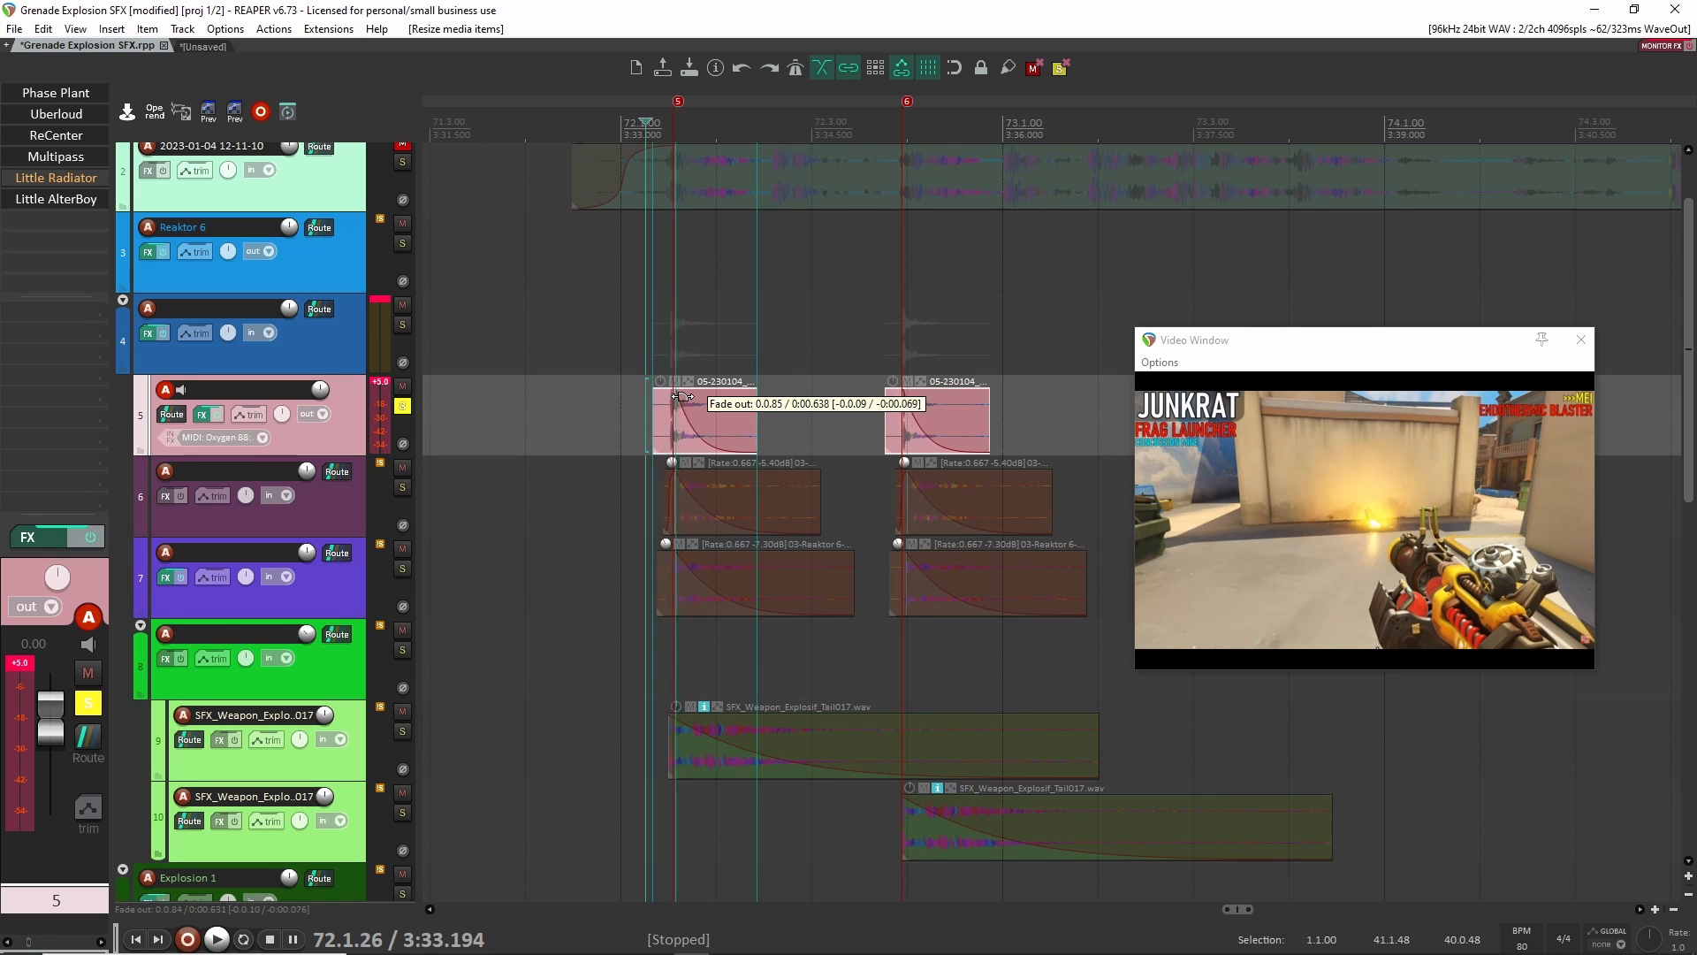
key(space)
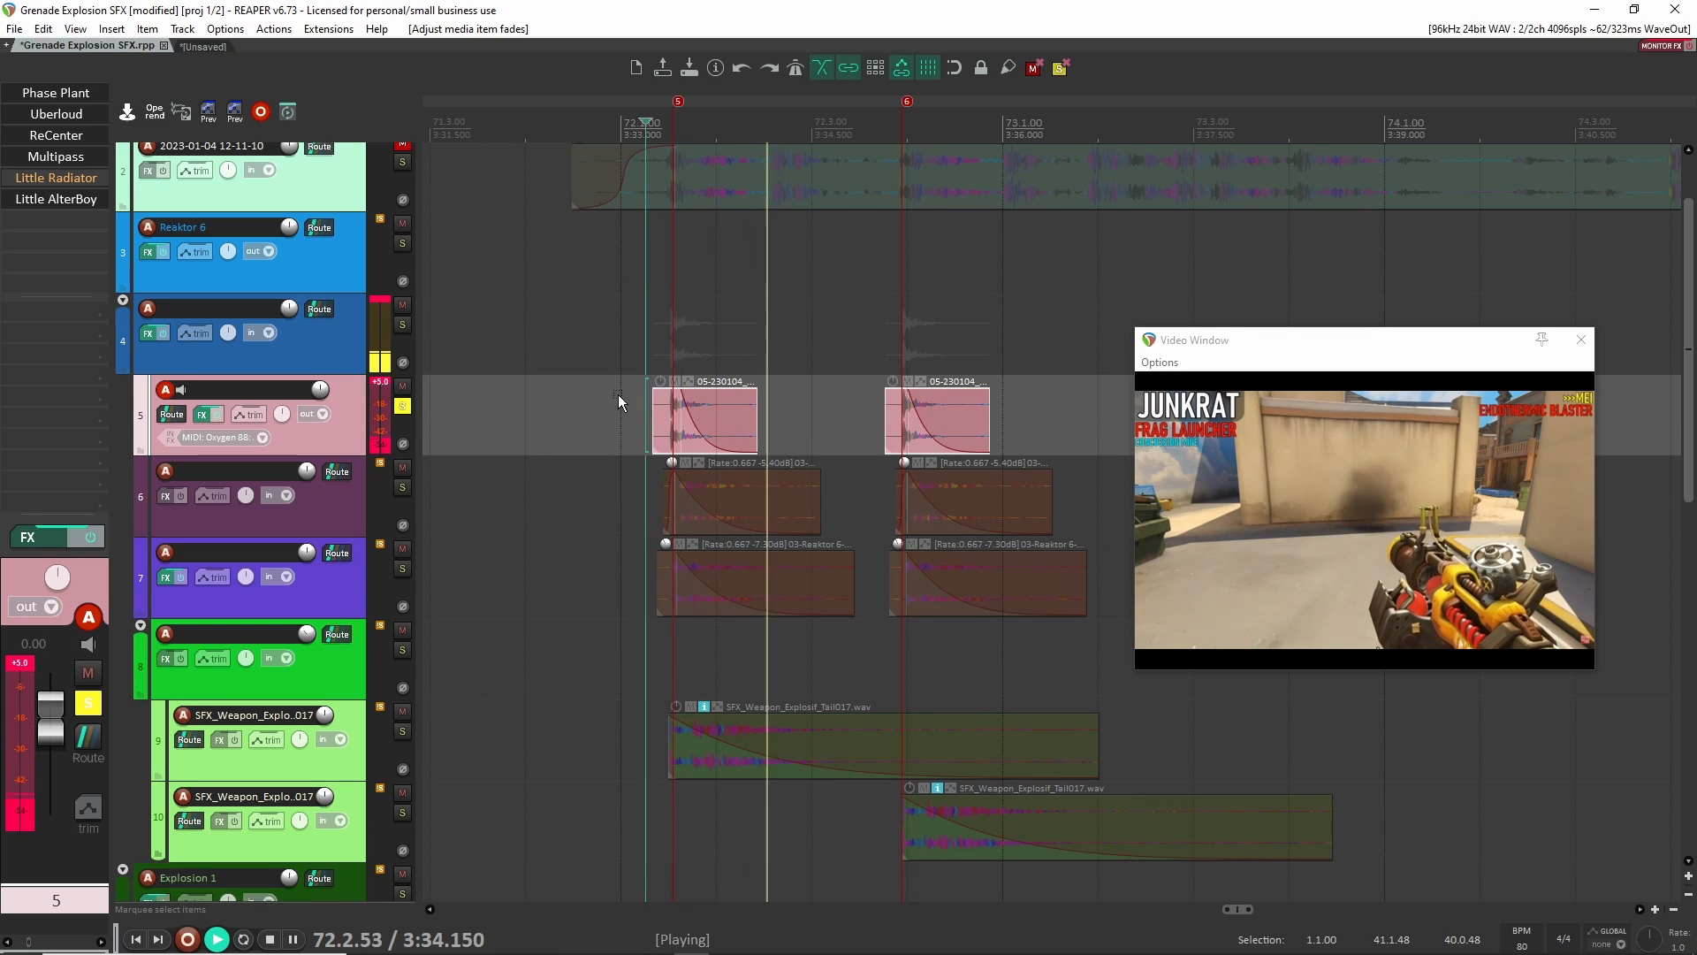
key(space)
Unsolo track 5, audition the full explosion layers, and collapse the tail folder on track 8.
click(402, 406)
key(space)
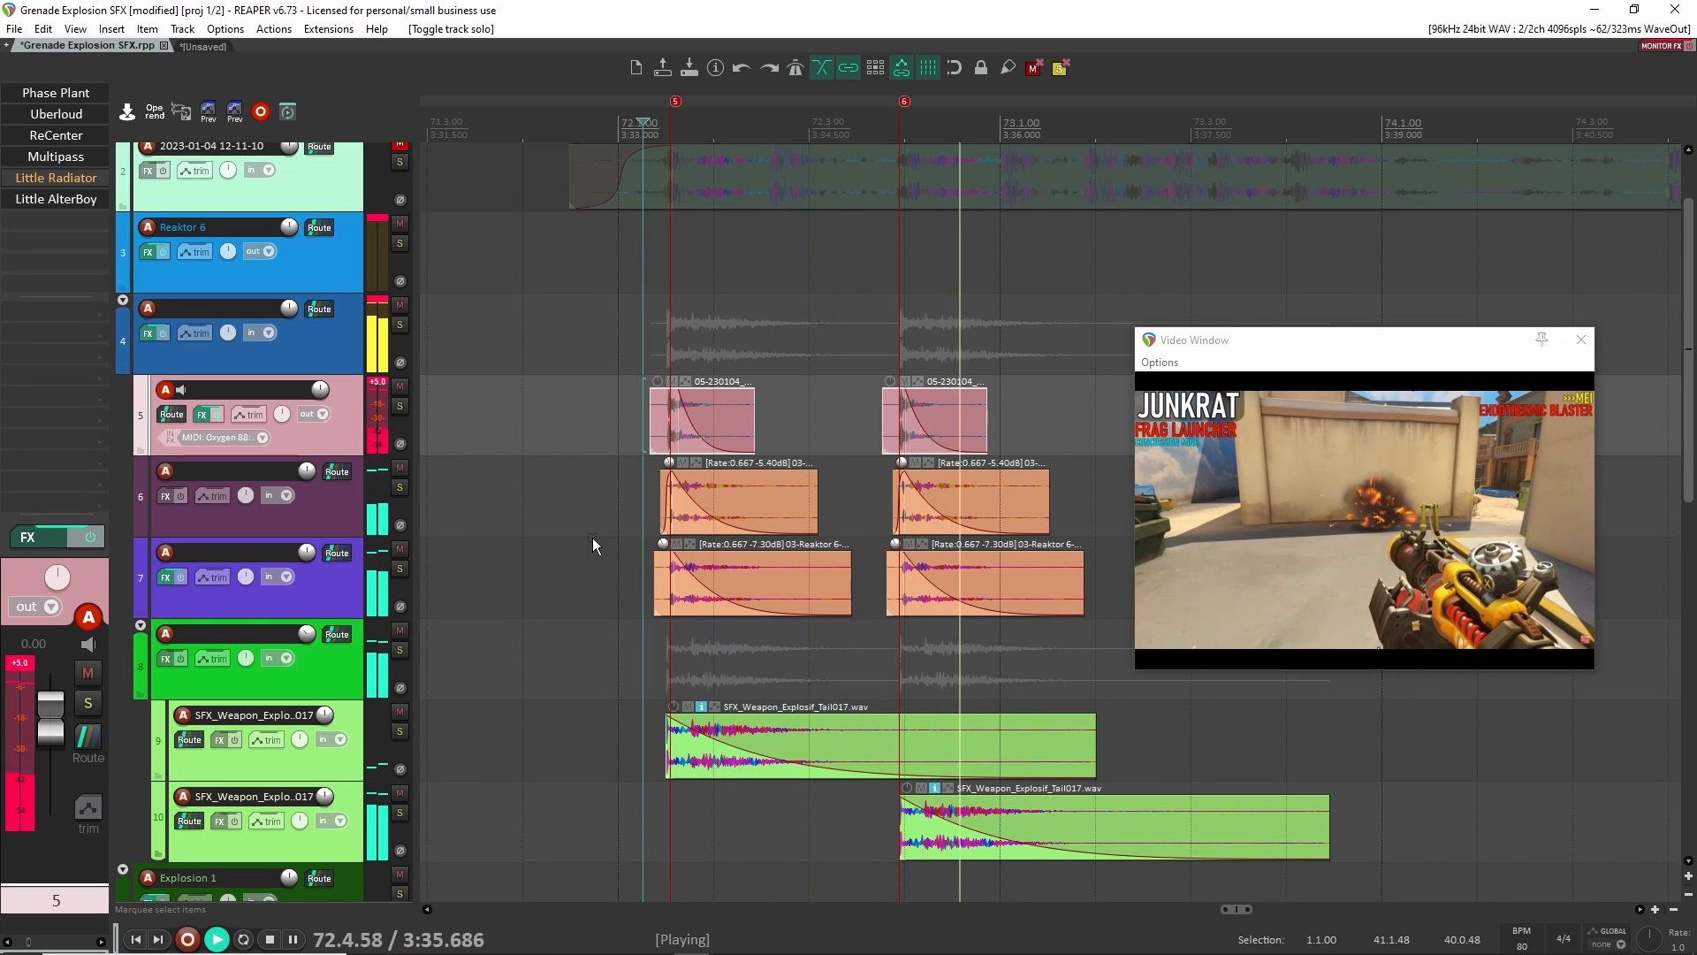
key(space)
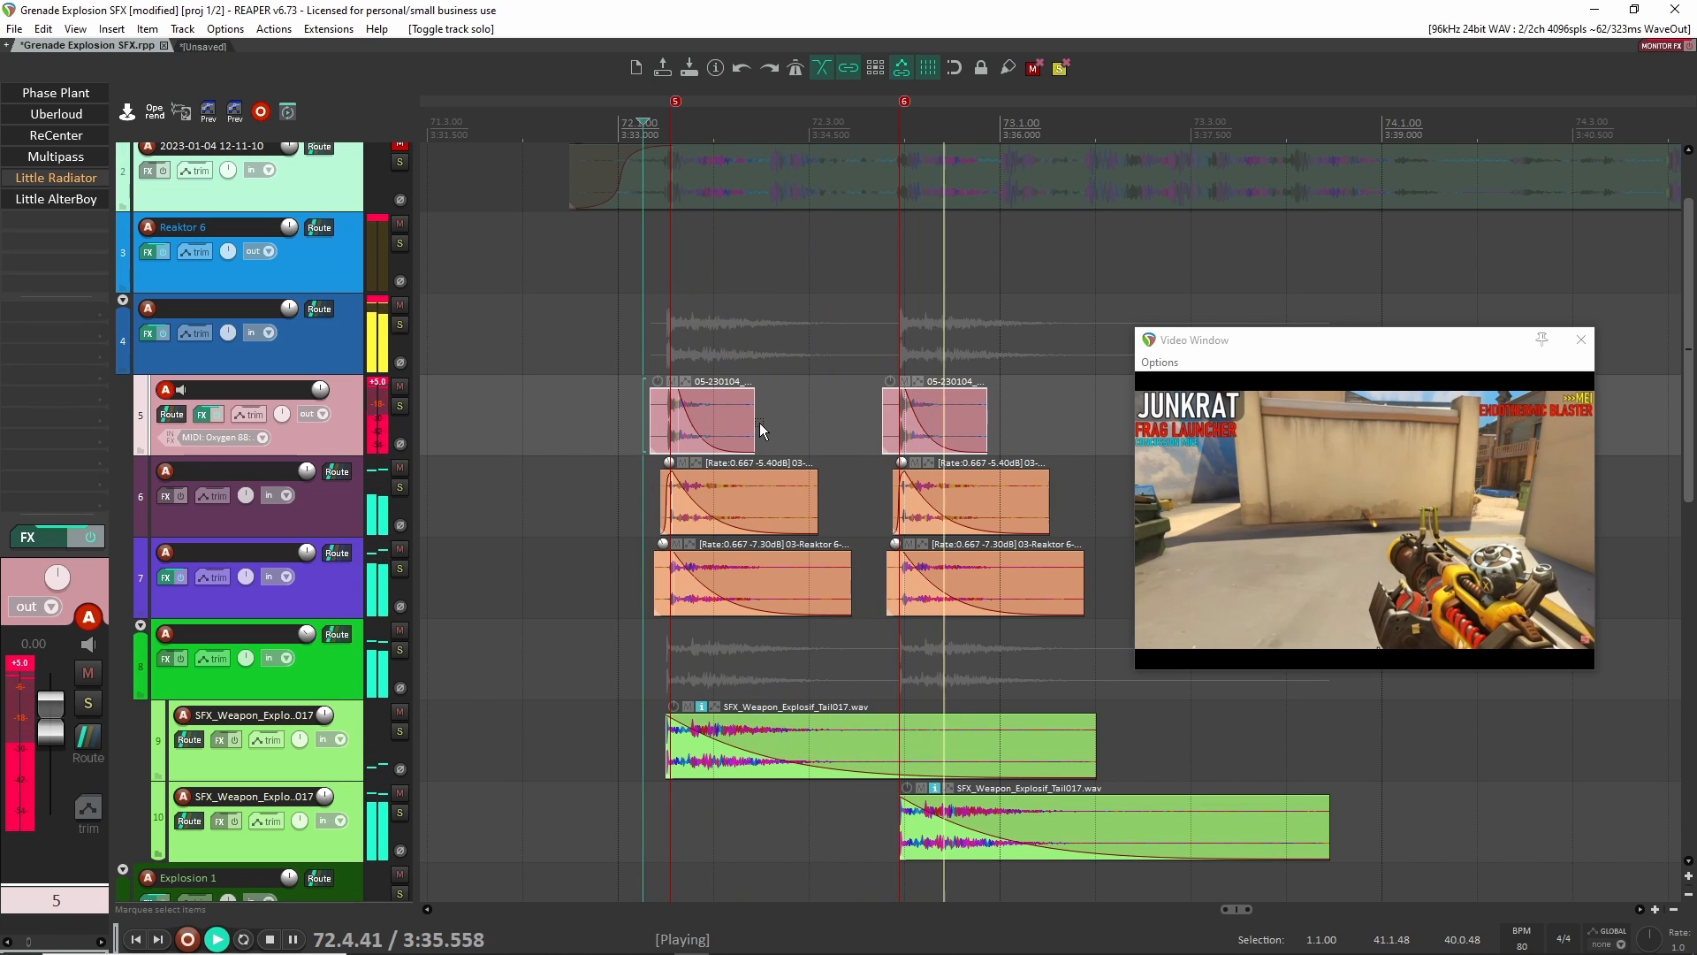
key(space)
click(140, 625)
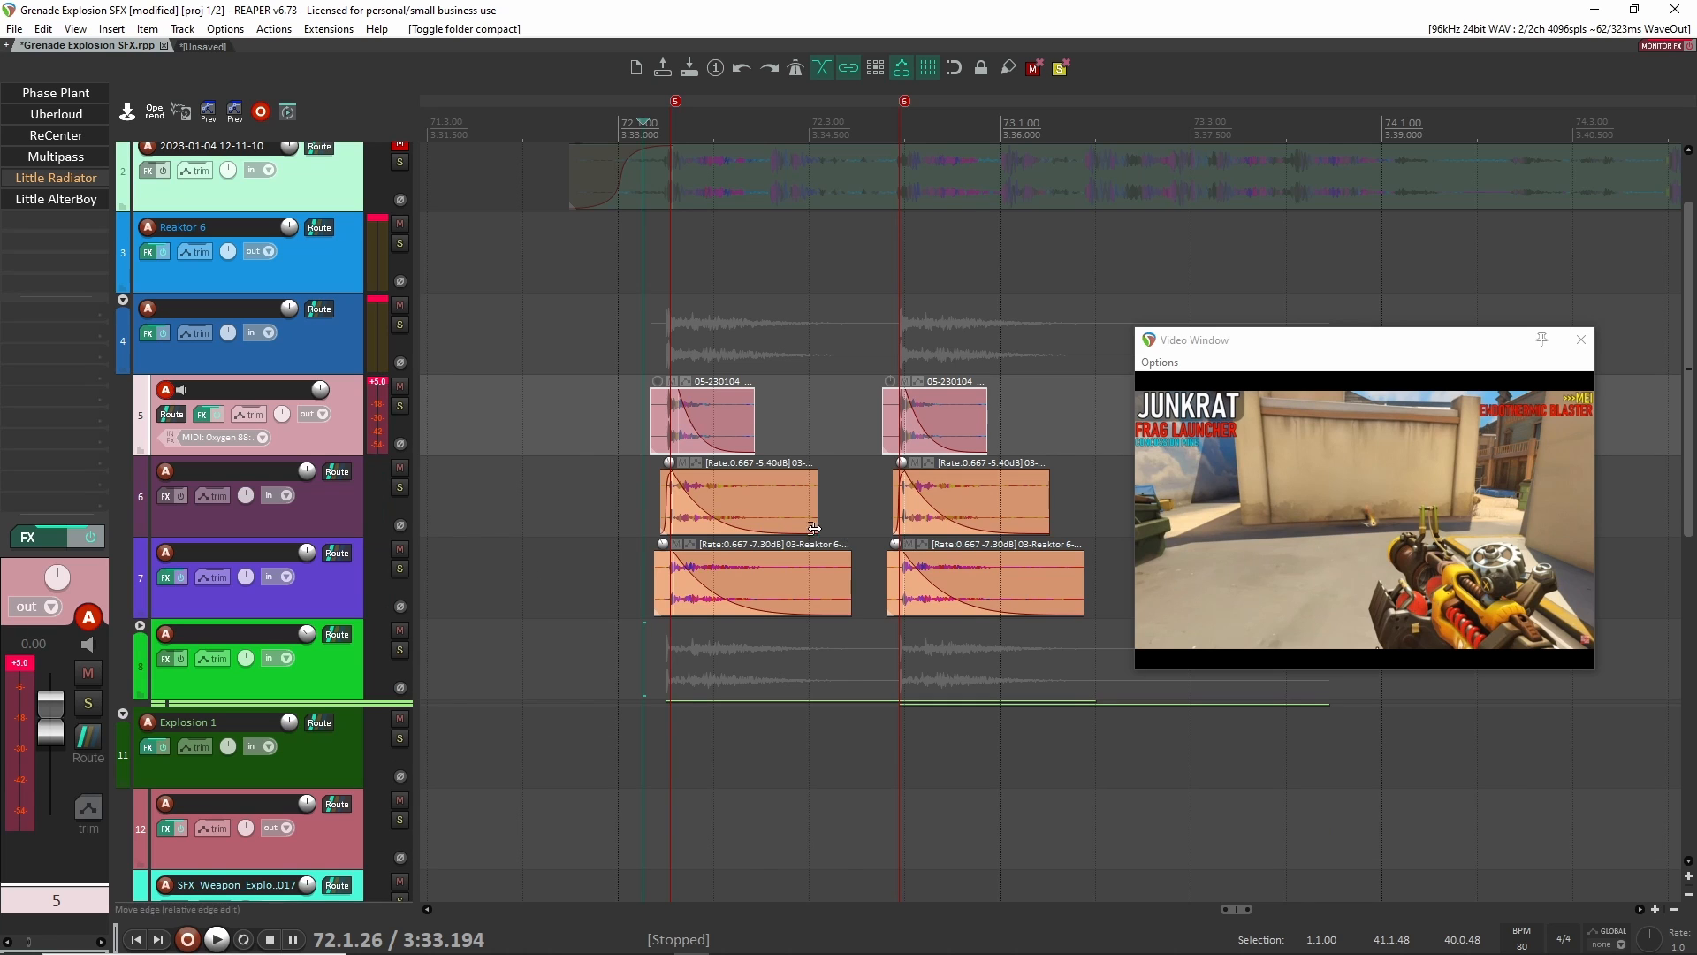
Examine how the explosion folders and their layers are arranged across markers 1 to 6.
scroll(760, 504, down, 5)
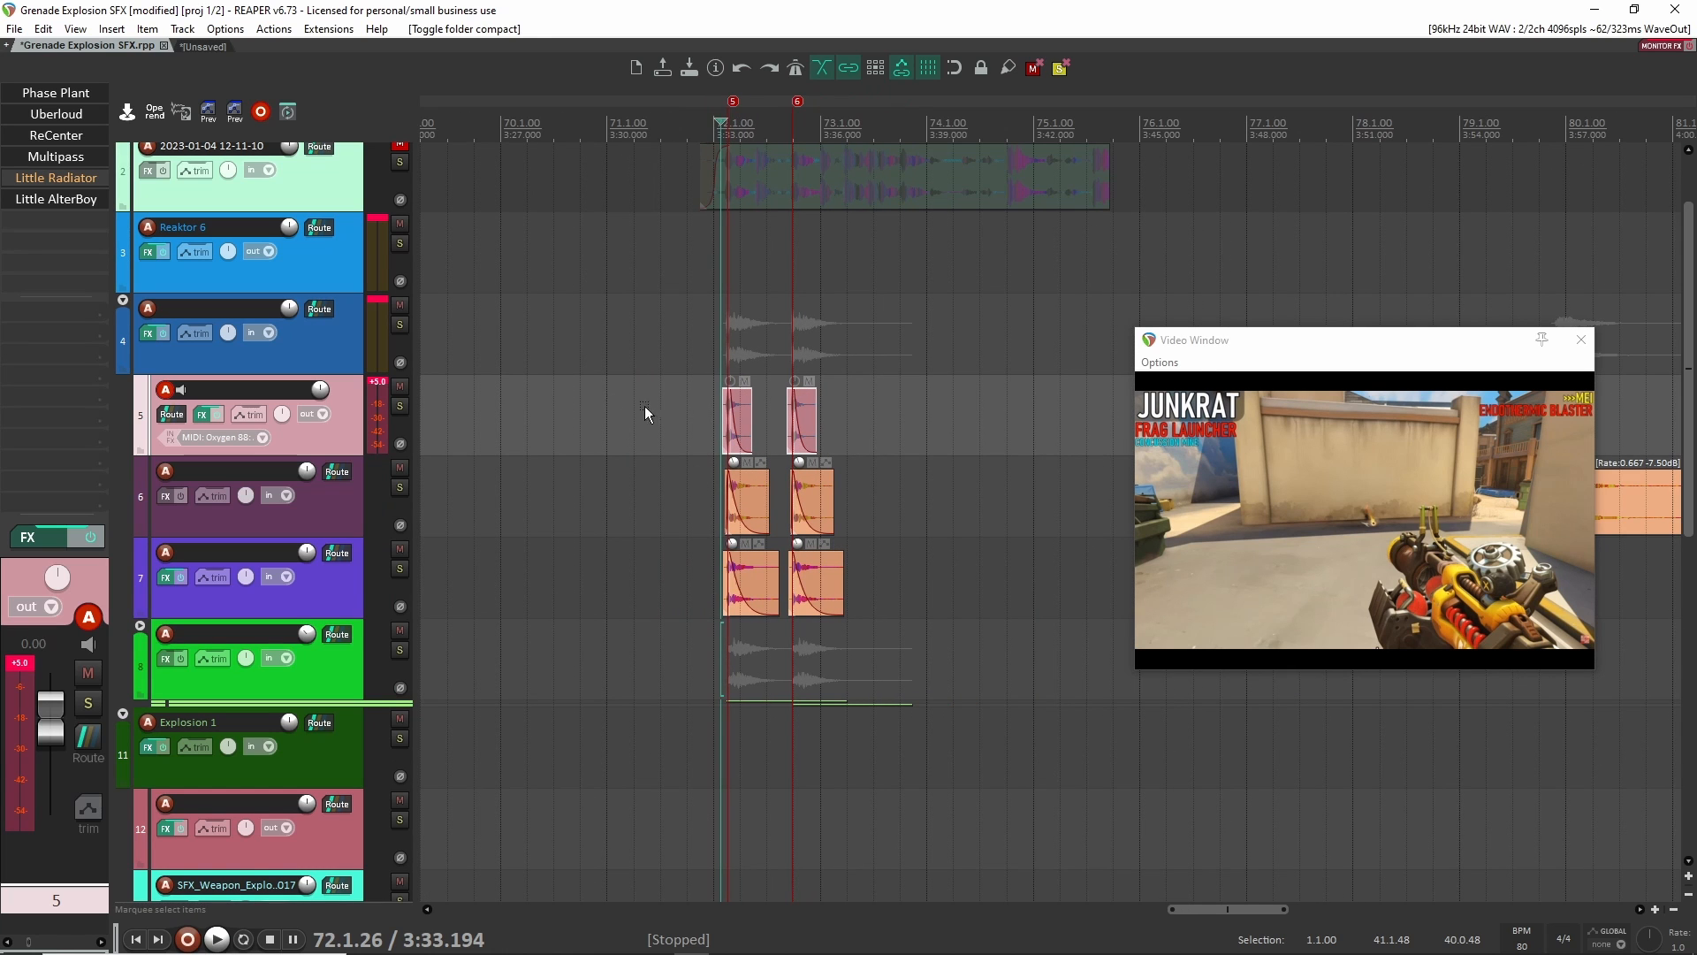
scroll(363, 356, down, 5)
scroll(725, 449, down, 3)
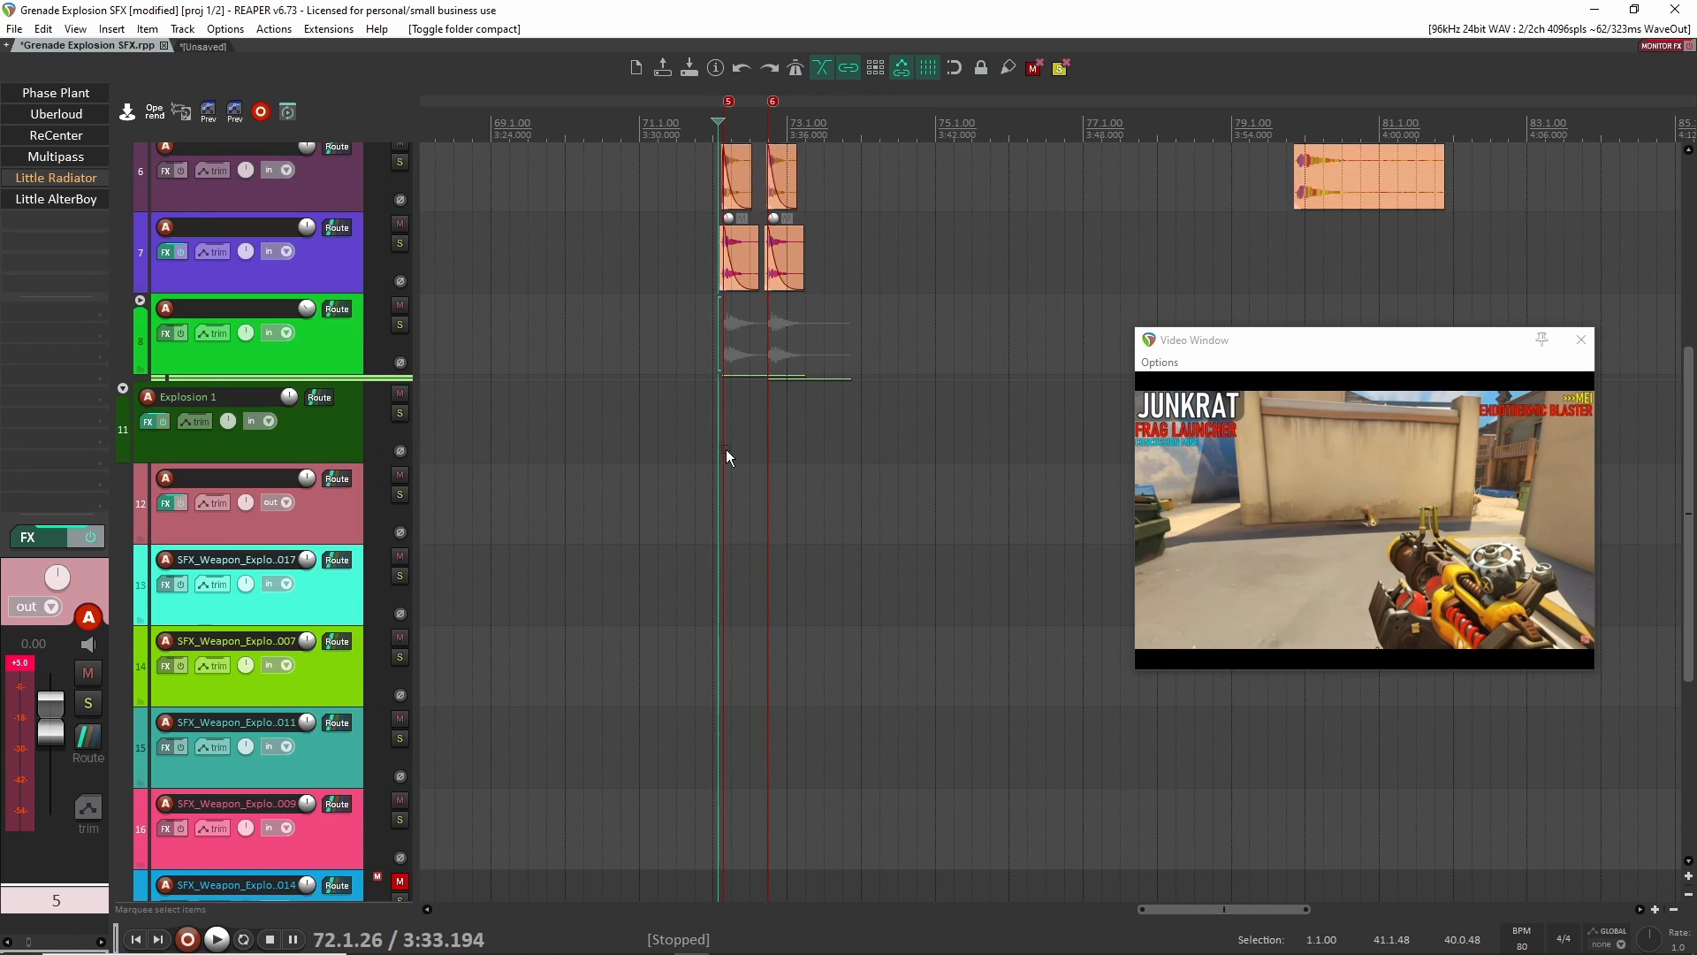
scroll(686, 470, up, 8)
scroll(1028, 482, up, 2)
scroll(1029, 481, down, 4)
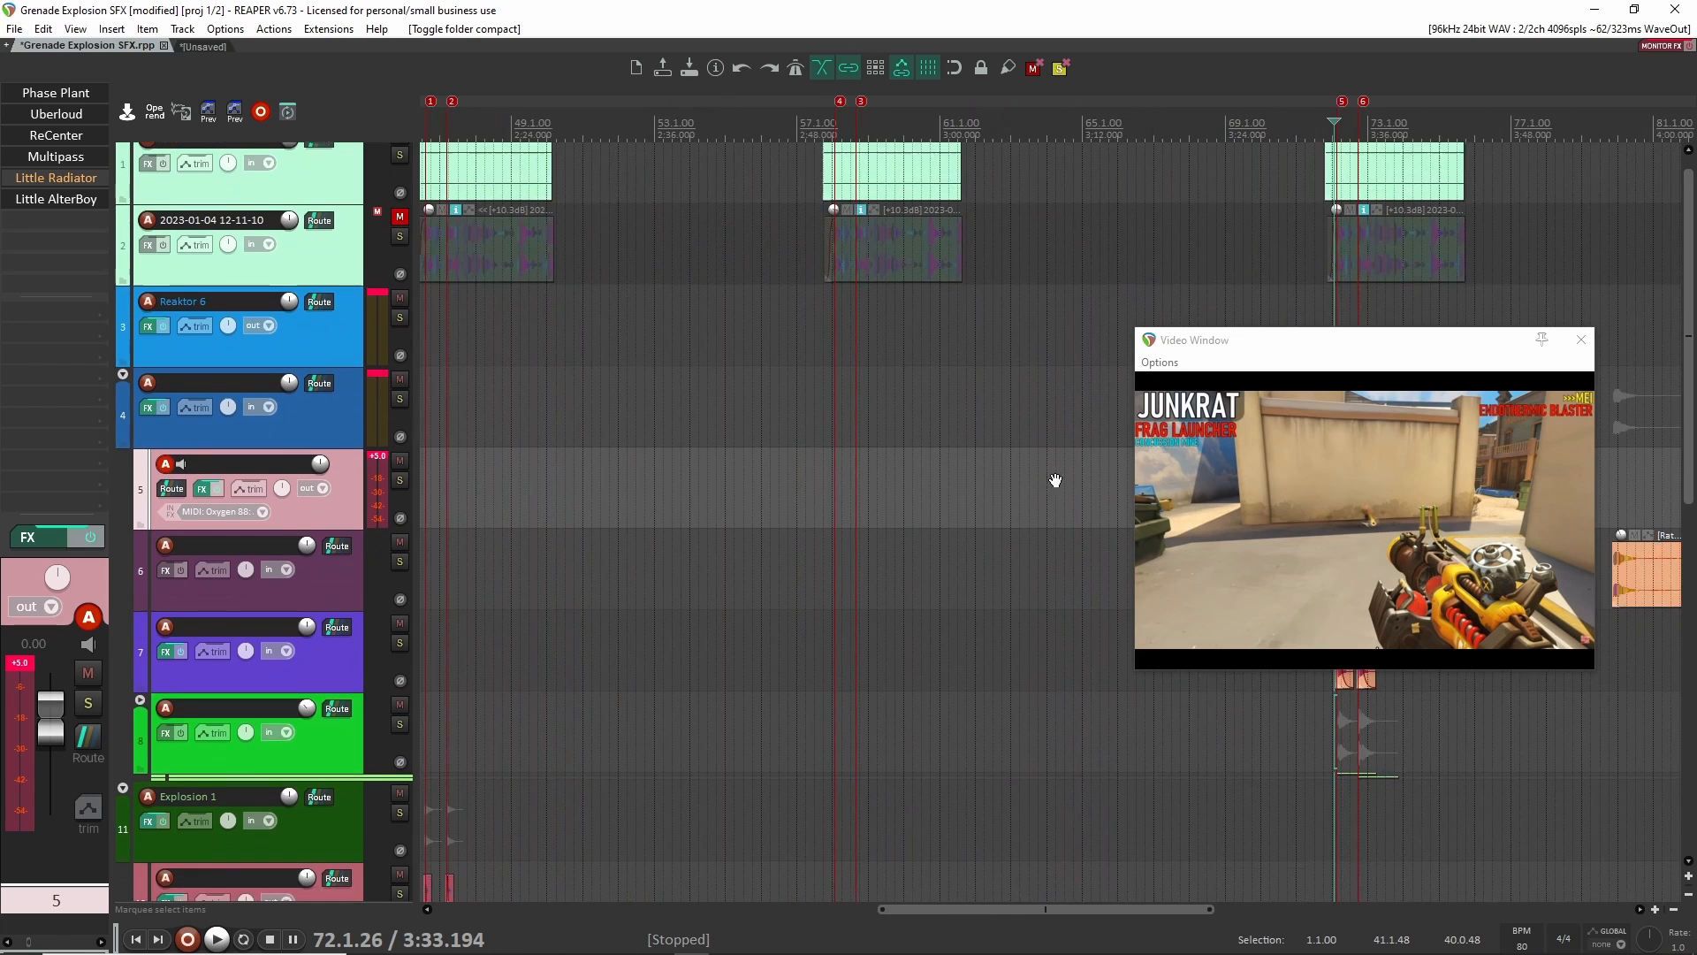
scroll(1060, 495, down, 5)
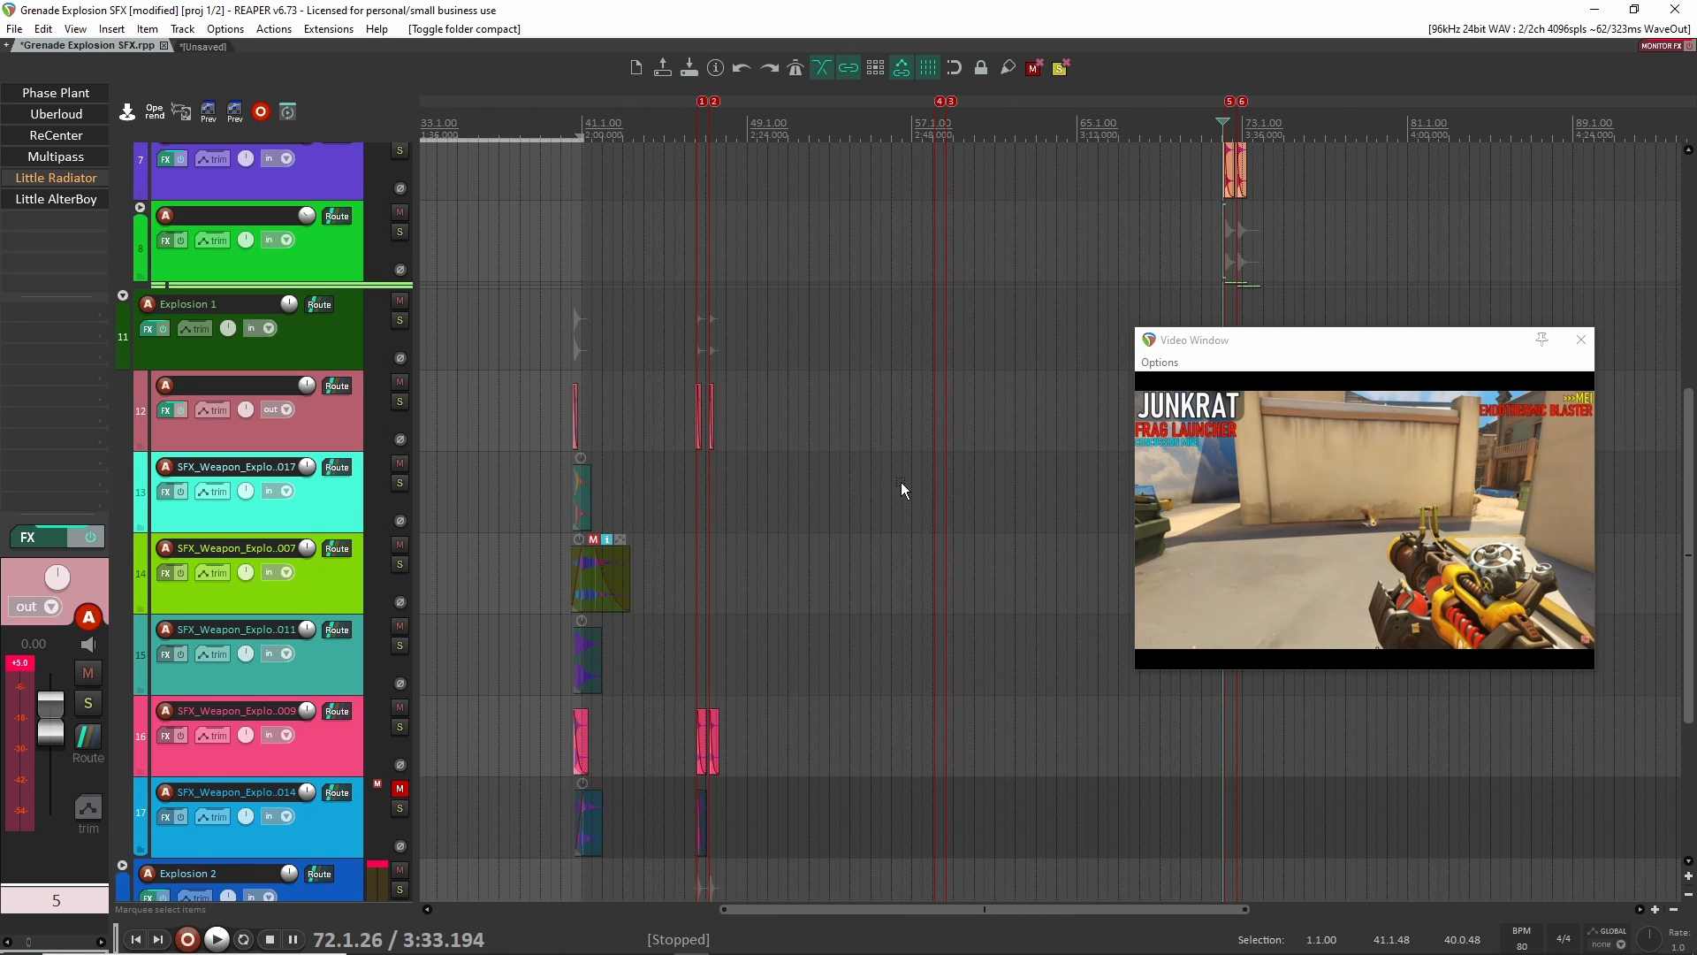
scroll(900, 482, up, 3)
scroll(680, 534, down, 4)
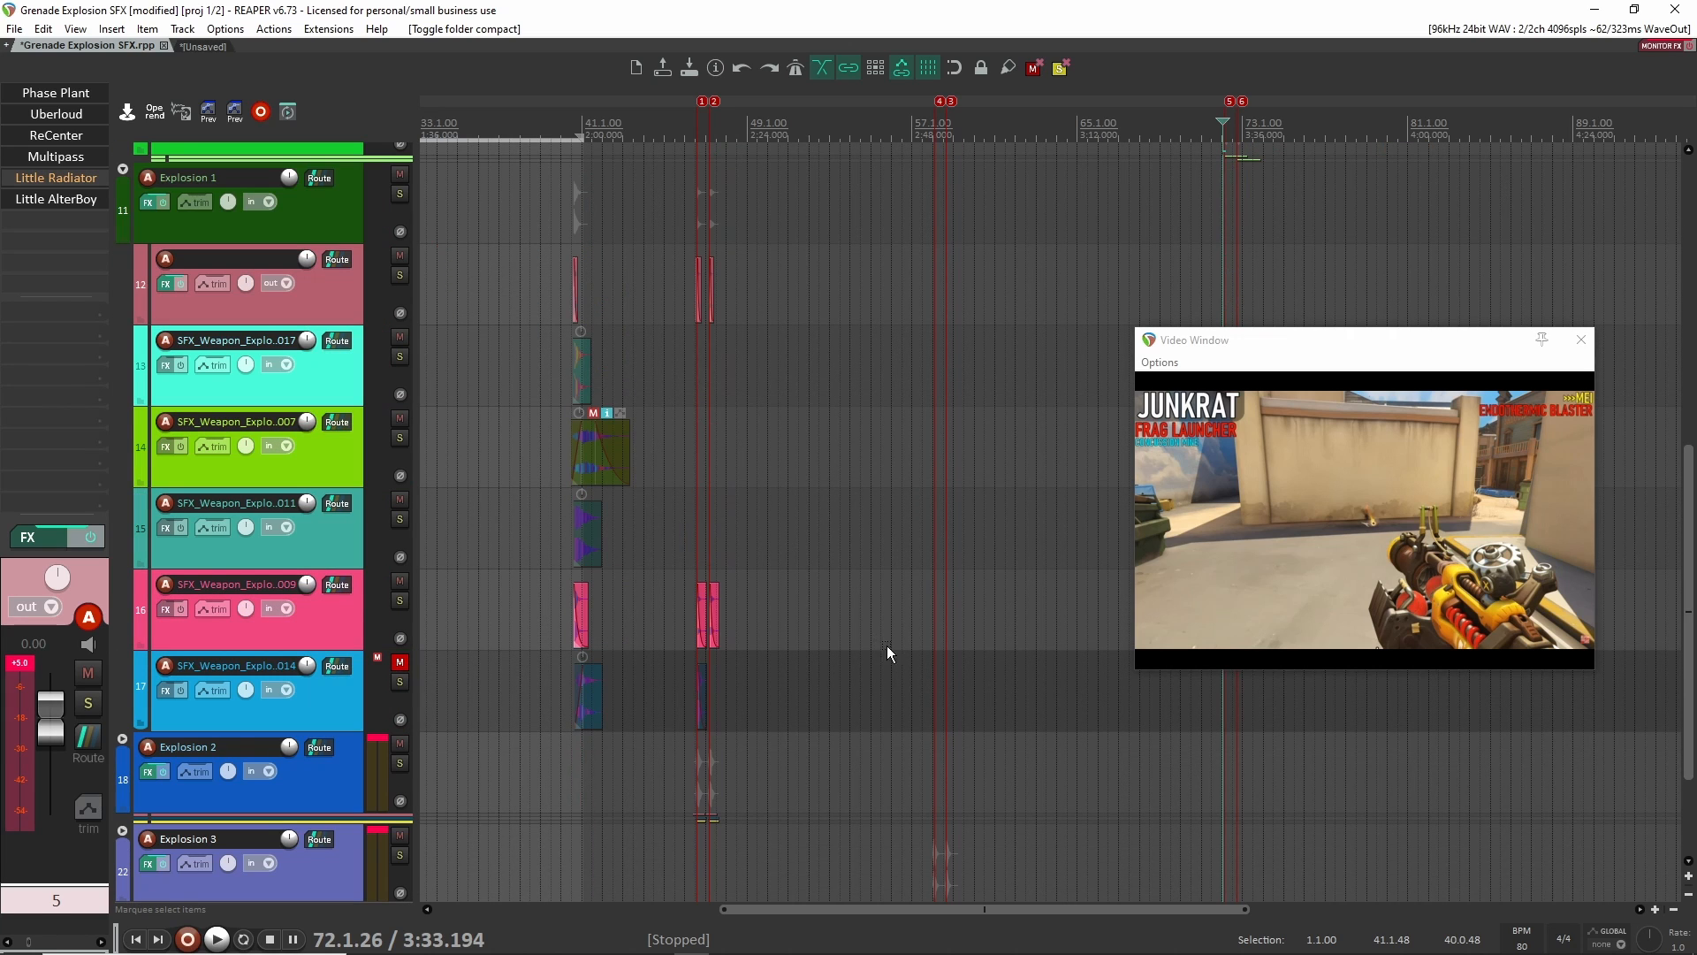
scroll(641, 496, up, 8)
scroll(707, 611, down, 3)
scroll(698, 548, up, 4)
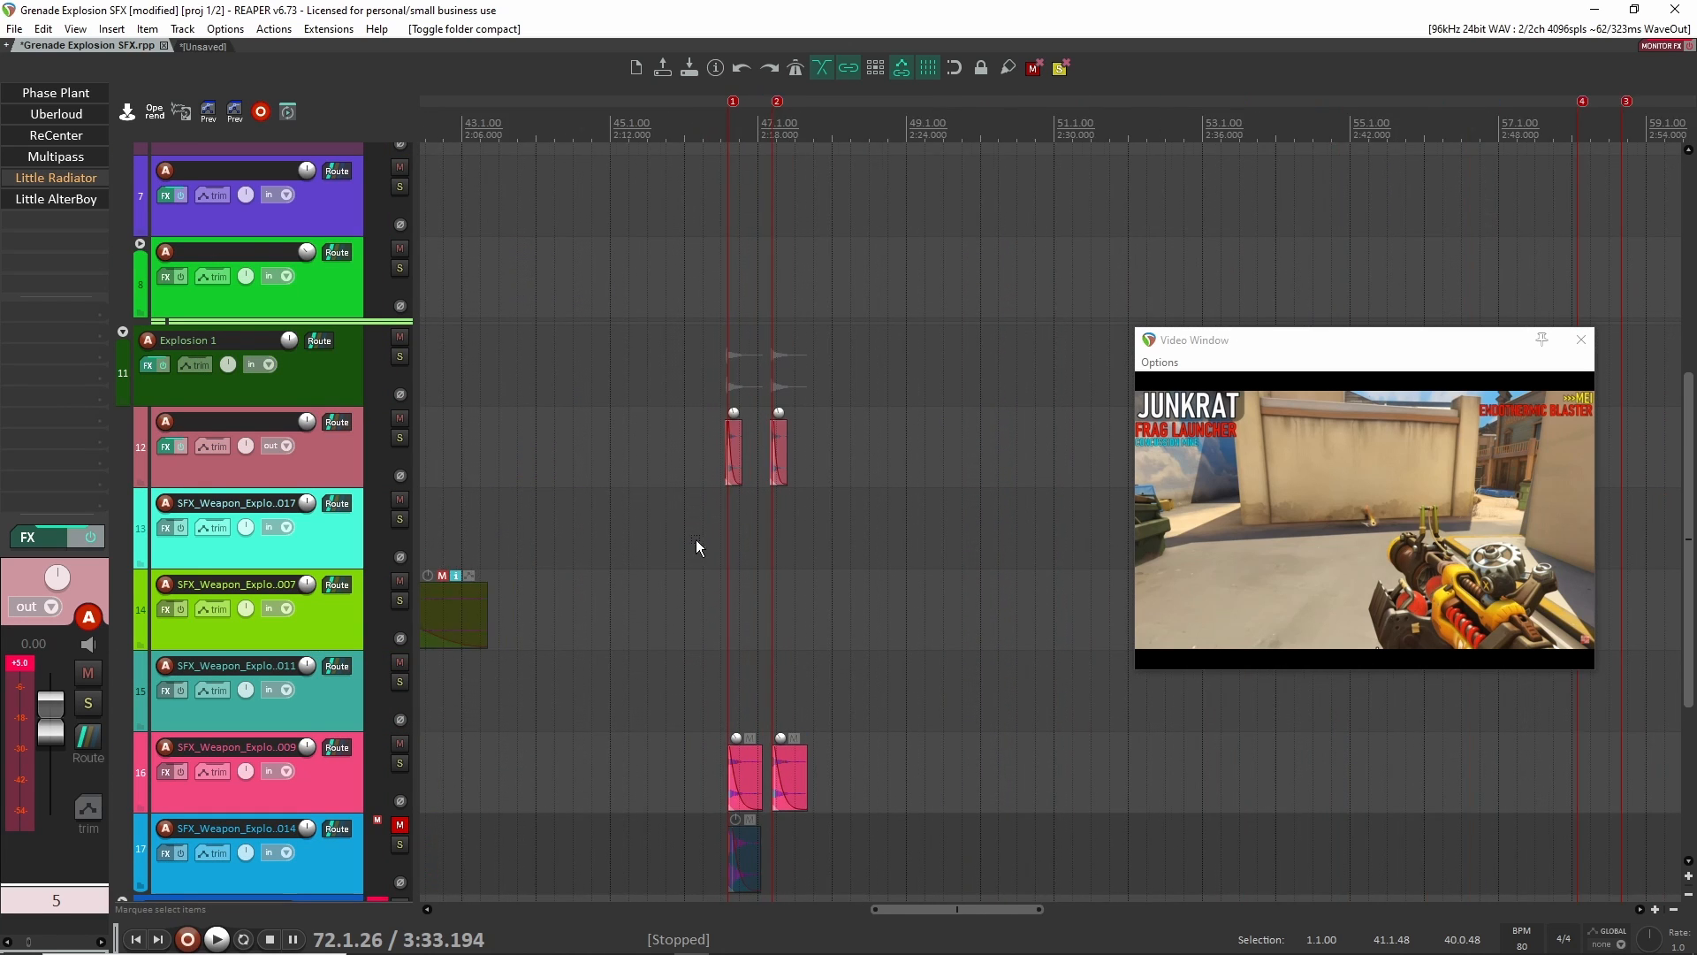
Compact the Explosion 1 folder's tracks, audition the folder soloed from just before marker 1, and unsolo it.
click(399, 354)
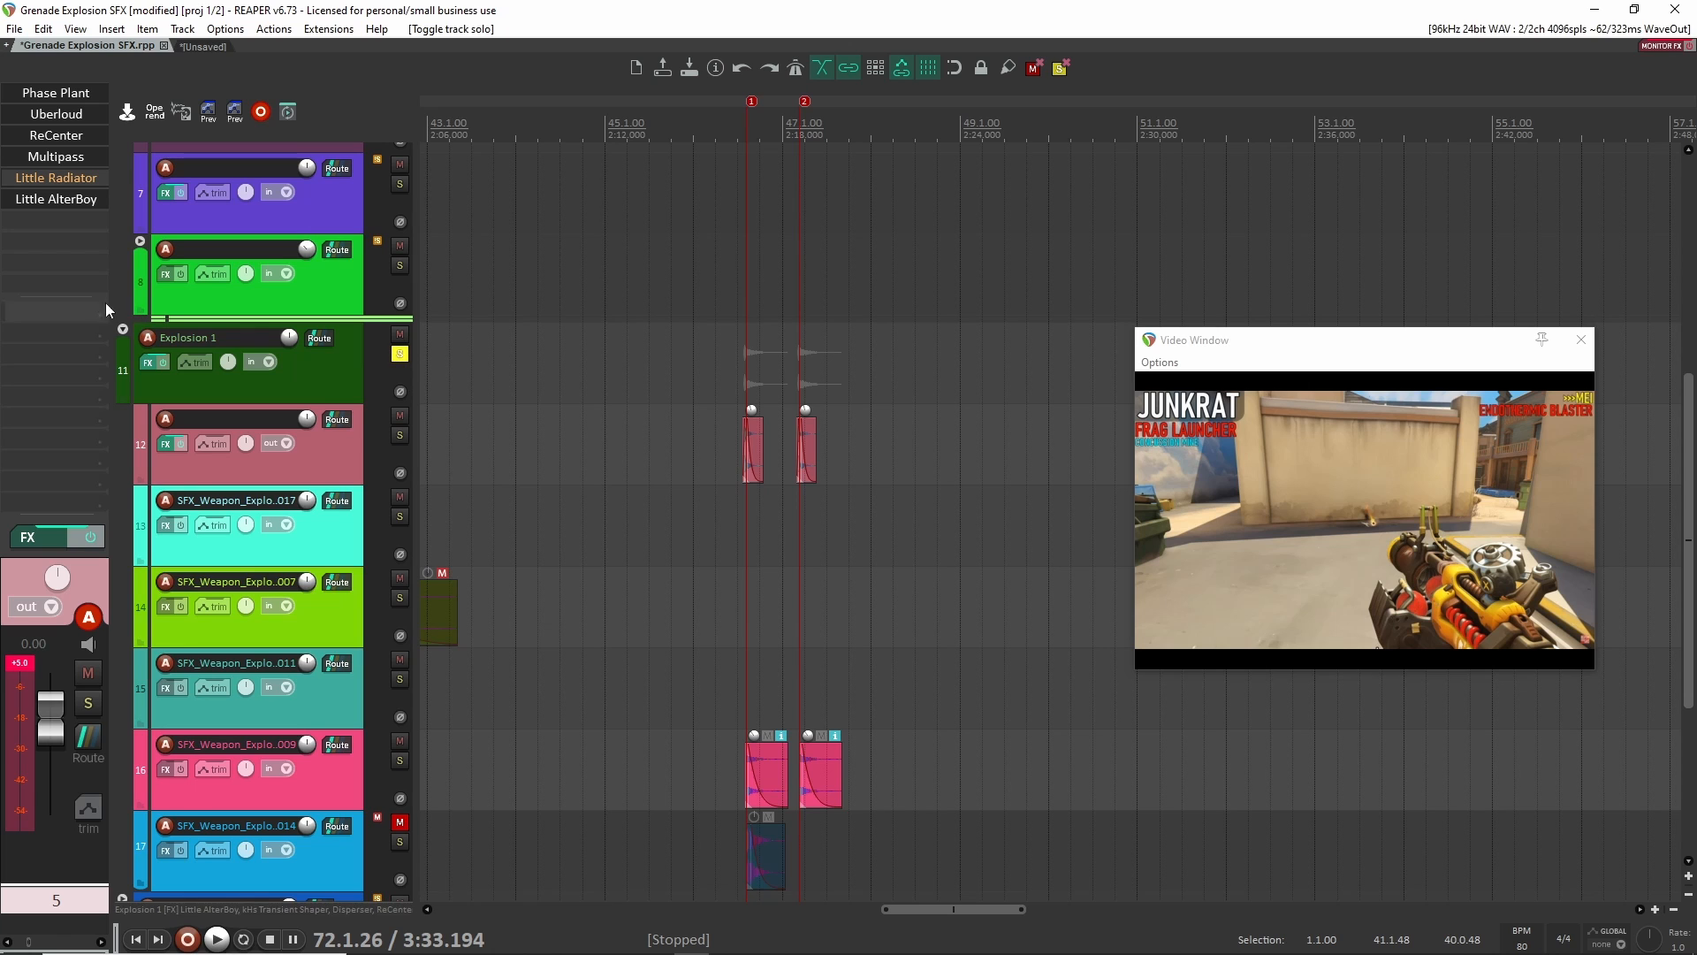
click(123, 329)
click(721, 364)
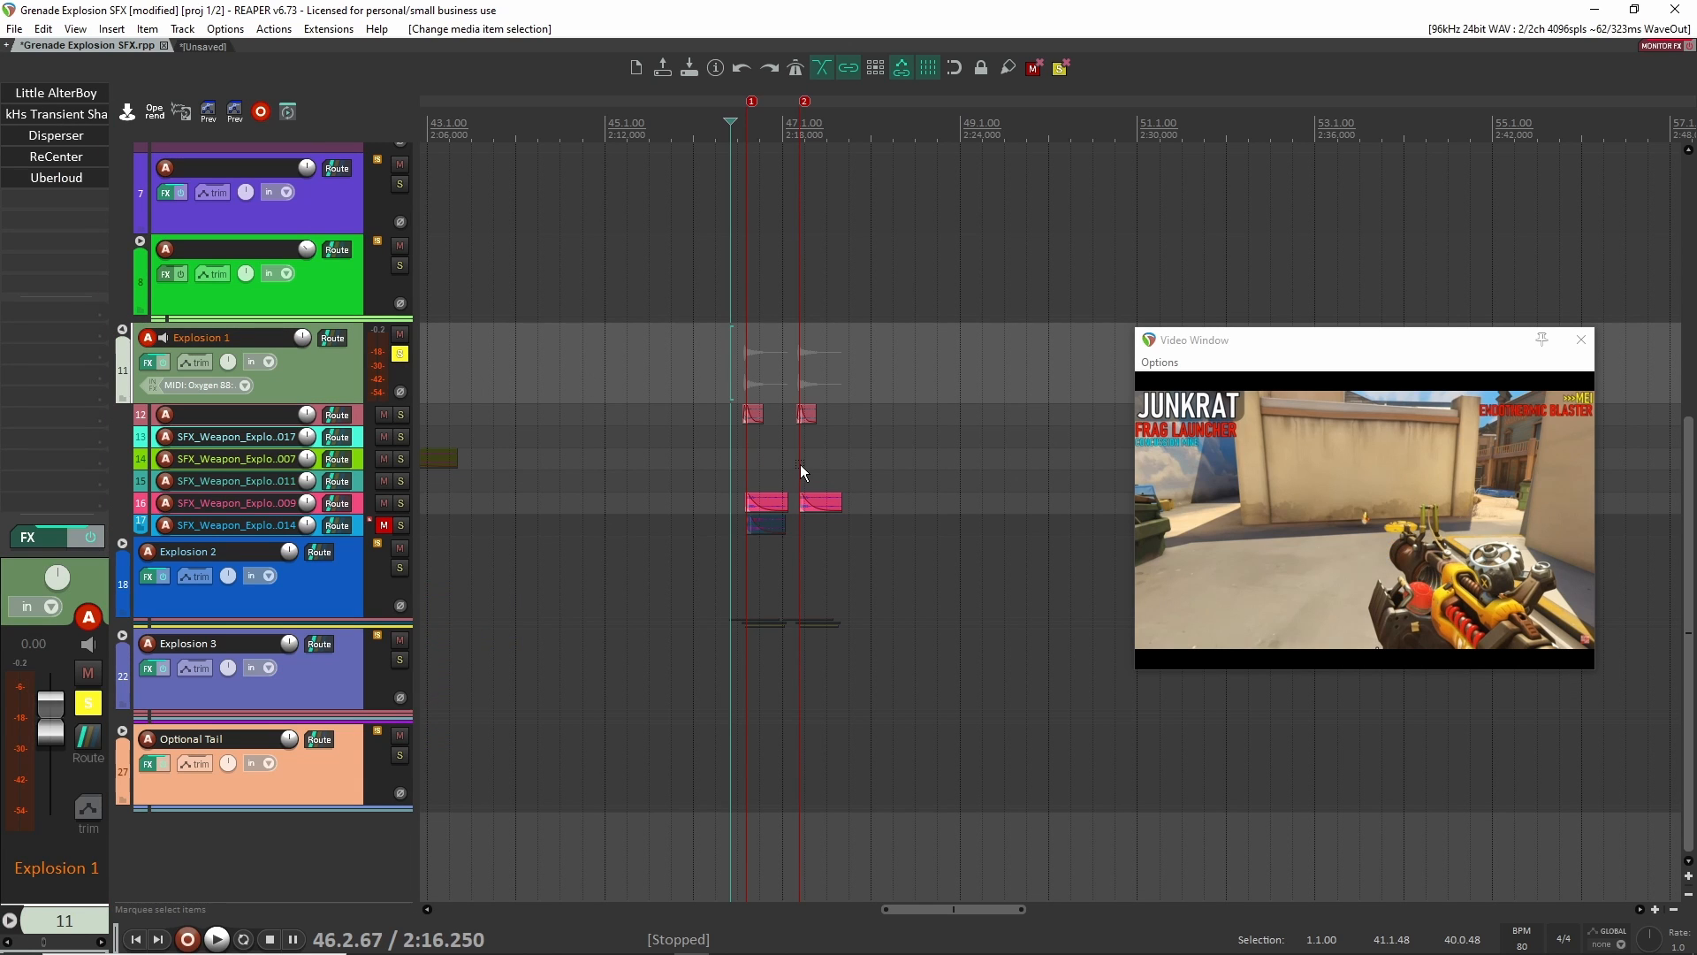
key(space)
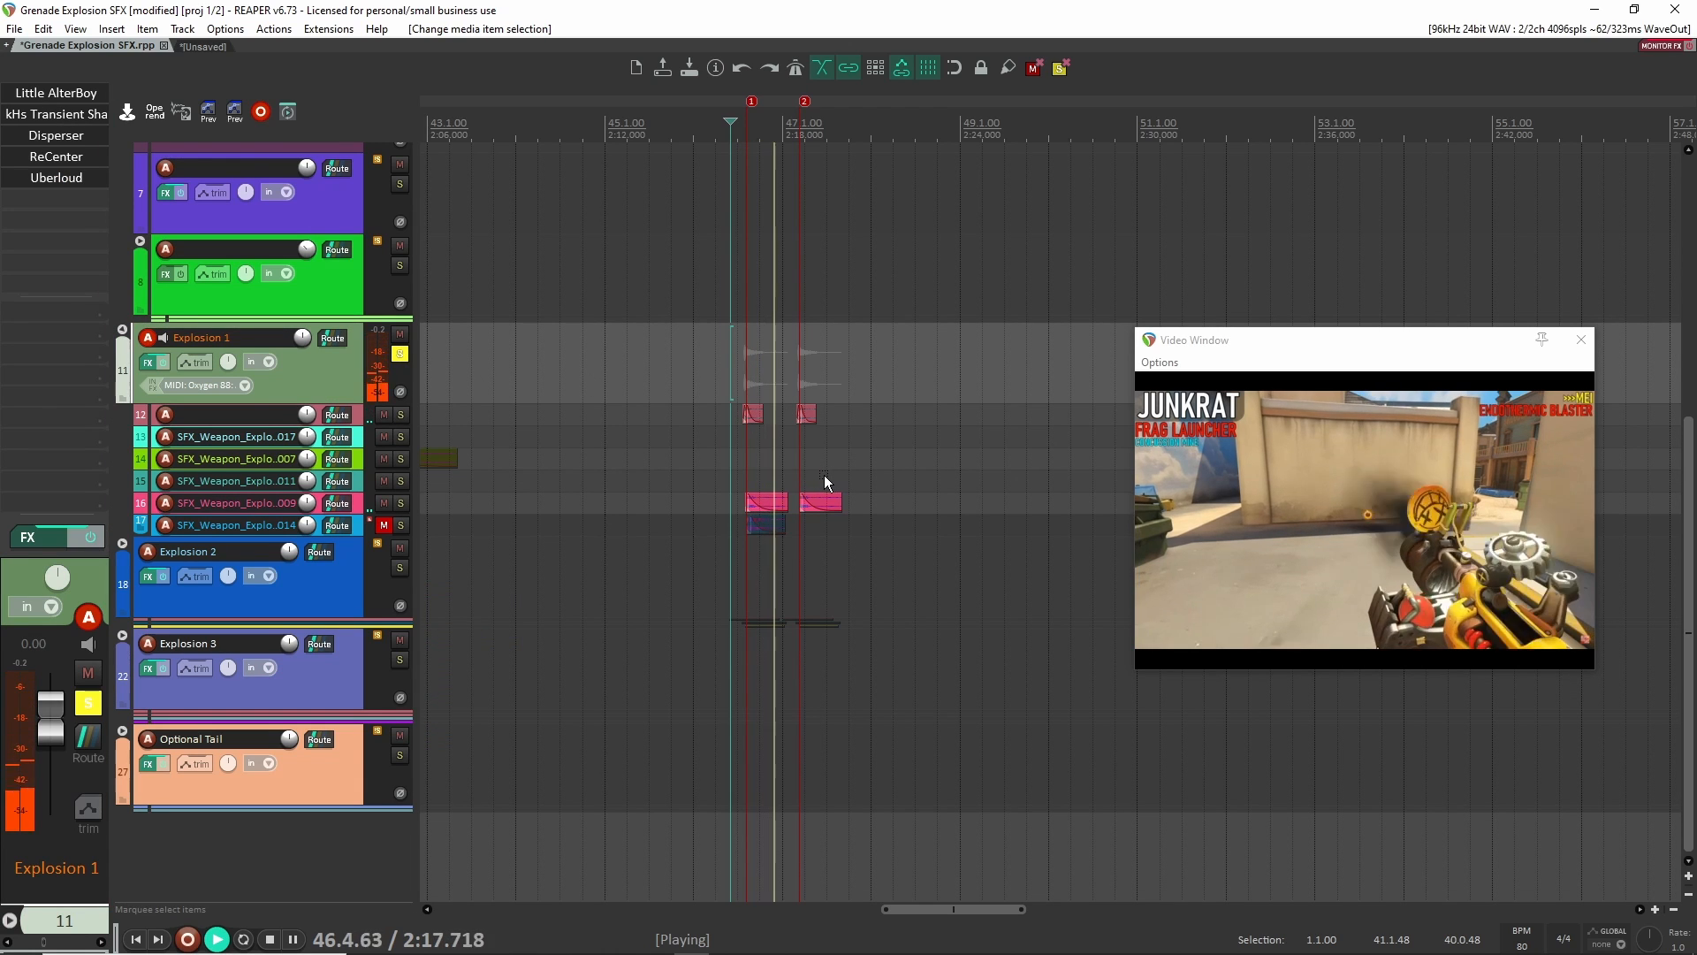
key(space)
click(399, 353)
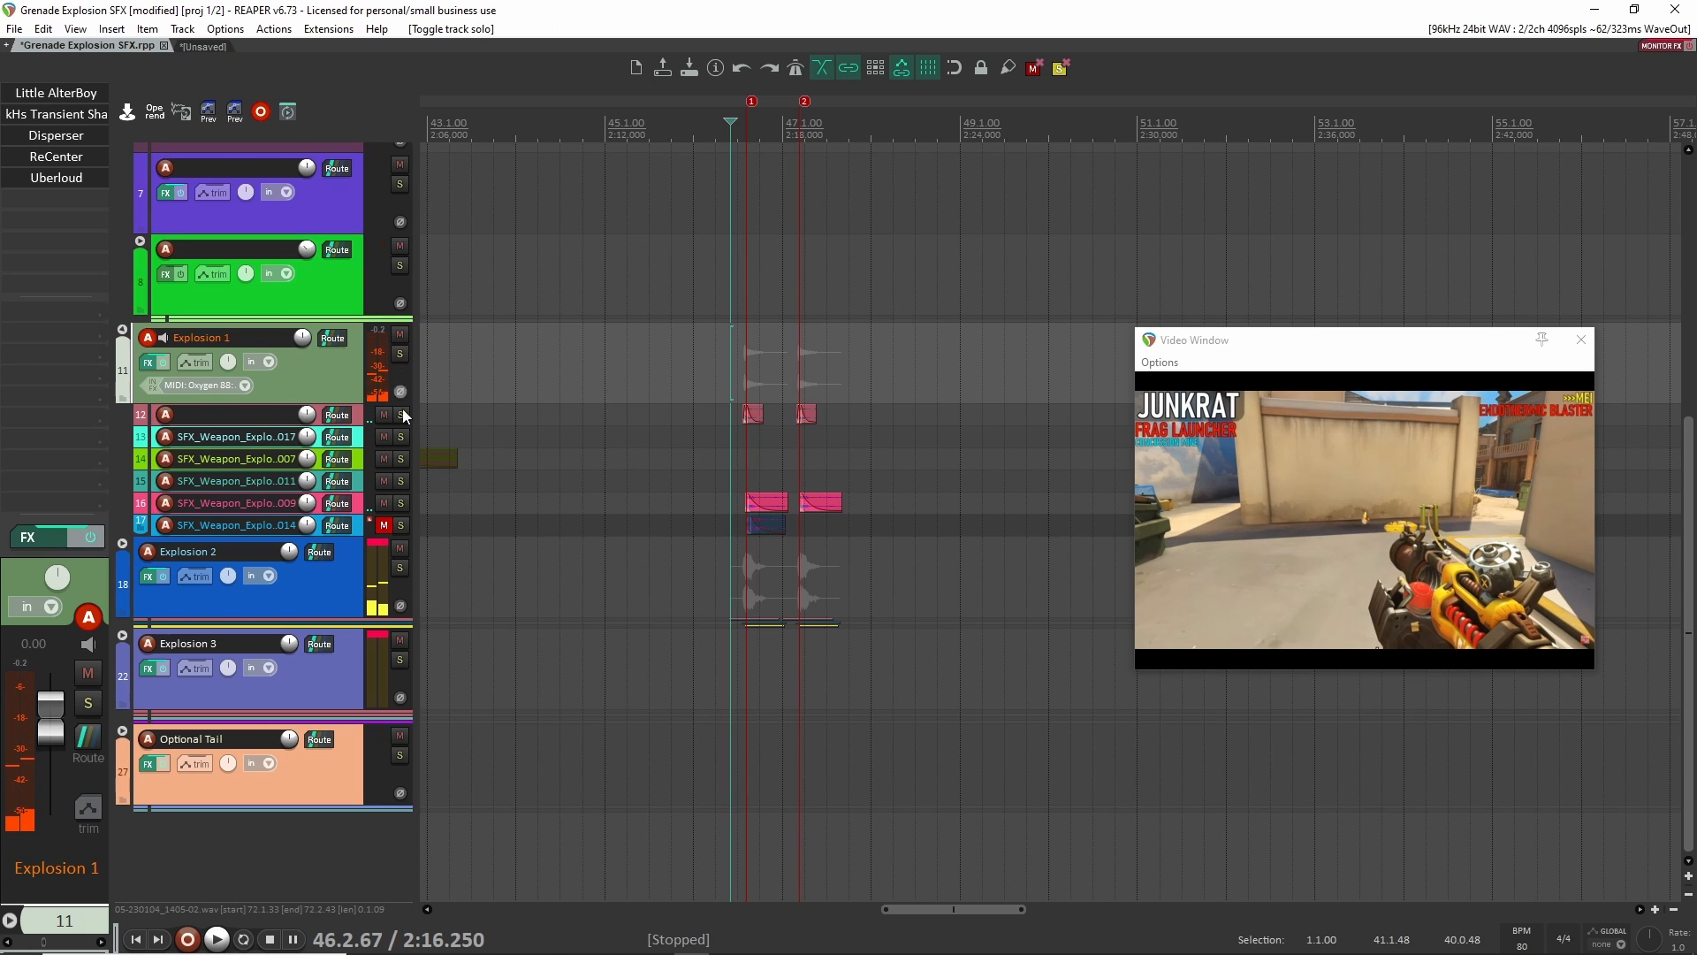
Solo the Explosion 2 folder and audition it from just before marker 1.
click(399, 568)
click(729, 576)
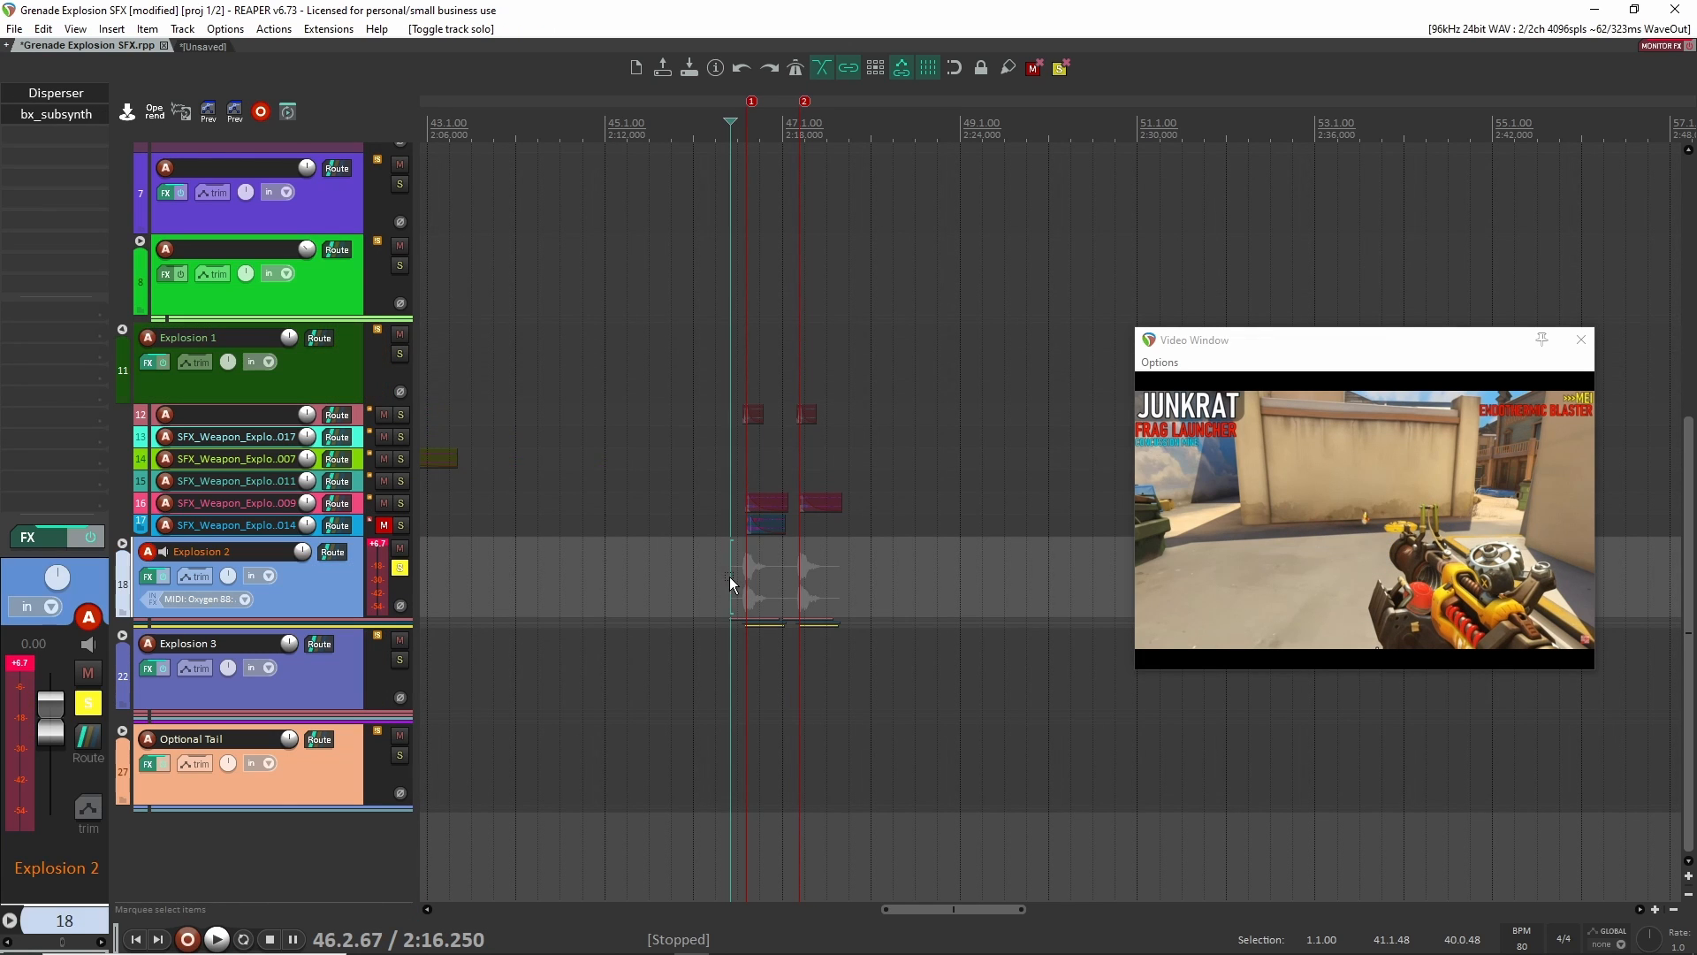
key(space)
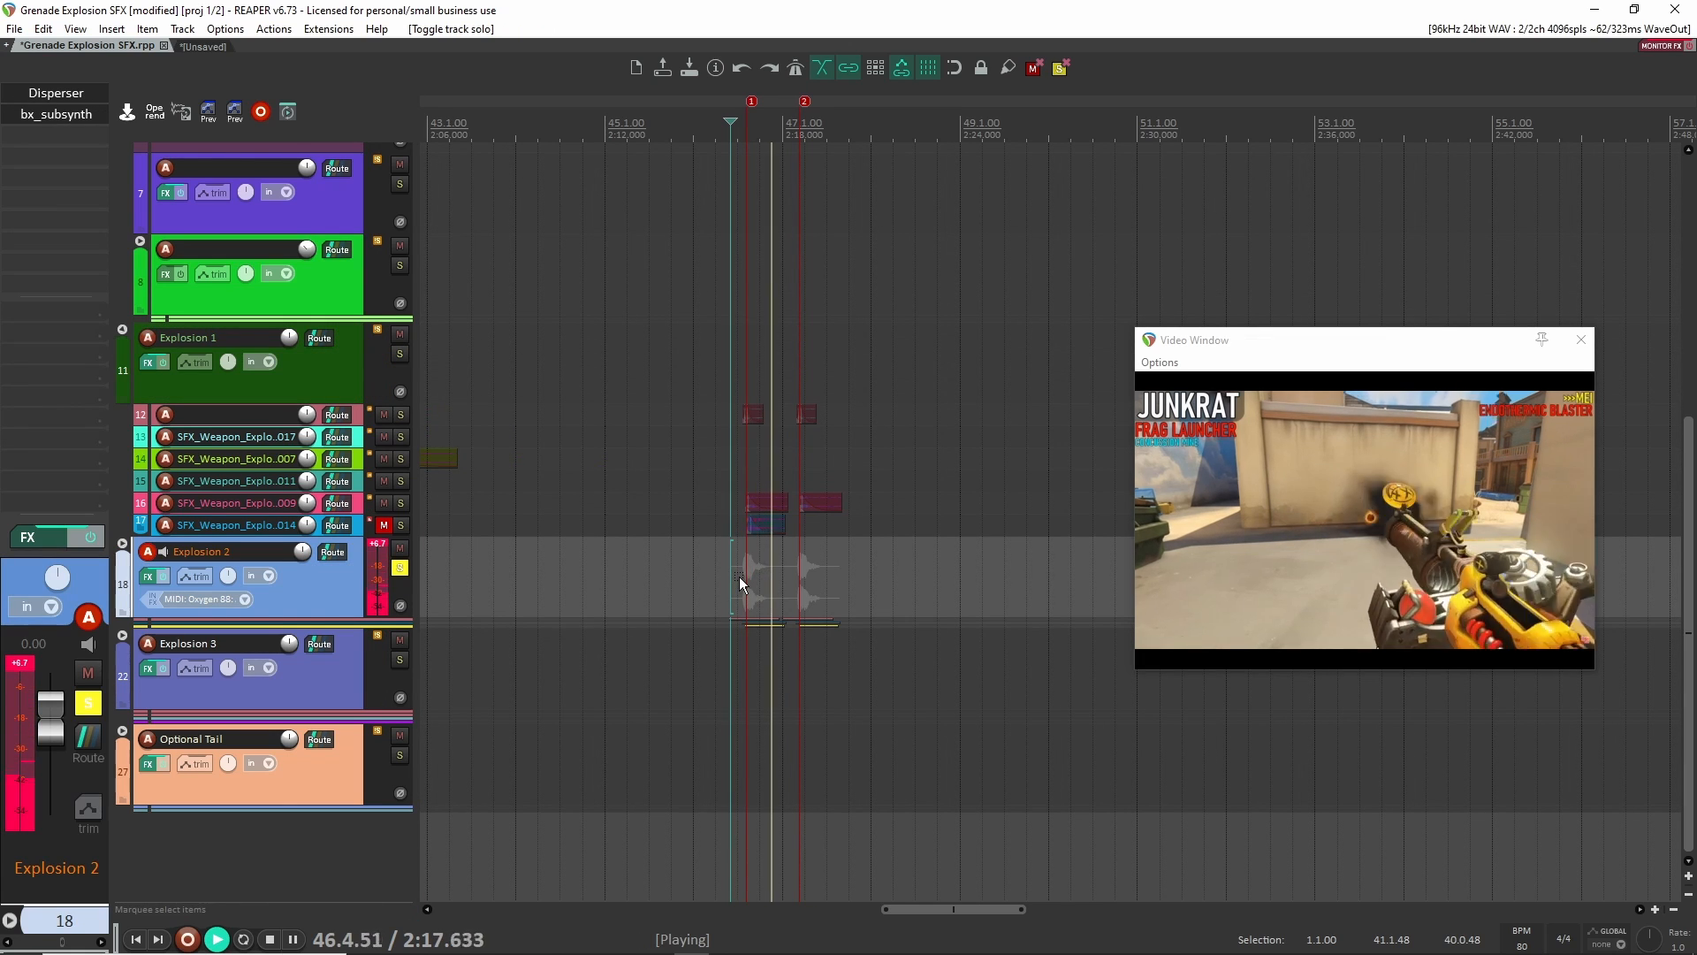
key(space)
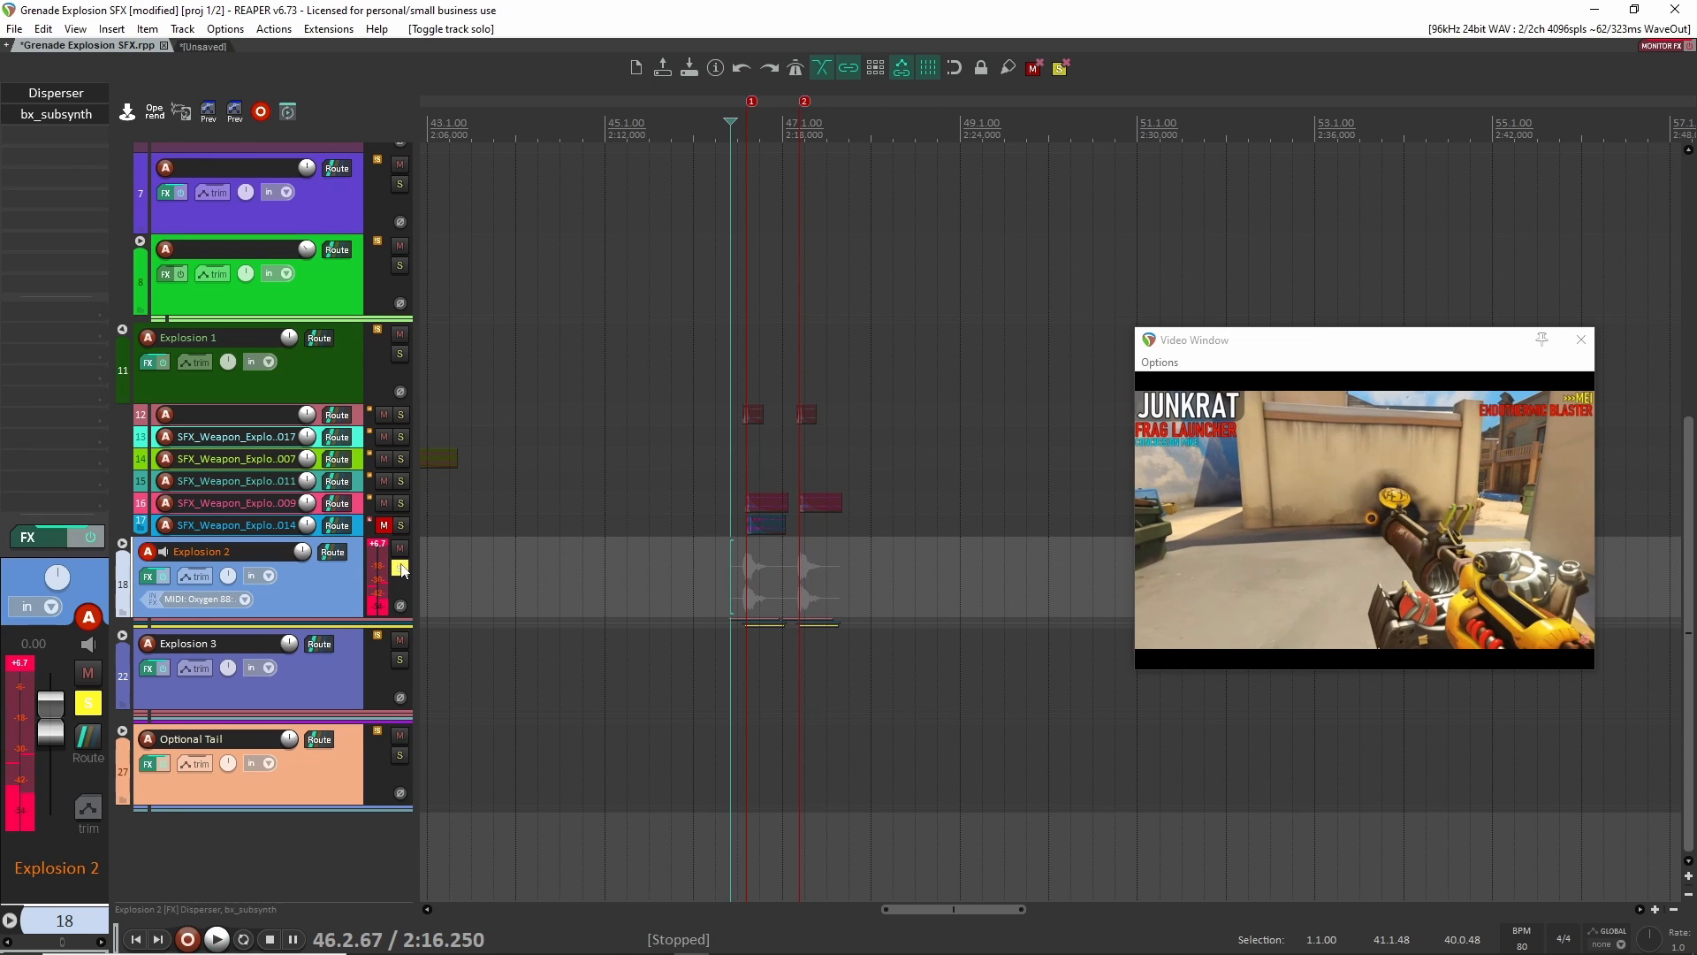
Unsolo the Explosion 2 folder, audition the Explosion 3 folder soloed from just before marker 4, and unsolo it.
key(F6)
scroll(1006, 702, right, 5)
click(475, 693)
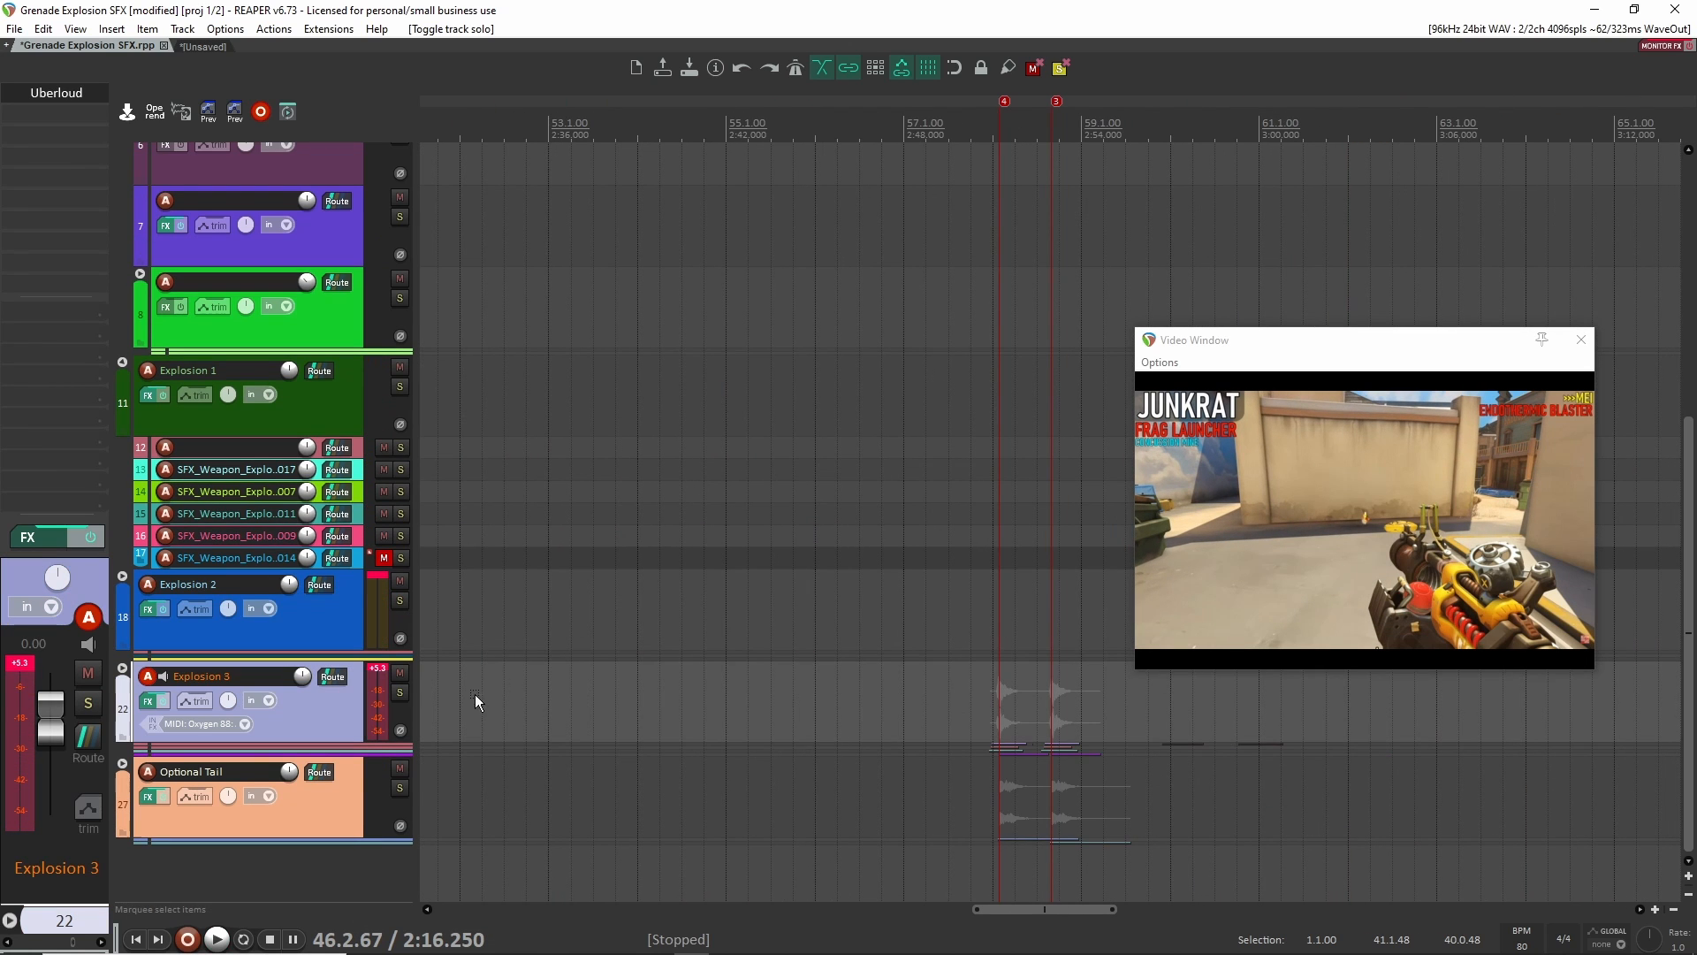
key(F6)
click(990, 709)
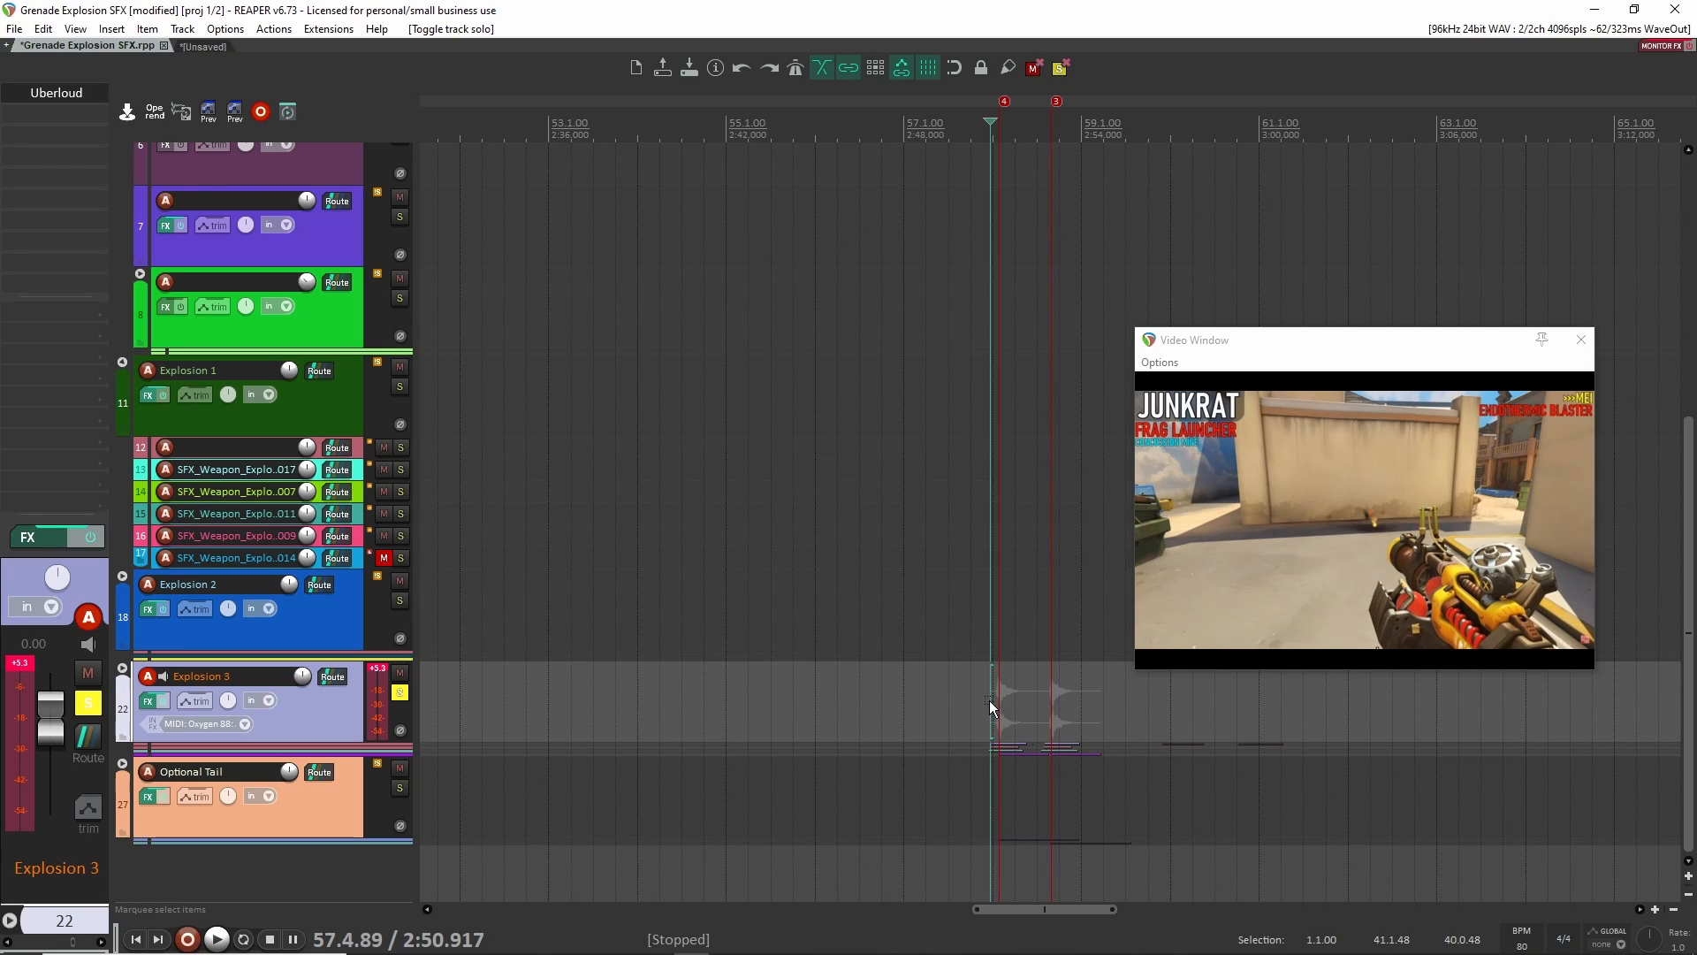
key(space)
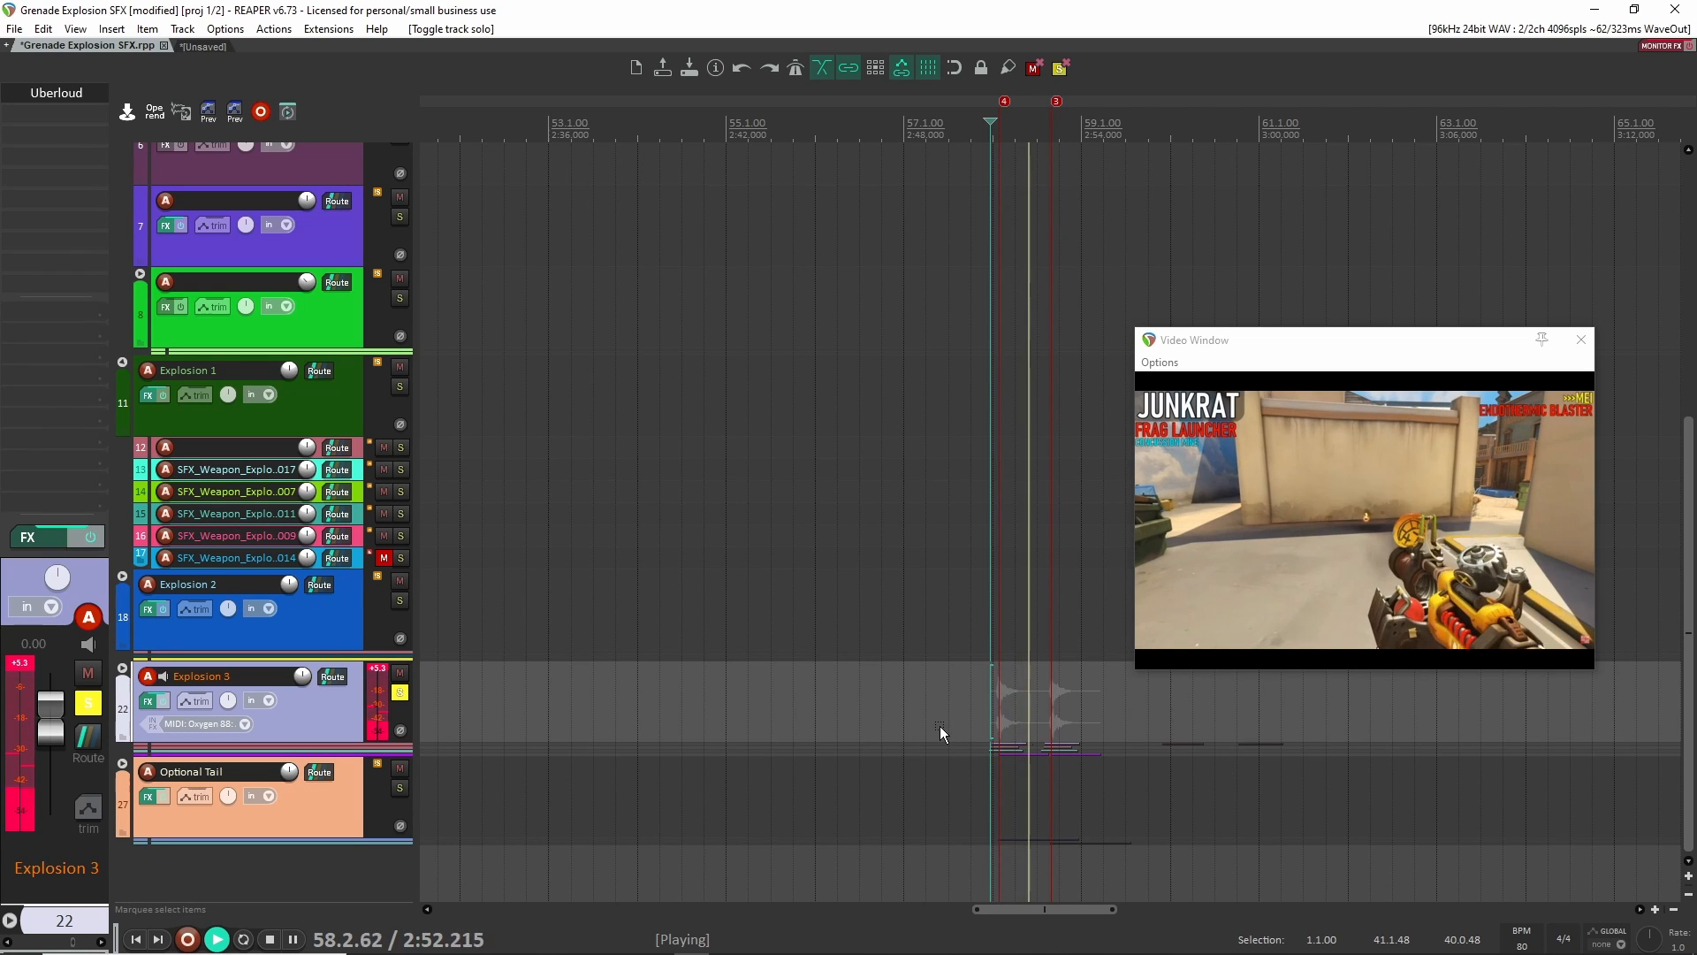
key(space)
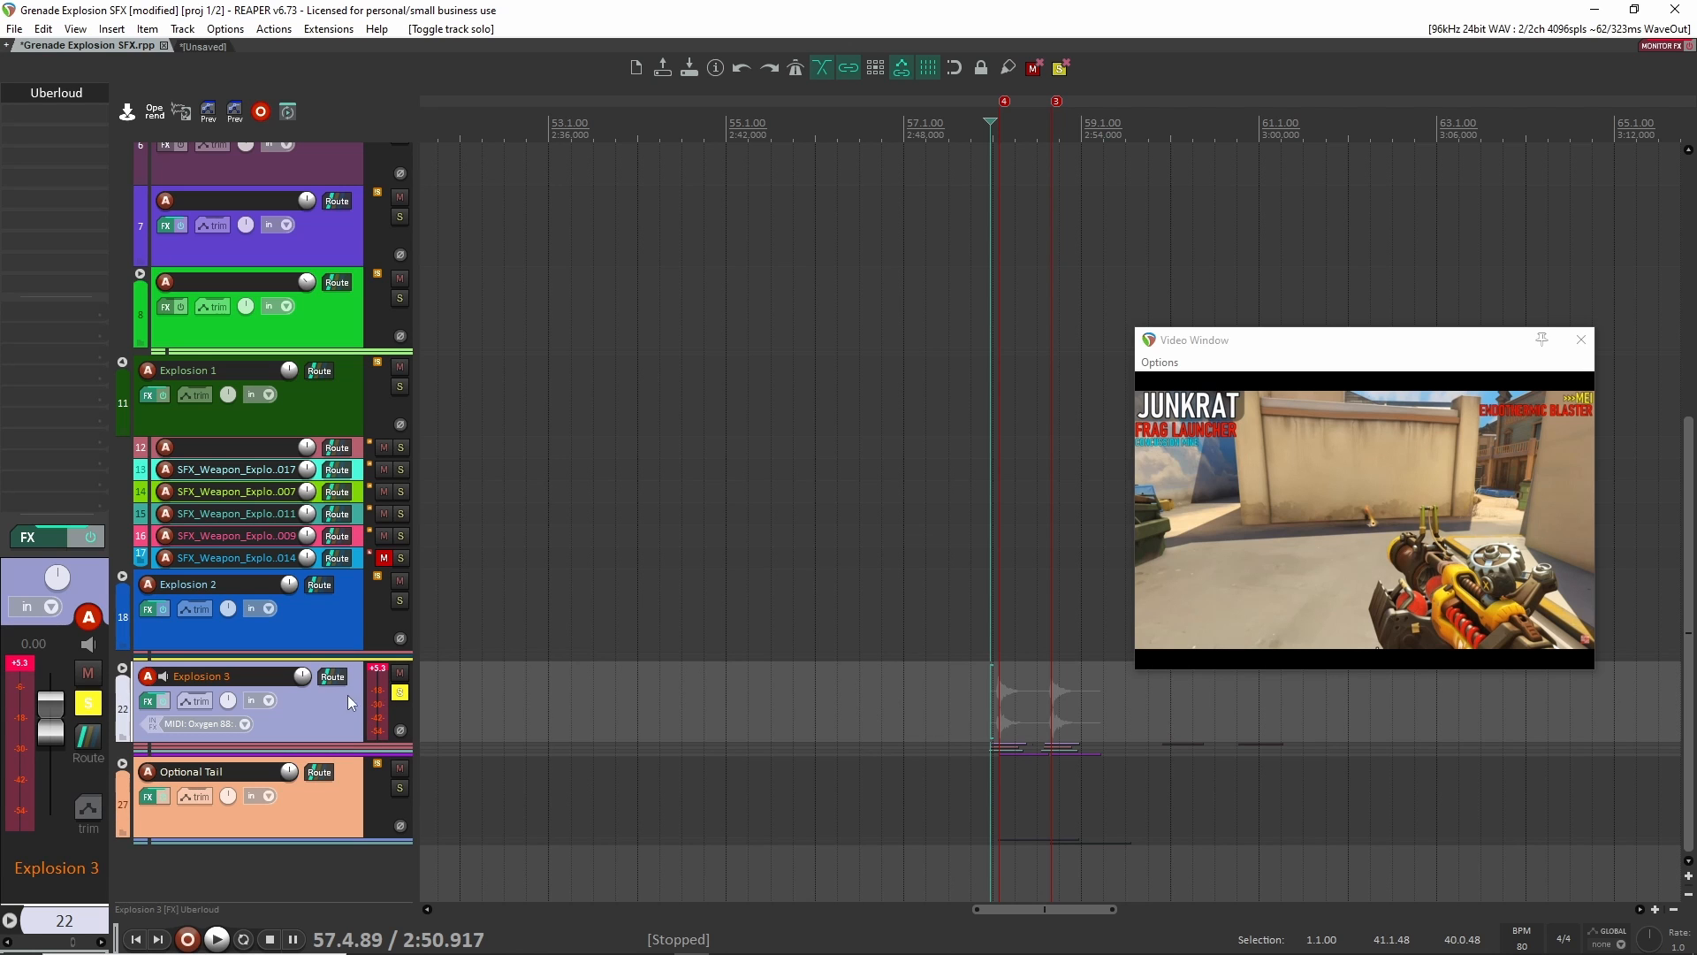
click(400, 692)
Survey the explosion versions across markers 1 to 6 and return to the Grenade Explosion SFX project.
scroll(801, 495, down, 5)
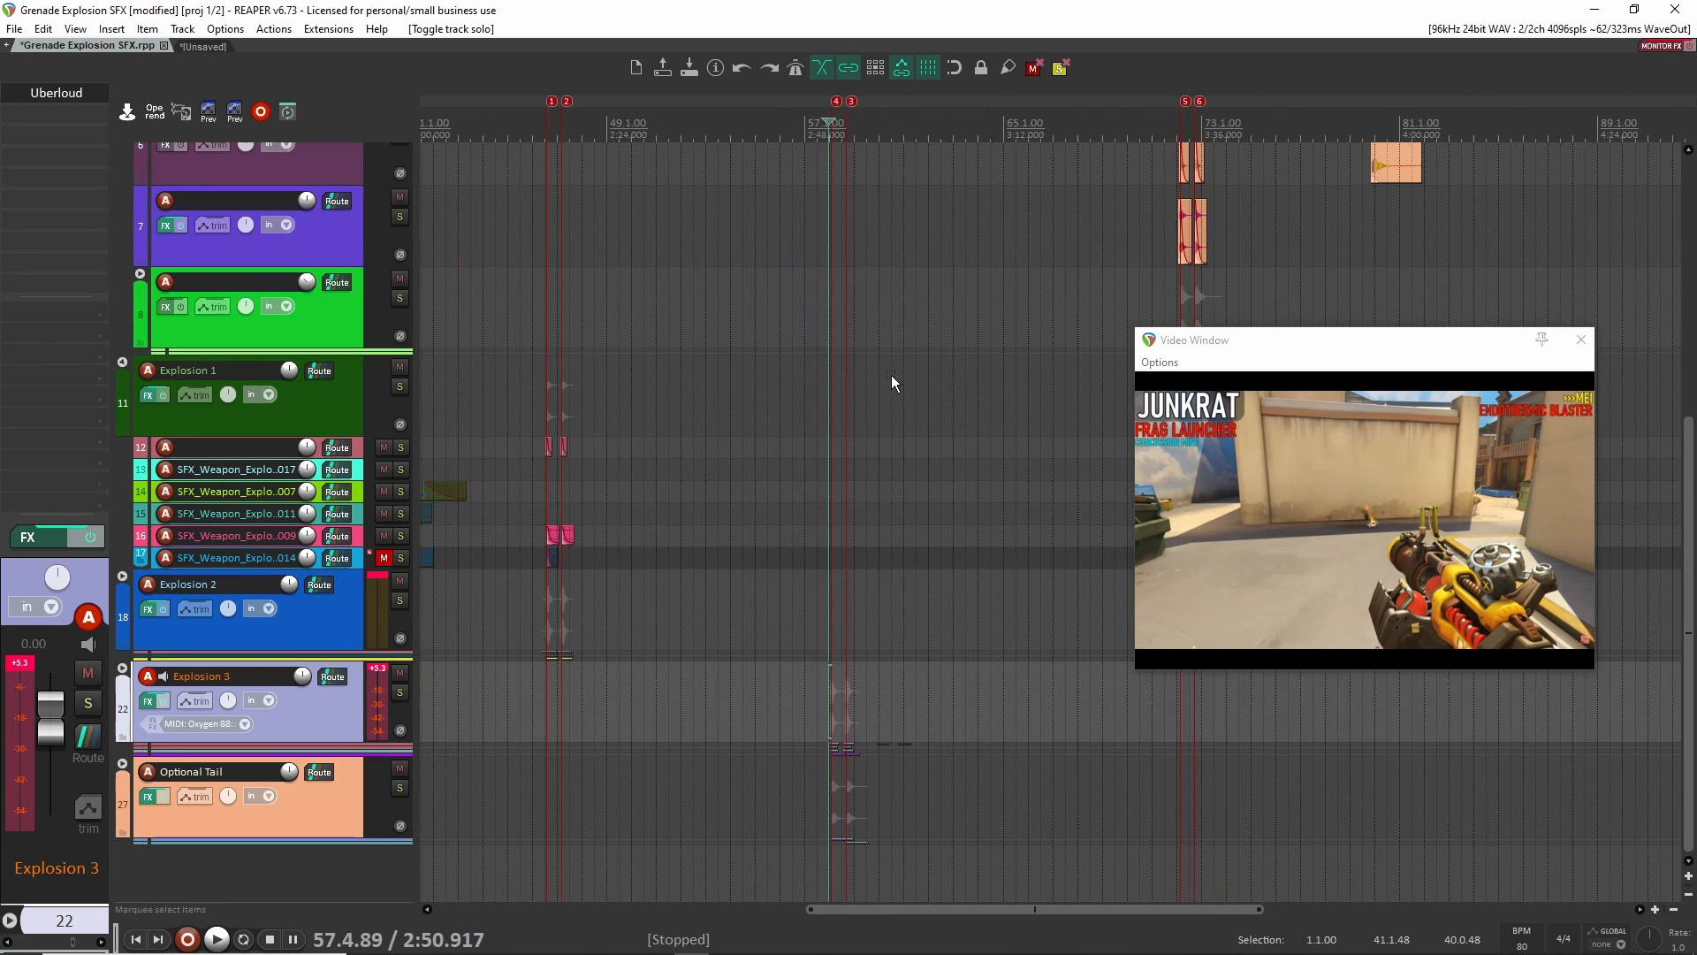
scroll(882, 389, down, 1)
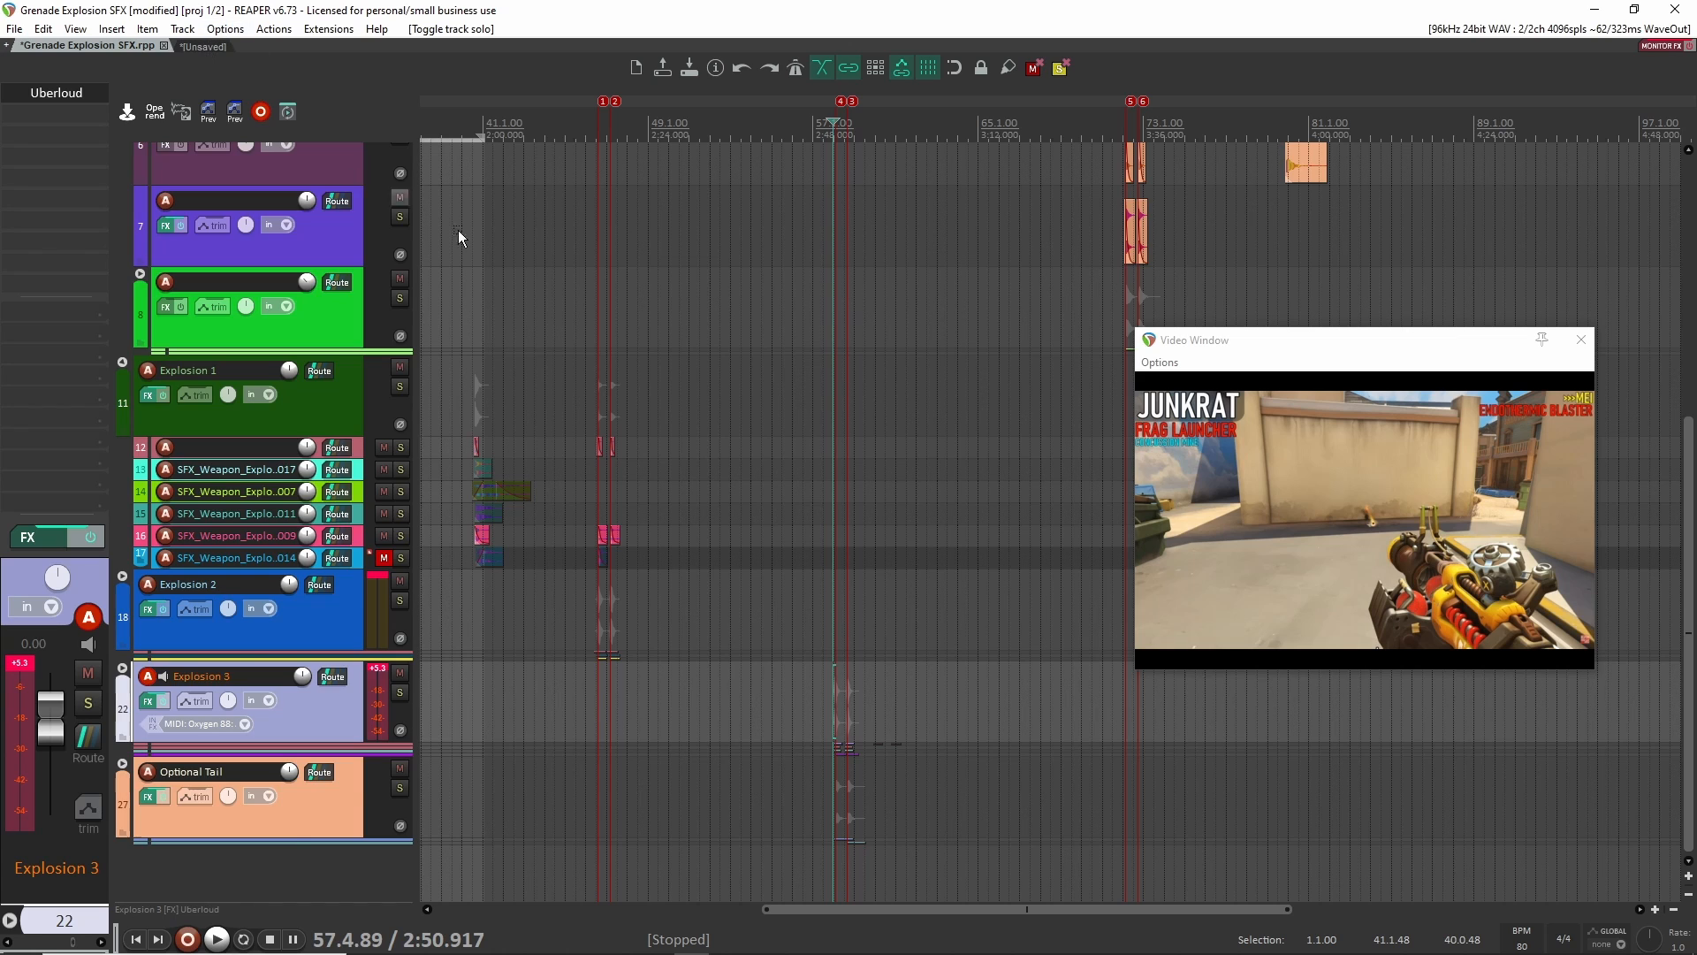
scroll(530, 309, up, 5)
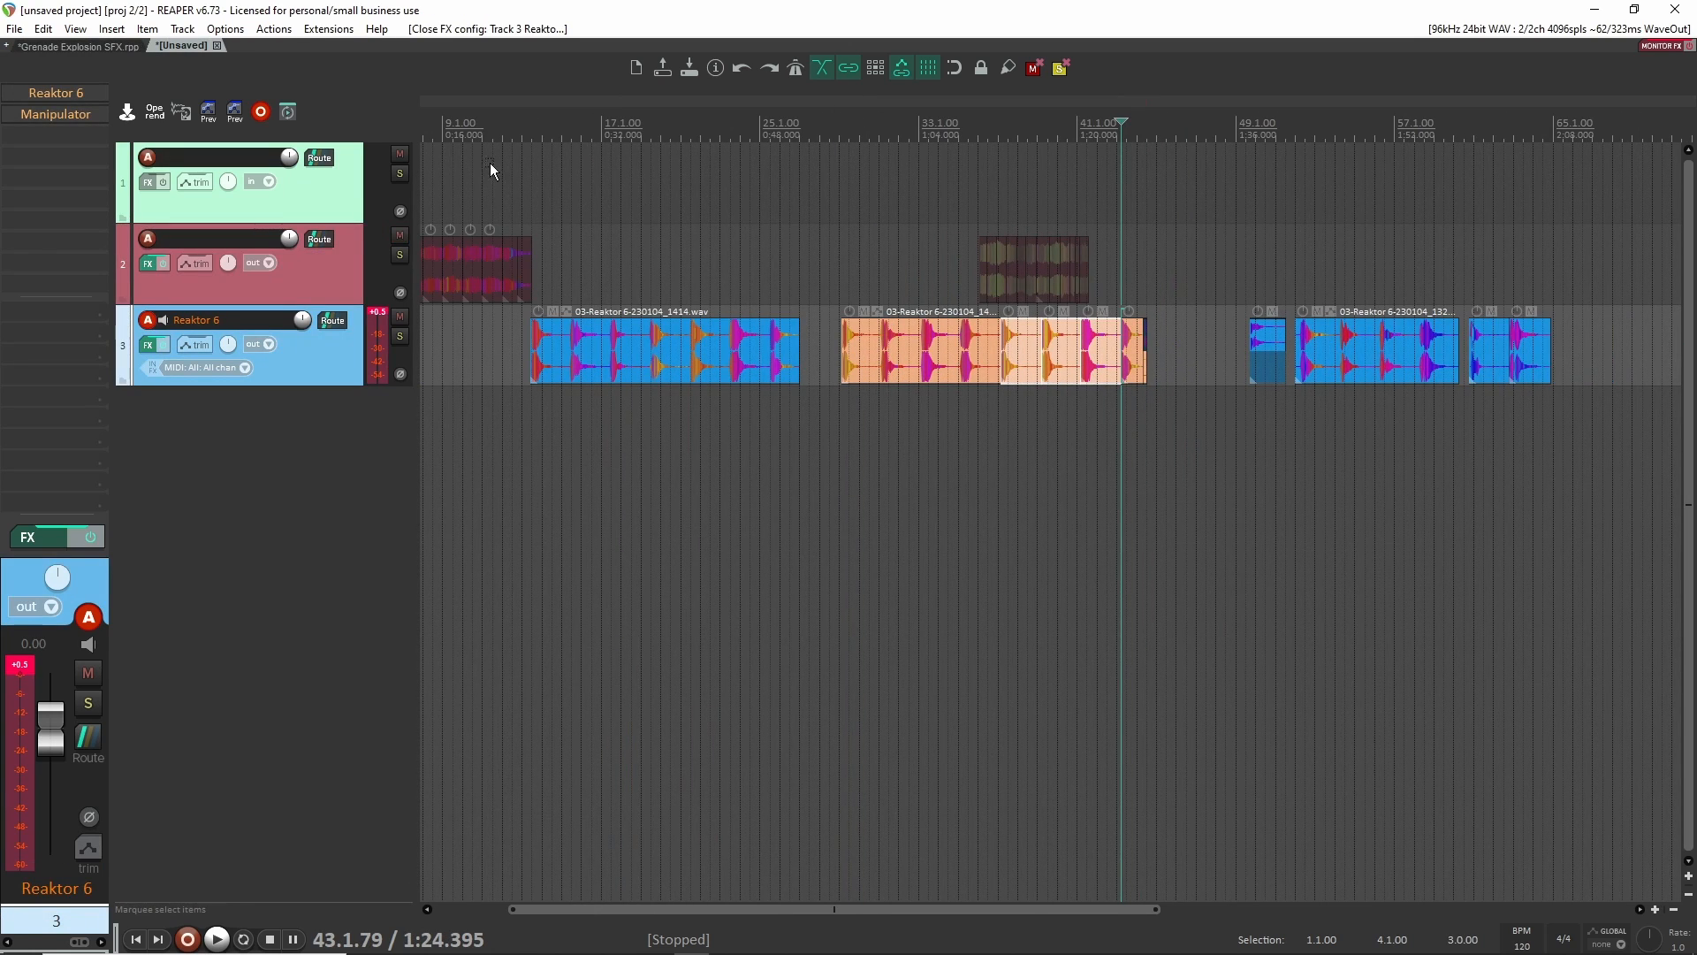
click(79, 46)
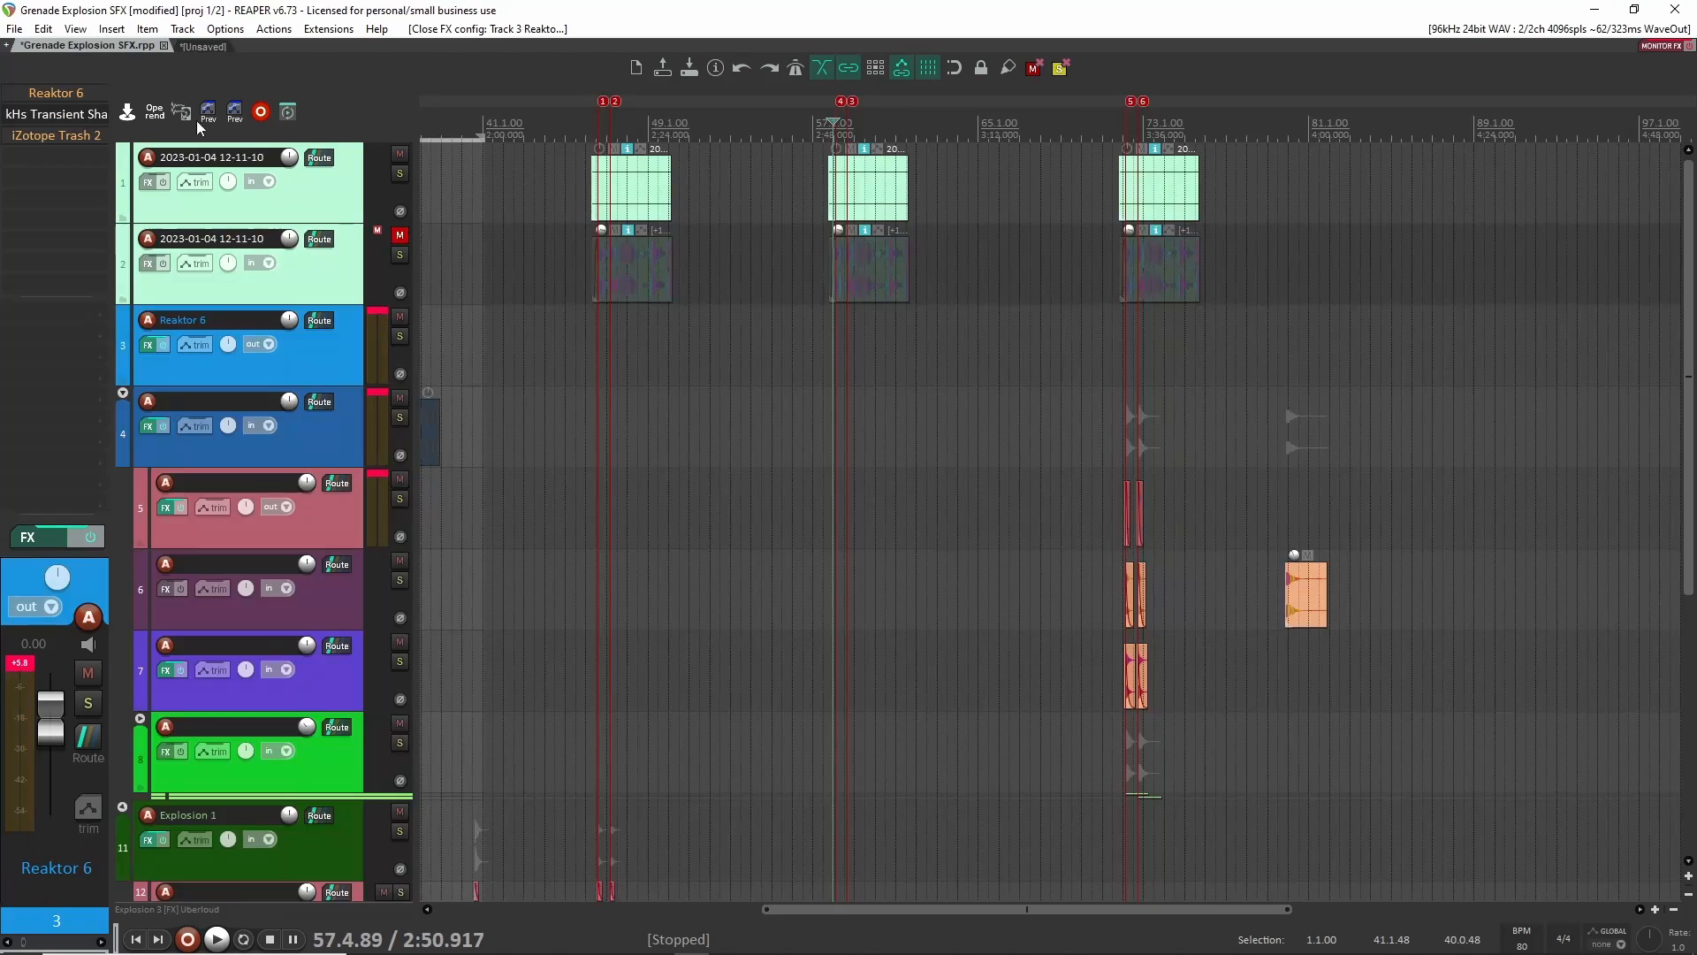
Examine the effects chains on the explosion folder and its layer tracks 4 to 8 around markers 5 and 6.
scroll(1098, 526, up, 3)
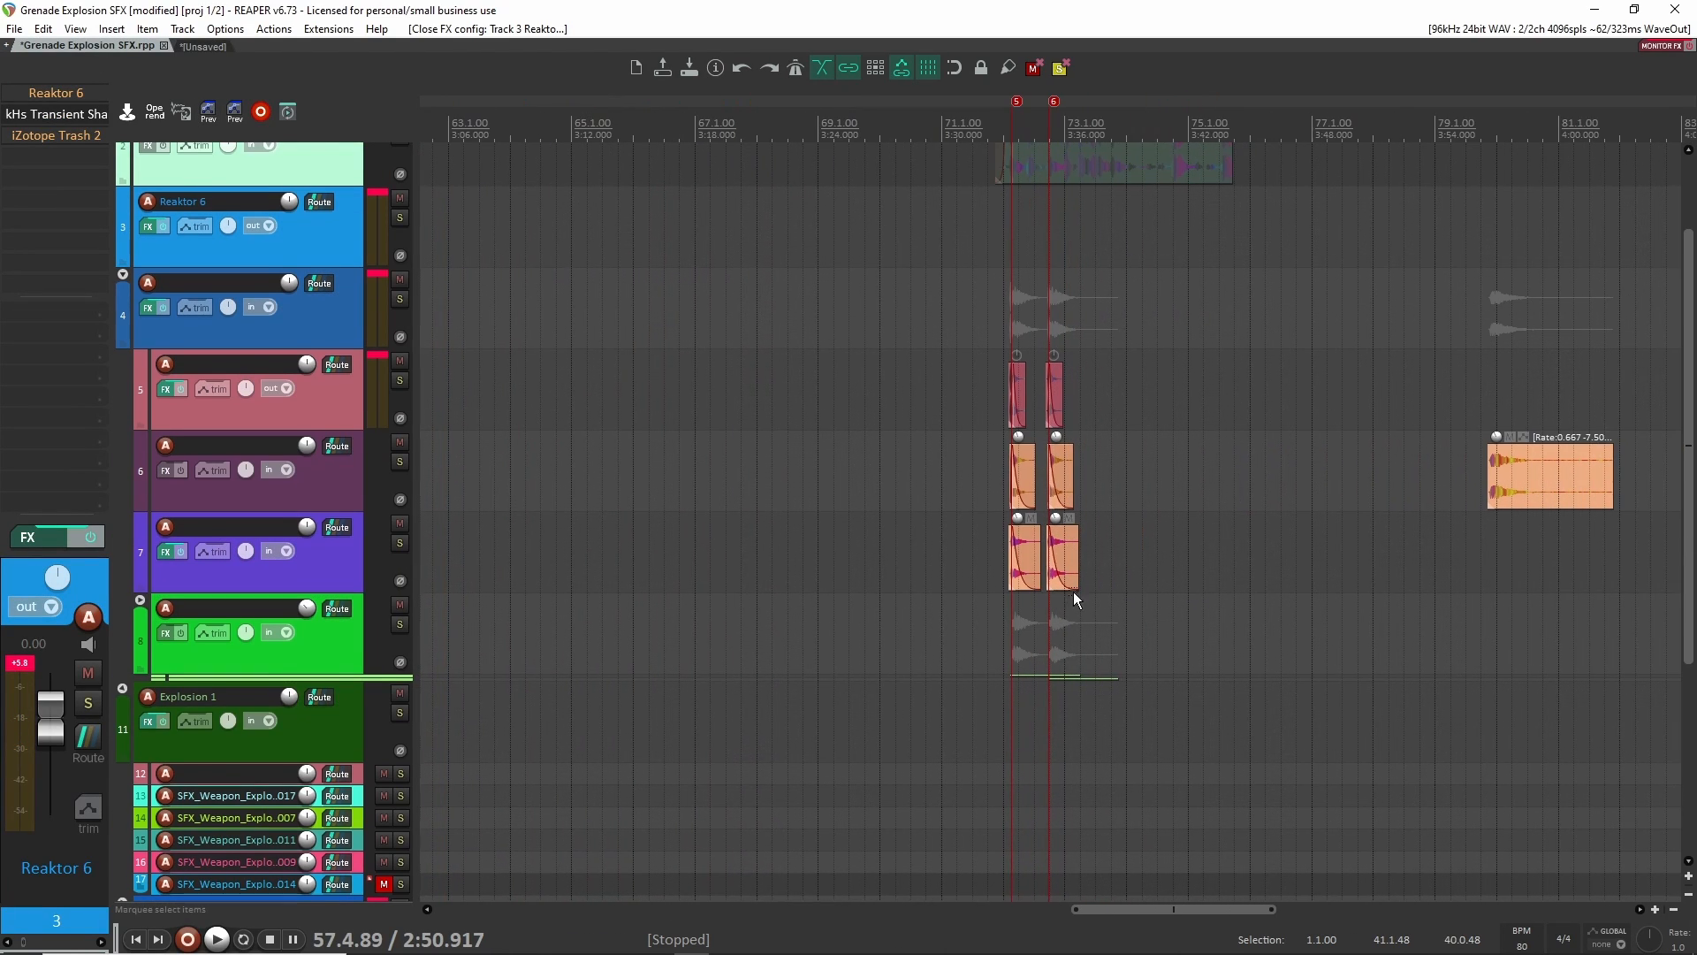
click(358, 339)
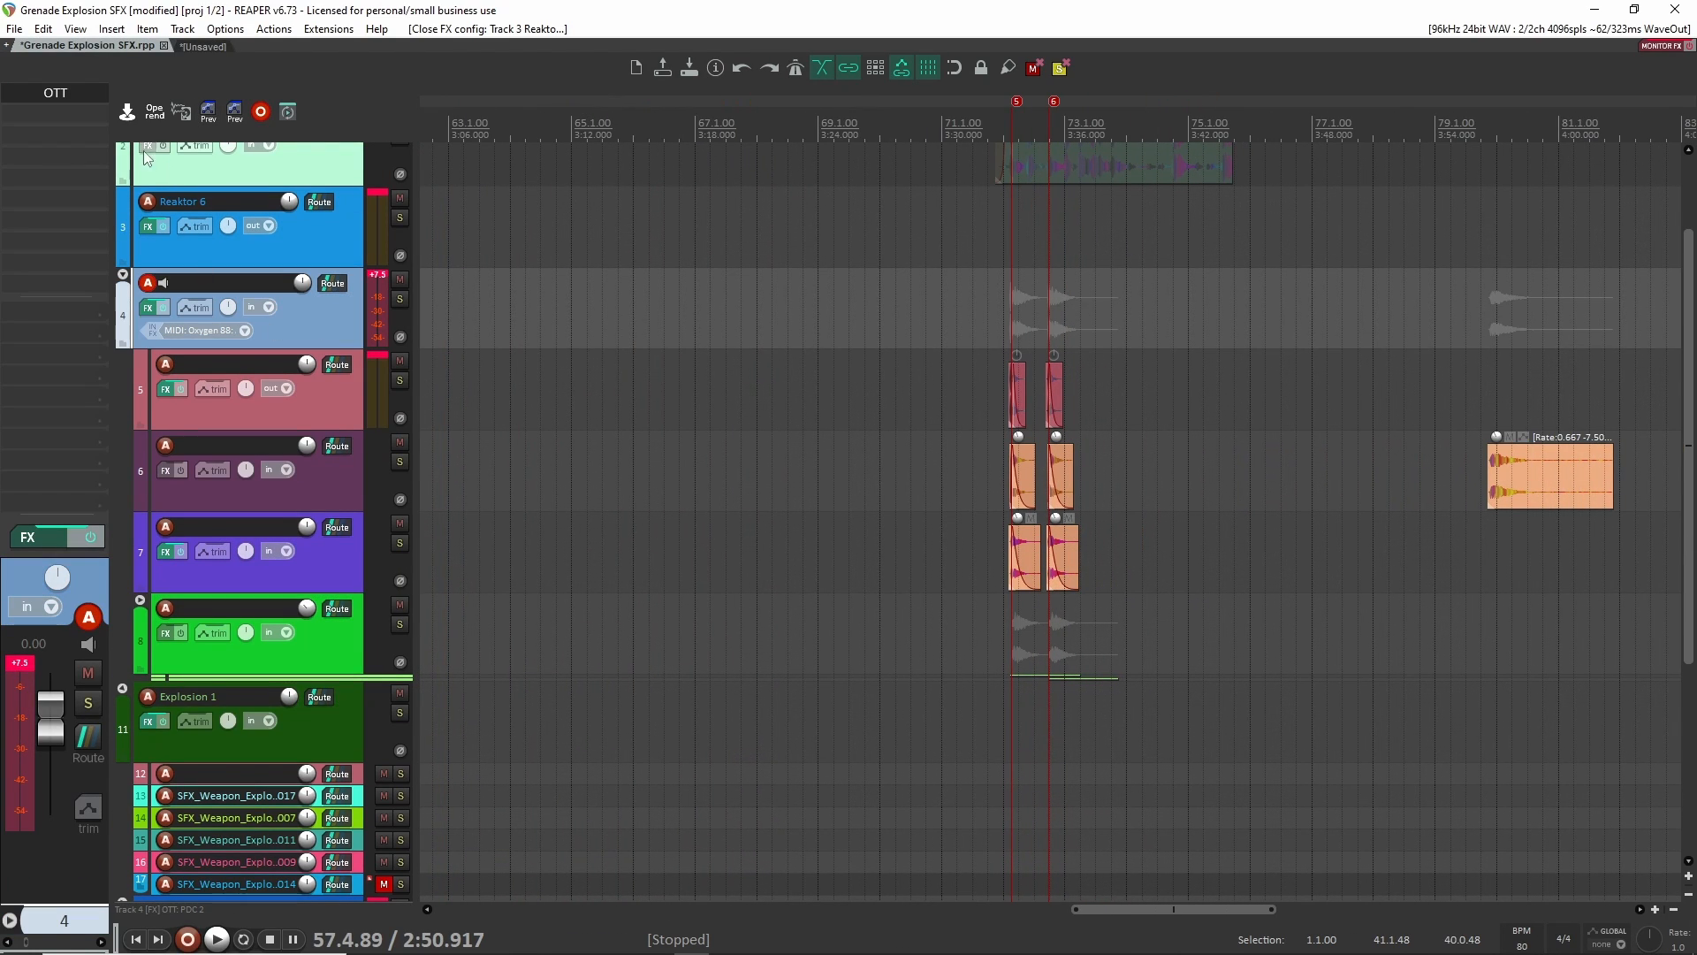
click(325, 406)
click(351, 495)
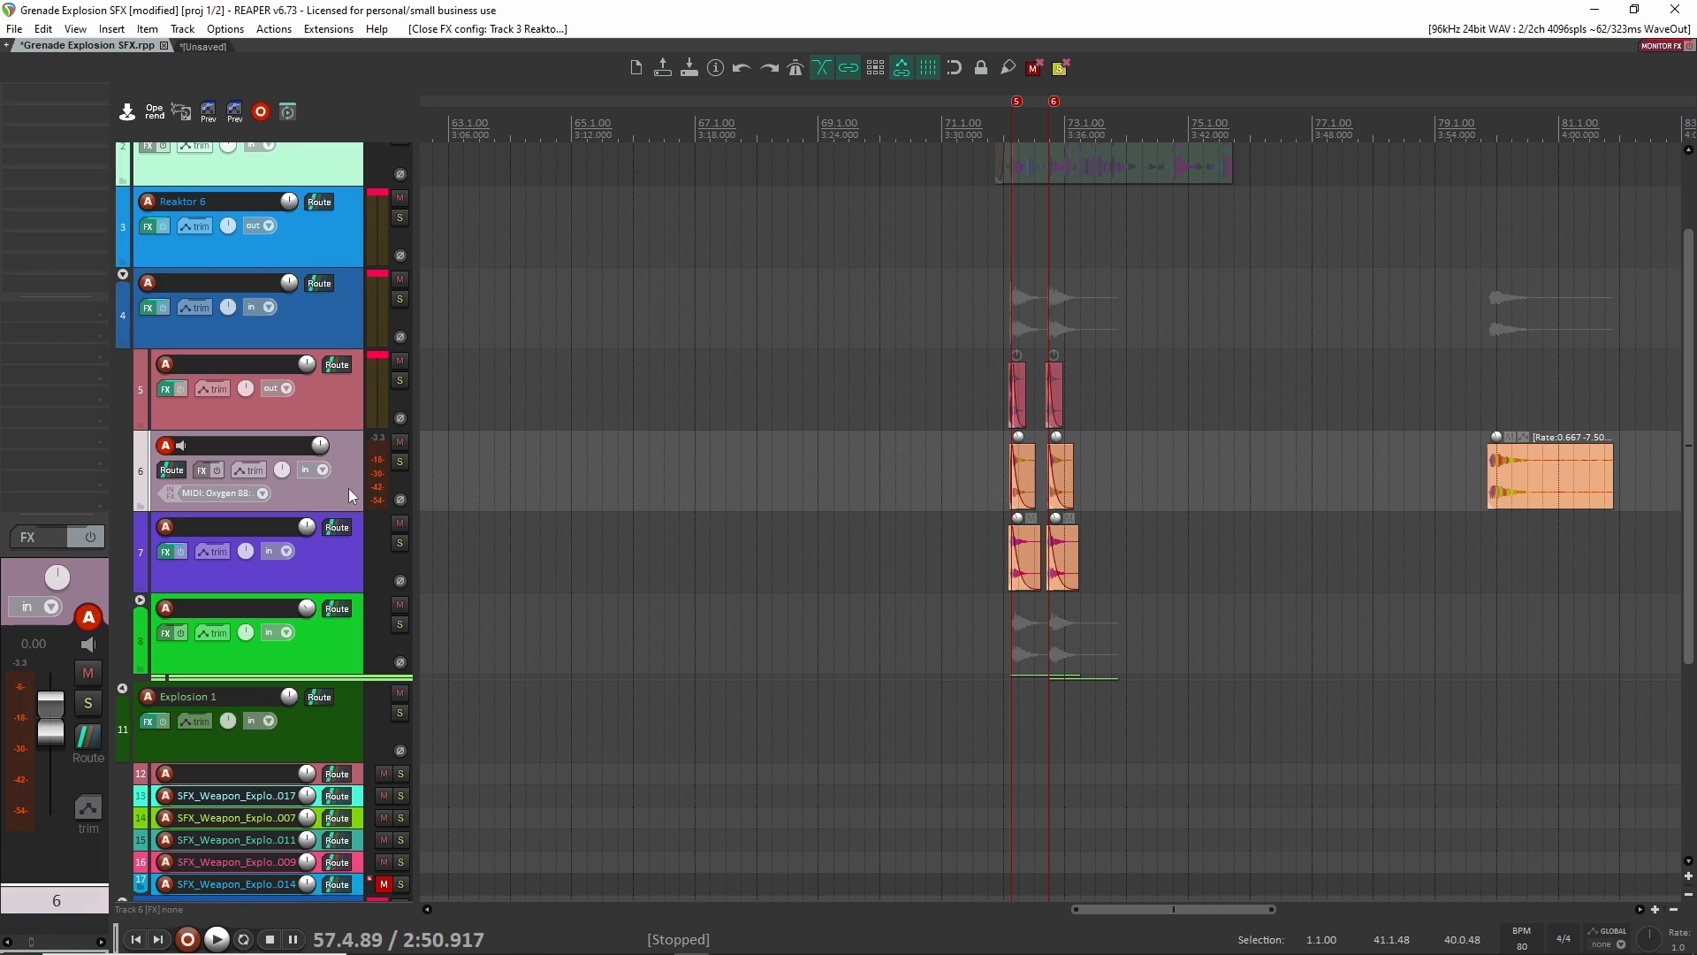
click(345, 327)
click(330, 640)
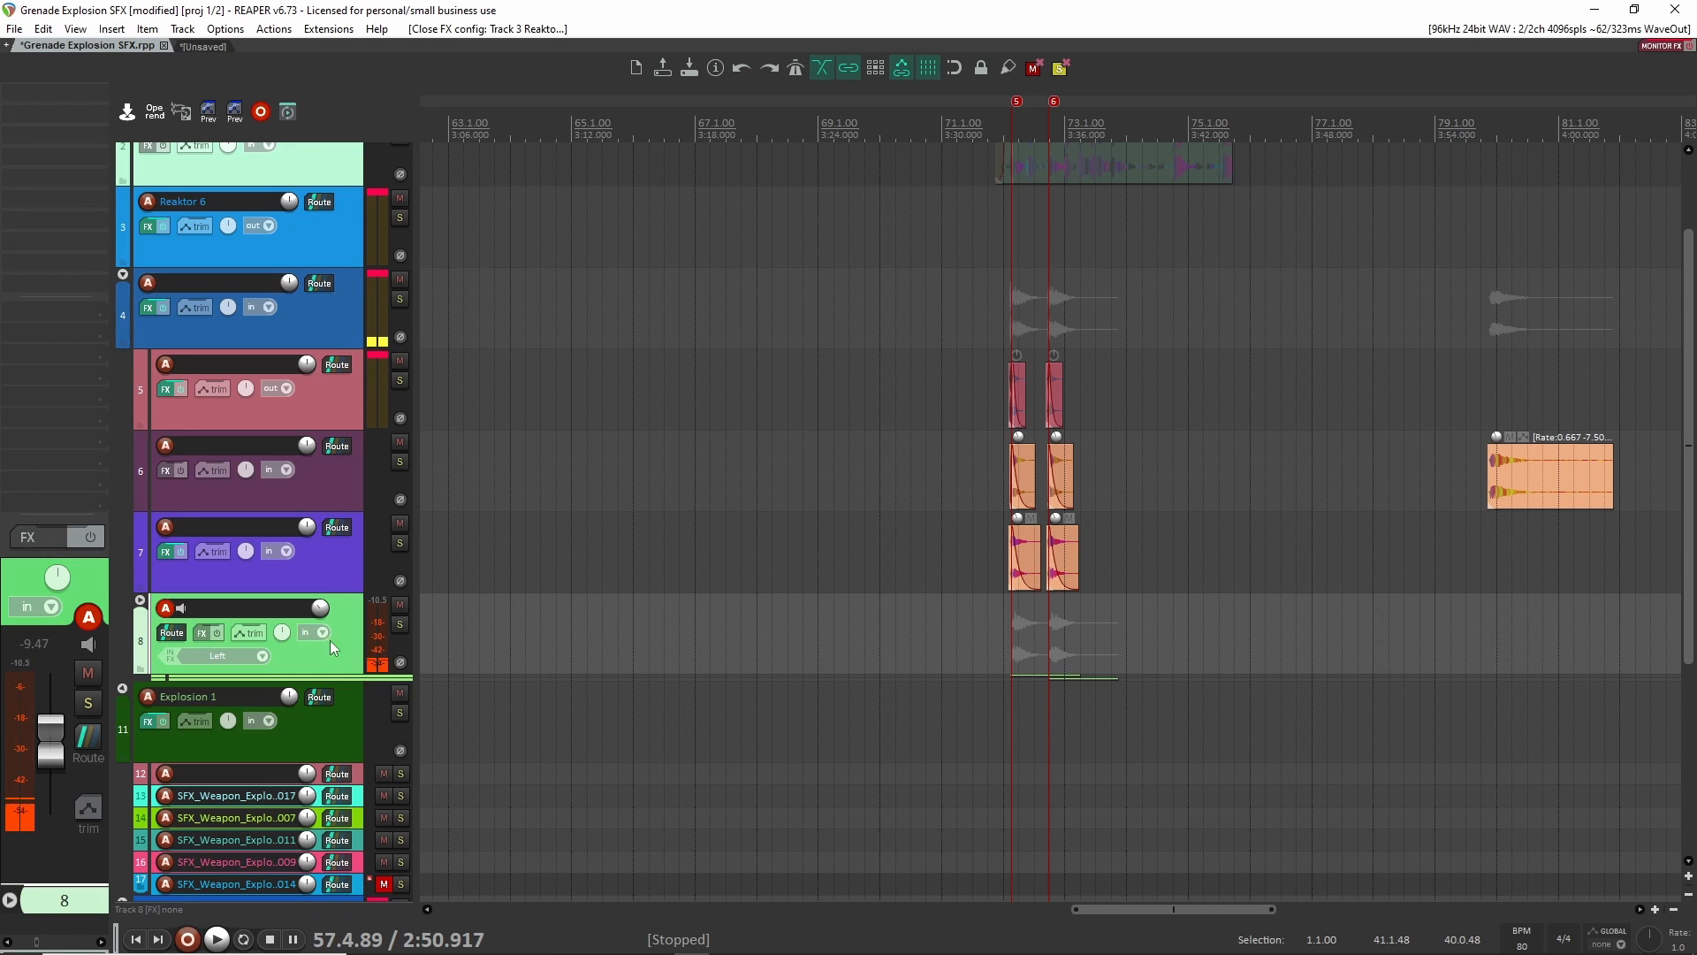
click(350, 553)
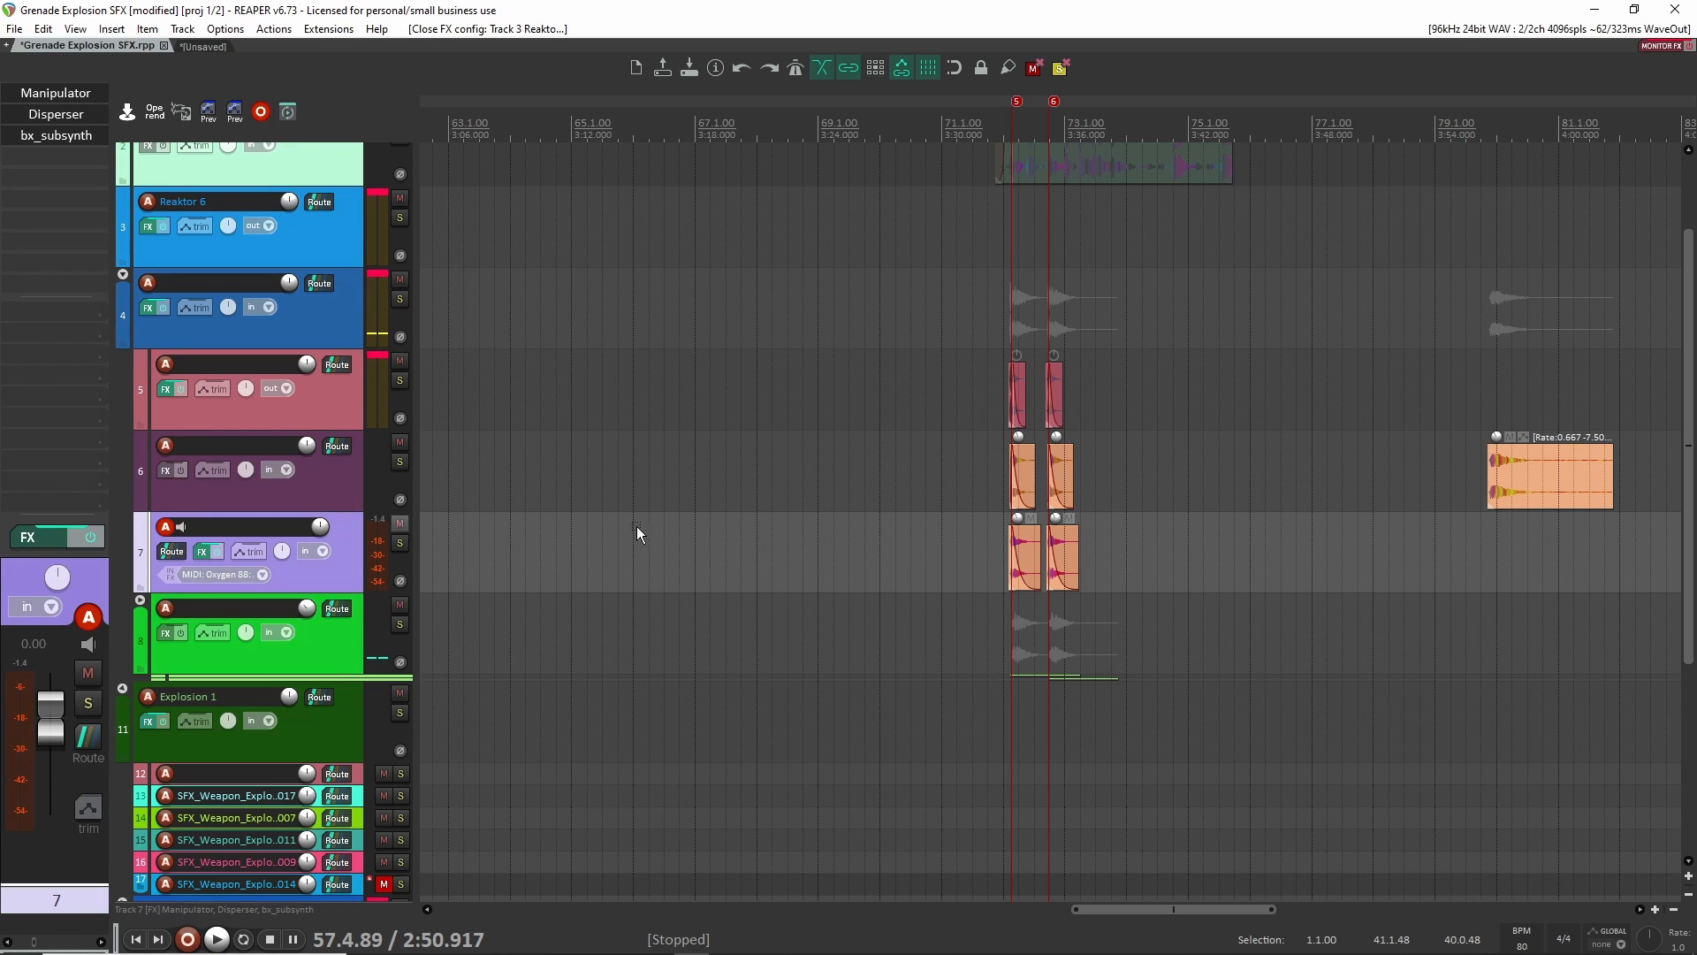
Show the gameplay video and audition the full explosion folder on track 4 from just before marker 5.
scroll(891, 502, up, 2)
scroll(1060, 389, up, 2)
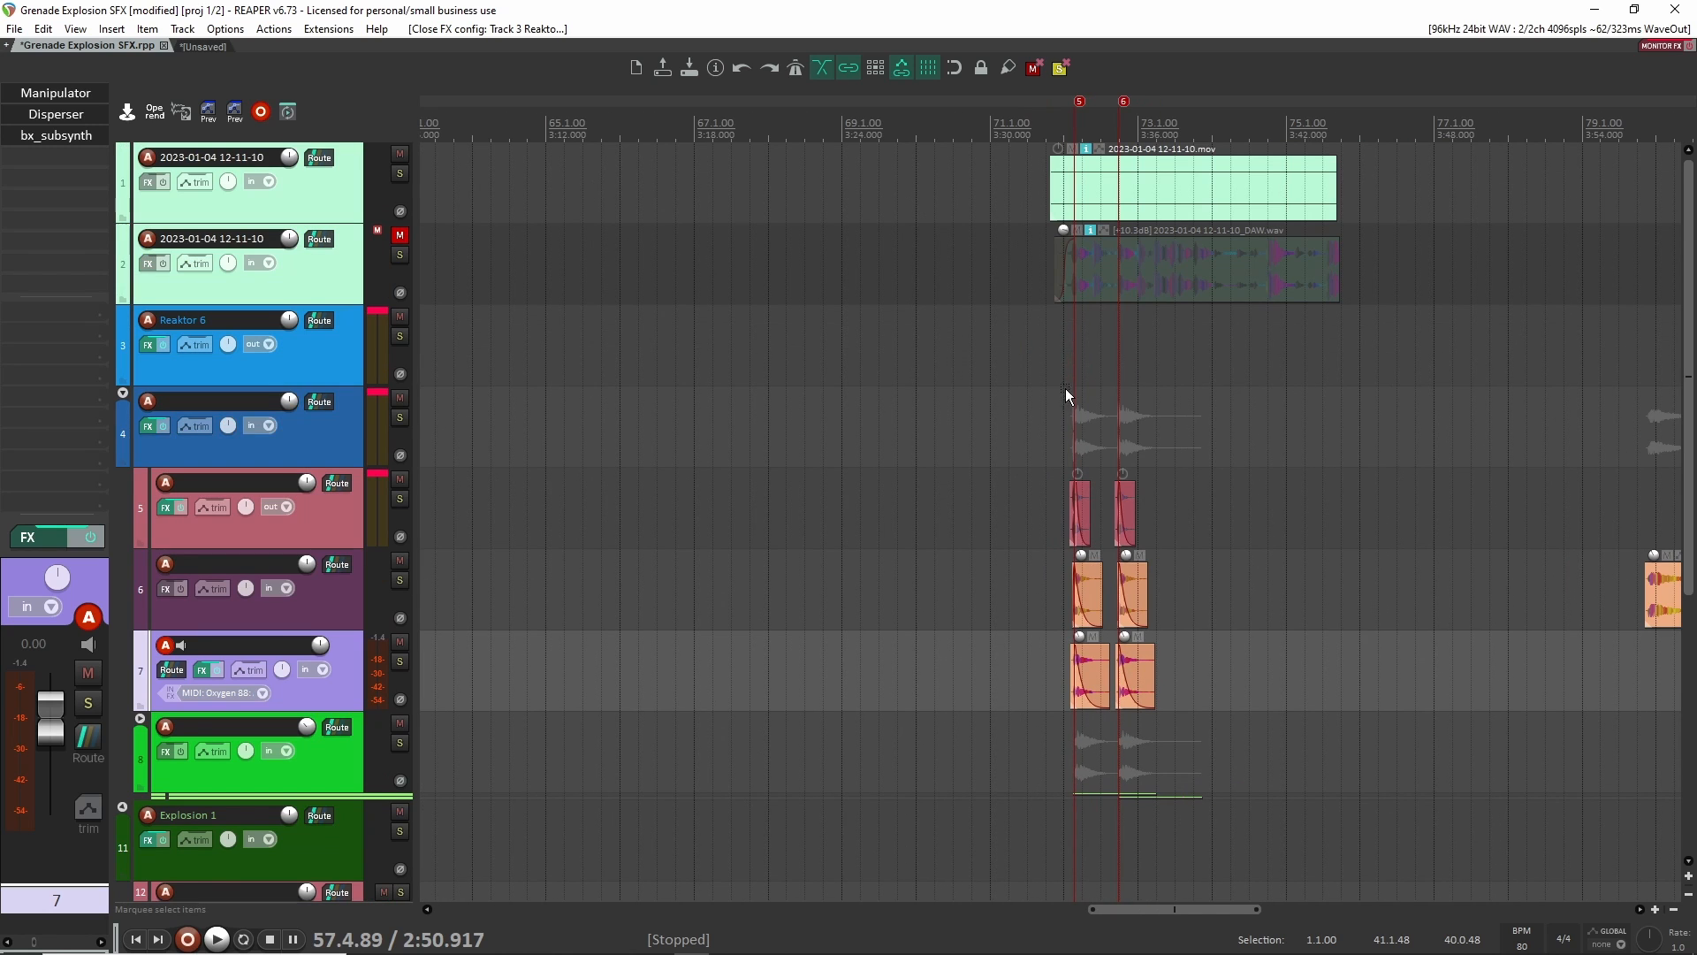
click(1063, 402)
key(ctrl+shift+v)
key(space)
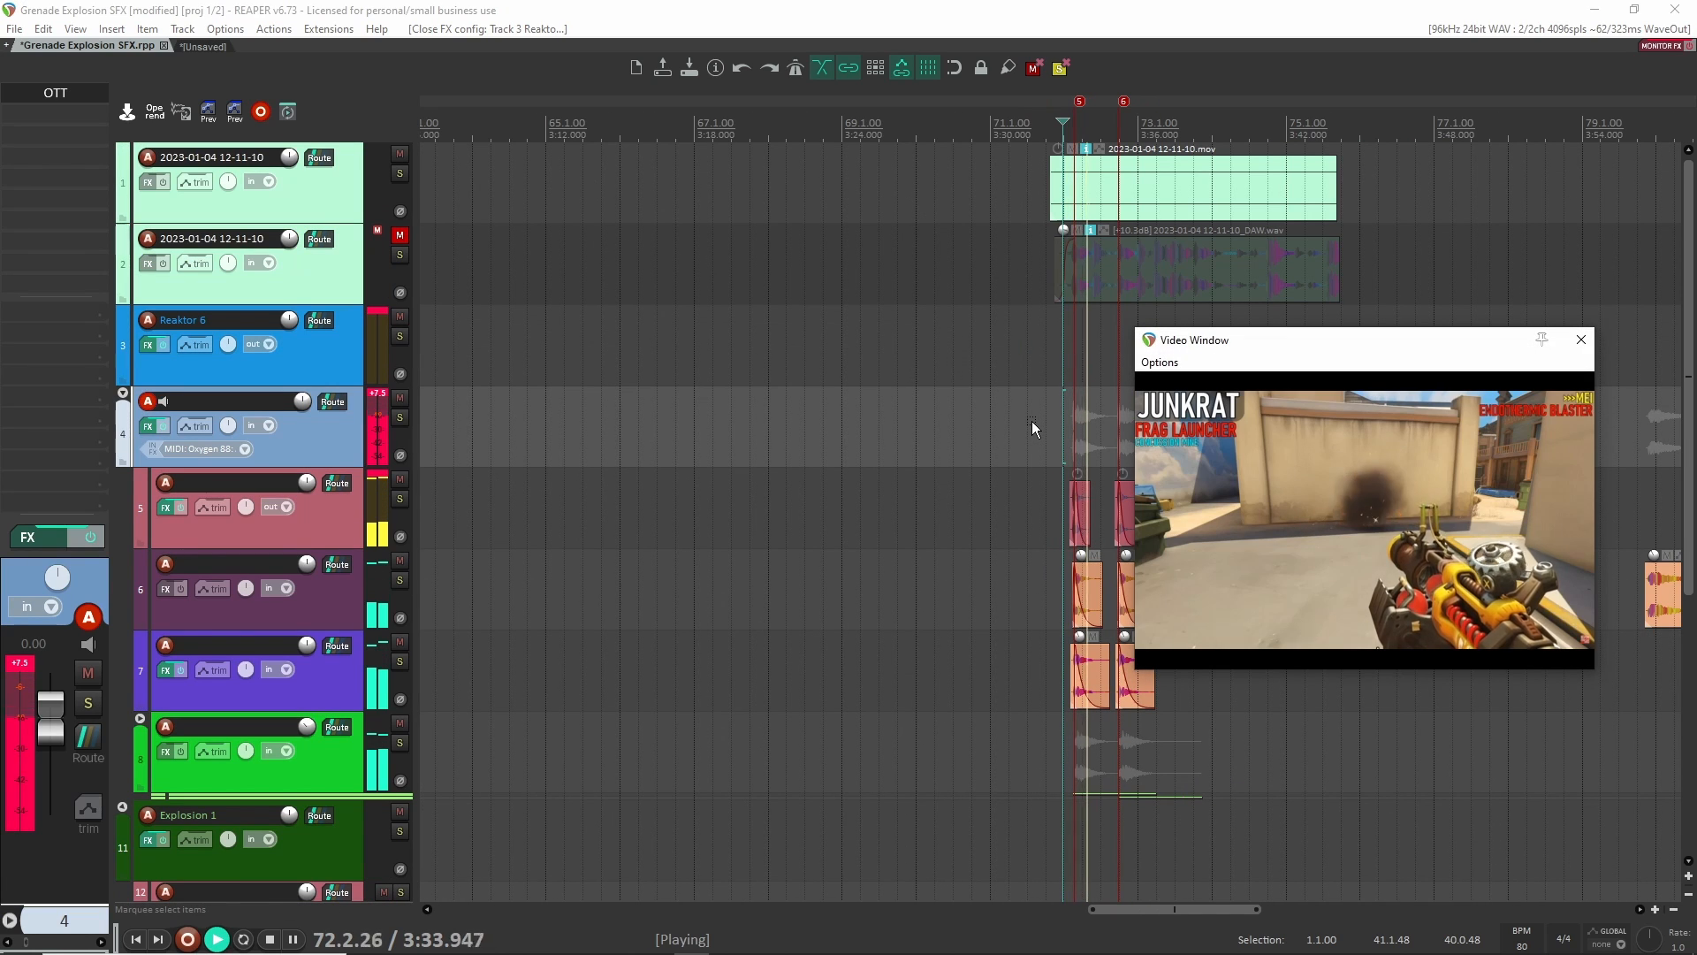